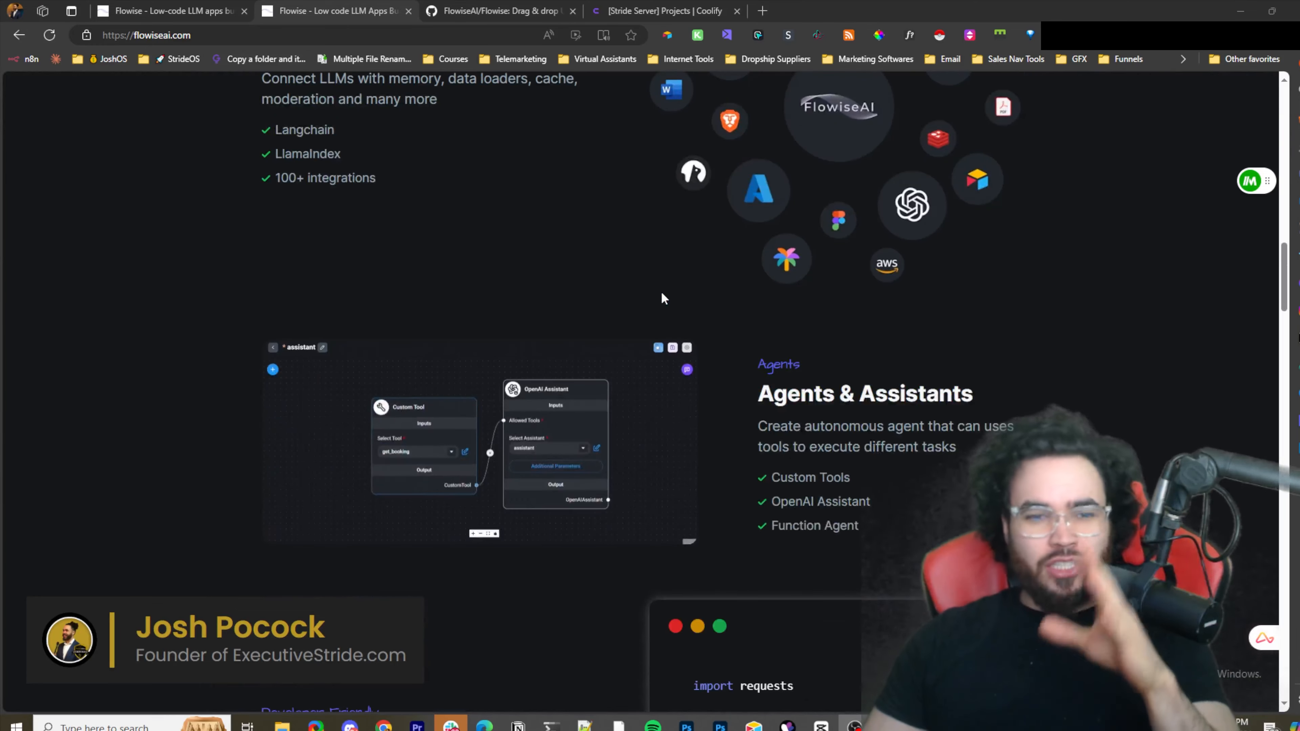
Examine the Flowise homepage from the introduction to the LLM Orchestration and Agents & Assistants sections.
scroll(662, 295, "down", 1)
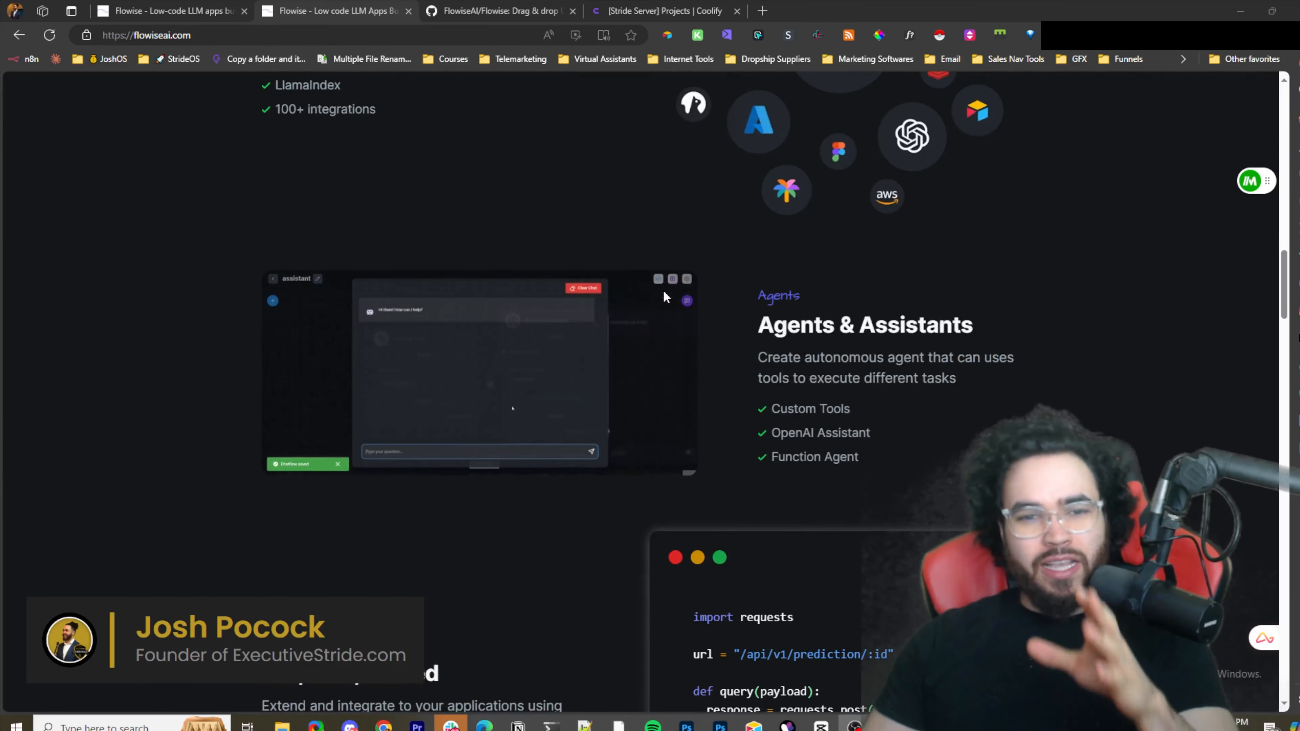
scroll(665, 296, "down", 2)
scroll(664, 299, "down", 1)
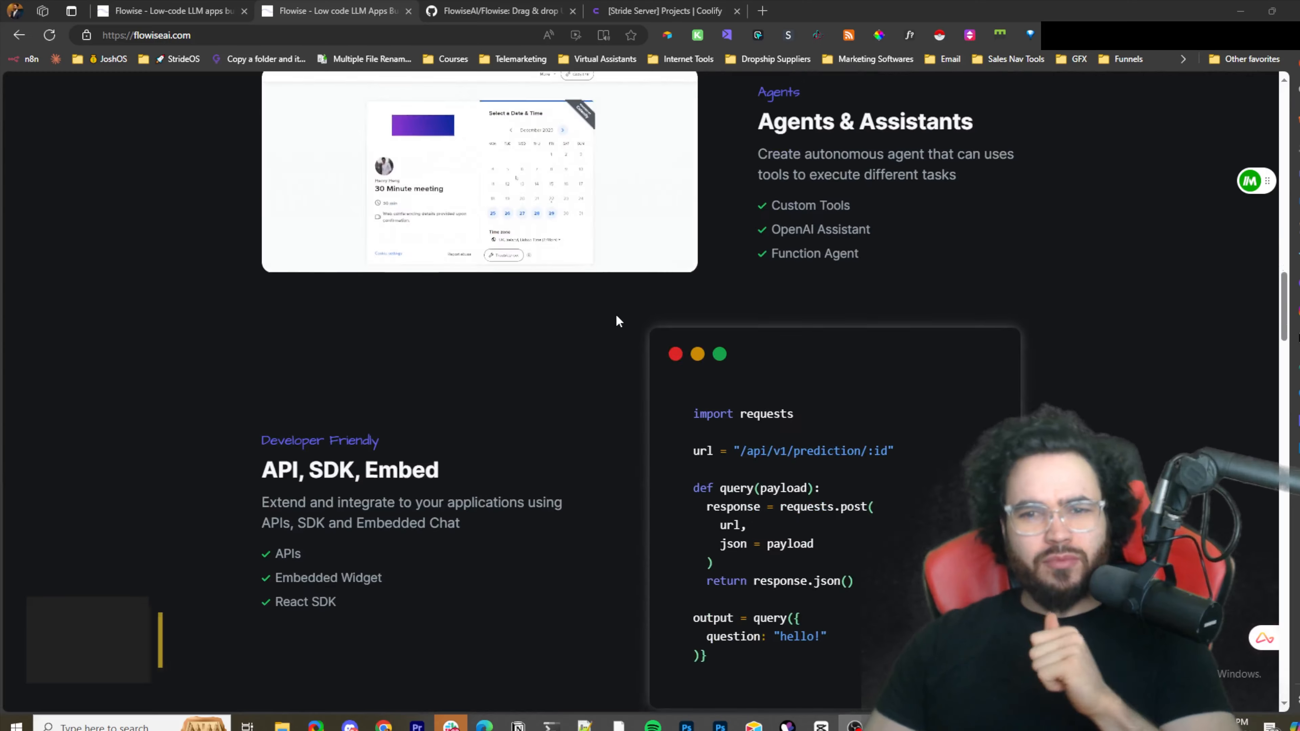
scroll(618, 320, "up", 15)
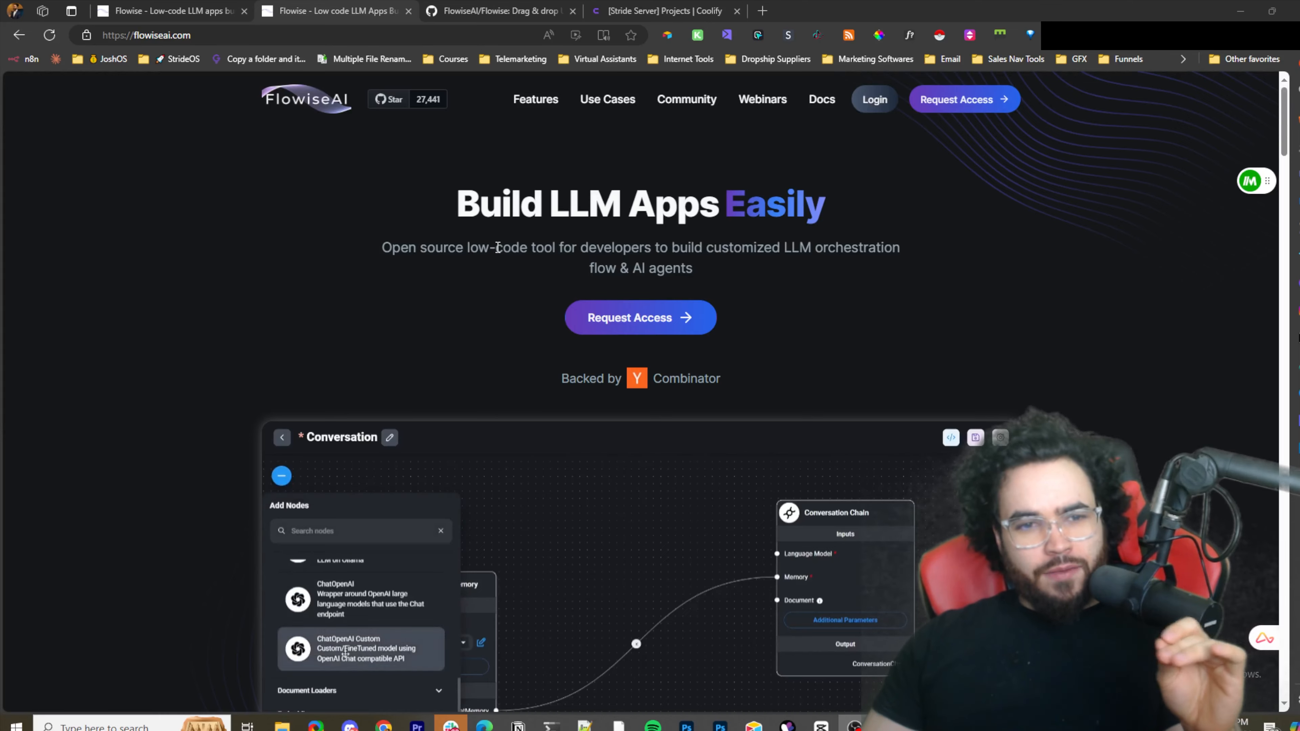
scroll(556, 268, "down", 6)
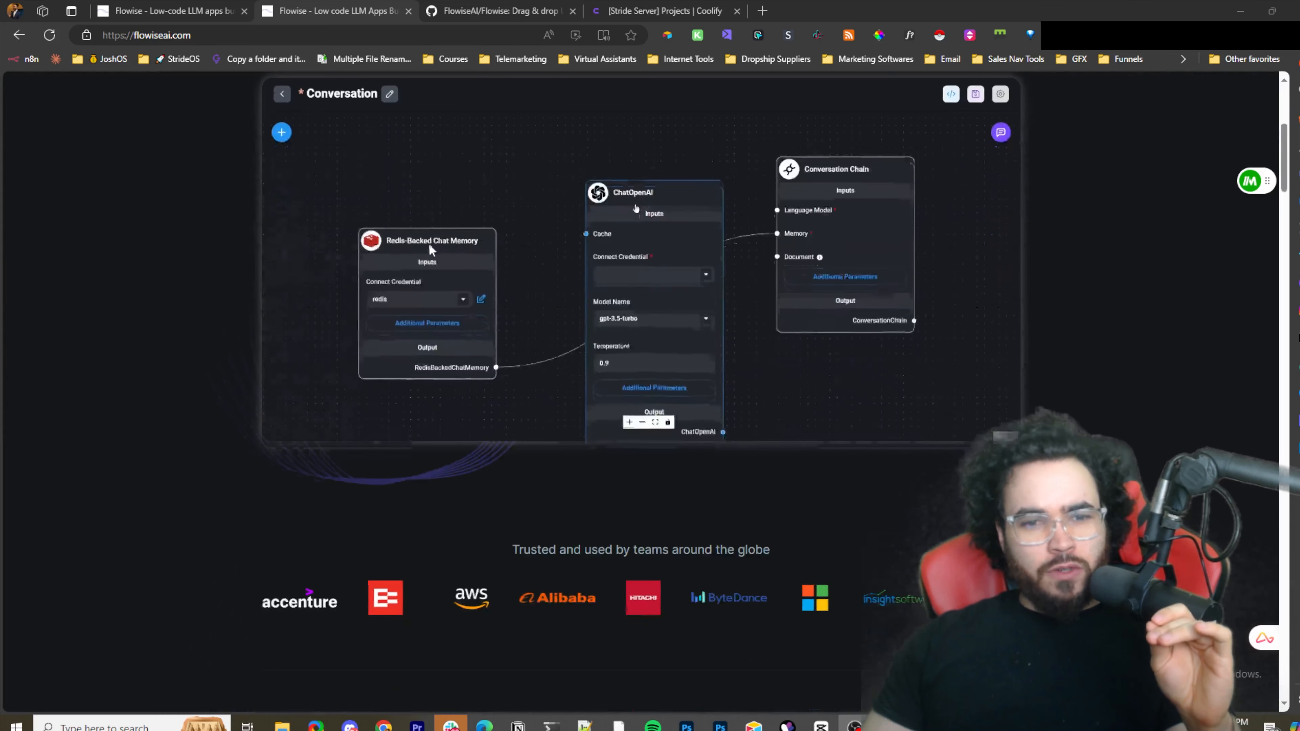
scroll(452, 269, "down", 9)
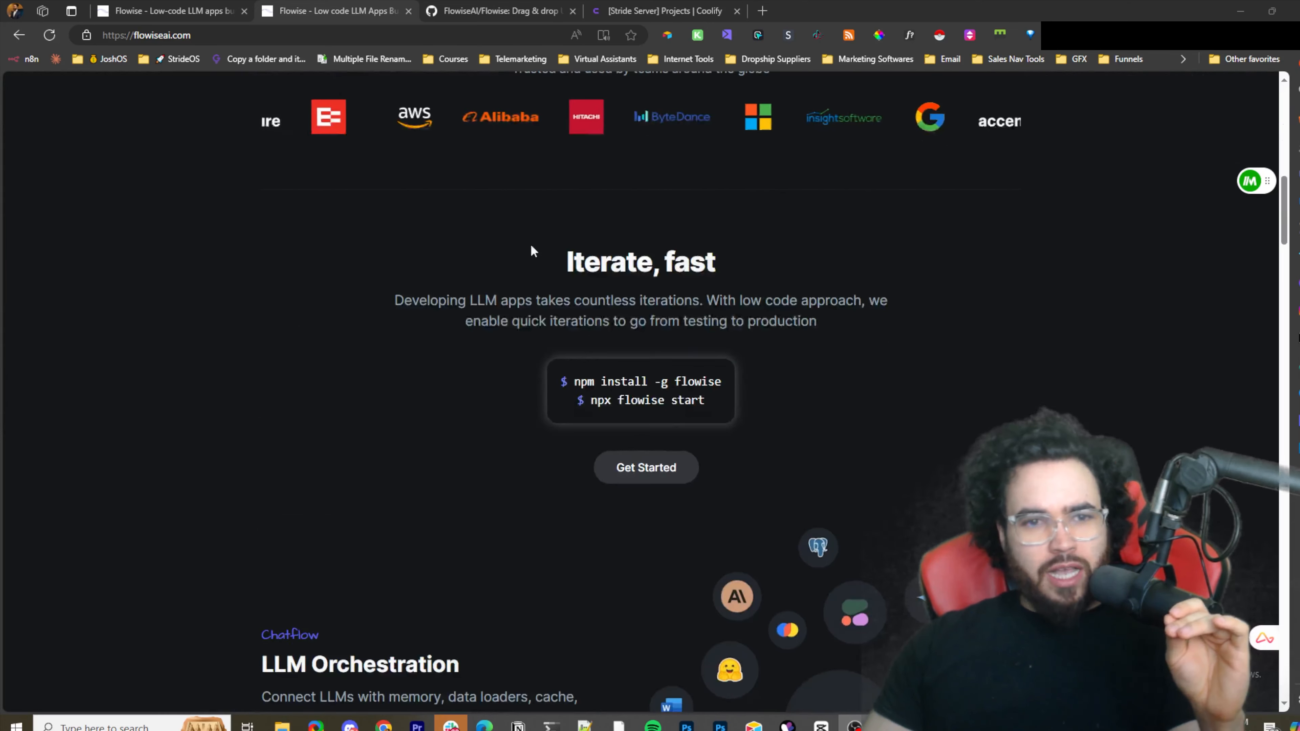
scroll(530, 246, "up", 4)
scroll(676, 291, "down", 10)
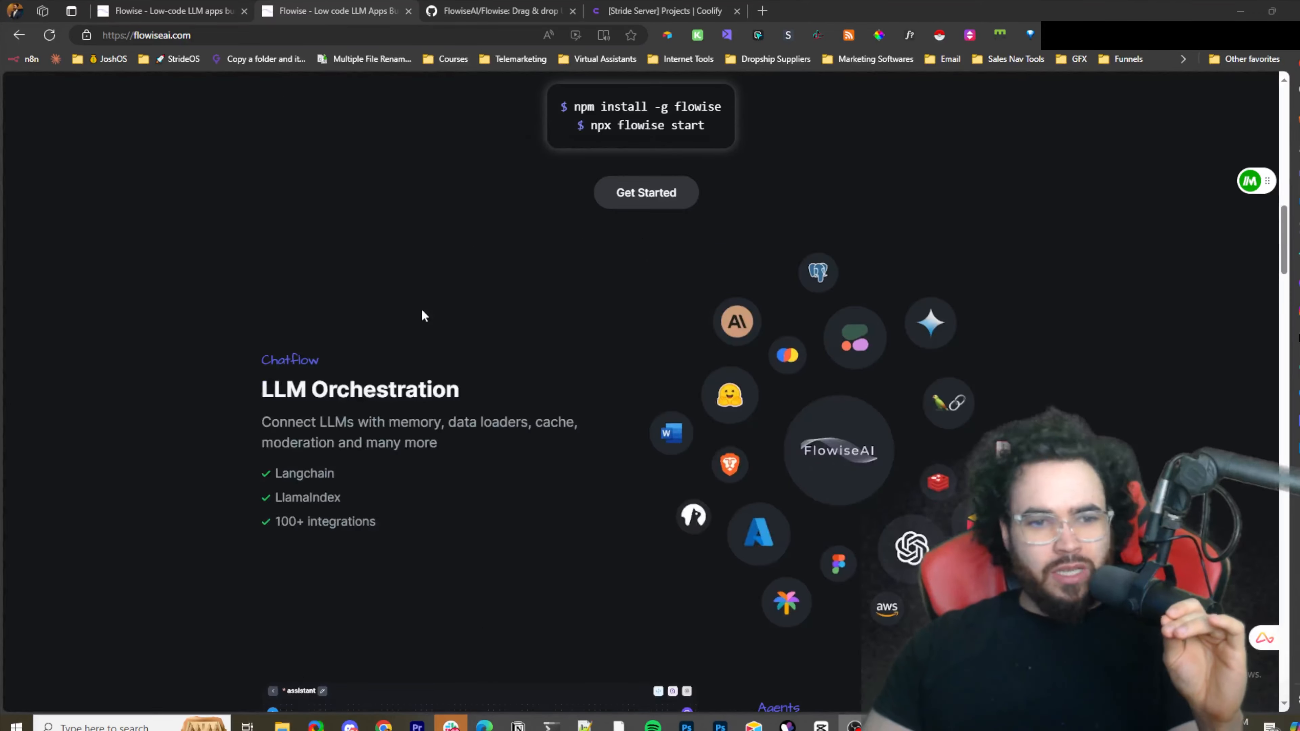
scroll(441, 363, "down", 5)
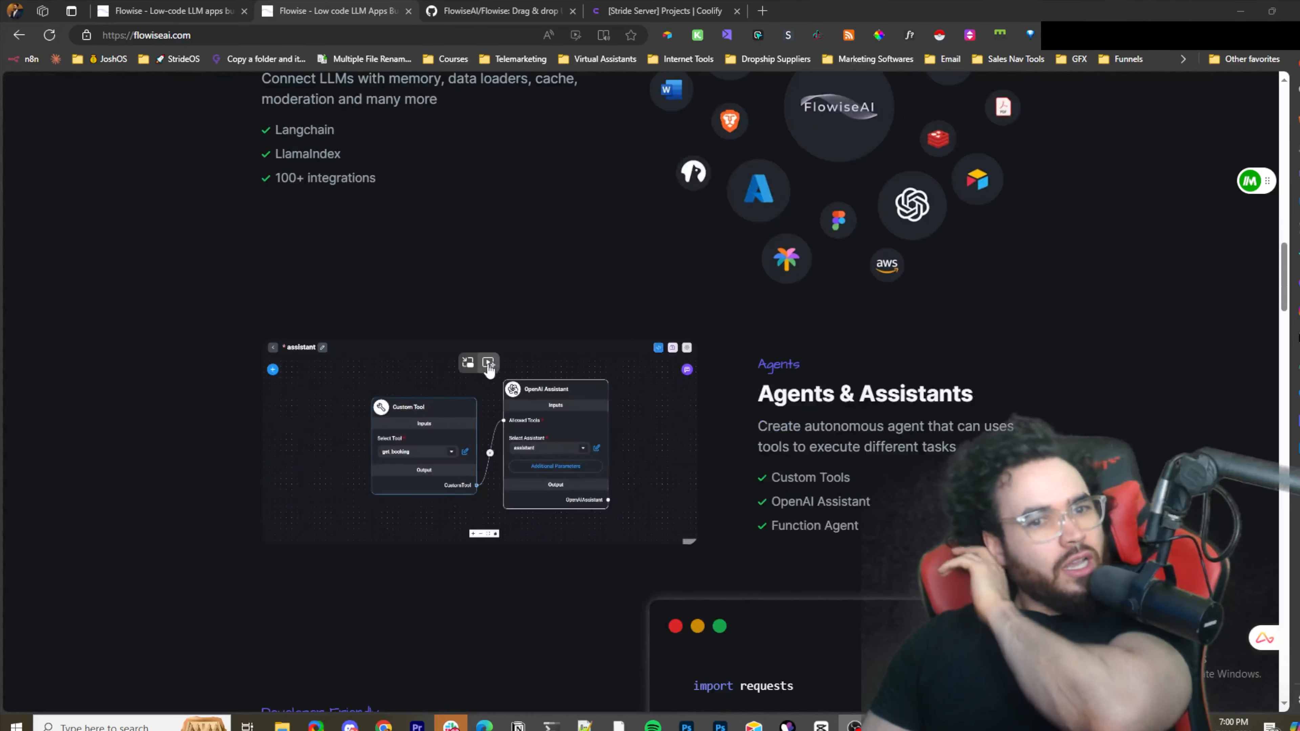
scroll(556, 392, "up", 8)
scroll(557, 394, "down", 12)
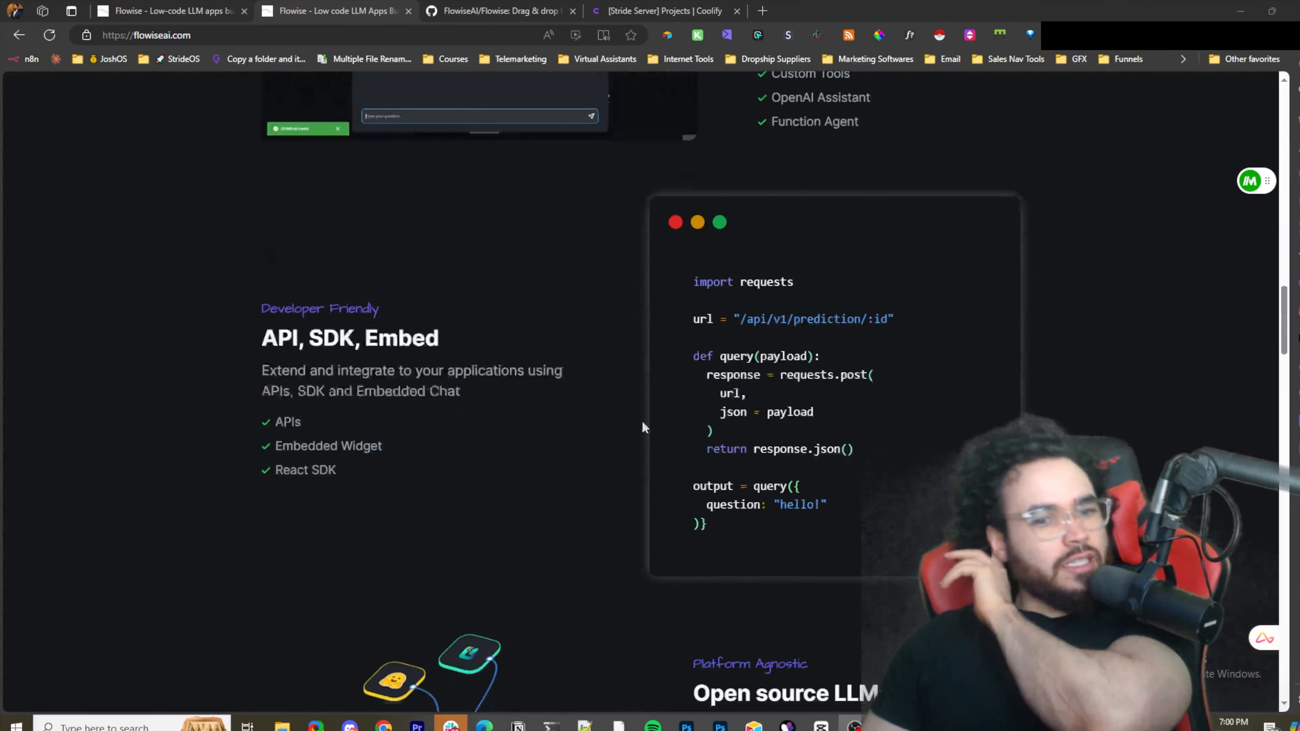
Read the API, SDK, Embed and Open source LLMs sections of the Flowise homepage.
scroll(512, 422, "up", 2)
scroll(368, 410, "down", 9)
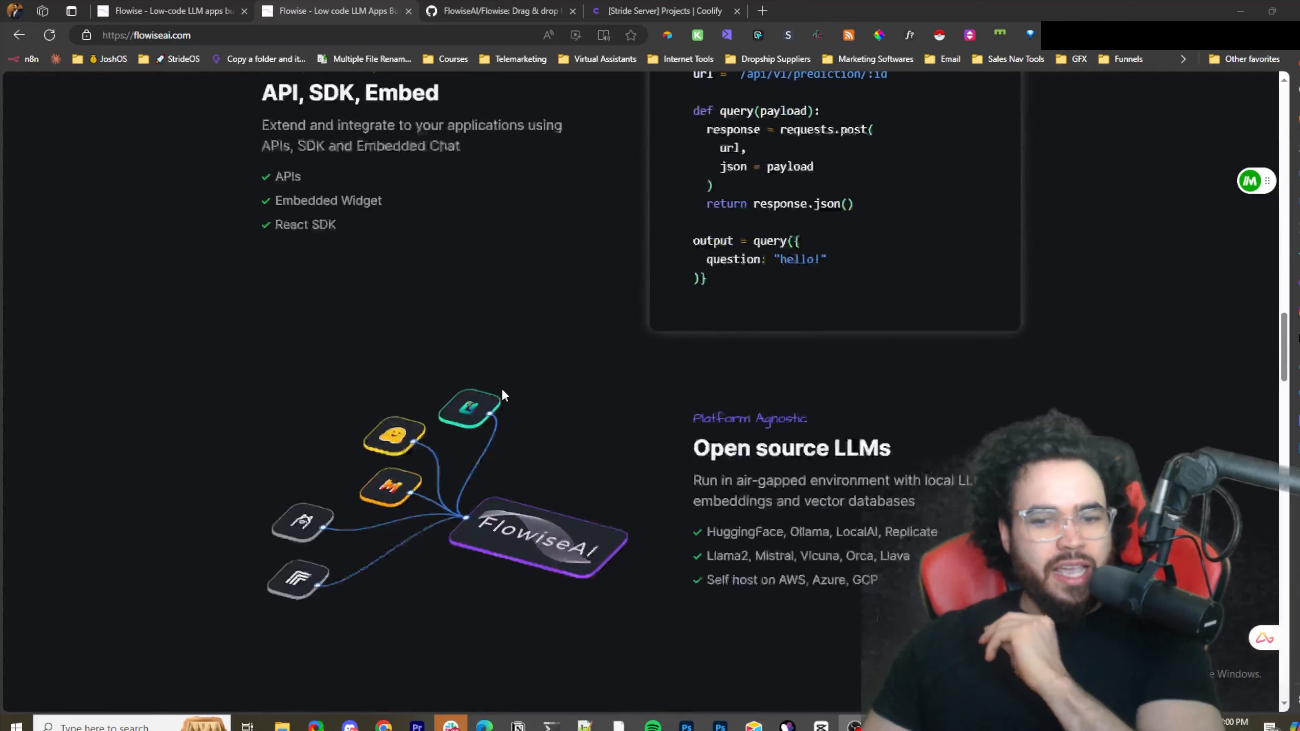
scroll(681, 409, "up", 4)
scroll(680, 412, "up", 3)
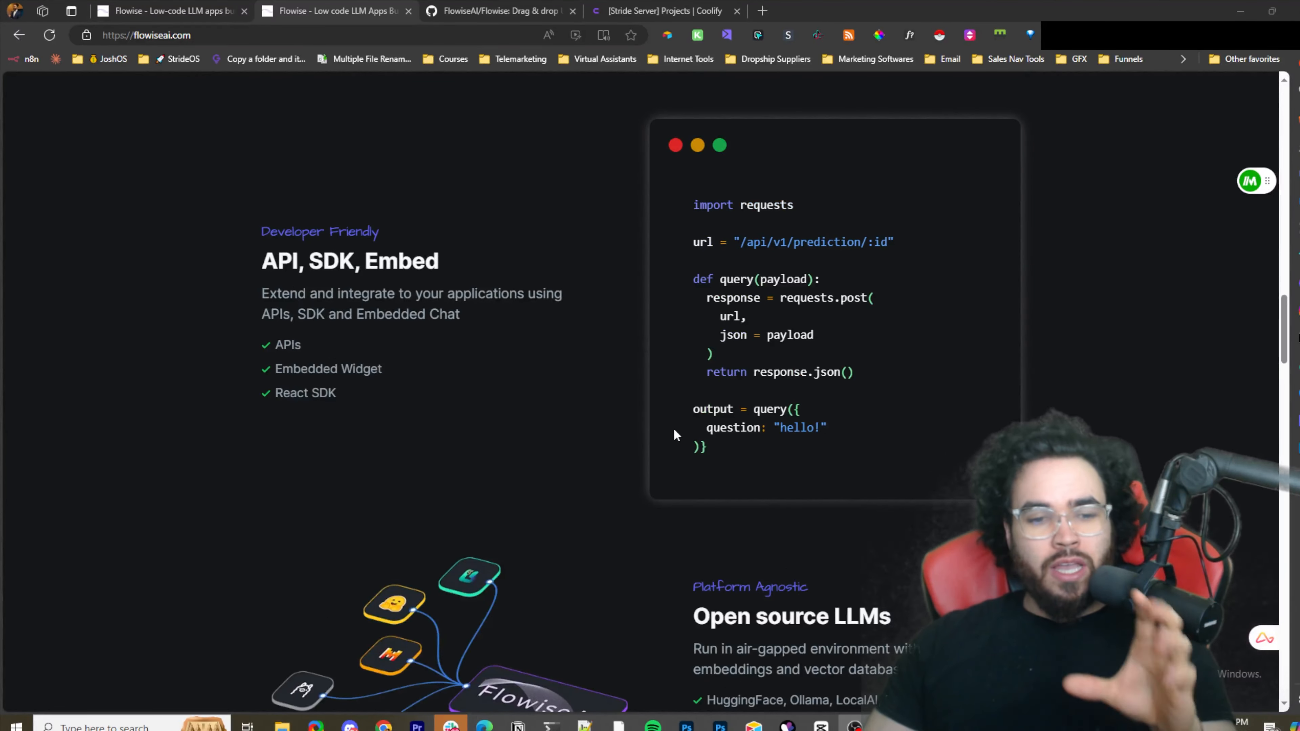
scroll(725, 418, "down", 3)
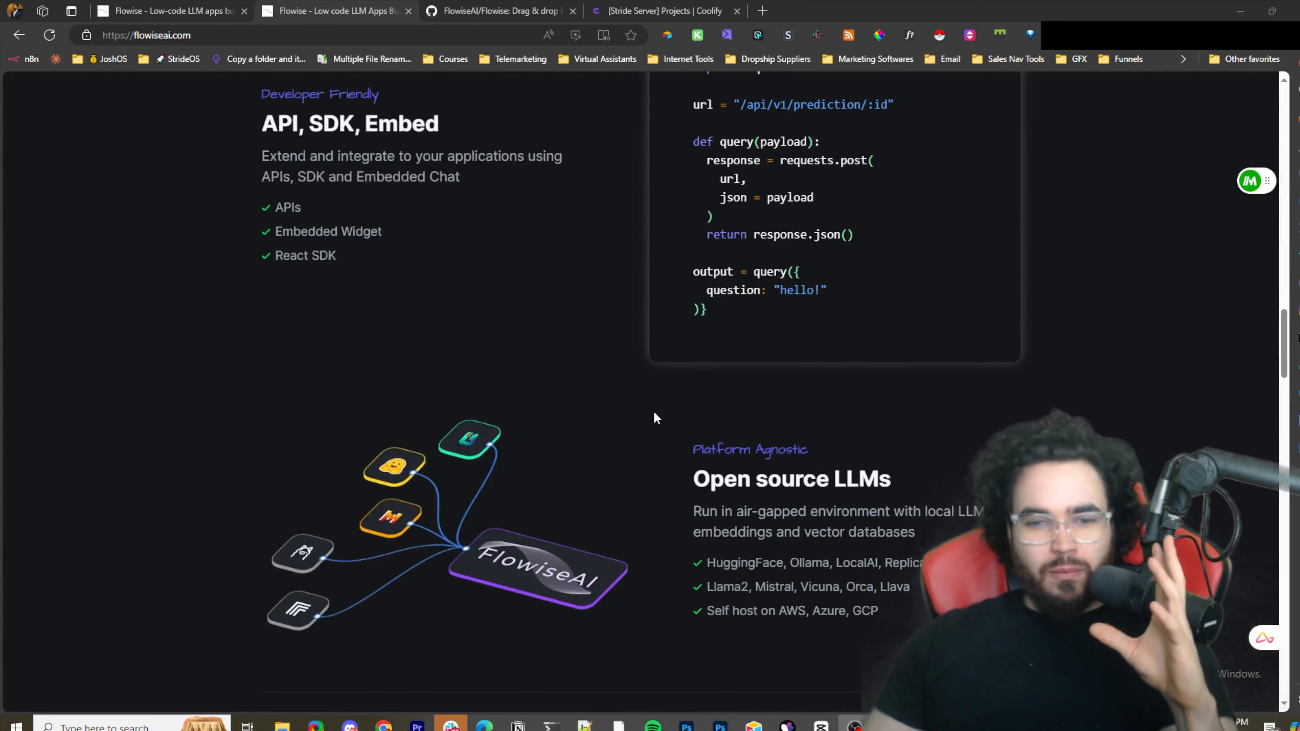
scroll(768, 449, "down", 4)
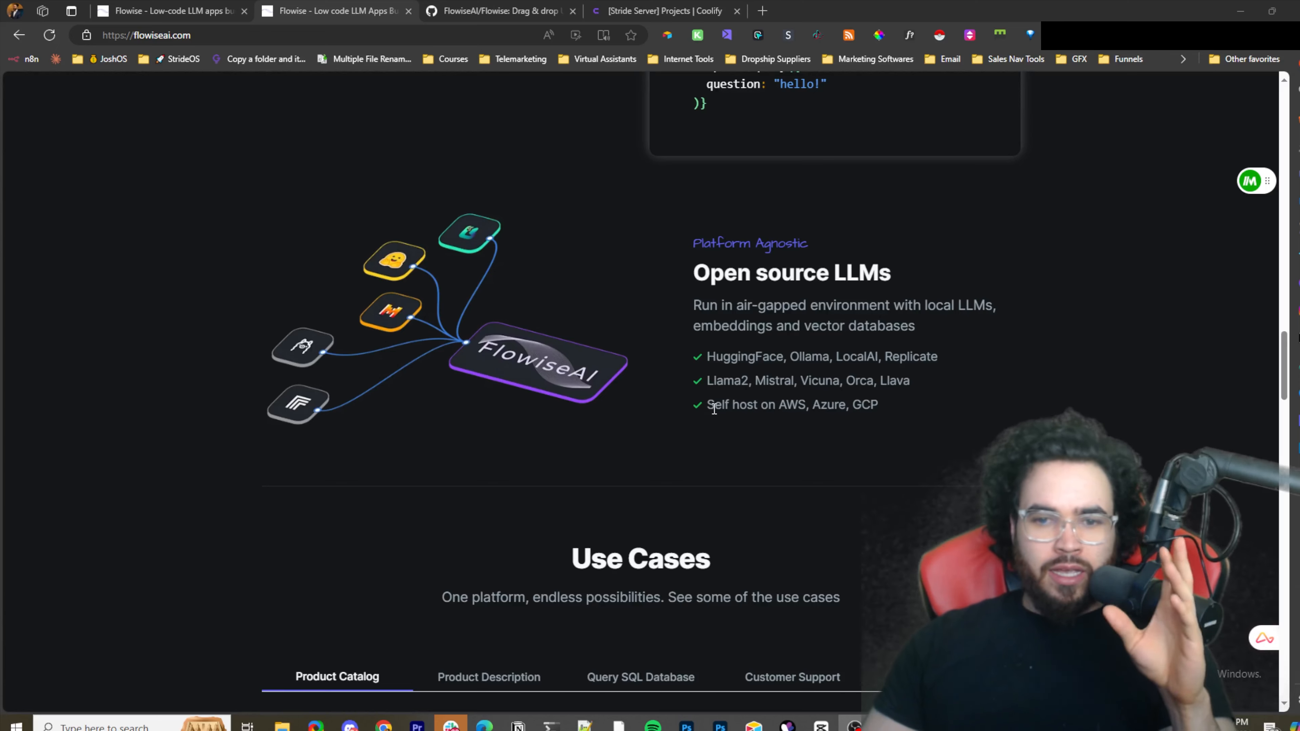
scroll(908, 425, "down", 2)
scroll(762, 430, "down", 1)
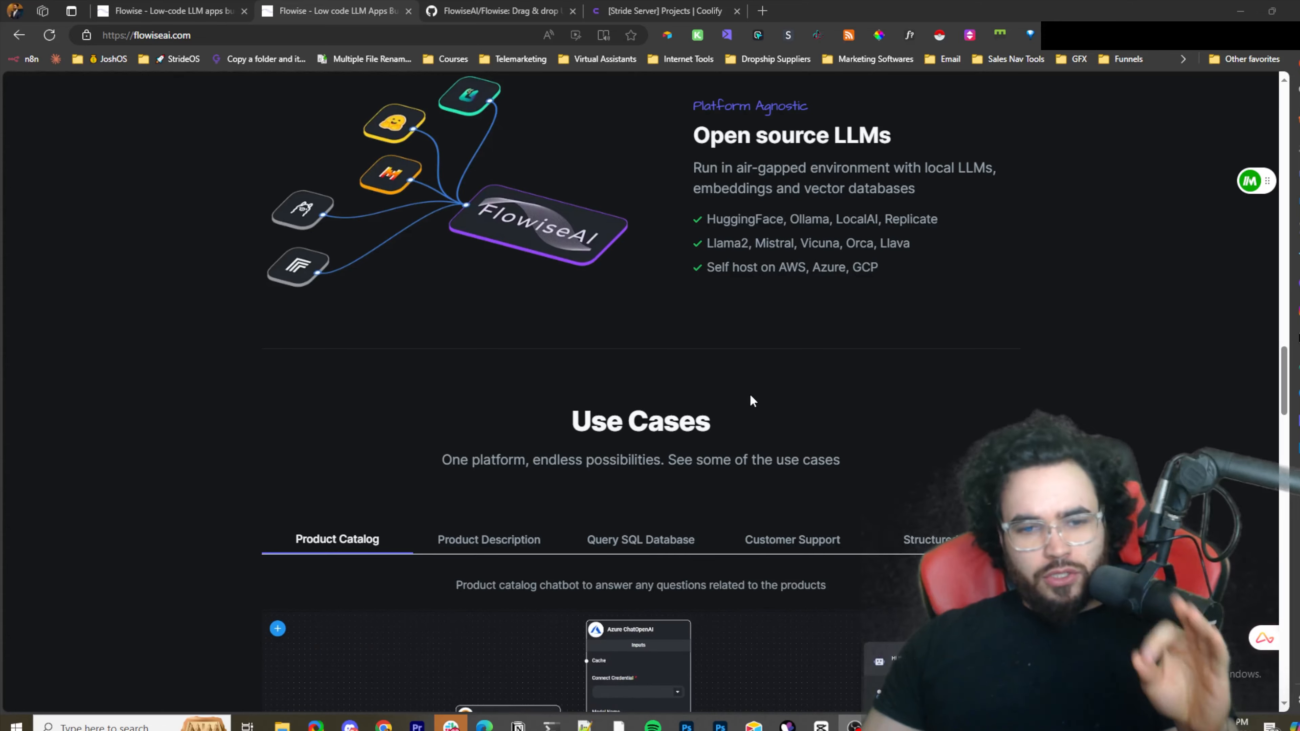
Look through the rest of the Flowise homepage, from Use Cases down to the Enterprise section.
scroll(748, 400, "down", 6)
scroll(665, 359, "down", 10)
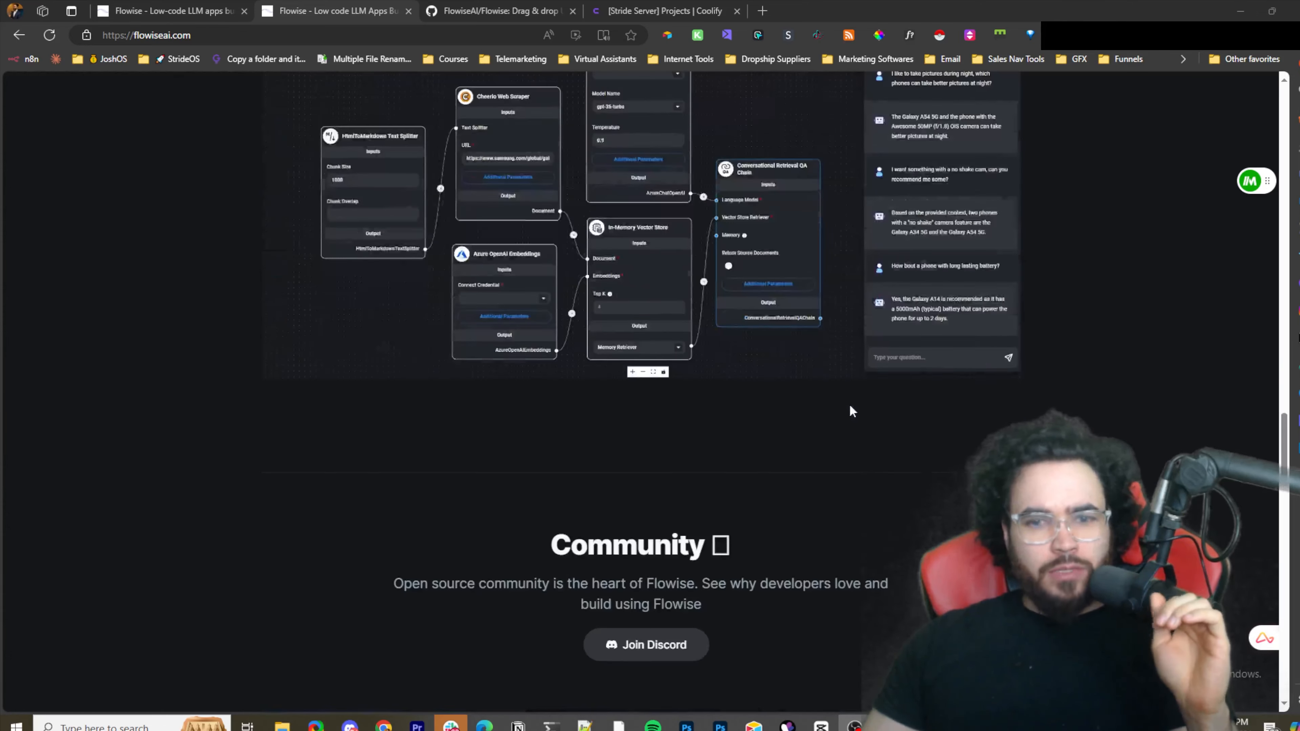
scroll(631, 367, "up", 4)
scroll(563, 374, "down", 5)
scroll(514, 378, "down", 4)
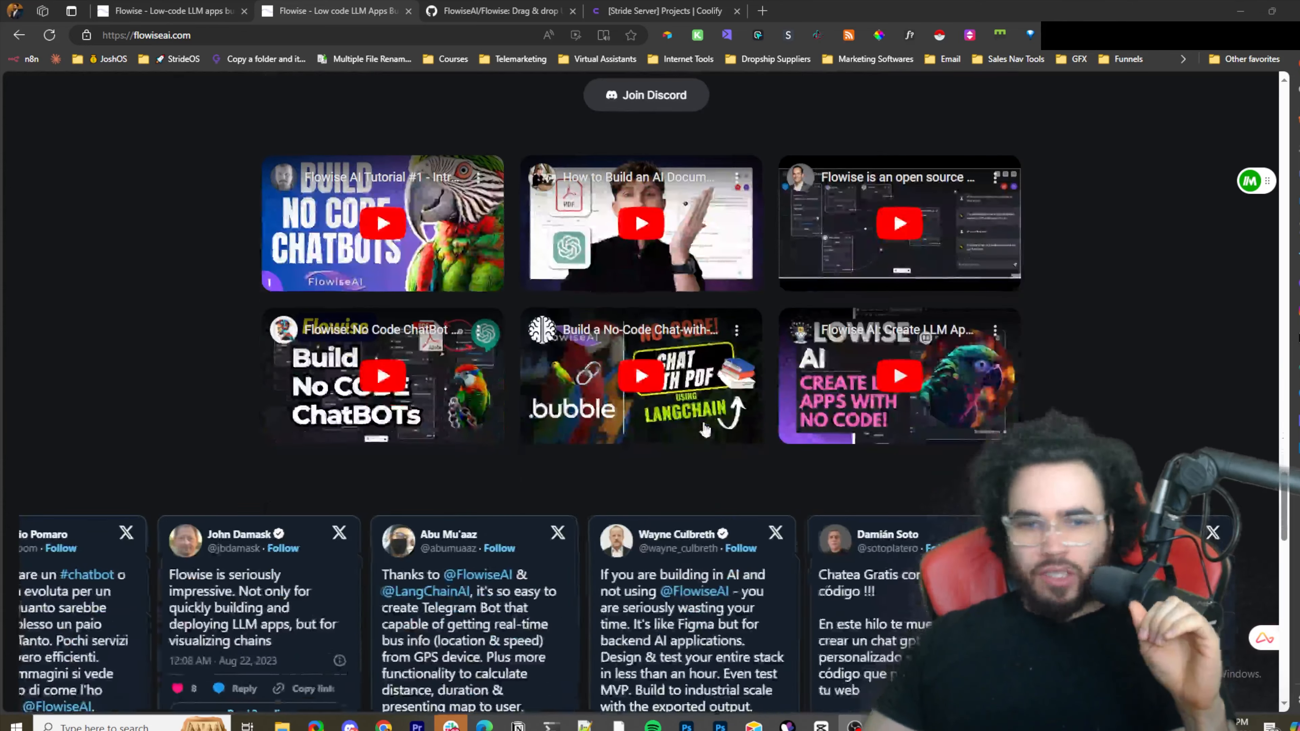
scroll(706, 429, "up", 3)
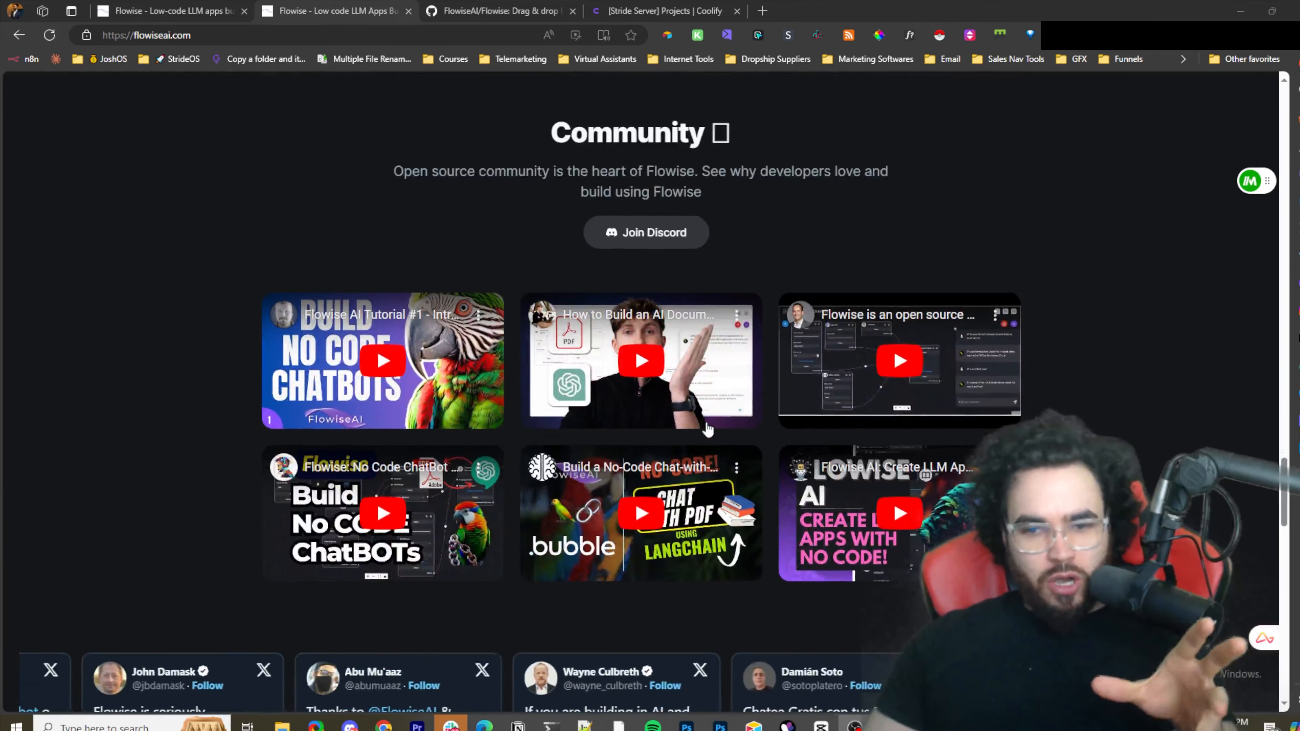
scroll(711, 430, "down", 7)
scroll(714, 428, "down", 2)
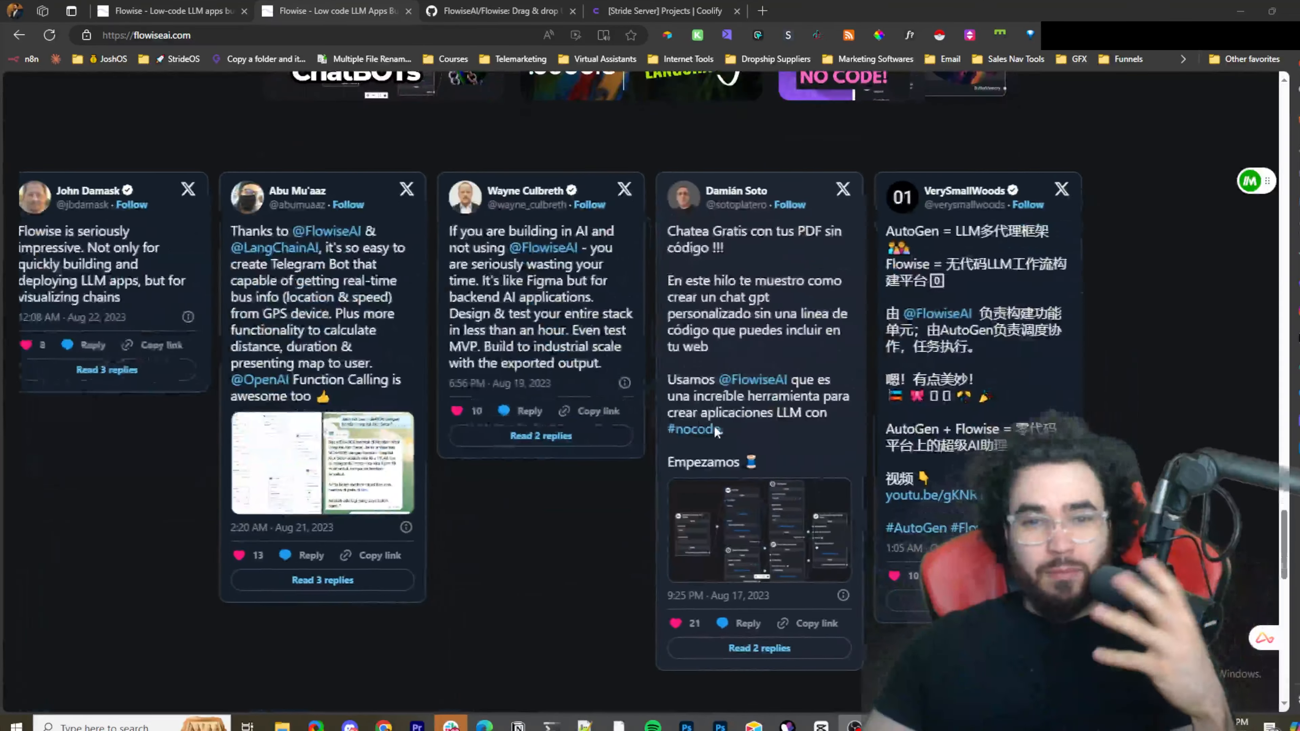
scroll(722, 421, "down", 5)
scroll(719, 434, "down", 2)
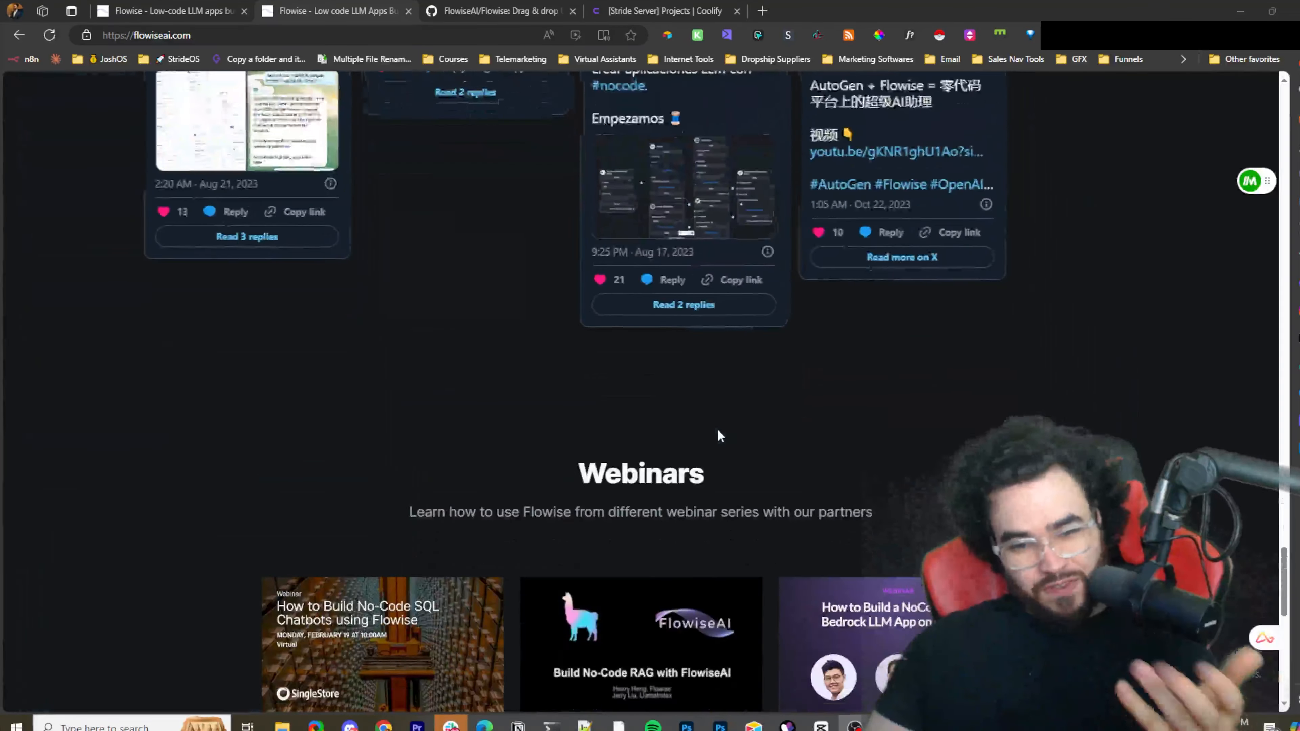
scroll(713, 455, "down", 1)
scroll(715, 456, "down", 2)
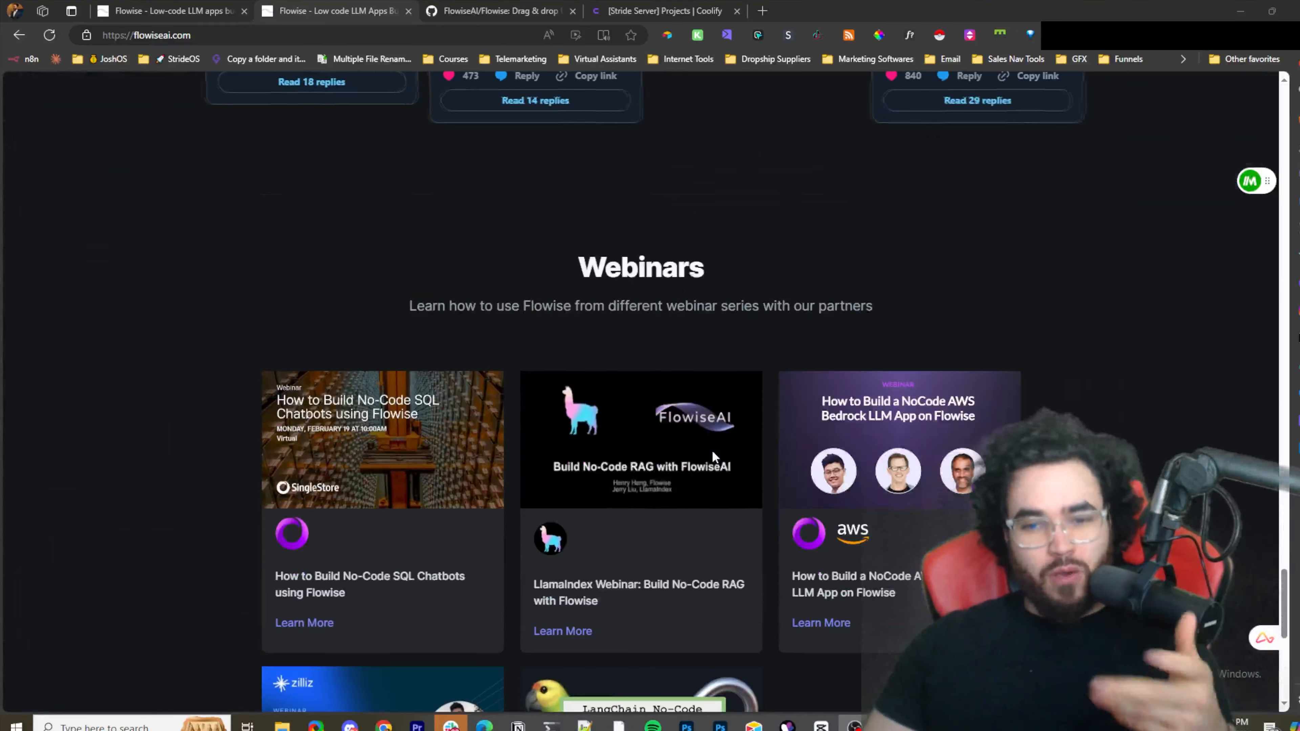
scroll(712, 451, "down", 5)
scroll(712, 448, "down", 2)
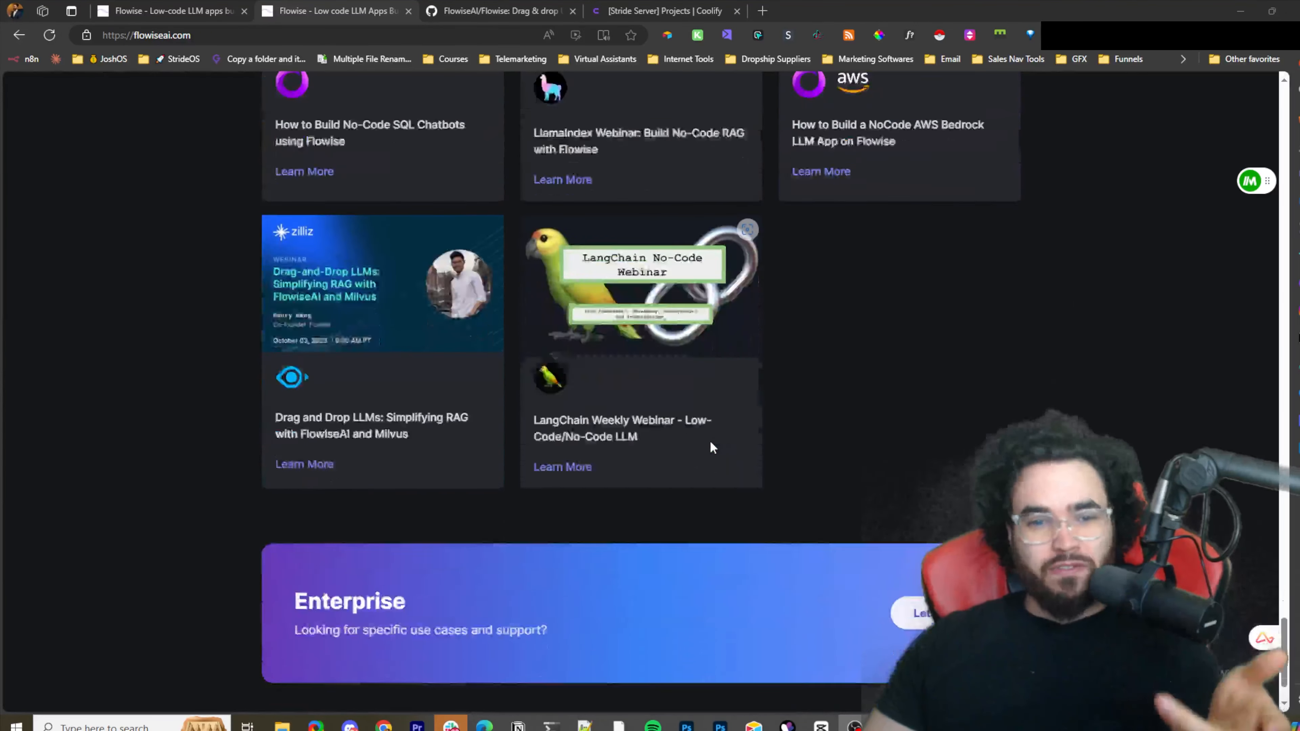
scroll(712, 447, "down", 1)
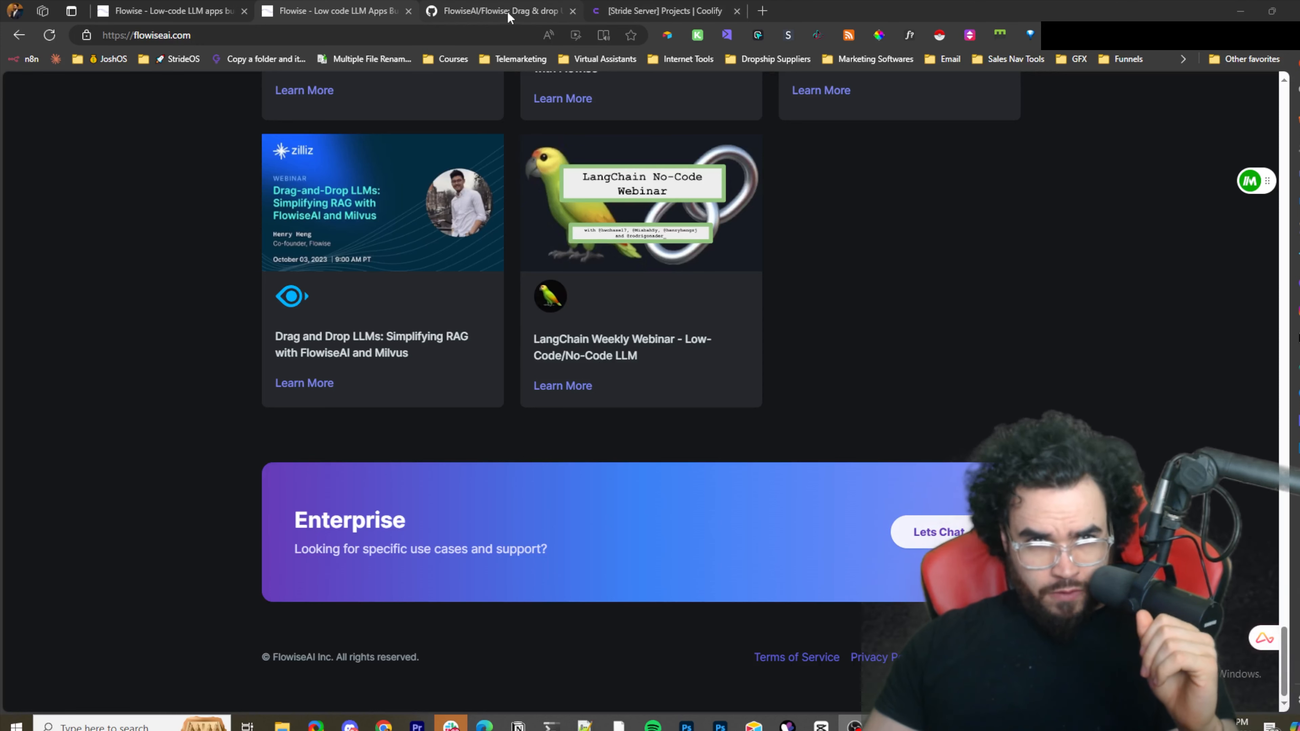
Switch to the Flowise GitHub repository and read the Quick Start installation commands in its README.
left_click(450, 11)
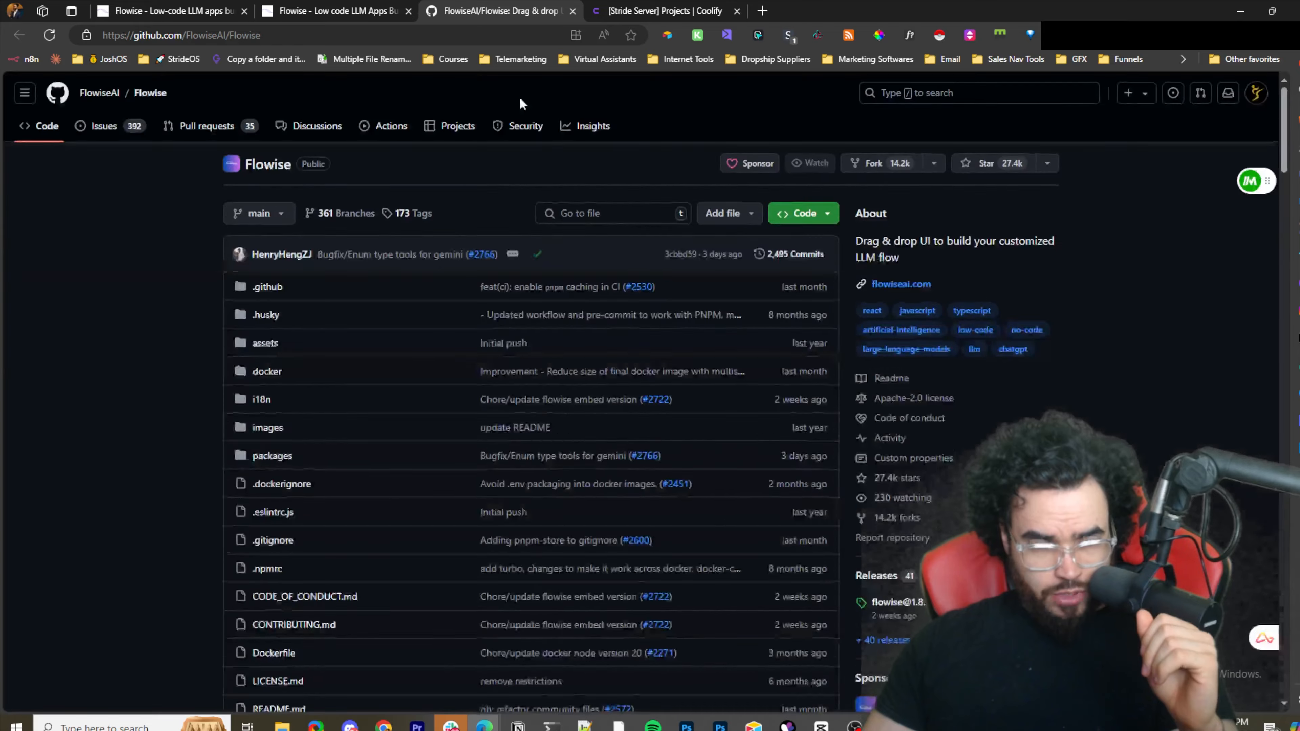
scroll(629, 128, "down", 6)
scroll(554, 404, "down", 10)
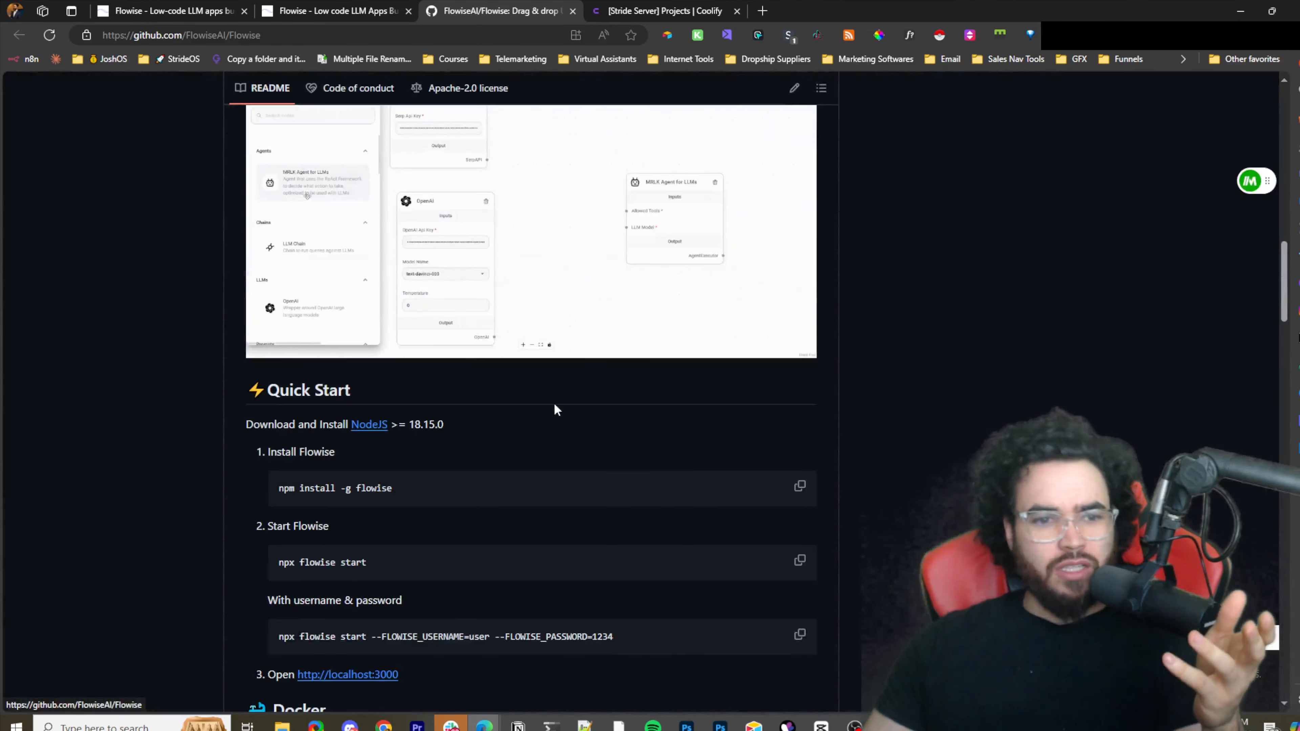
scroll(409, 441, "down", 1)
left_click_drag(286, 458, 537, 507)
left_click(451, 443)
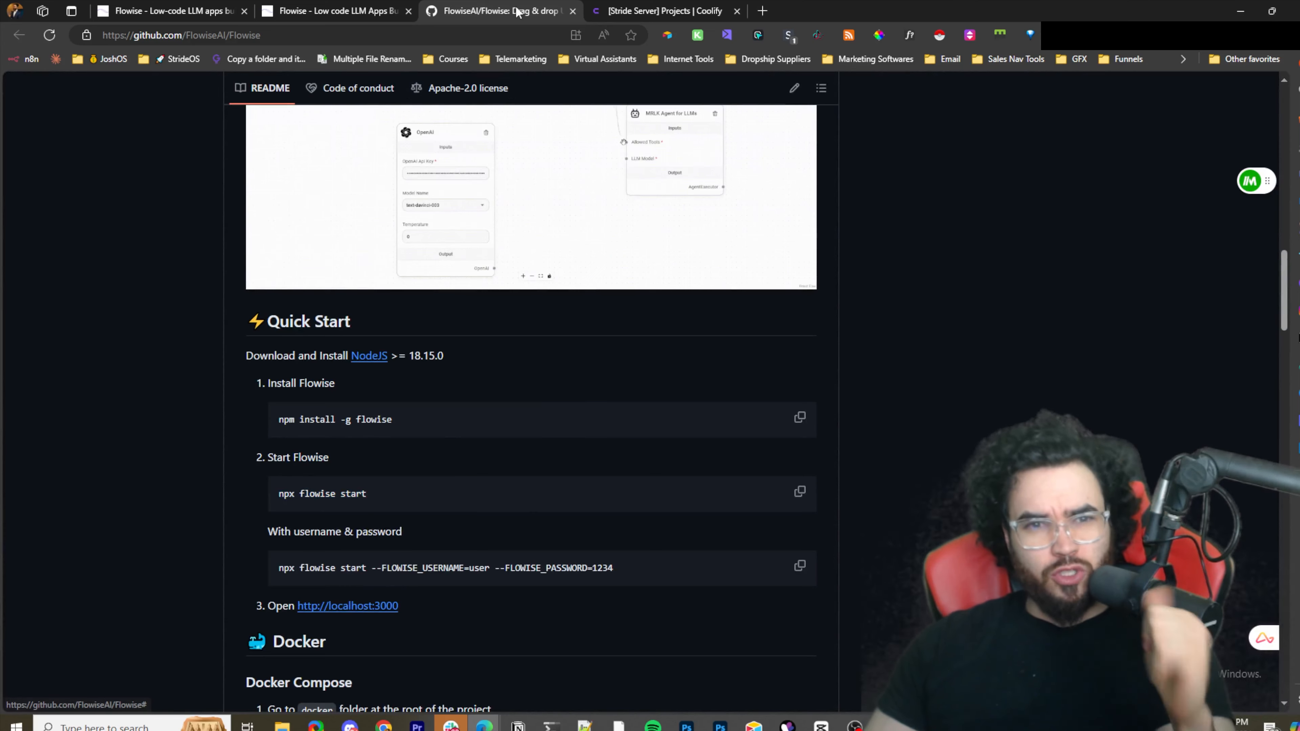
View the Coolify projects list, then return to the Flowise website and look at its use case example.
key("ctrl+Tab")
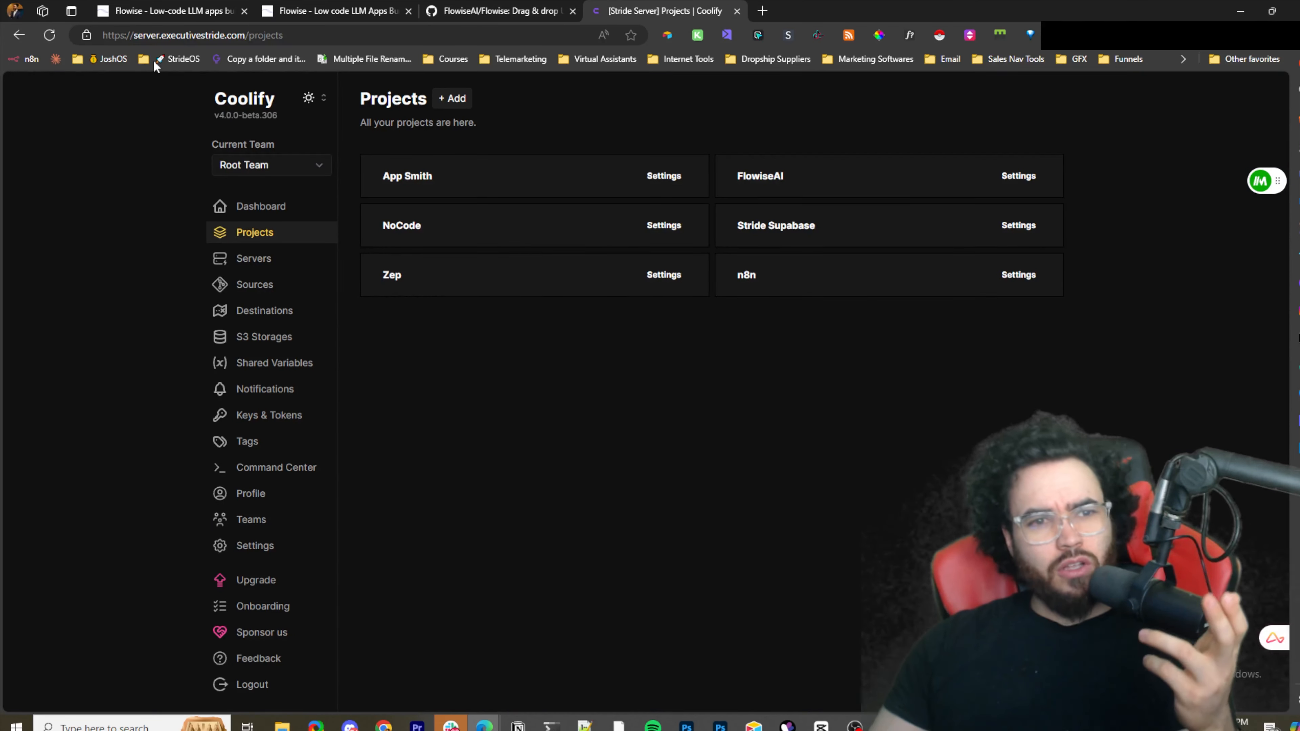
left_click(348, 11)
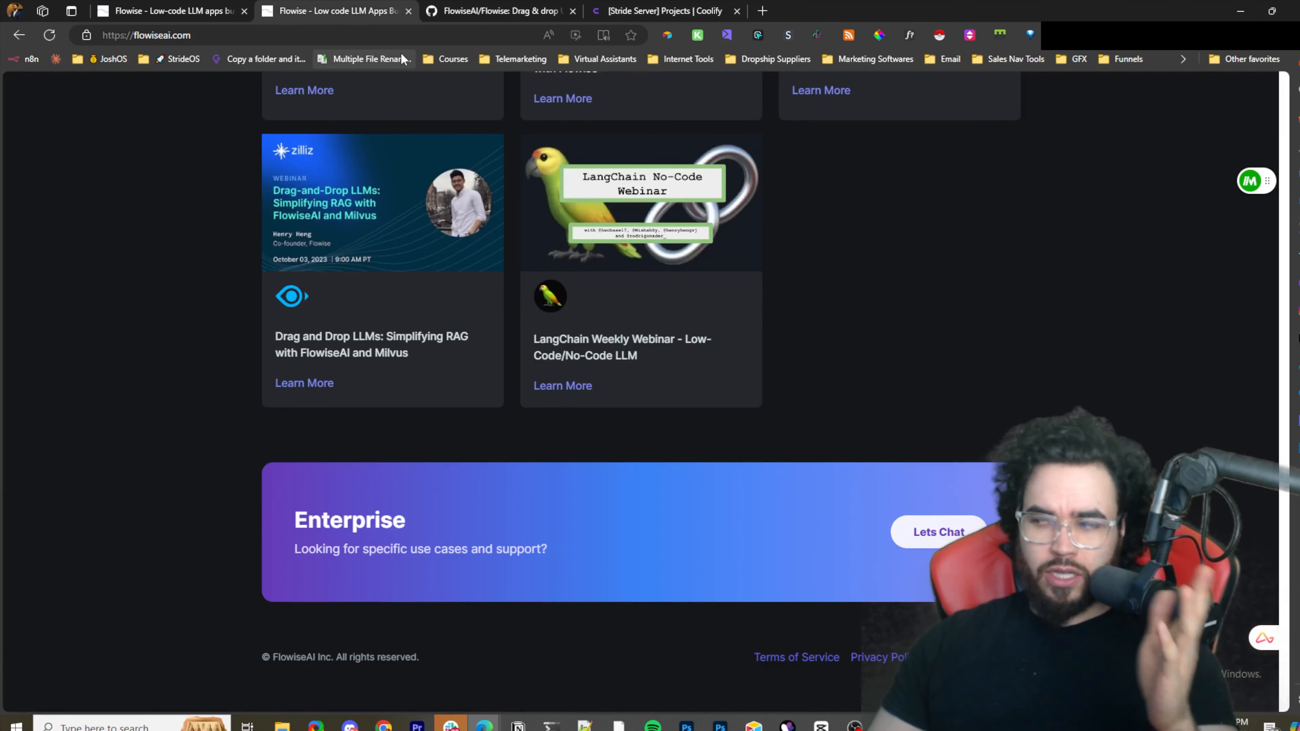
scroll(440, 264, "up", 10)
scroll(430, 265, "up", 10)
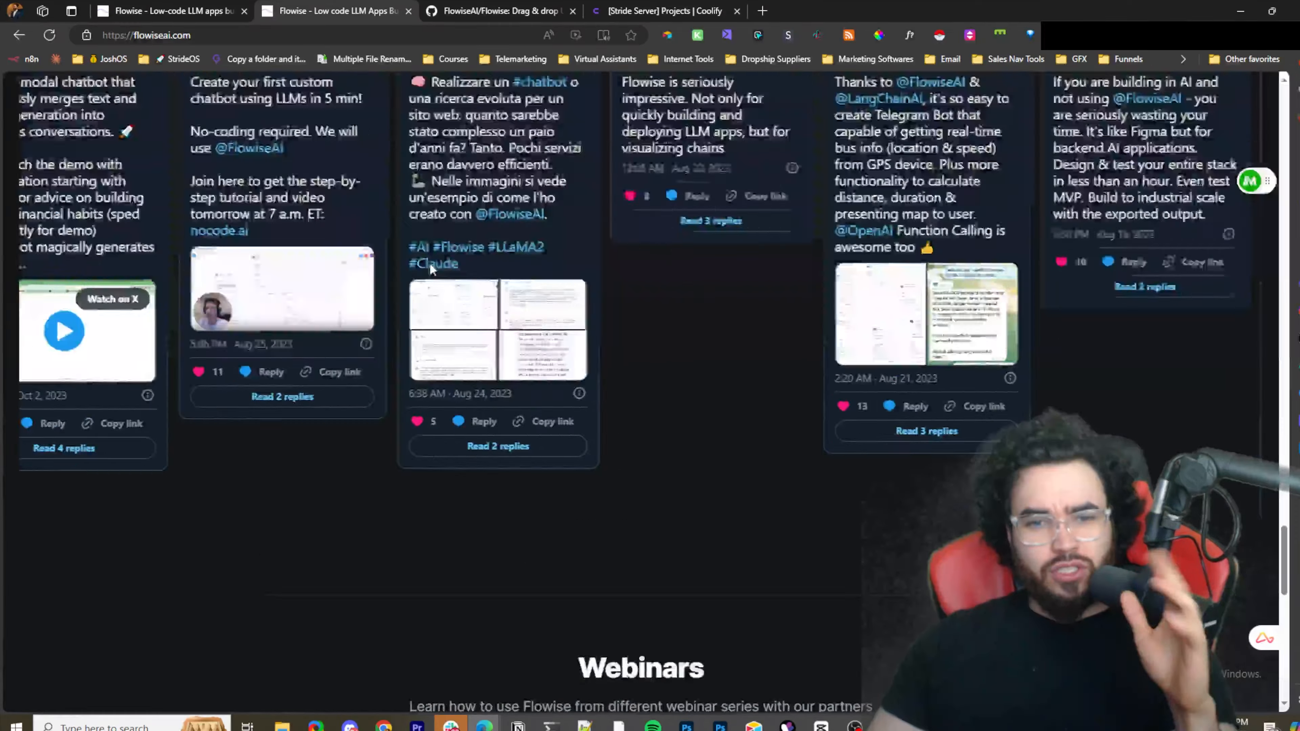
scroll(419, 238, "up", 3)
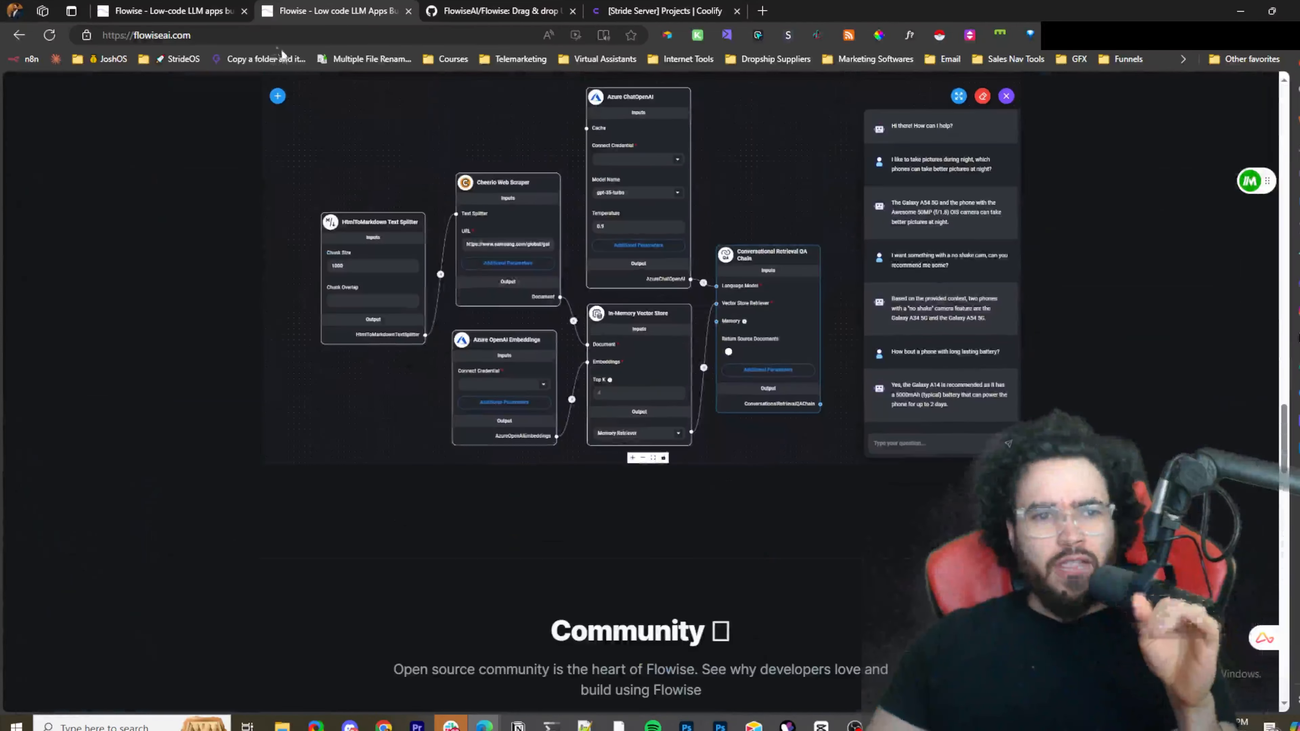
Copy the base address of the self-hosted Flowise instance from the Test chatflow's page and open it in a new tab.
left_click(189, 13)
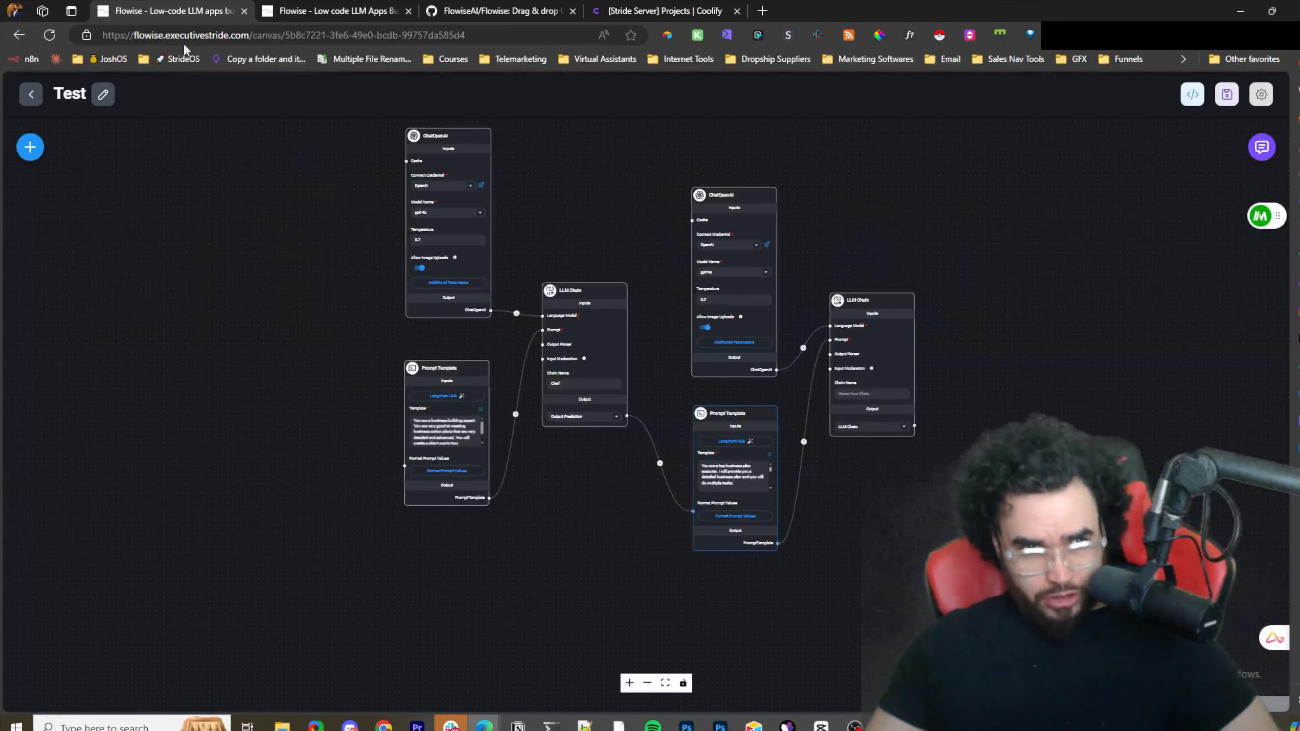
left_click_drag(242, 31, 180, 23)
key("ctrl+c")
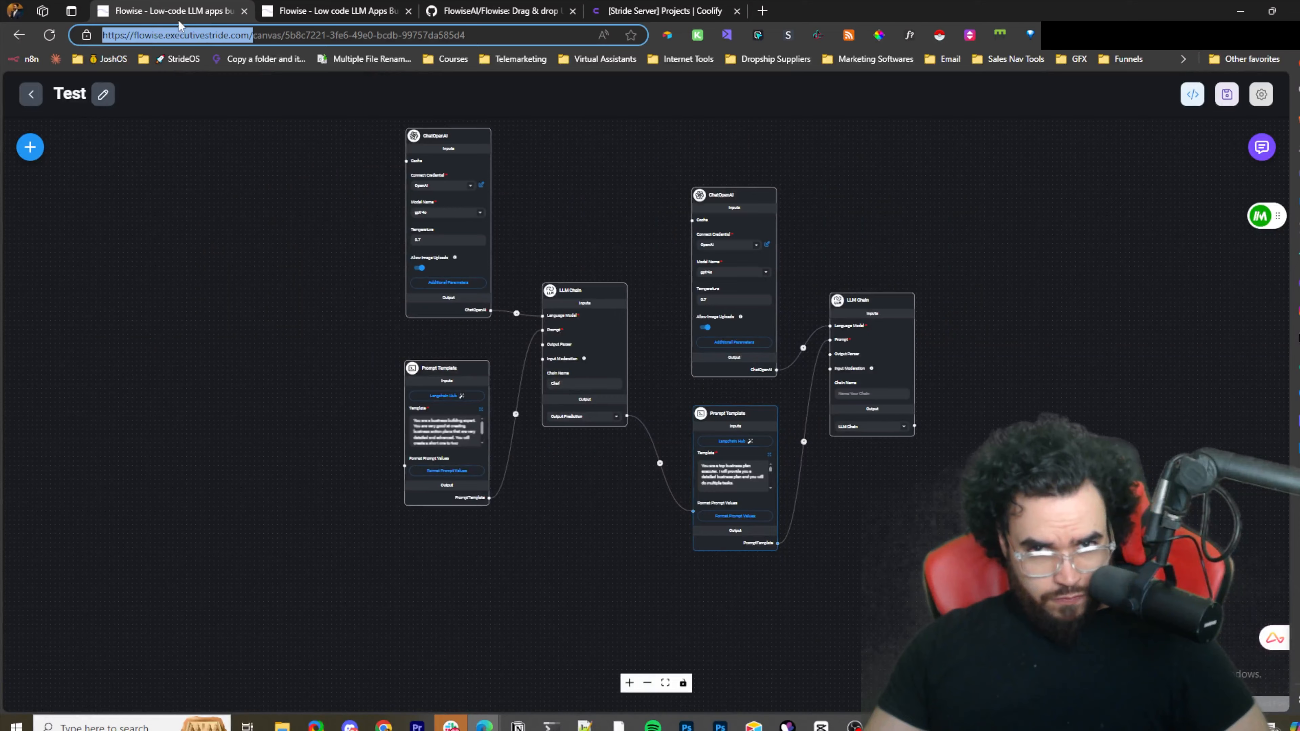
left_click(763, 11)
key("ctrl+v")
key("Return")
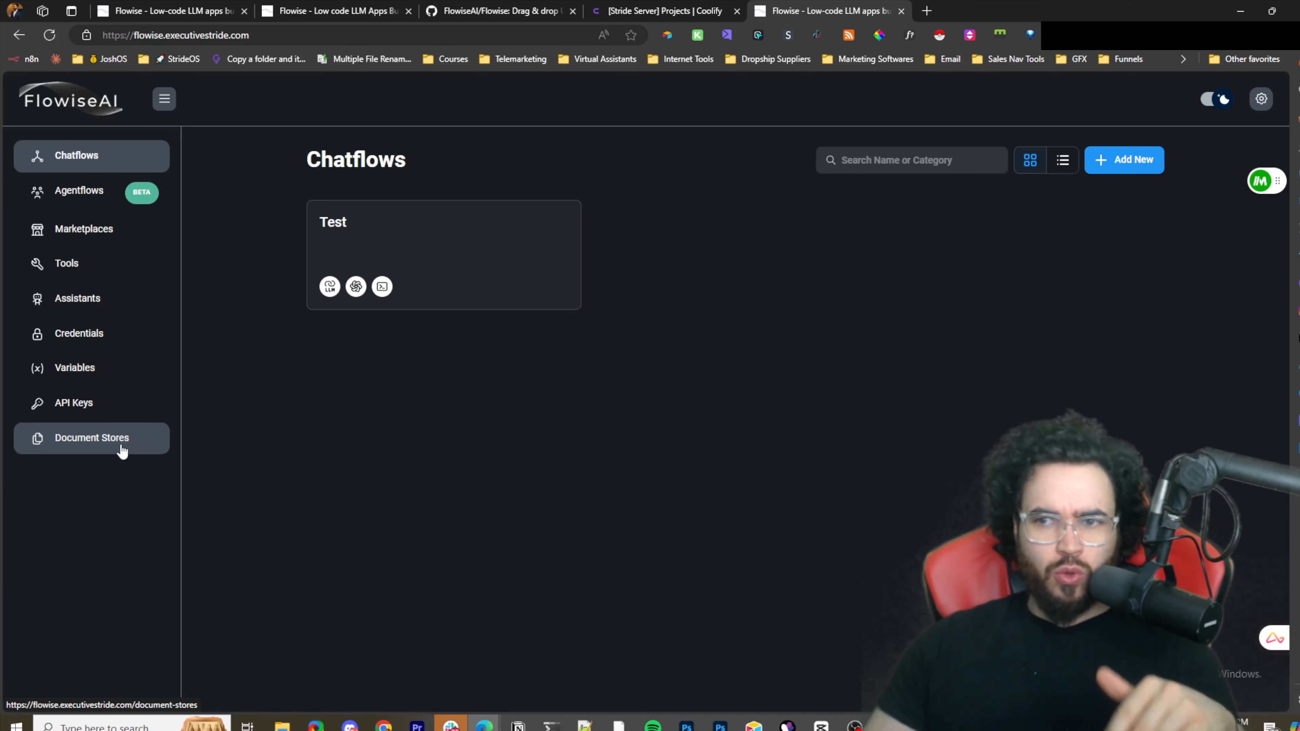
Try the light theme on the Chatflows dashboard and return to the dark theme.
left_click(1218, 99)
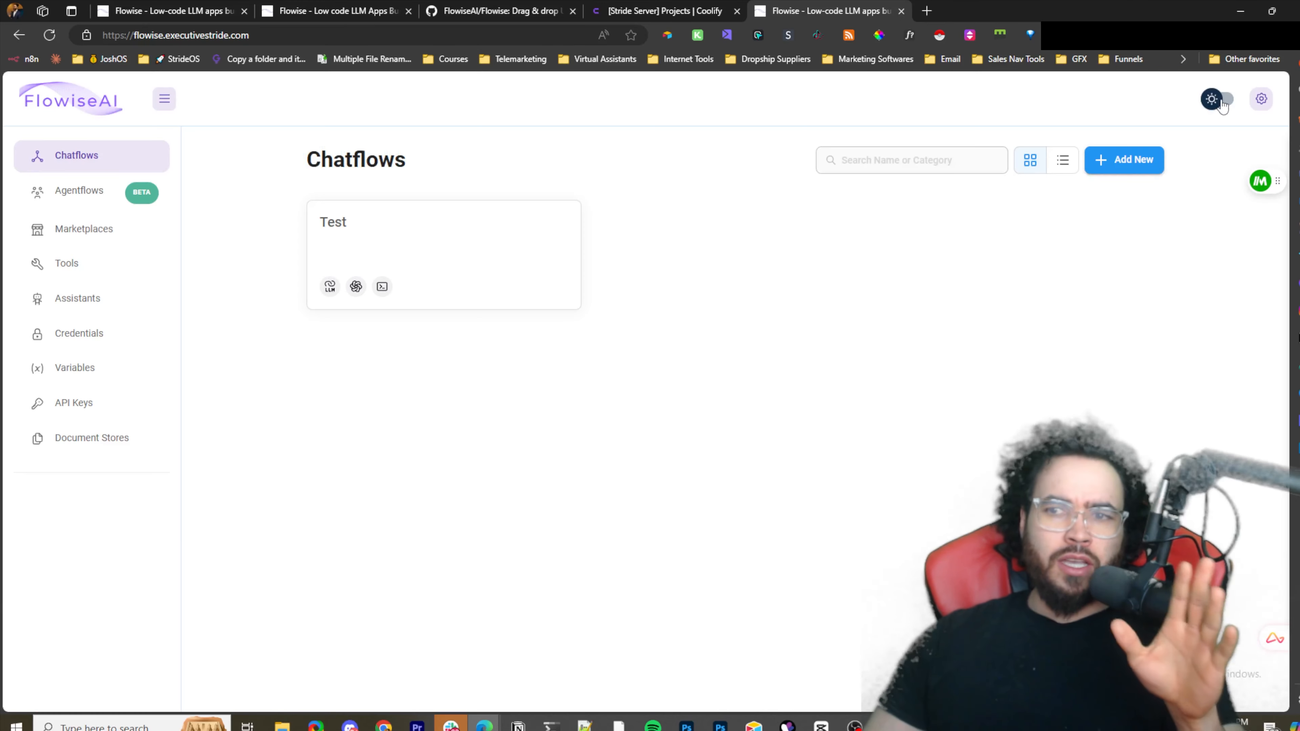
left_click(1221, 101)
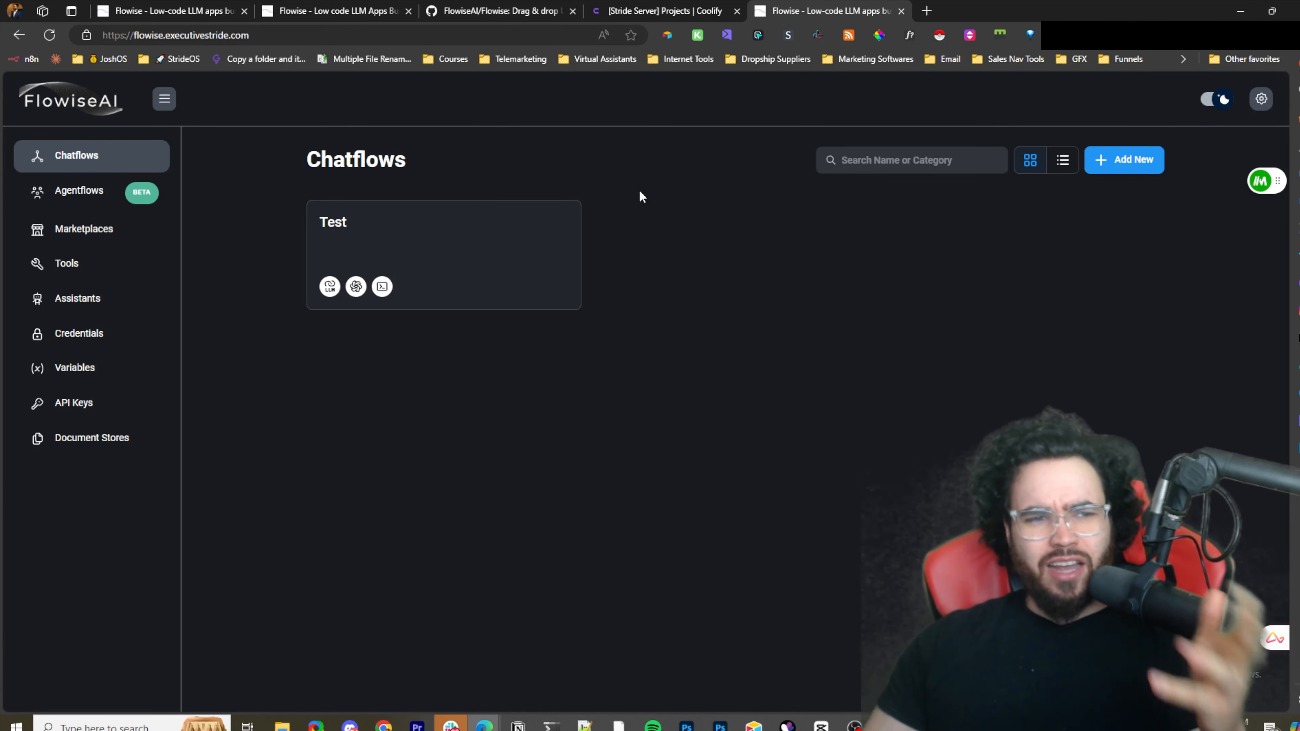
Open the Agentflows section and create a new blank agentflow.
left_click(87, 197)
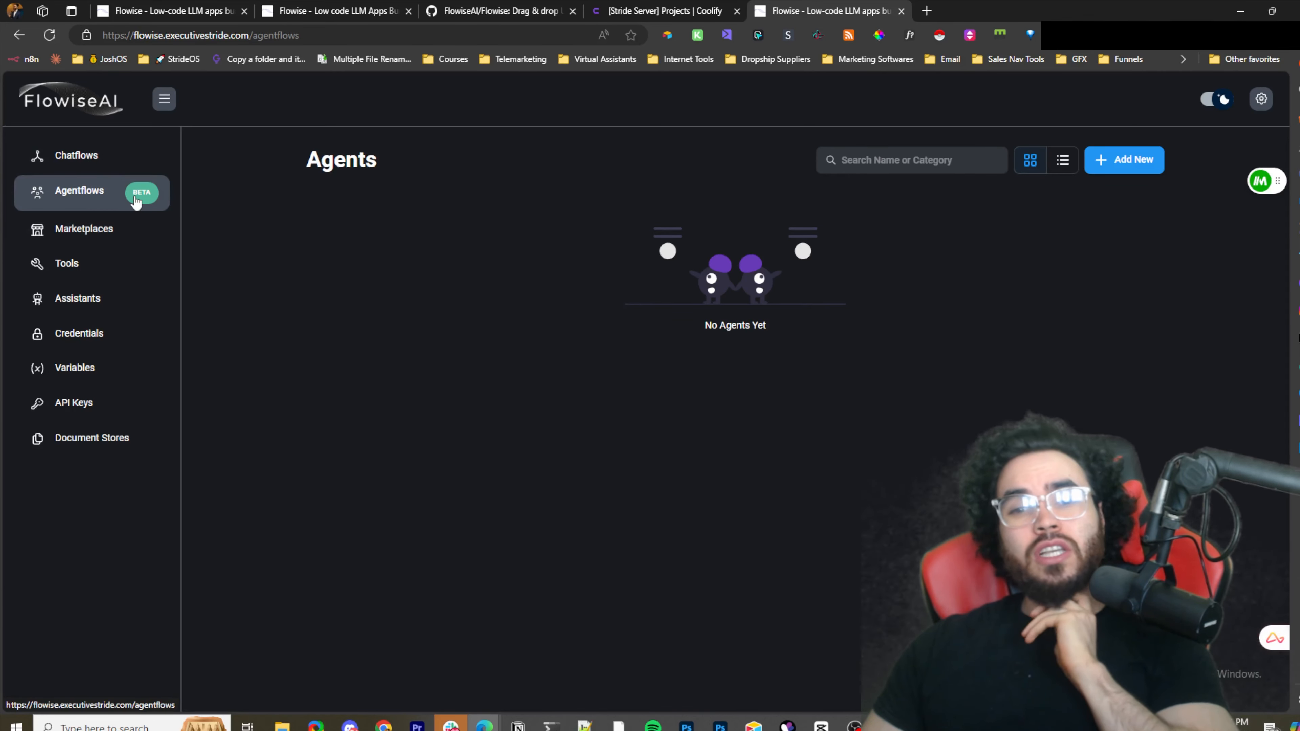
left_click(1095, 159)
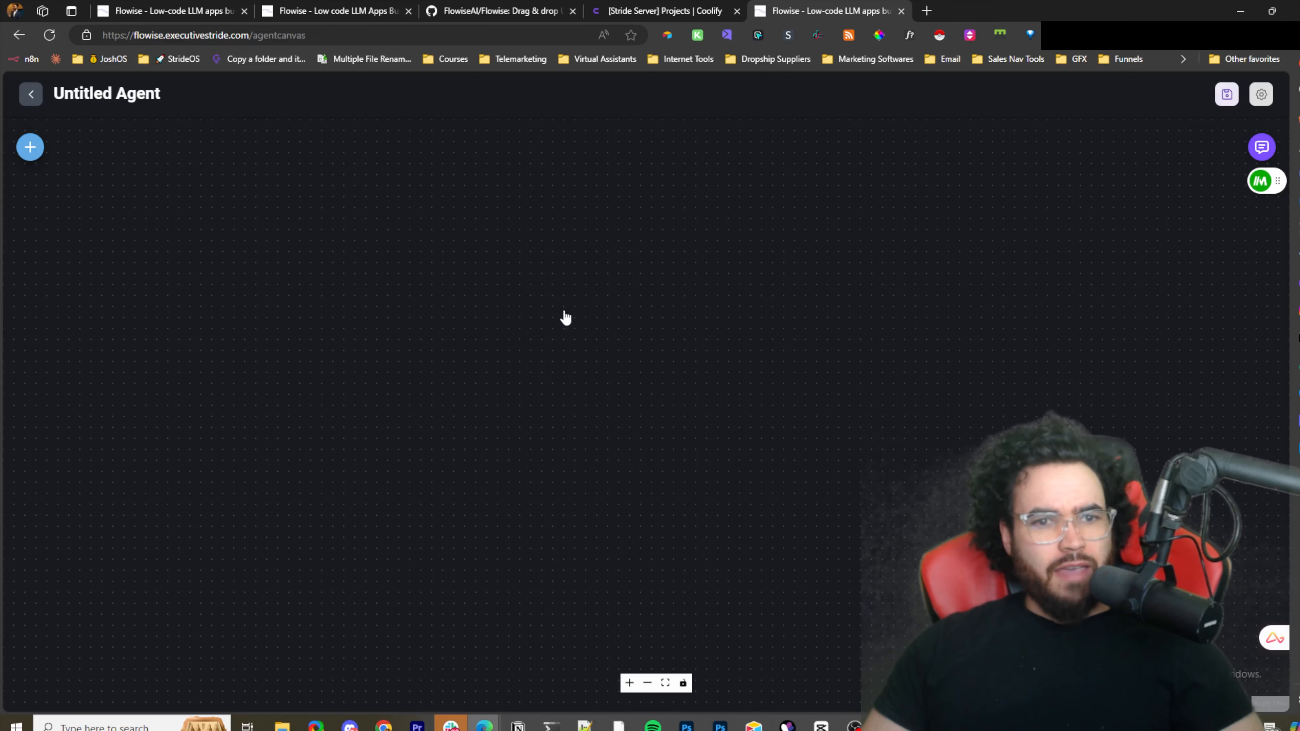
Show the nodes available for the new agentflow, then return to the Test chatflow.
left_click(30, 147)
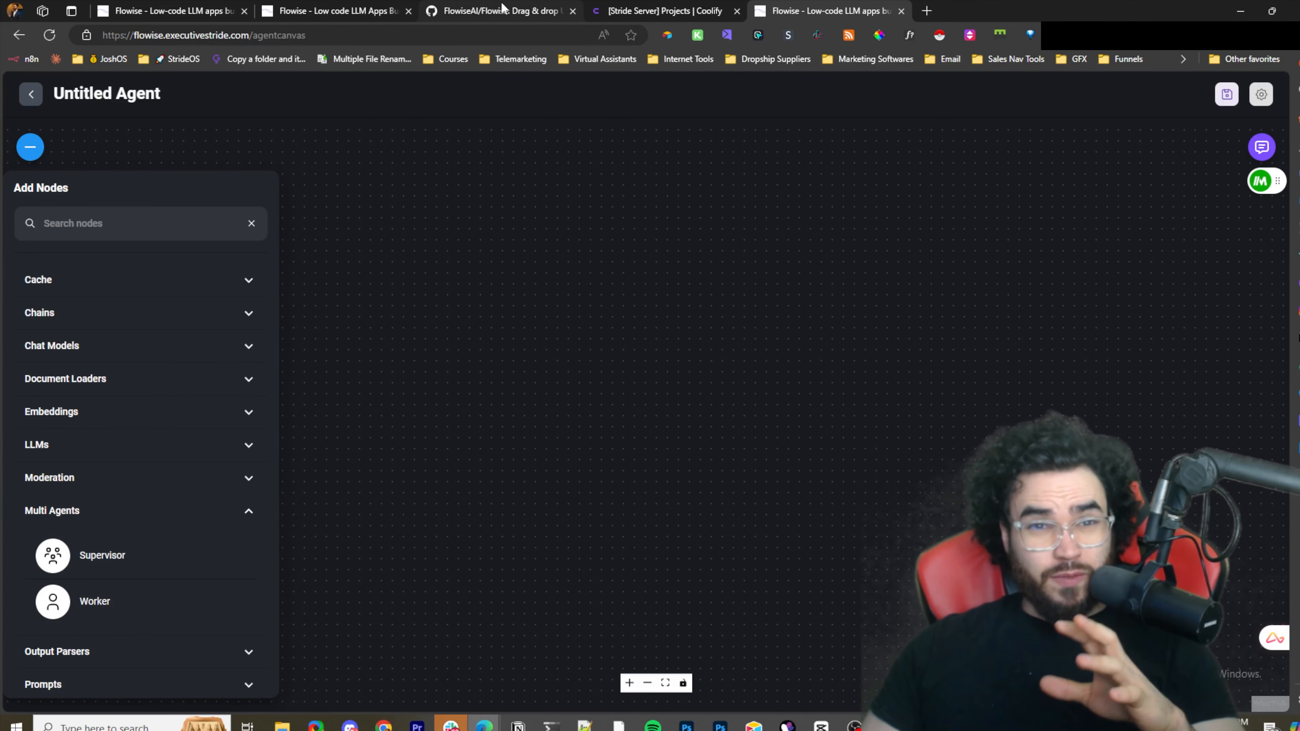
left_click(536, 11)
left_click(199, 7)
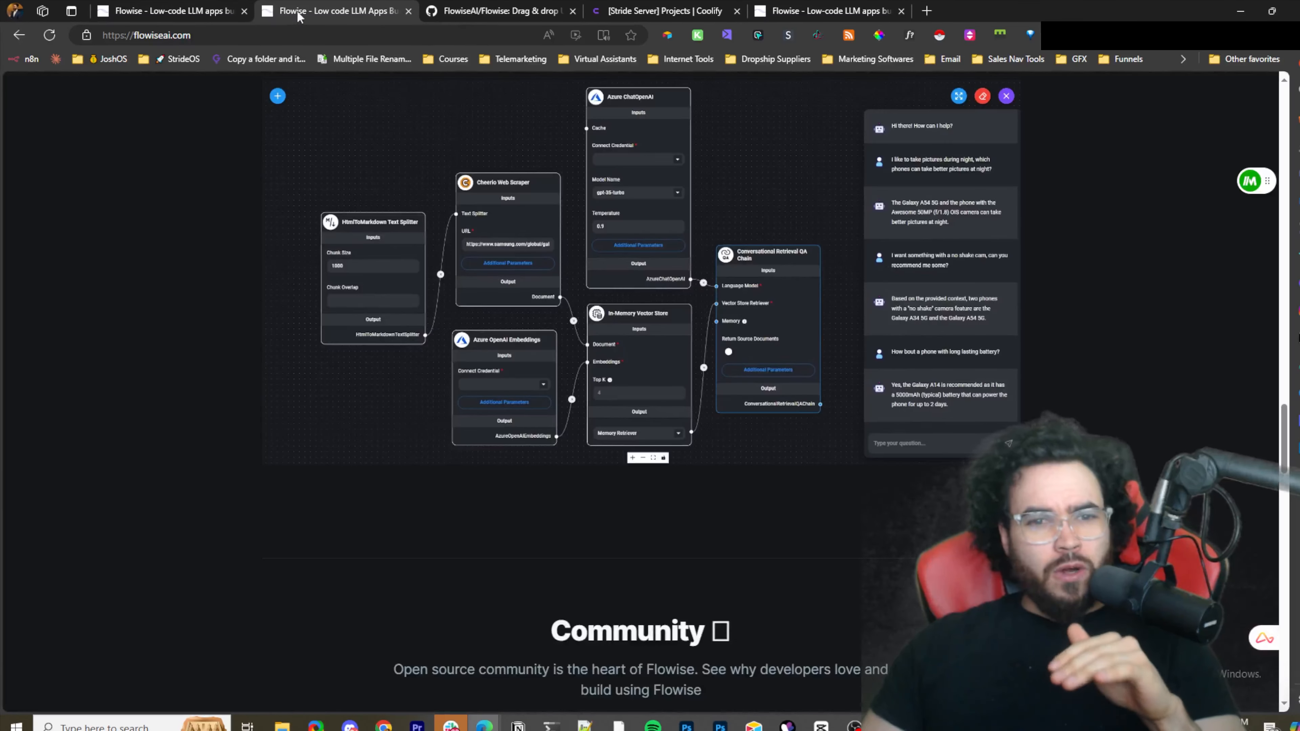
left_click(198, 7)
Examine the ChatOpenAI, Prompt Template and LLM Chain nodes and their connections in the Test chatflow.
scroll(510, 319, "up", 5)
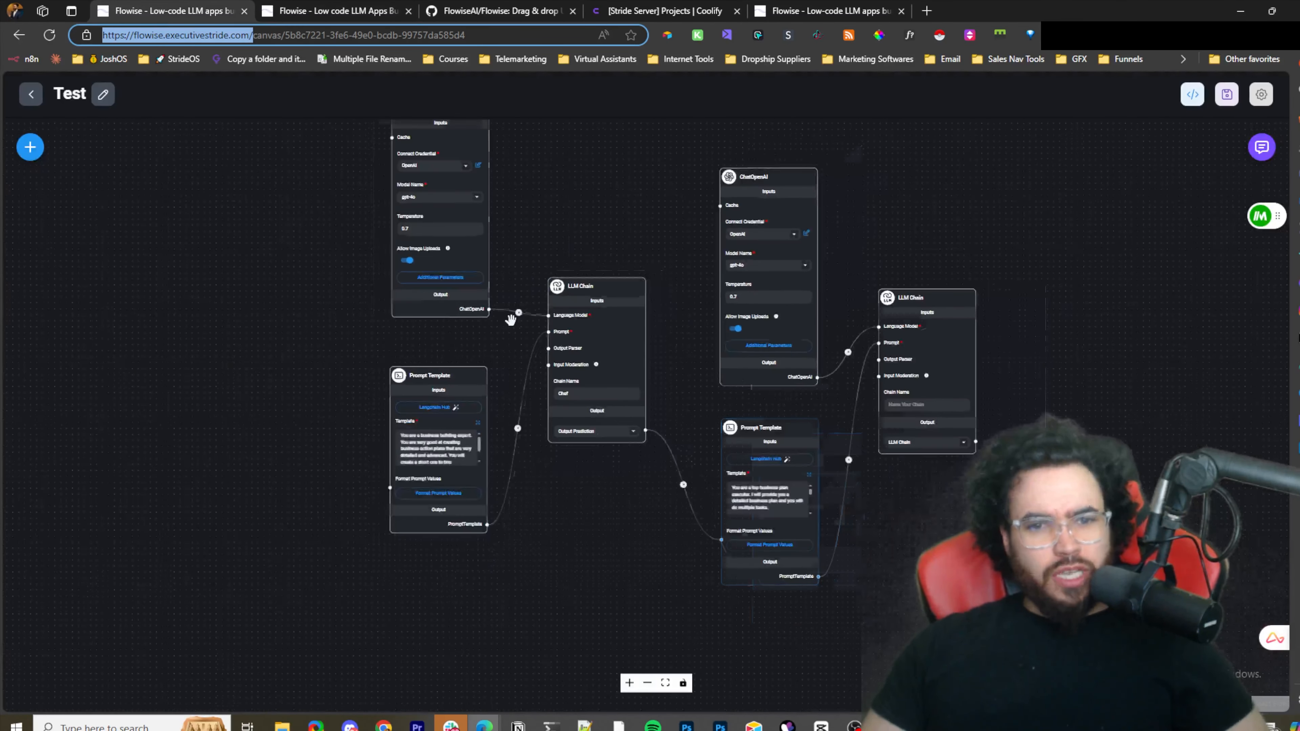
scroll(580, 256, "up", 2)
left_click_drag(555, 218, 592, 386)
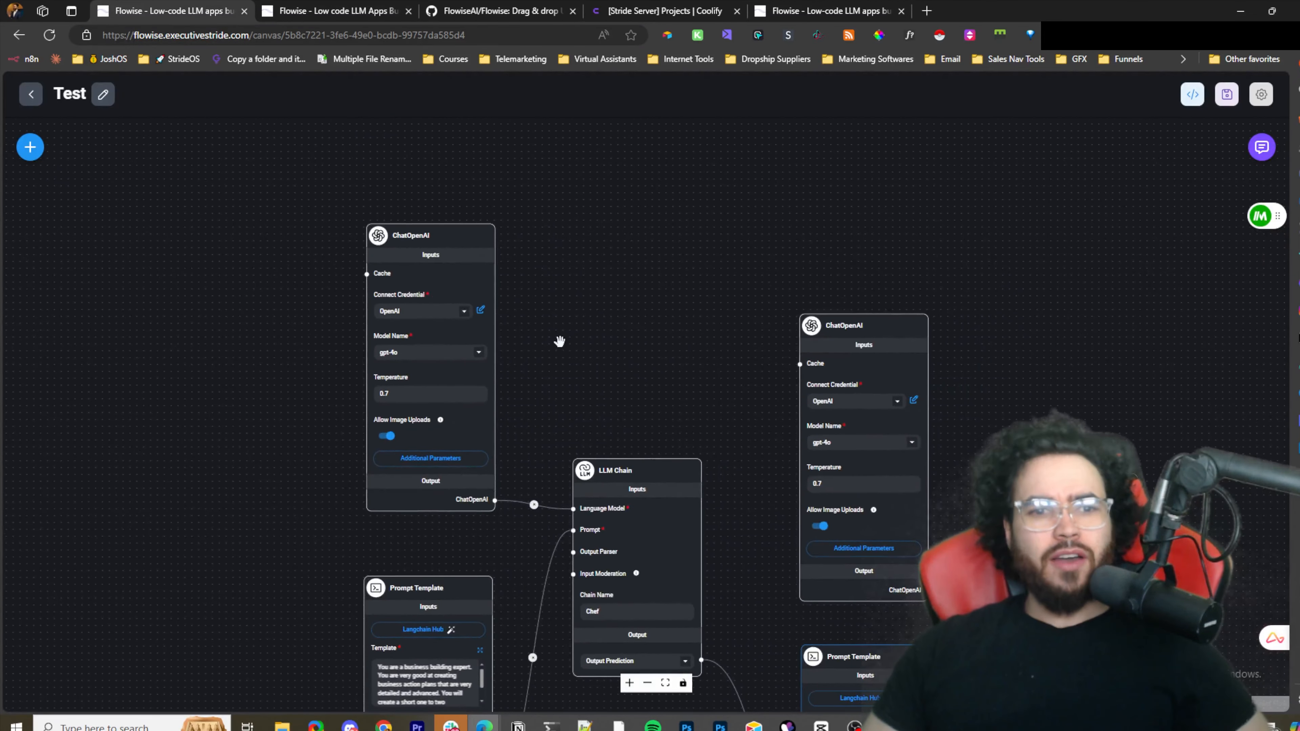
scroll(553, 342, "up", 1)
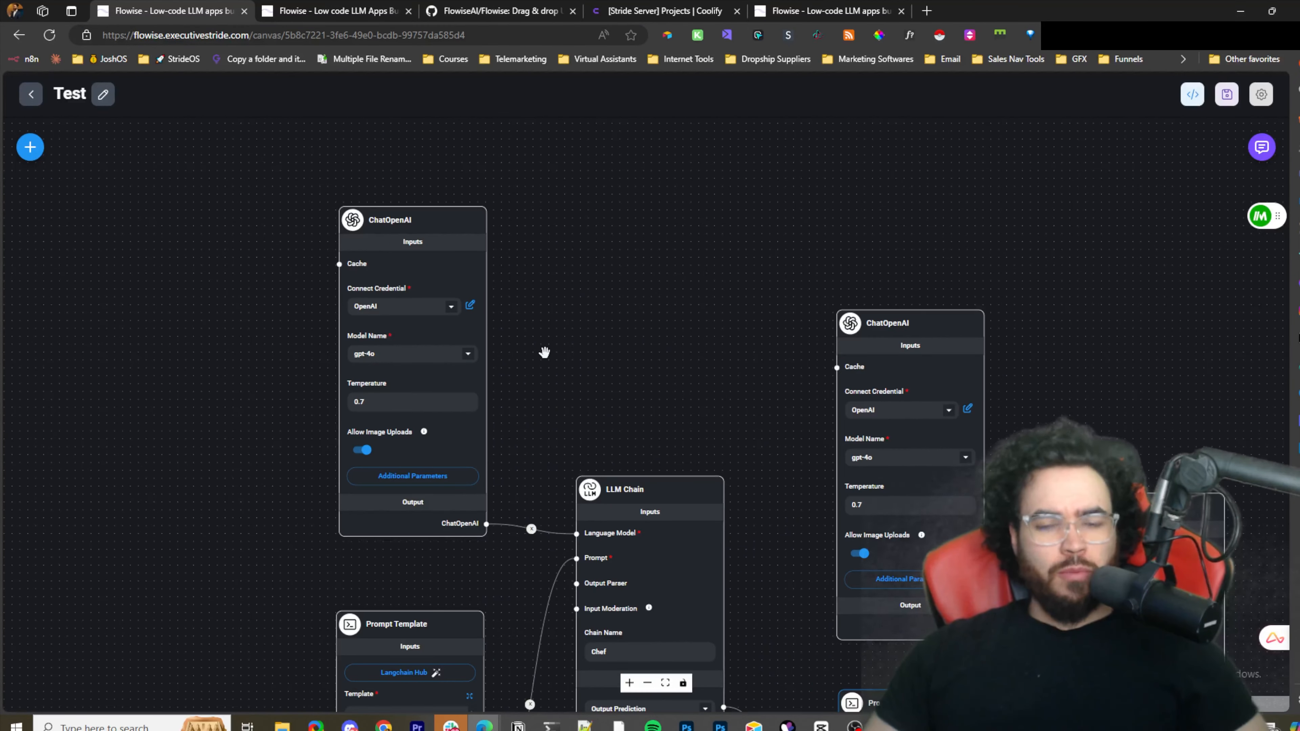
left_click_drag(730, 387, 867, 355)
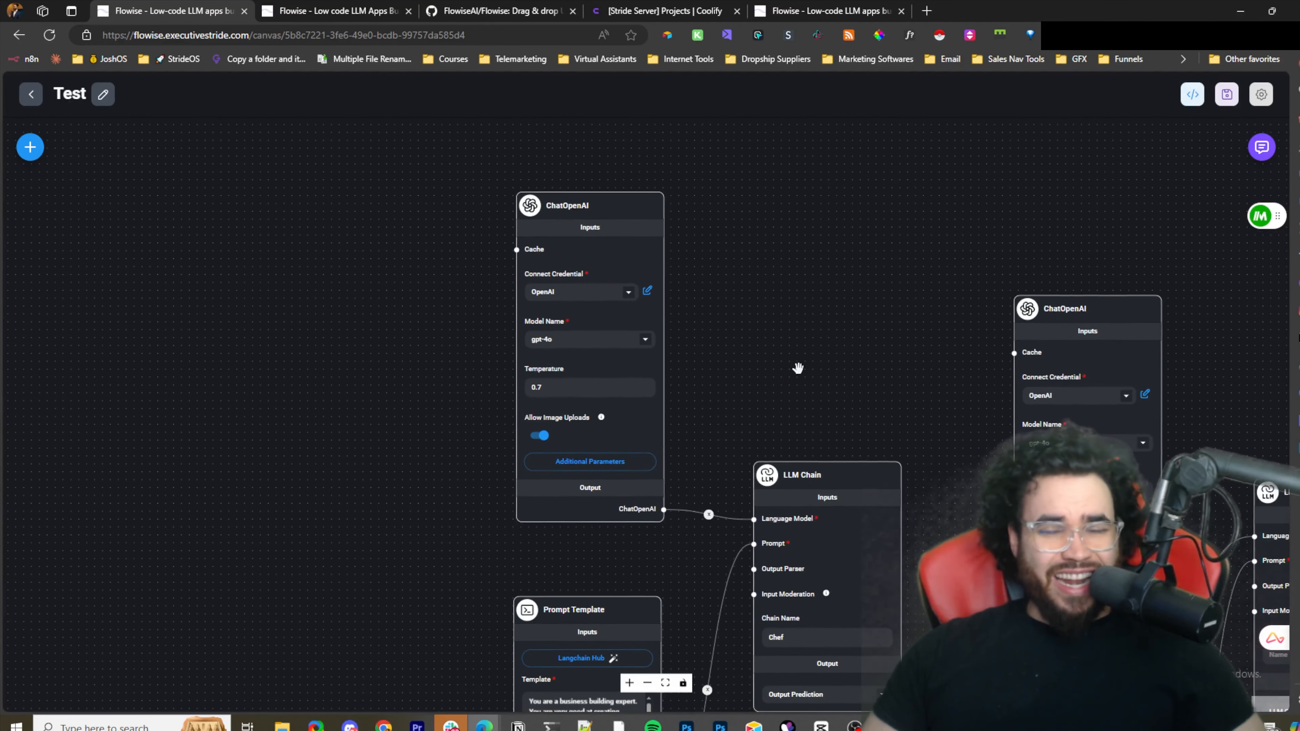
left_click_drag(772, 357, 450, 312)
left_click_drag(538, 191, 668, 204)
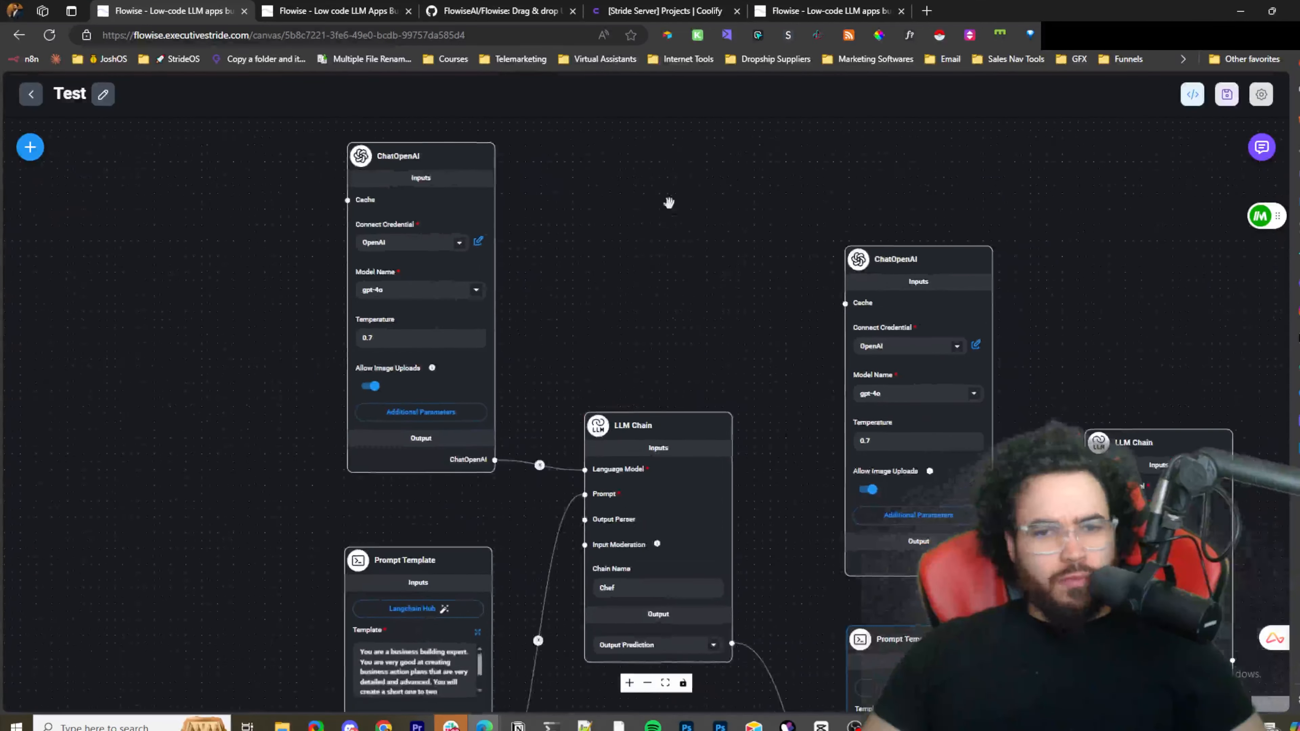
mouse_move(588, 337)
left_mouse_down()
mouse_move(633, 383)
mouse_move(598, 339)
left_mouse_up()
left_click_drag(594, 250, 485, 305)
Show the nodes available for the Test chatflow, collapse the Chains category and look through the LangChain categories.
mouse_move(310, 222)
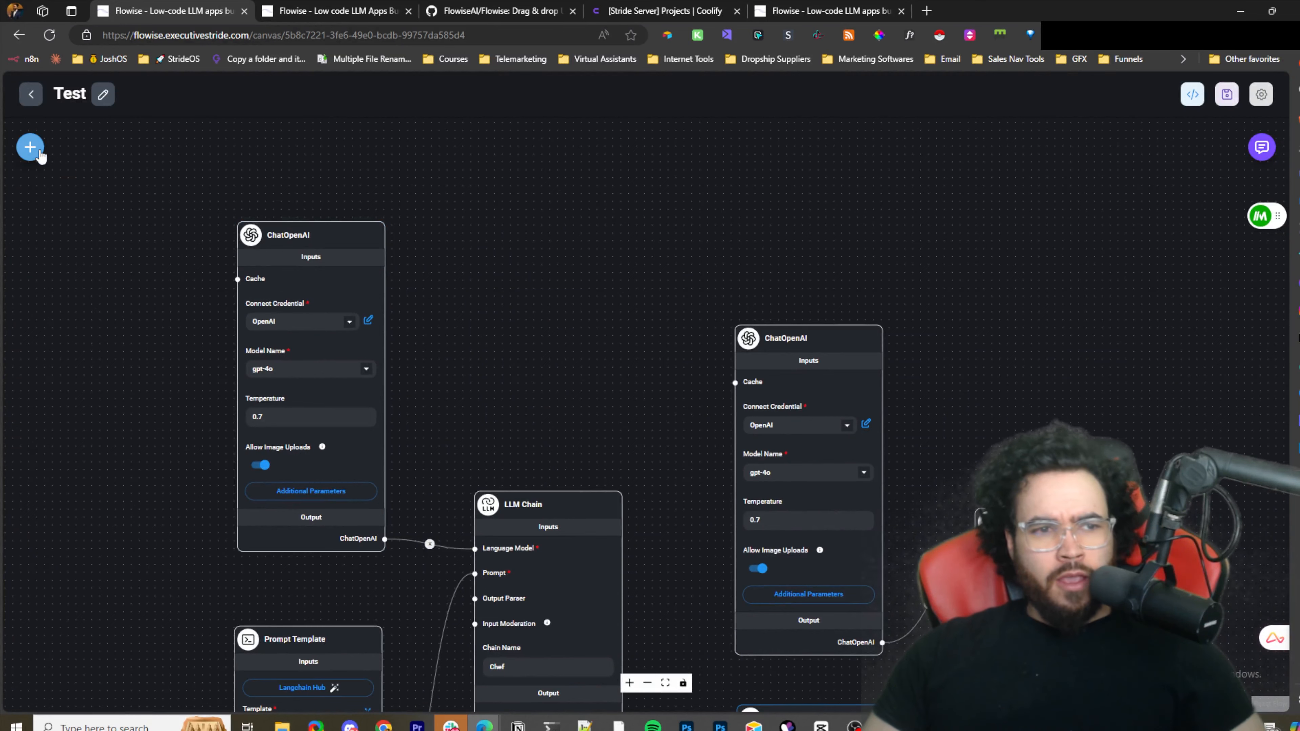
left_click(31, 147)
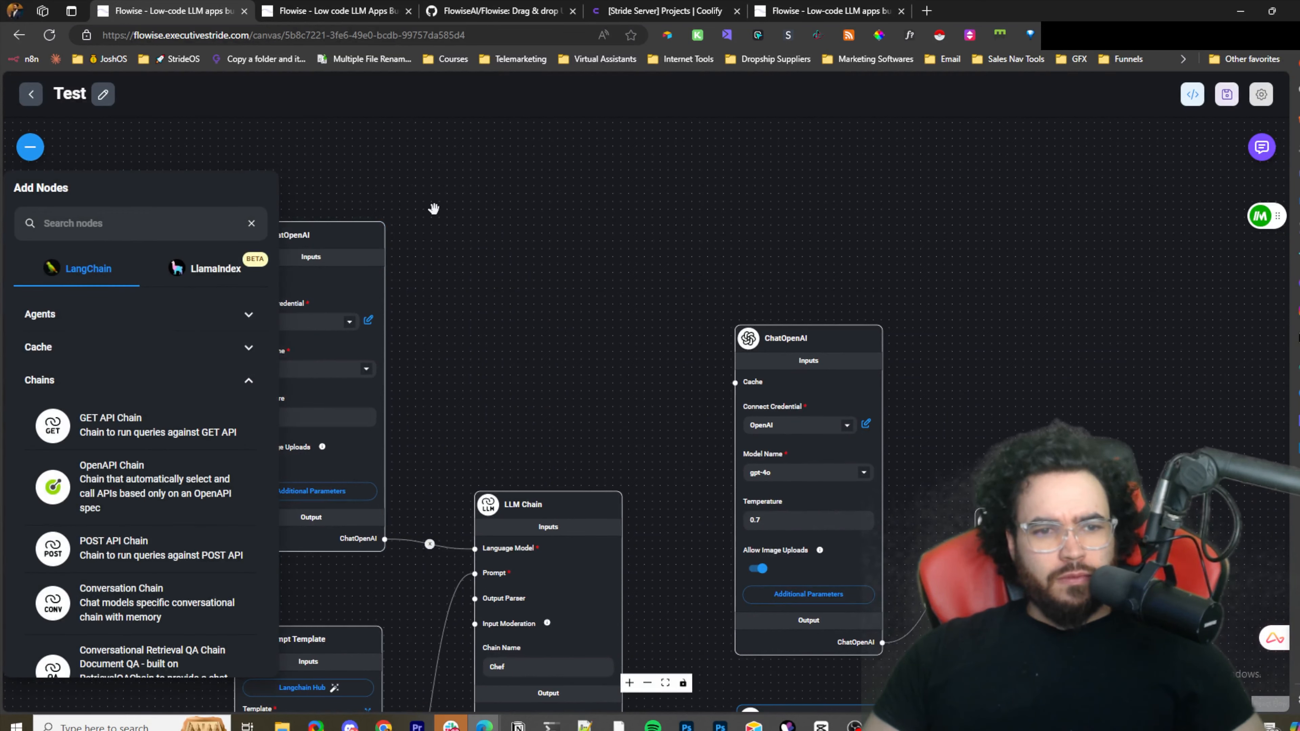
left_click_drag(433, 208, 634, 225)
left_click(159, 384)
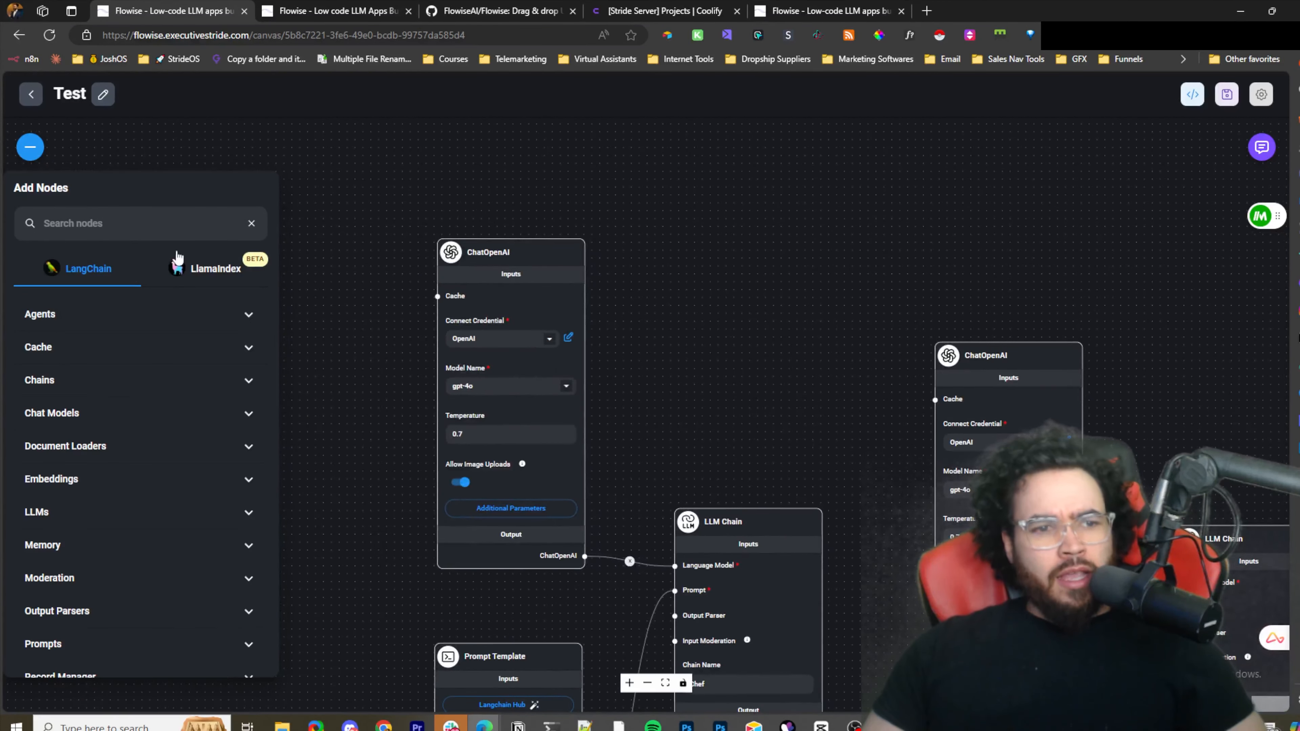
scroll(117, 356, "down", 4)
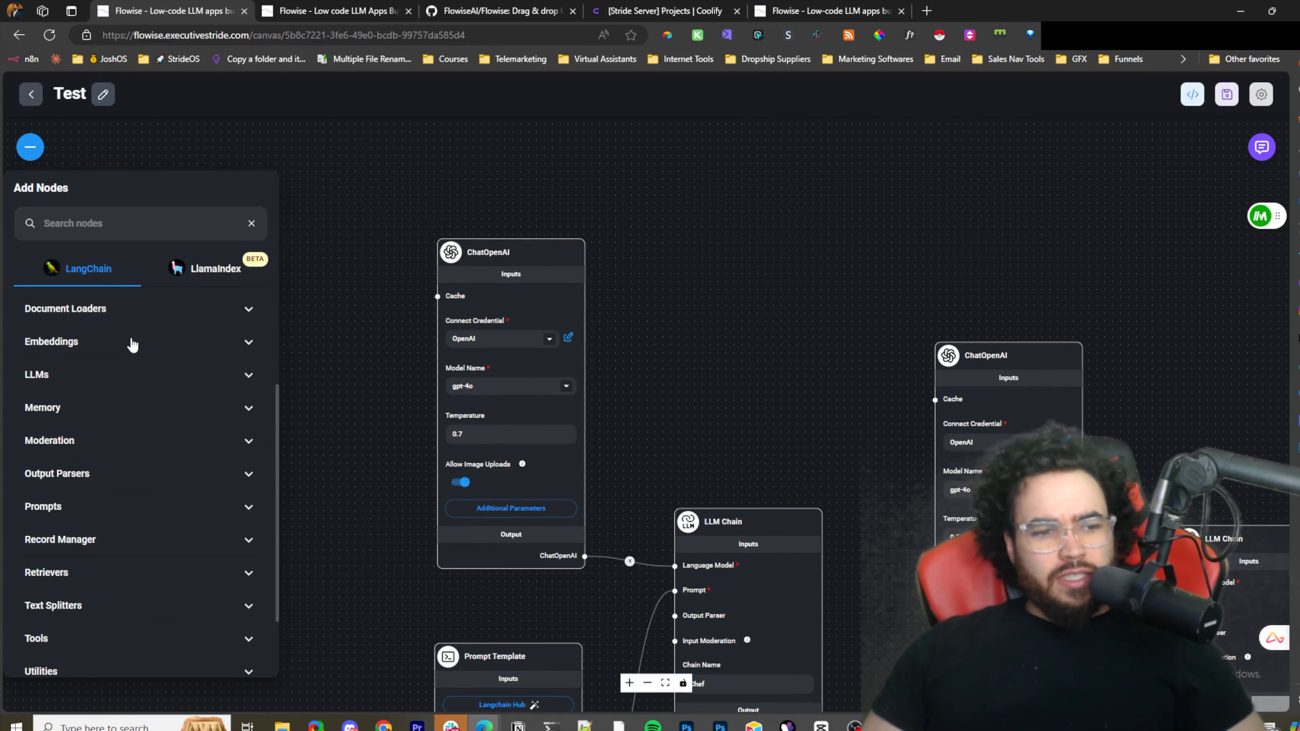
scroll(134, 349, "up", 2)
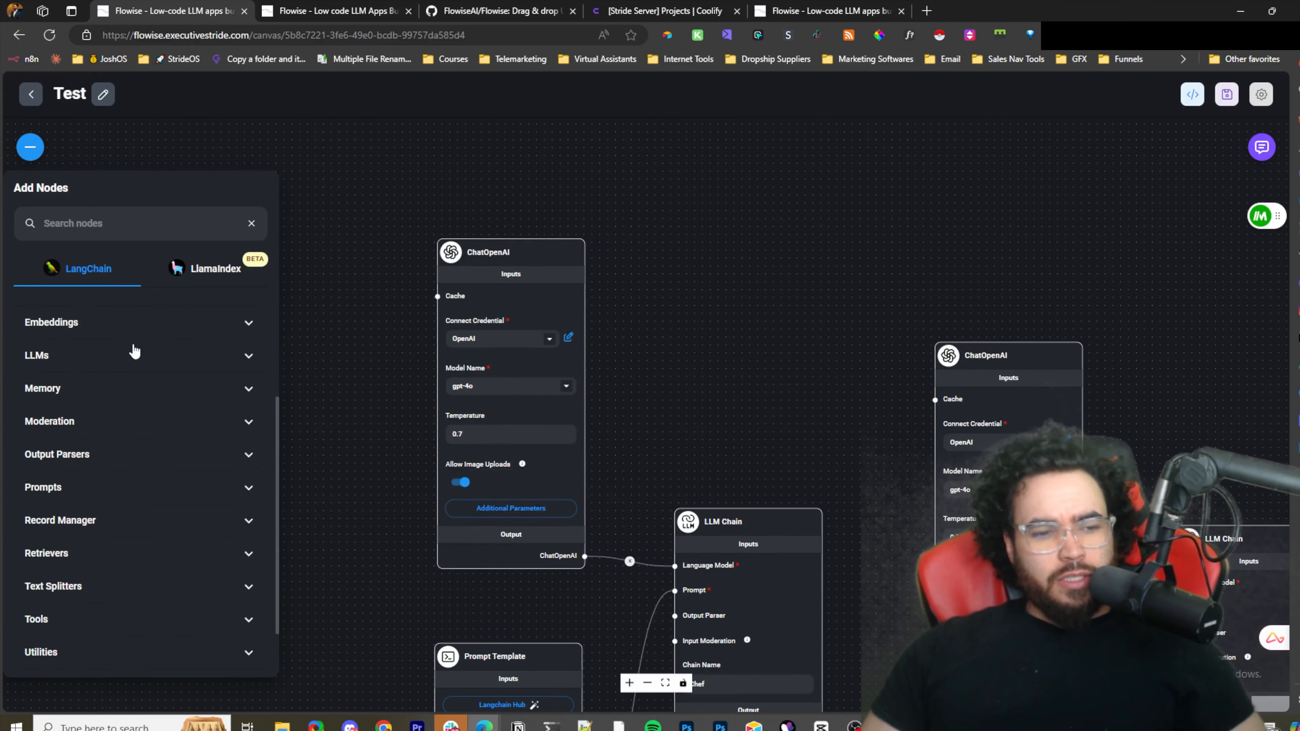
scroll(134, 351, "up", 2)
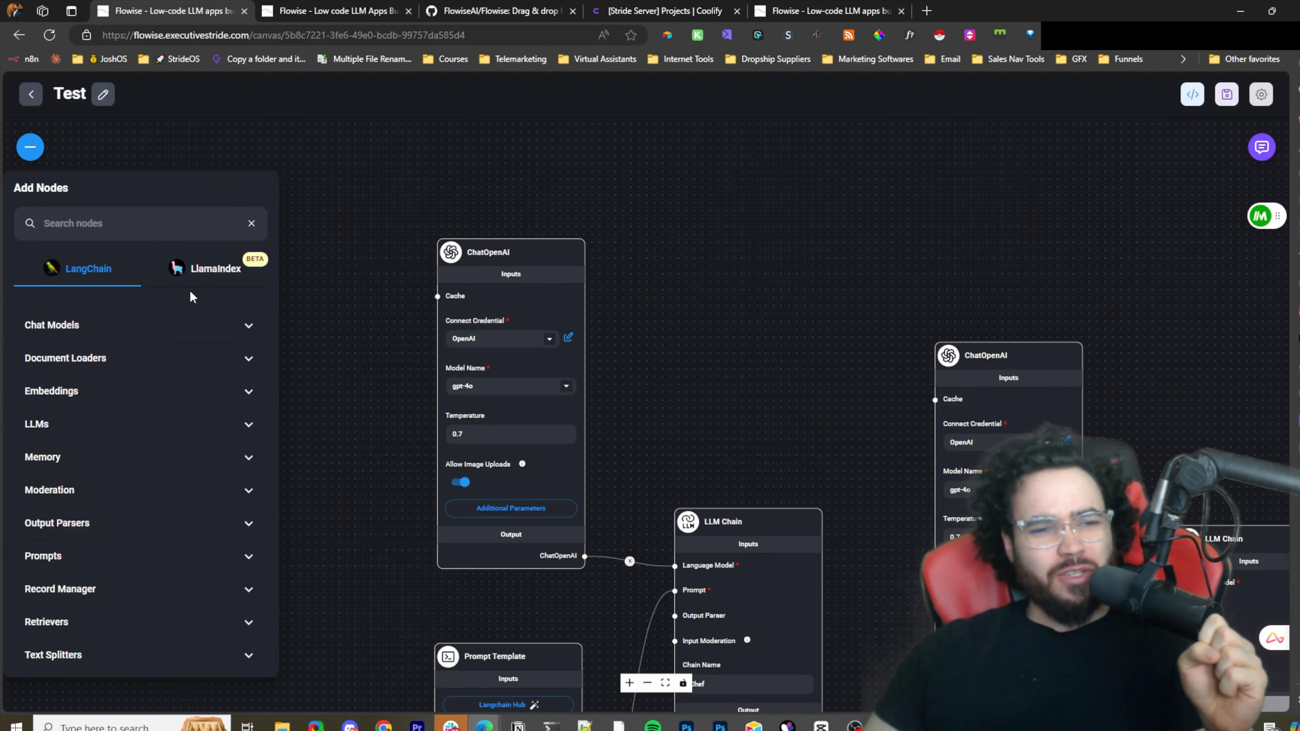
Switch to the LlamaIndex nodes and look through the Agents and Chat Models categories.
left_click(228, 282)
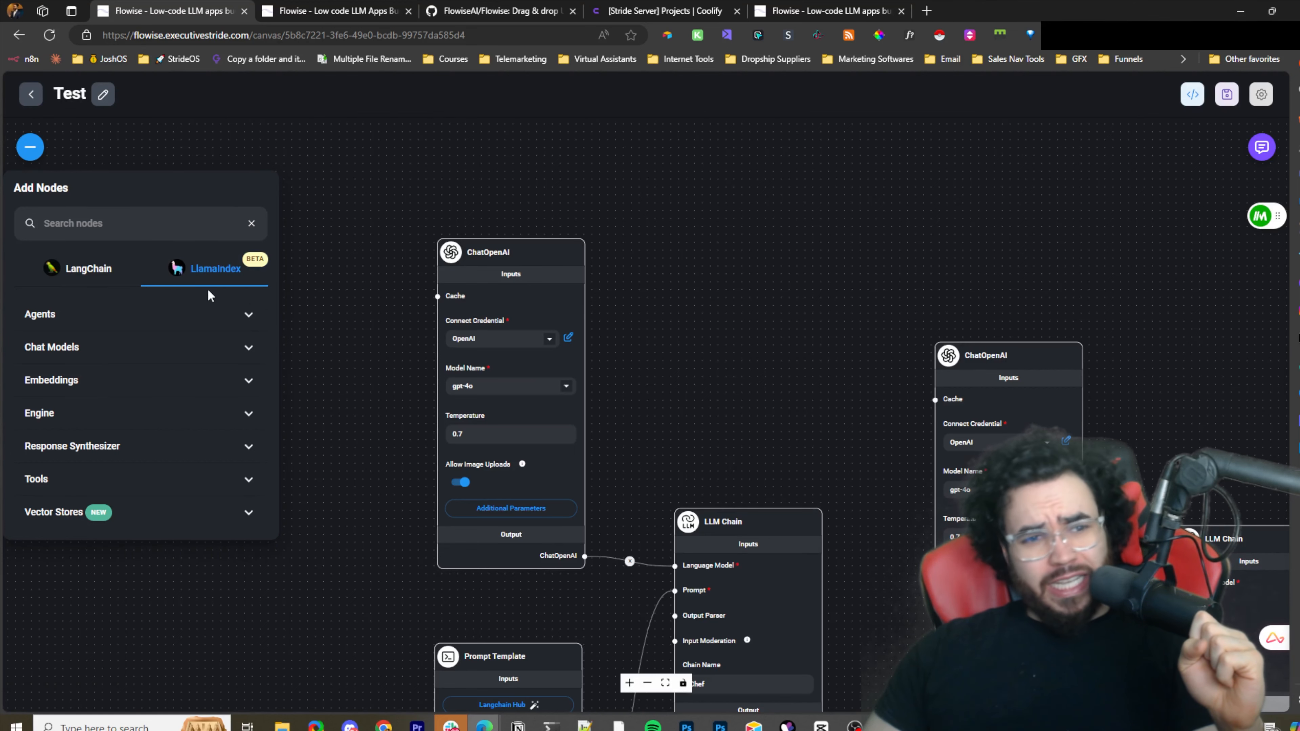
left_click(110, 324)
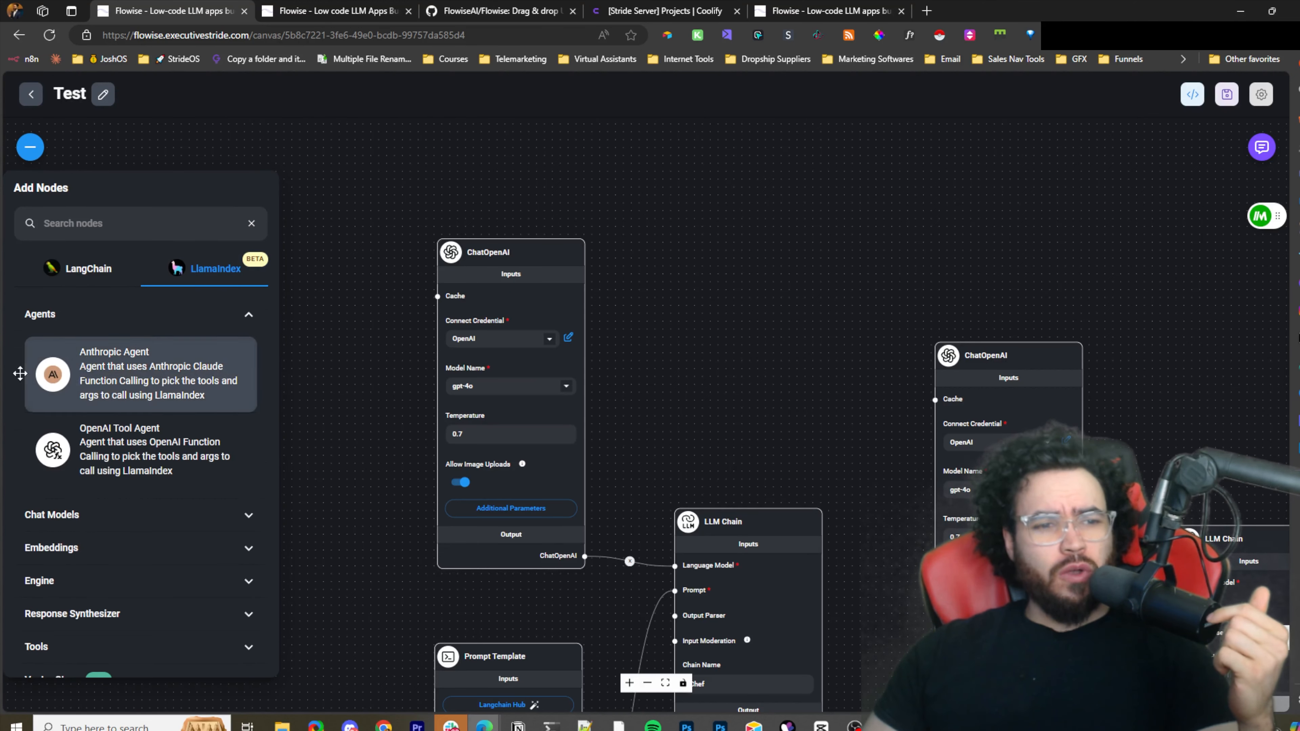
scroll(131, 460, "down", 1)
left_click(133, 485)
scroll(142, 493, "down", 5)
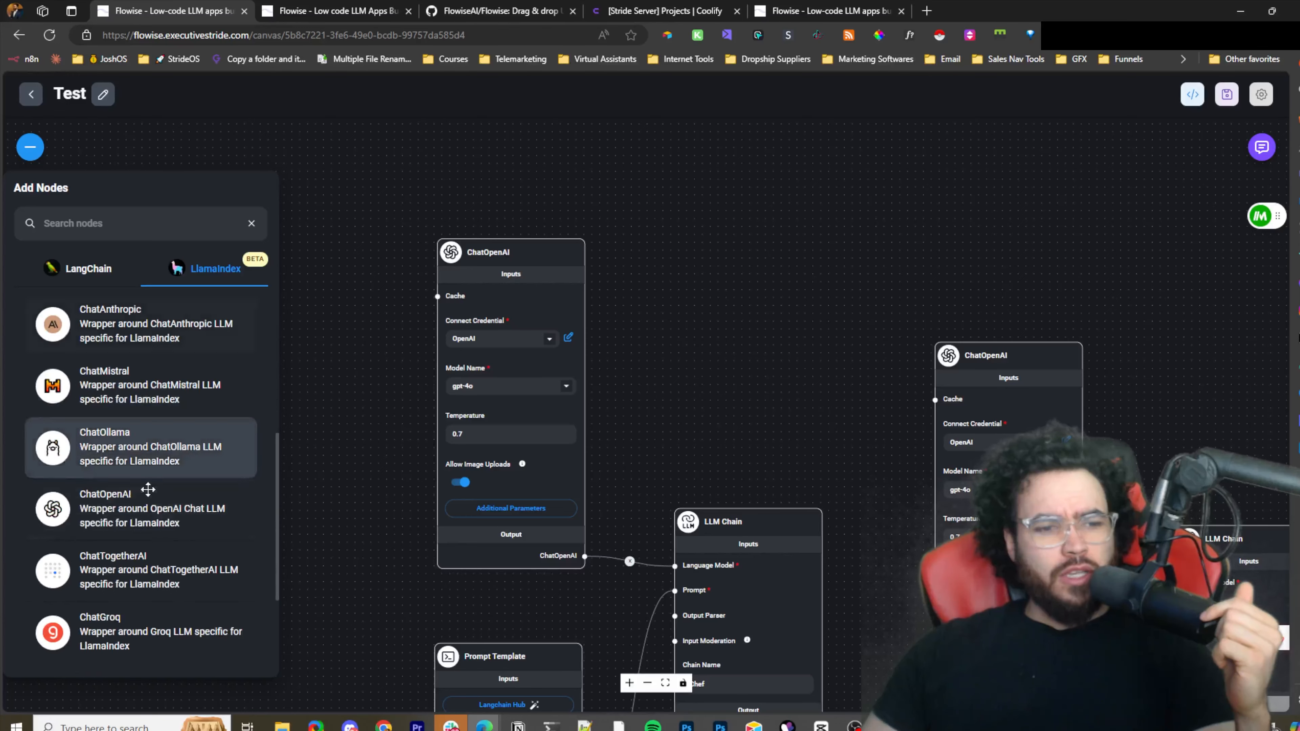
Expand the LlamaIndex Embeddings, Engine and Response Synthesizer categories and look through their nodes.
left_click(156, 512)
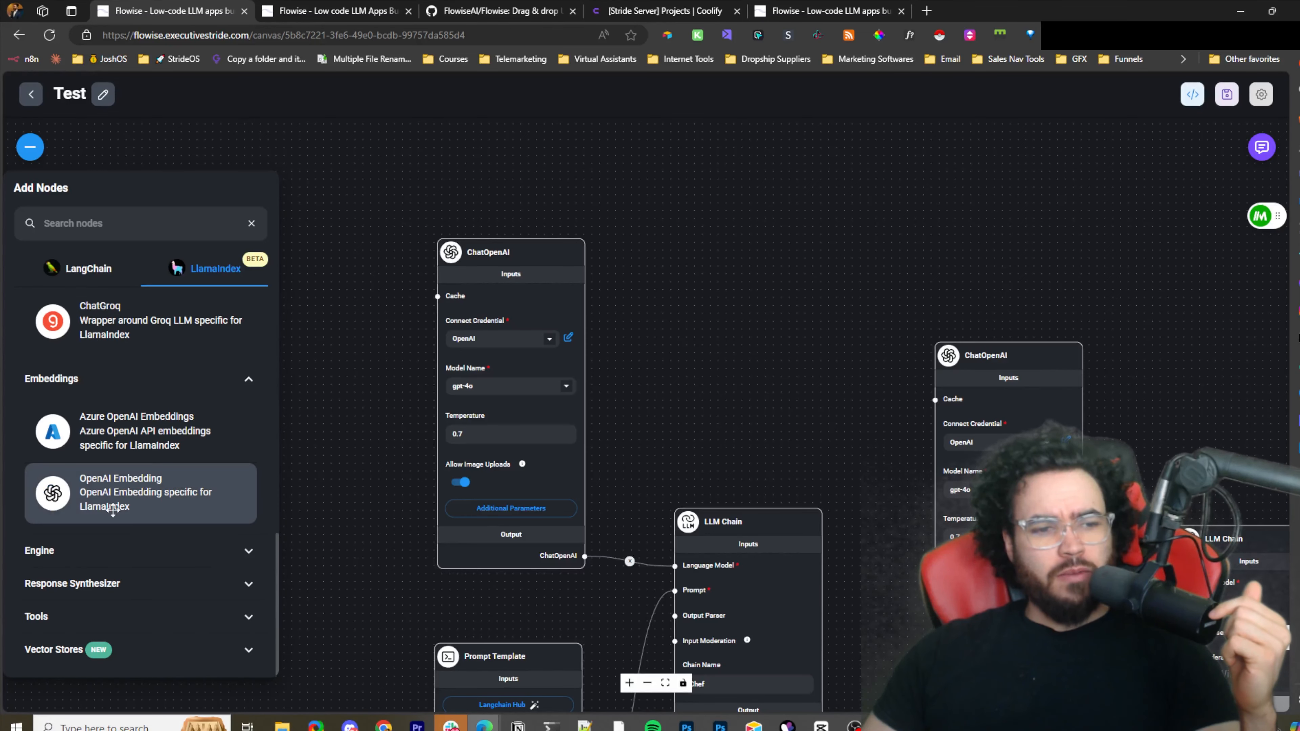
left_click(143, 555)
scroll(148, 449, "down", 5)
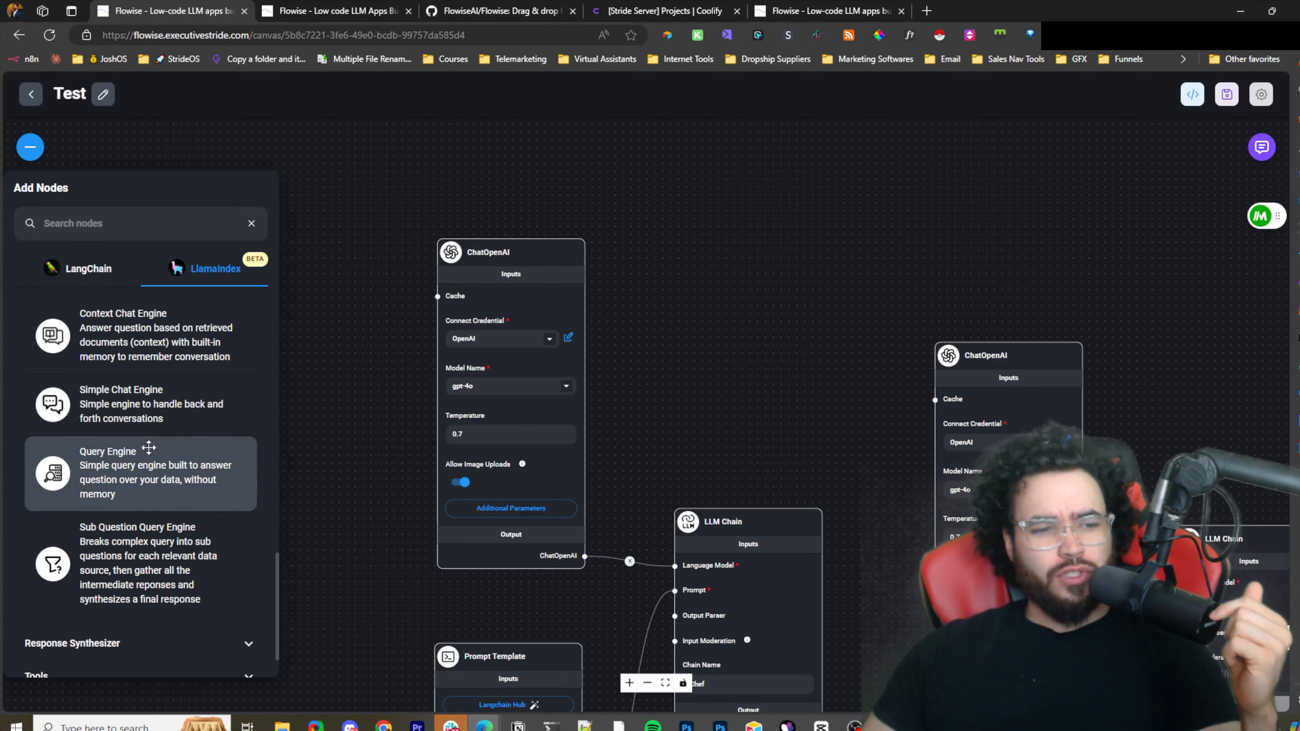
left_click(136, 643)
scroll(133, 621, "down", 5)
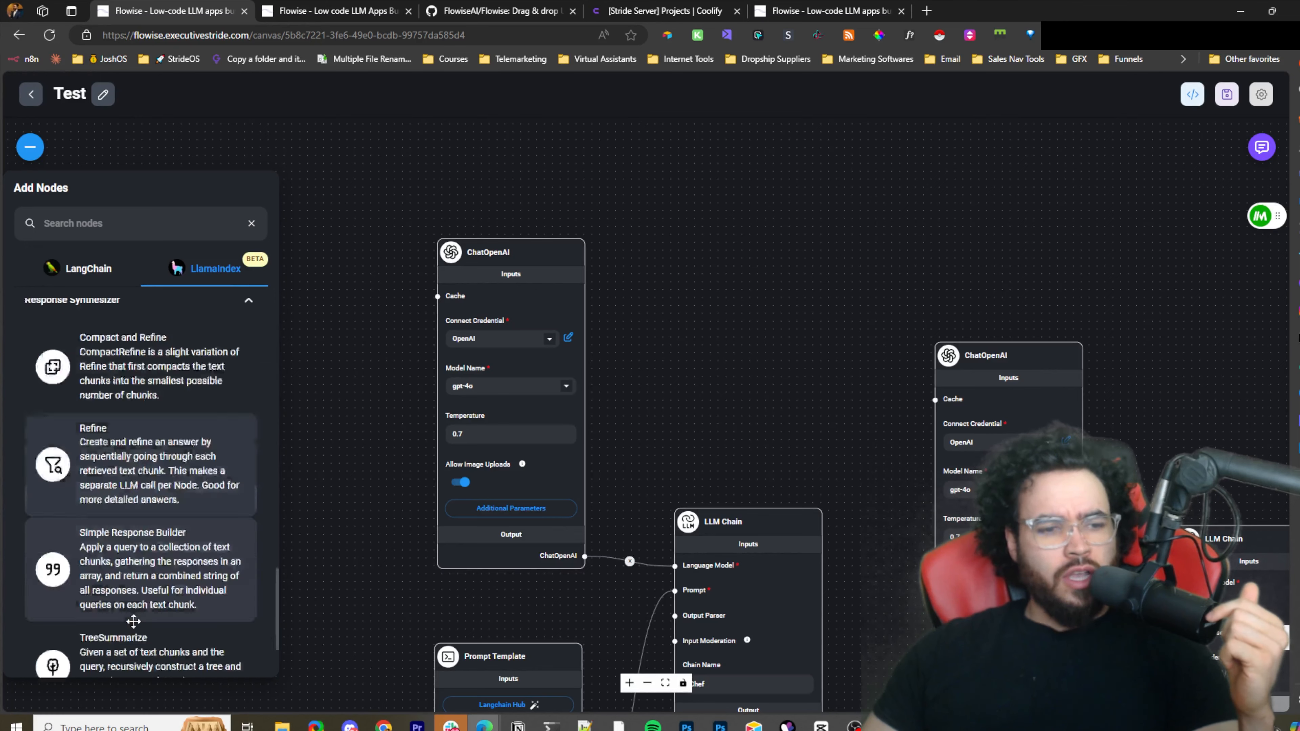
scroll(102, 564, "up", 20)
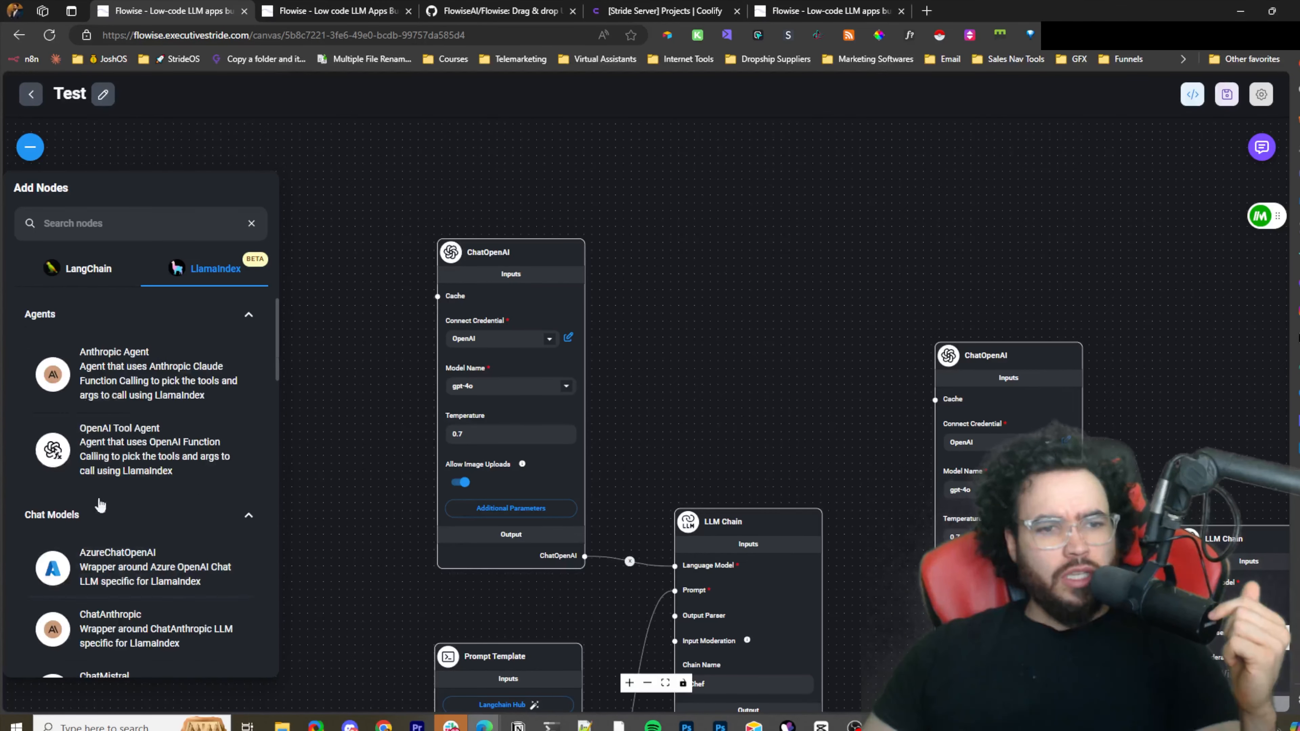
Return to the LangChain nodes and expand the Agents category to view its first agents, such as Airtable Agent and BabyAGI.
left_click(85, 269)
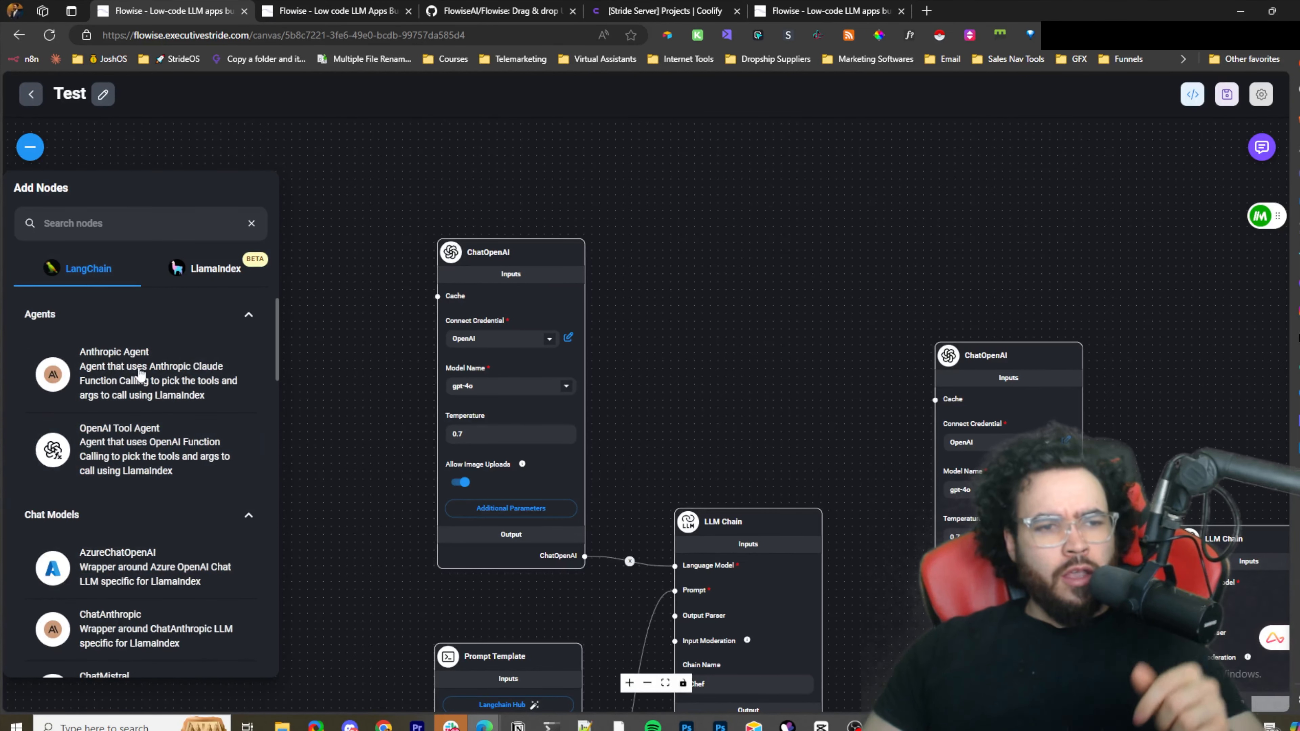
left_click(42, 314)
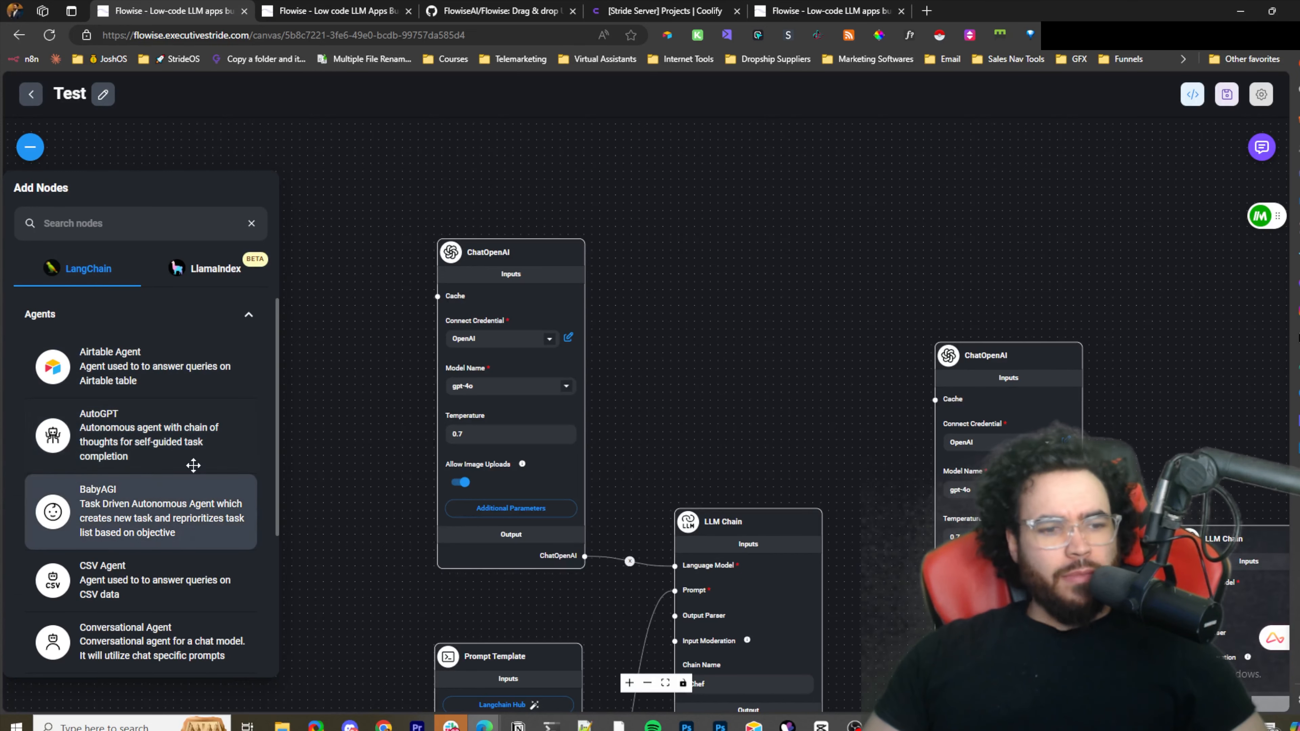
scroll(134, 438, "down", 2)
scroll(138, 445, "up", 2)
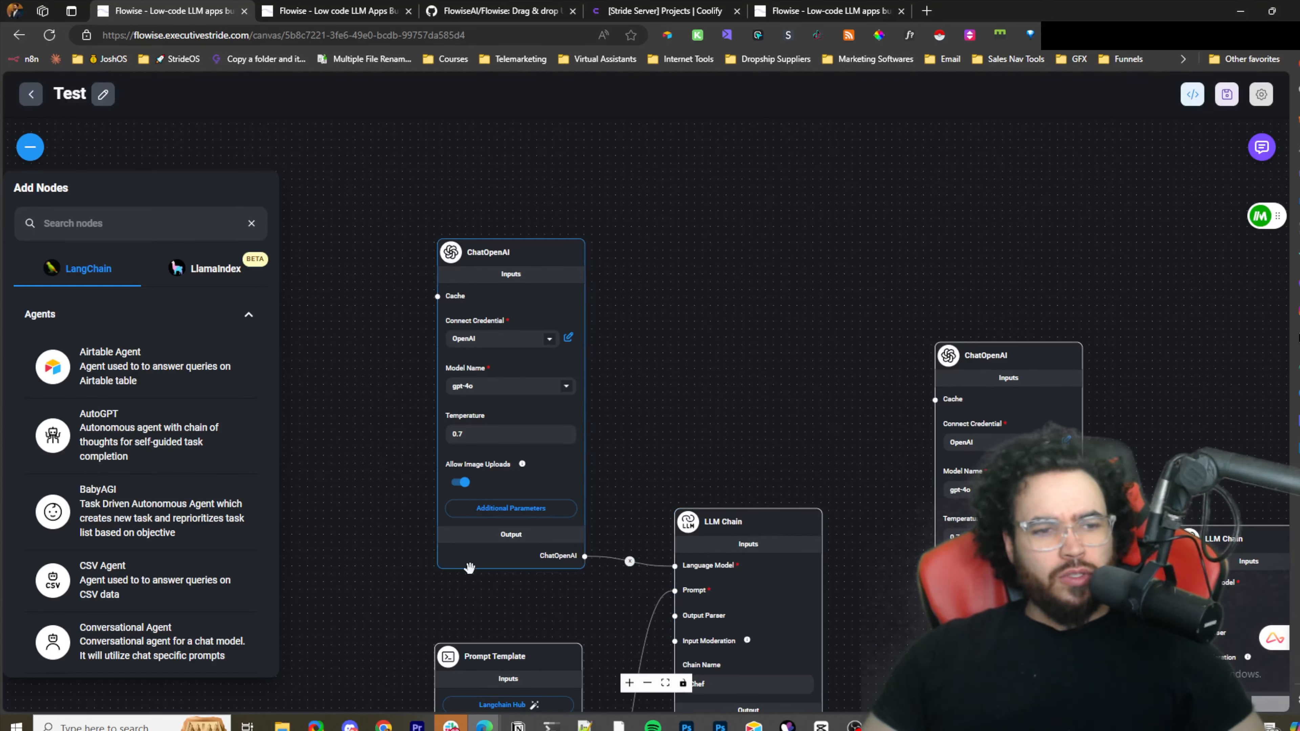
scroll(184, 461, "down", 1)
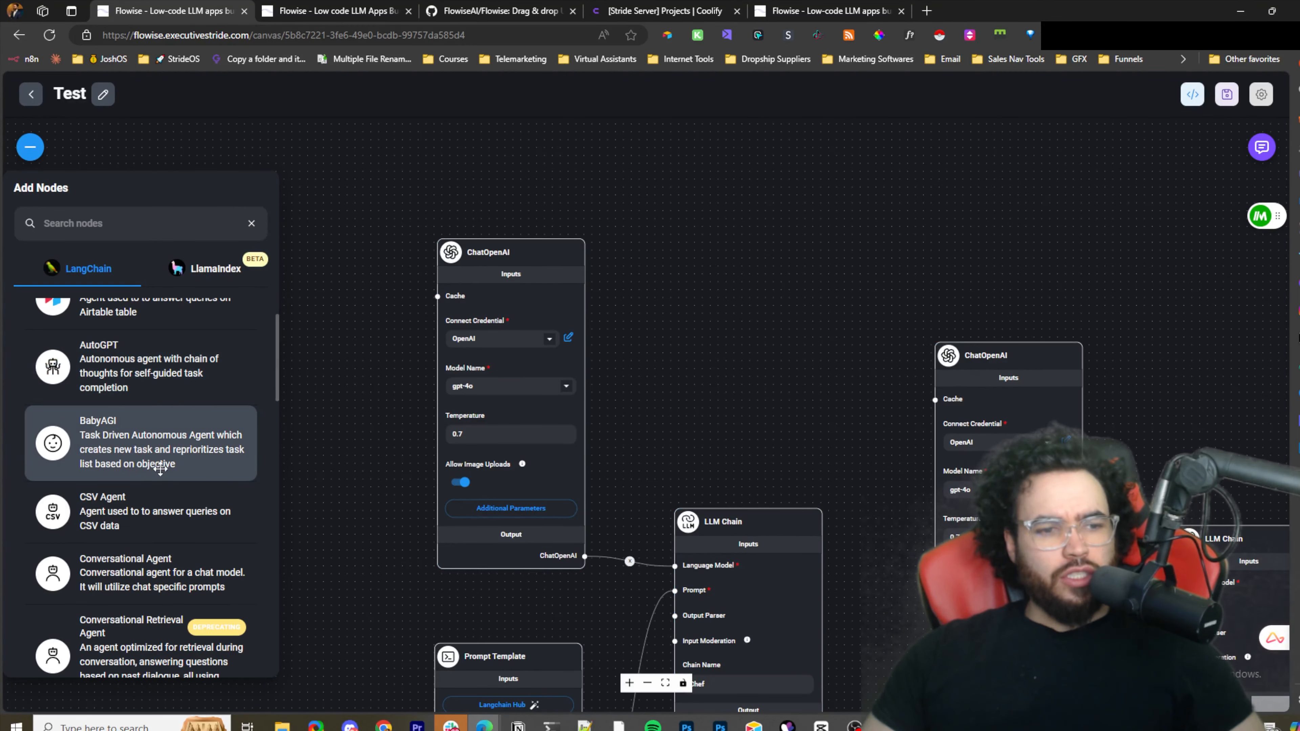
scroll(161, 468, "down", 1)
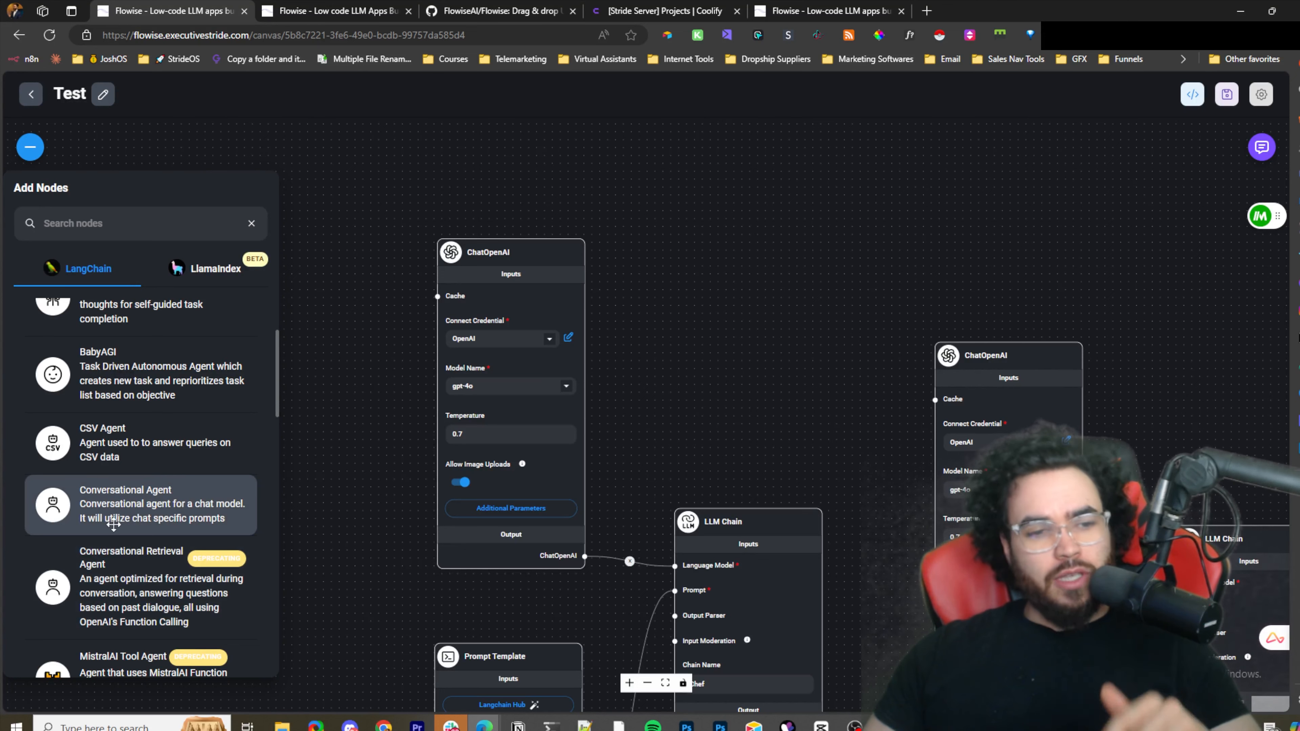
scroll(124, 509, "up", 3)
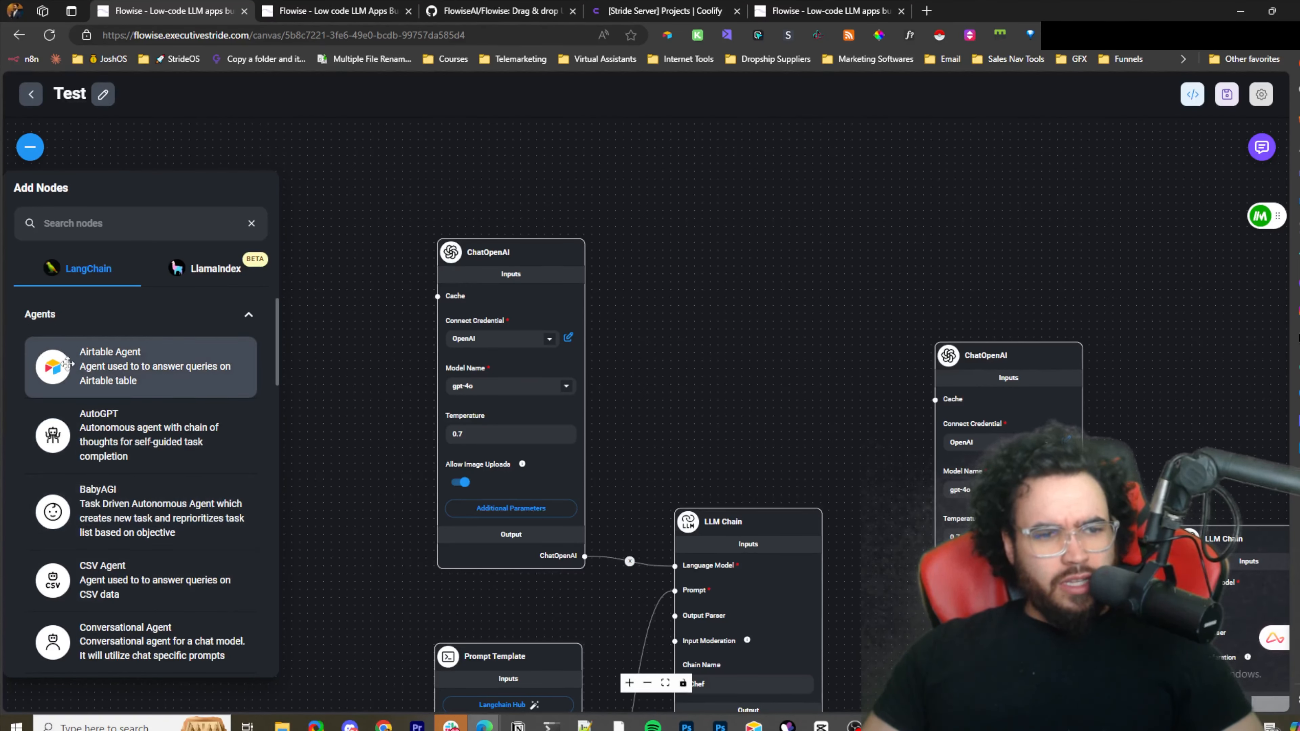
Read through the LangChain agents down to the XML Agent, then reset the node list to its collapsed categories.
scroll(200, 361, "down", 1)
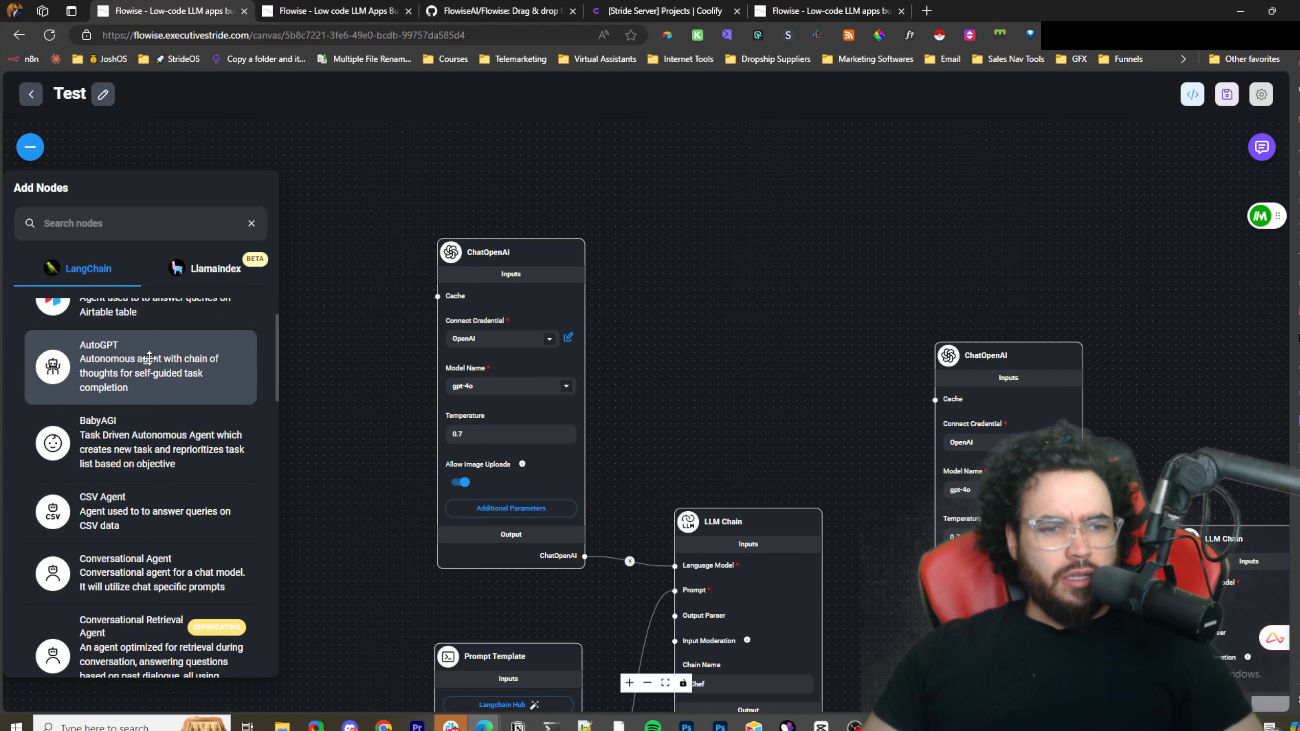
scroll(146, 390, "down", 1)
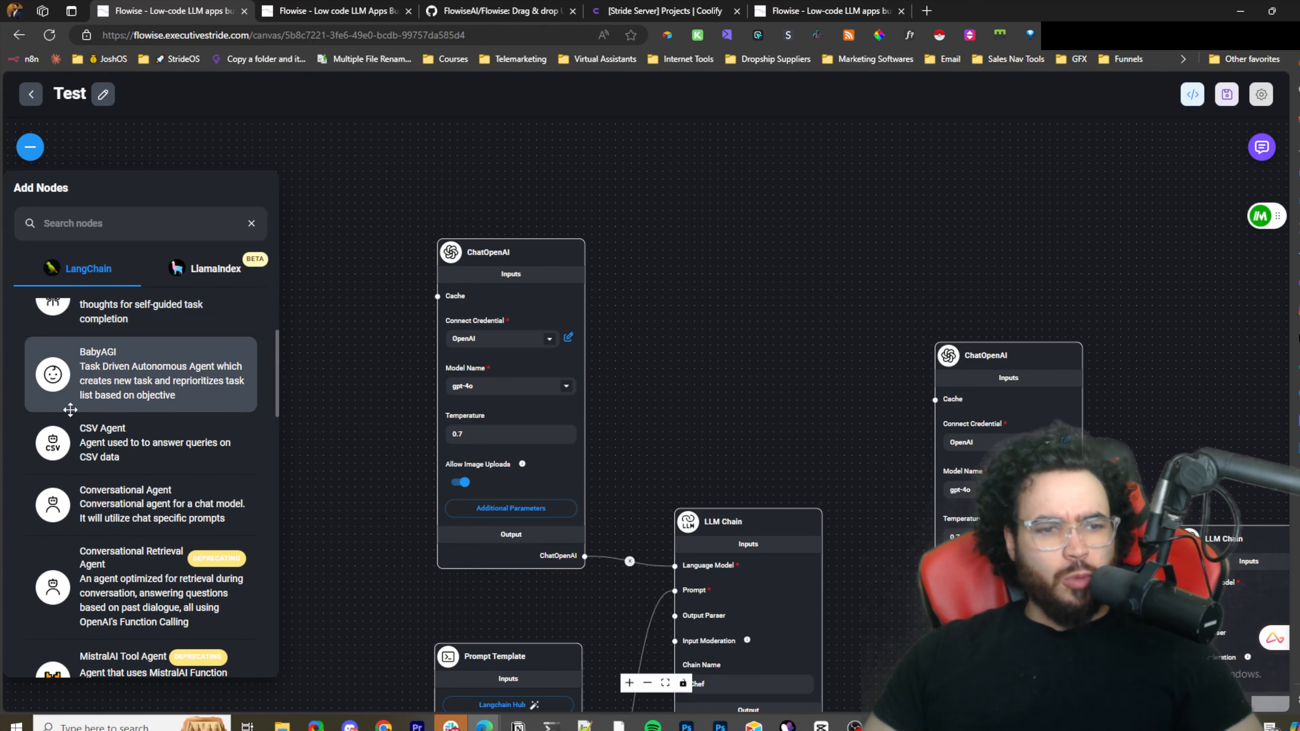
scroll(136, 399, "down", 1)
scroll(136, 399, "up", 2)
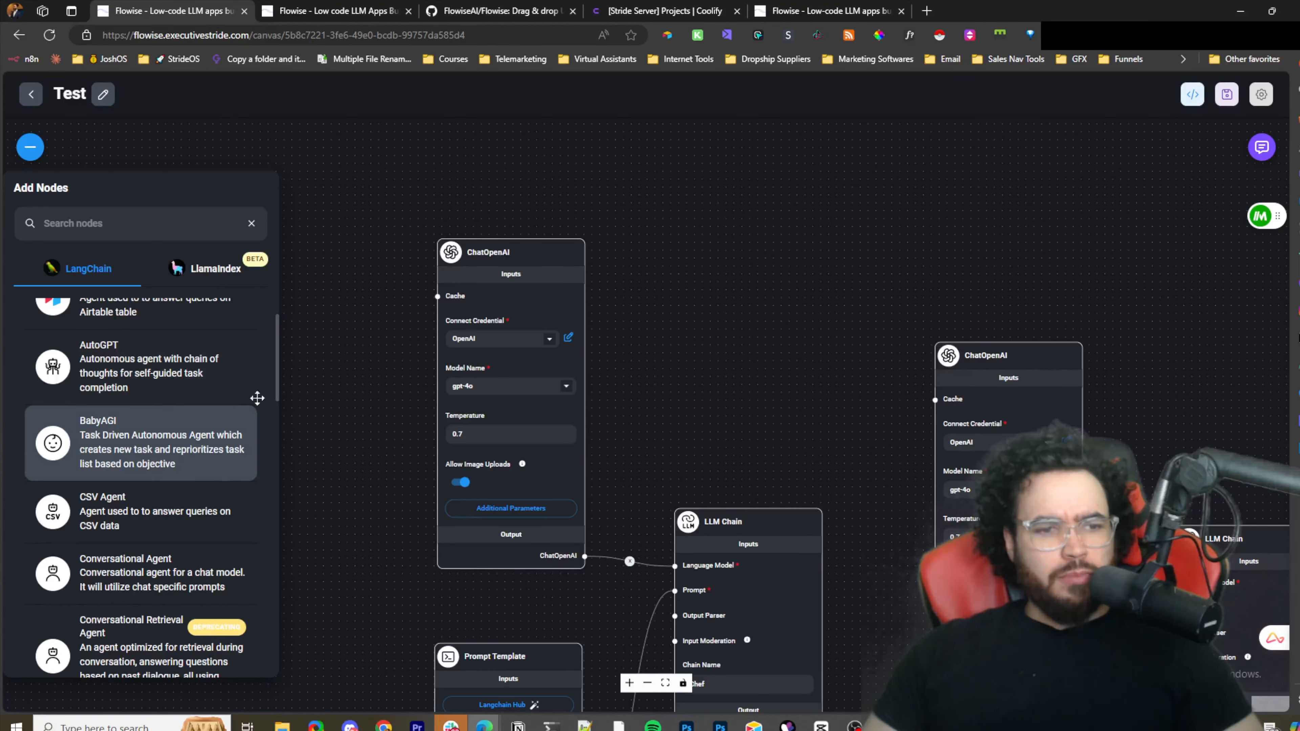
scroll(150, 405, "down", 1)
scroll(202, 361, "up", 1)
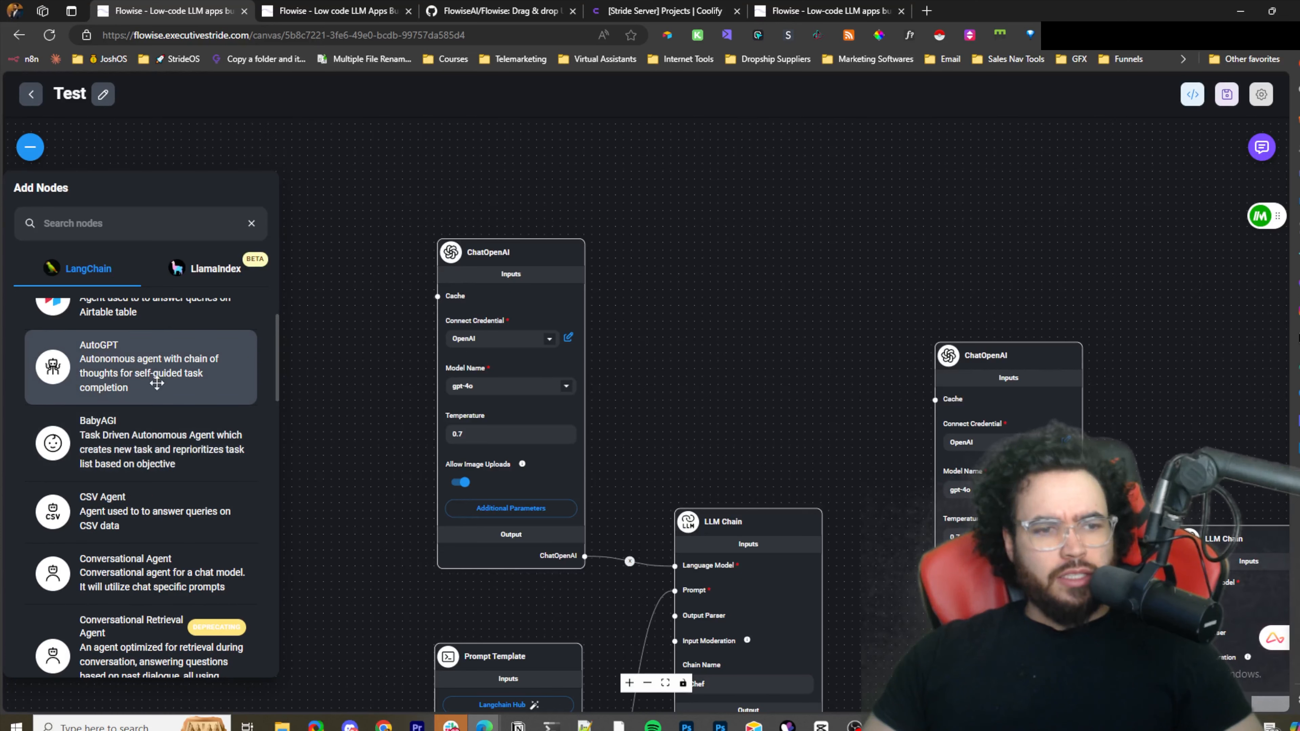
scroll(109, 391, "down", 1)
scroll(143, 450, "down", 1)
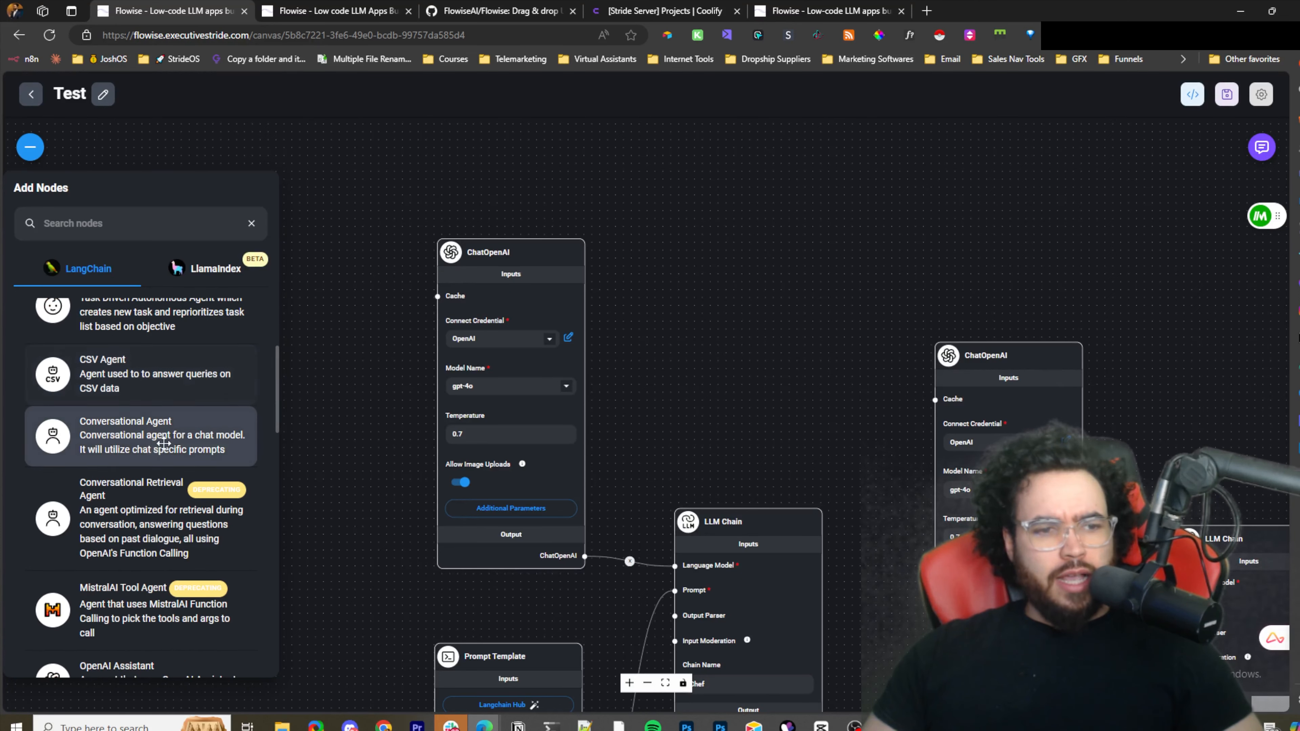
scroll(171, 421, "down", 2)
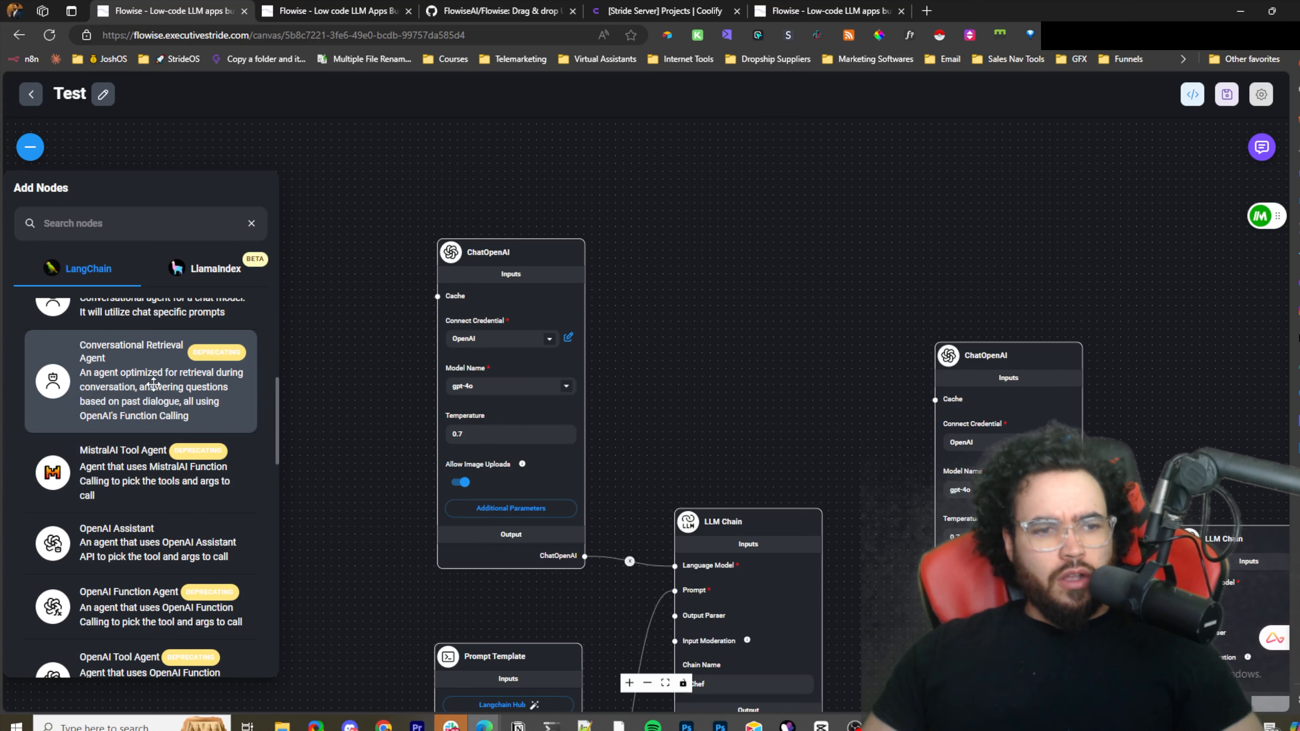
scroll(154, 384, "down", 8)
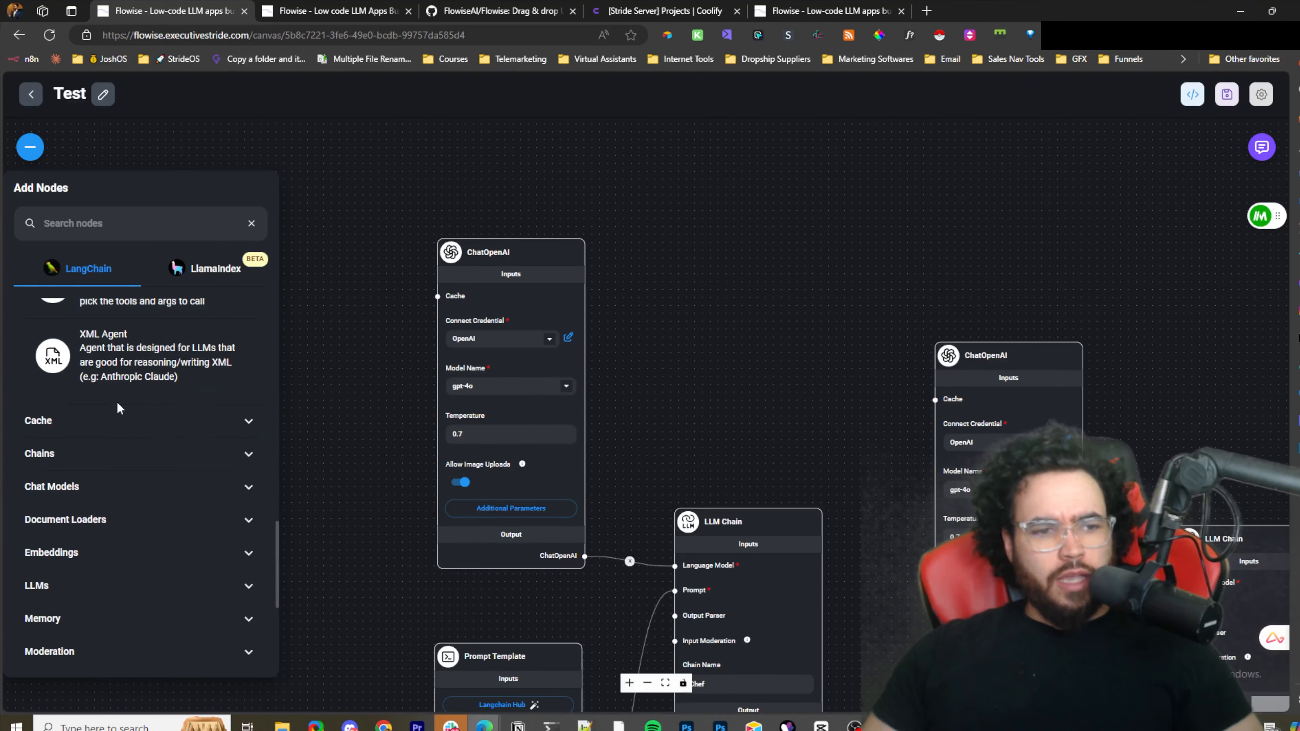
left_click_drag(442, 450, 413, 365)
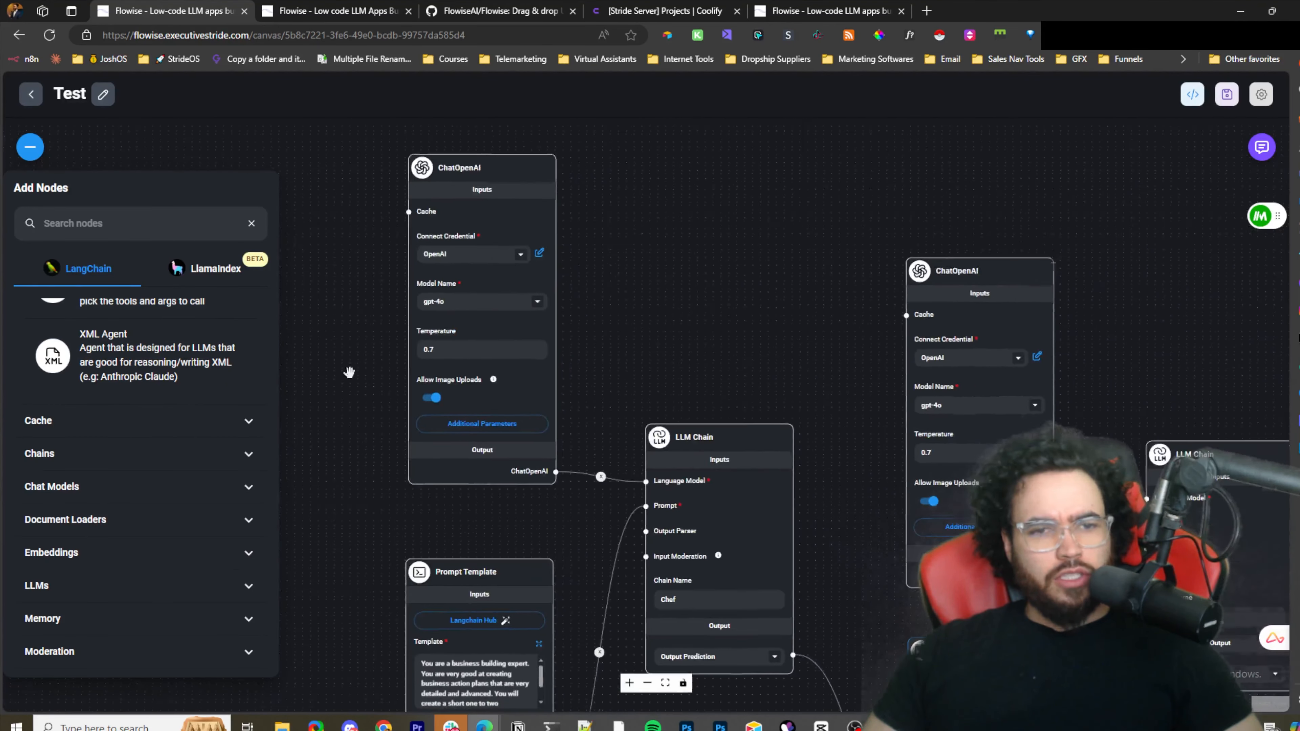
left_click(252, 224)
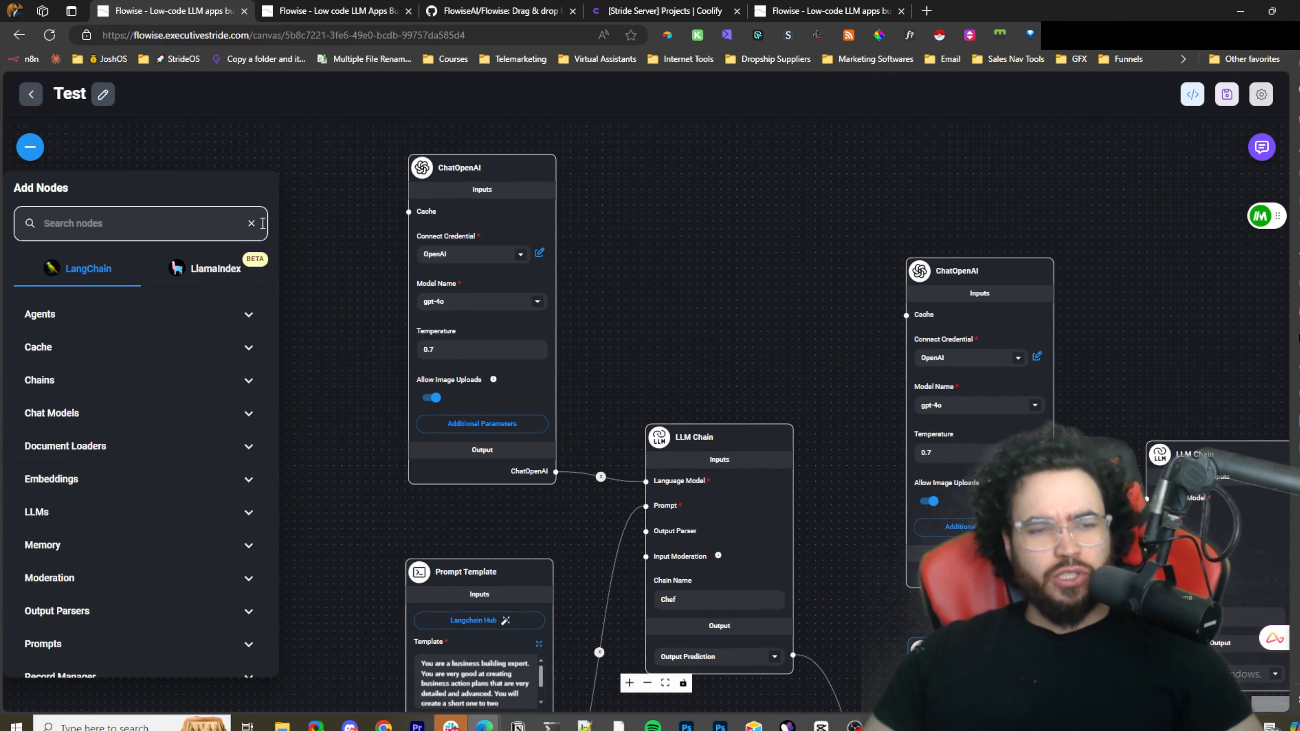
Expand the LangChain Chat Models category, look through its first models, and collapse it again.
left_click_drag(337, 256, 322, 180)
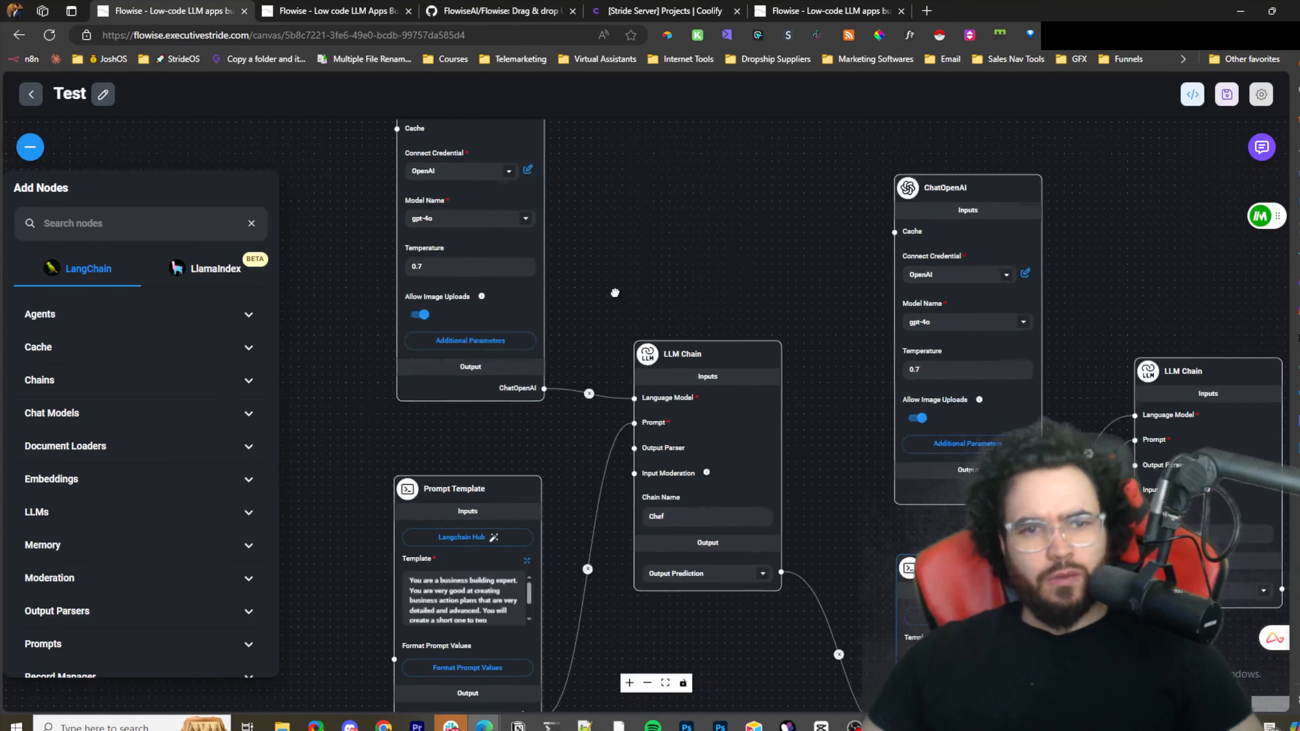
left_click_drag(615, 293, 697, 412)
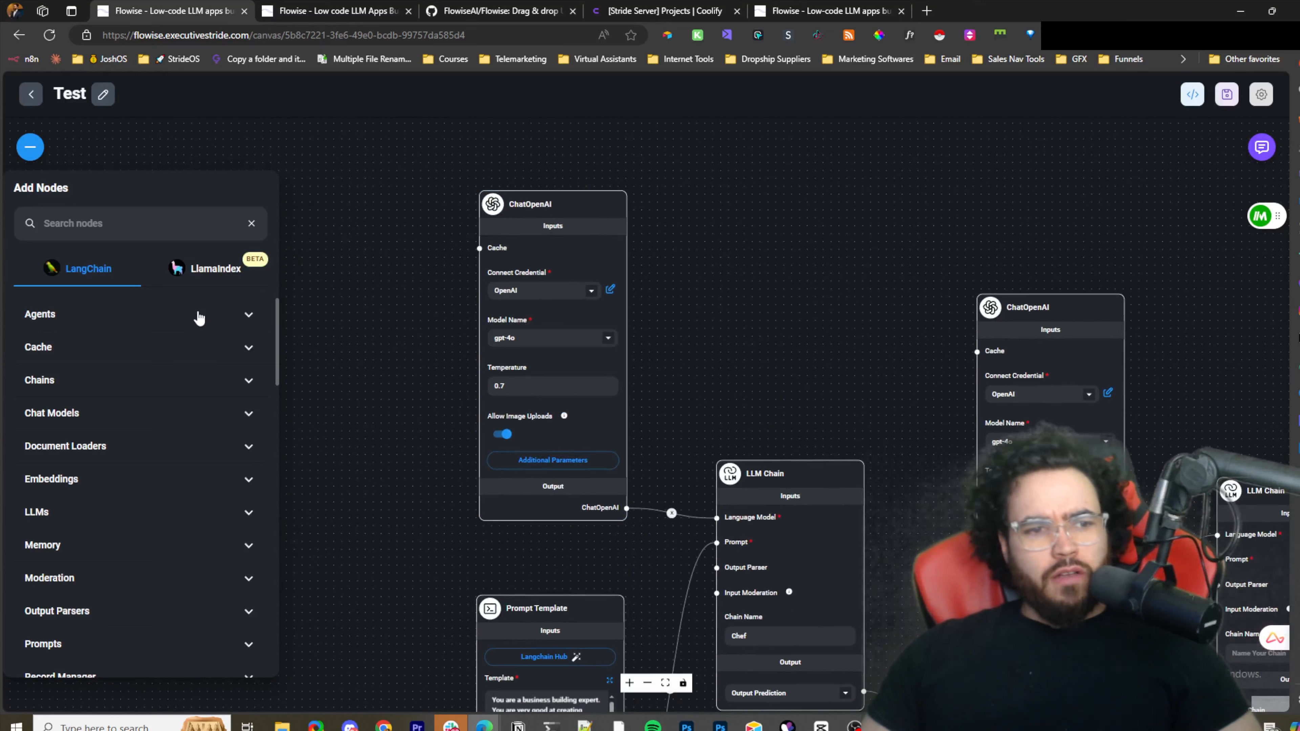
mouse_move(537, 210)
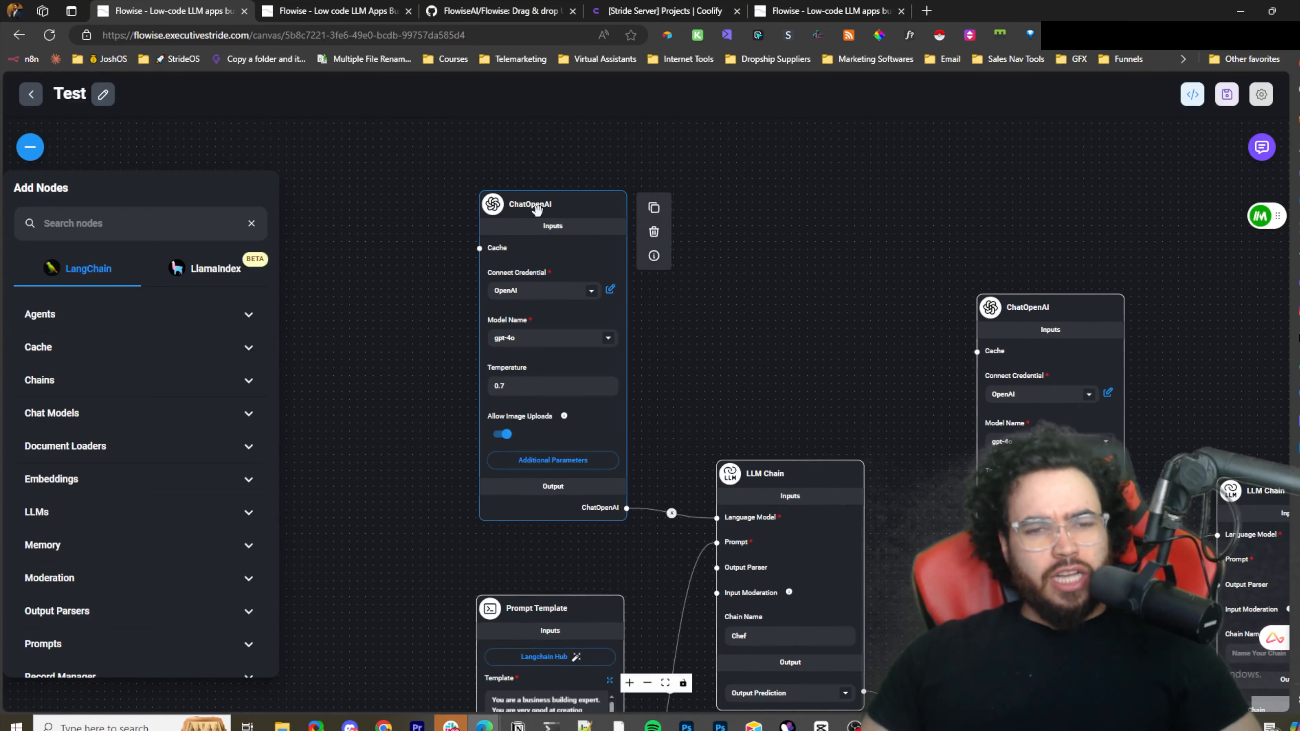
left_click(112, 420)
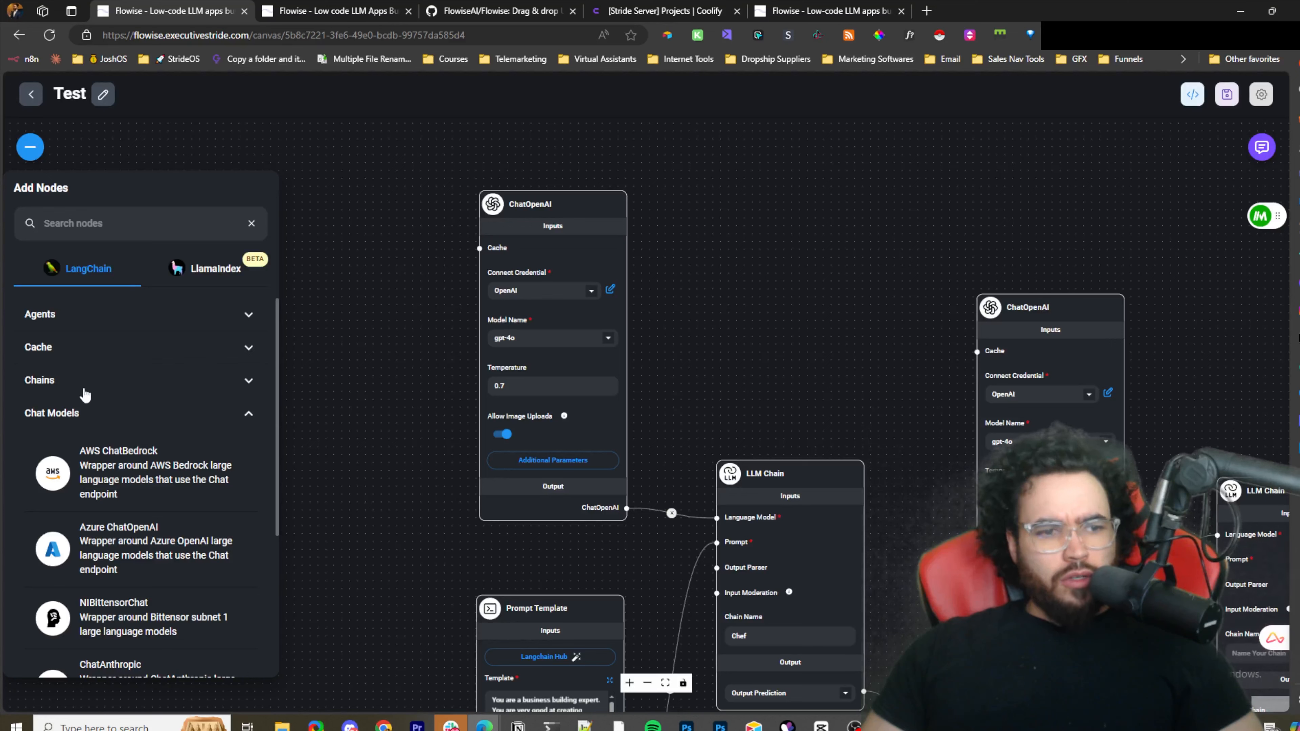
scroll(82, 389, "down", 4)
scroll(77, 386, "up", 3)
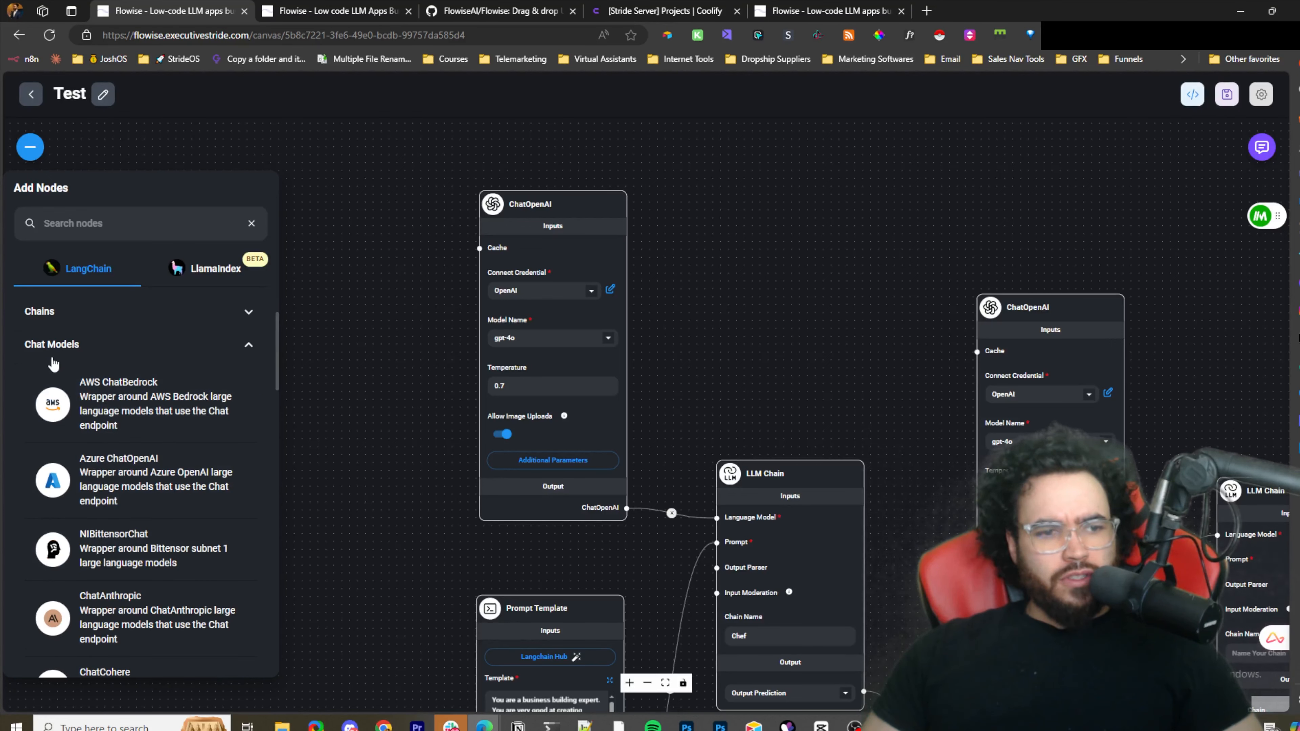
left_click(53, 358)
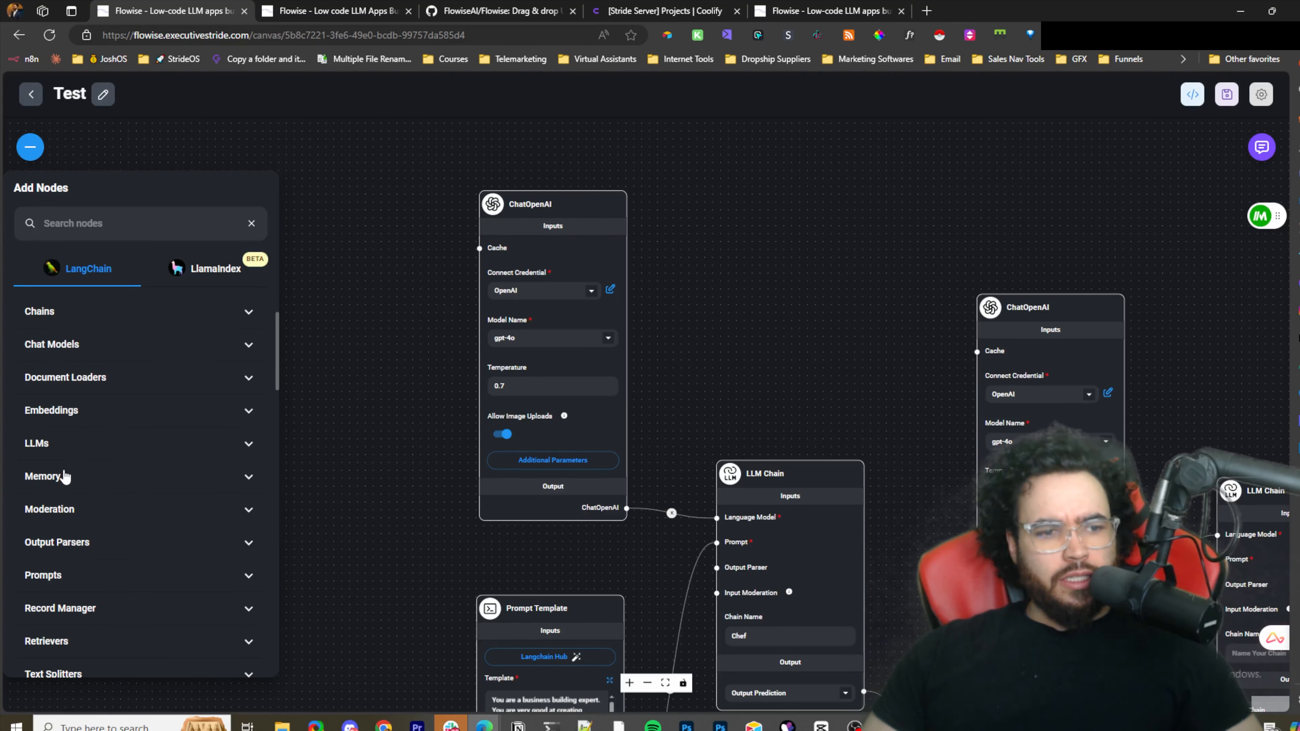
scroll(67, 409, "down", 2)
scroll(64, 406, "up", 4)
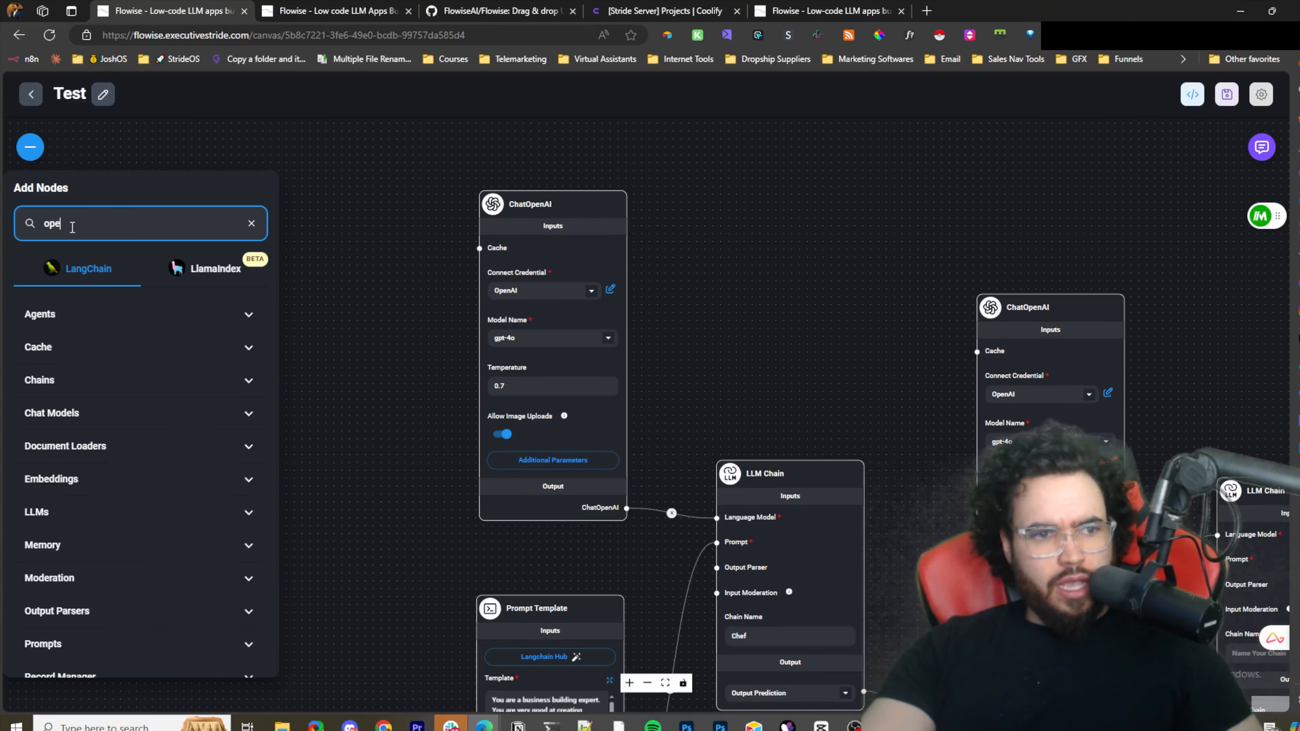
Search the LangChain nodes for "openai" and look through the matching agents, chat models, embeddings, LLMs and moderation nodes.
type("nai")
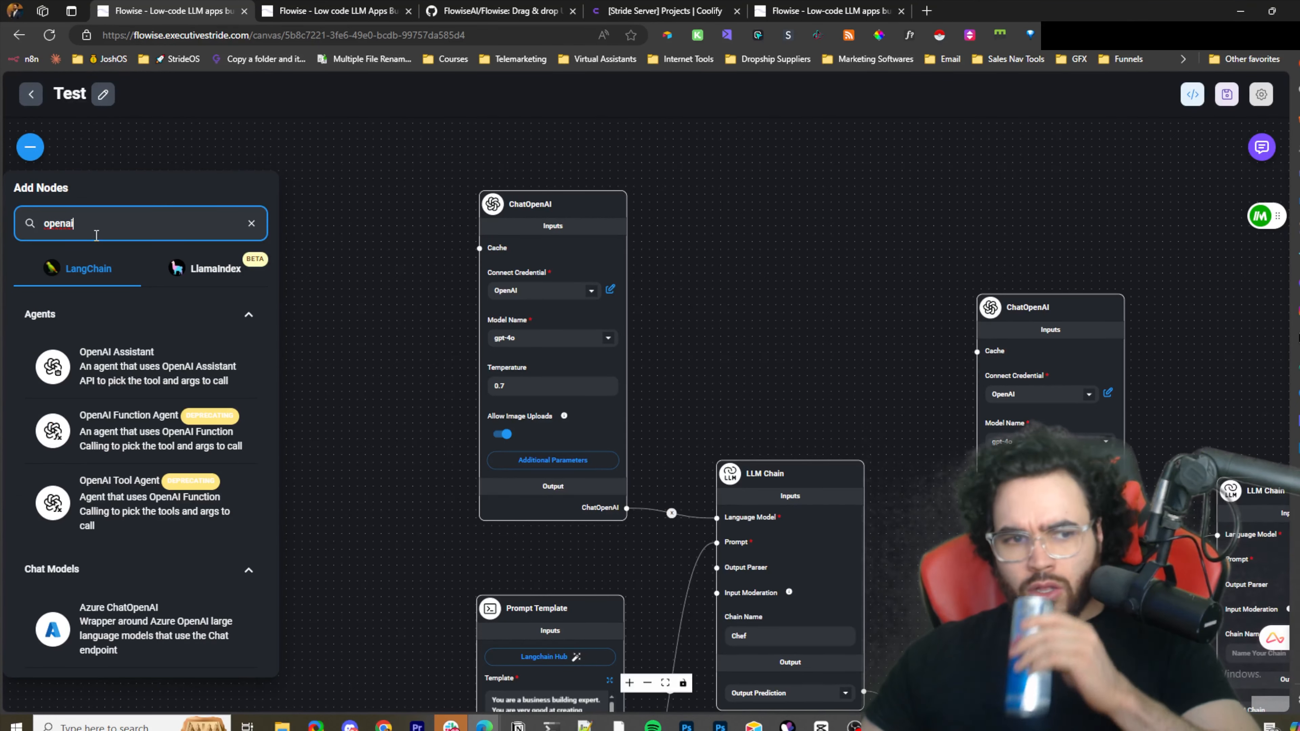
scroll(131, 448, "down", 3)
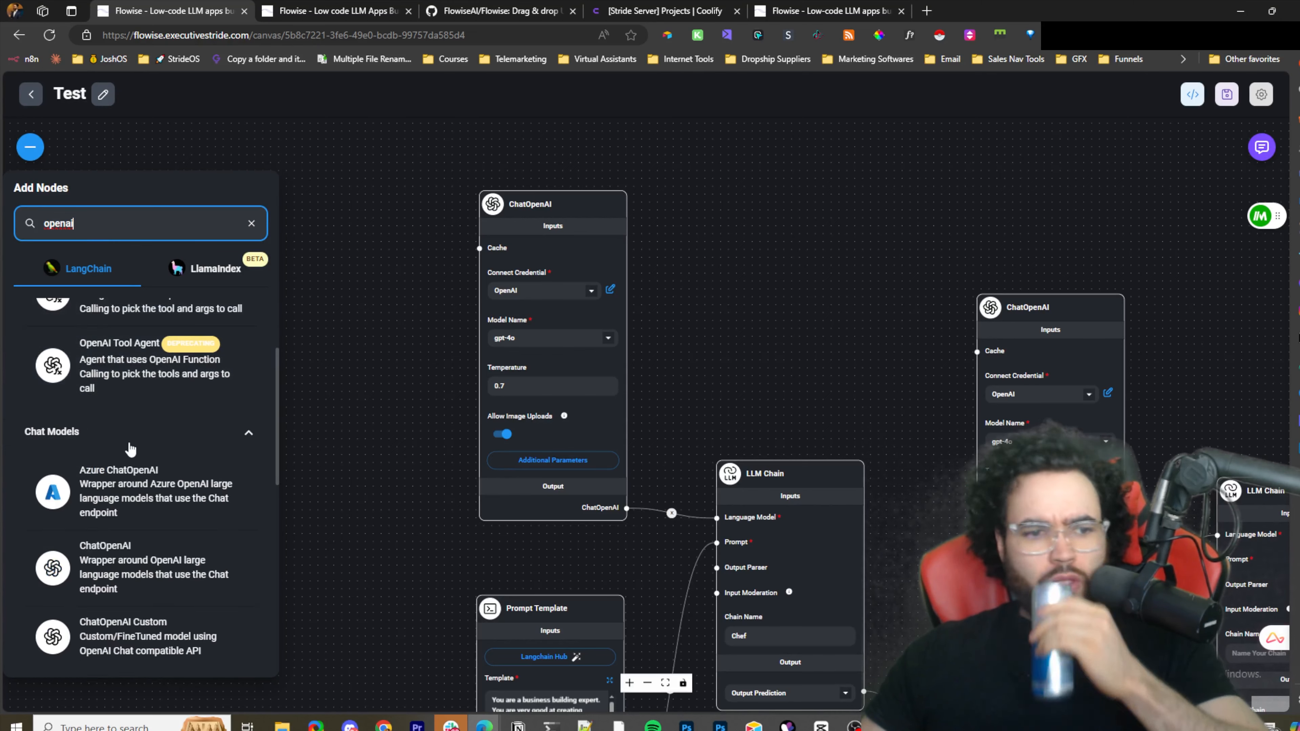
scroll(130, 449, "down", 5)
scroll(117, 468, "down", 2)
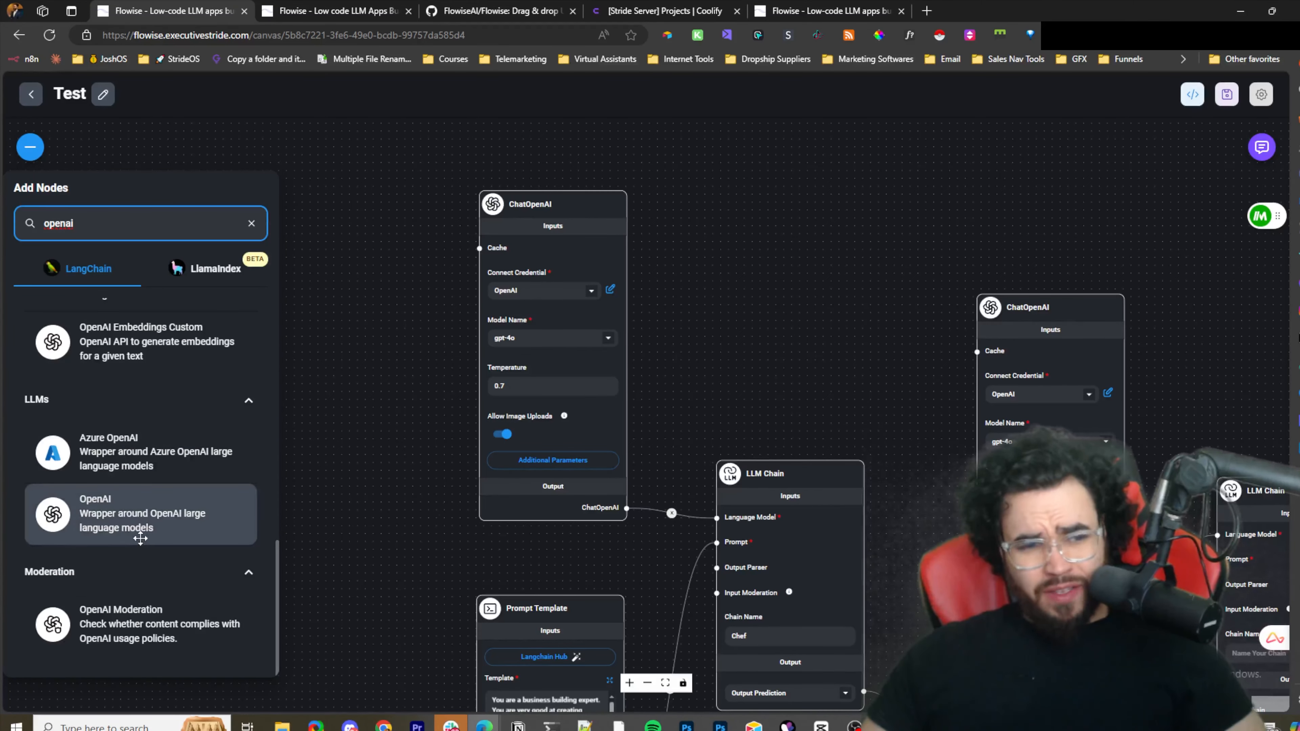
scroll(143, 561, "up", 1)
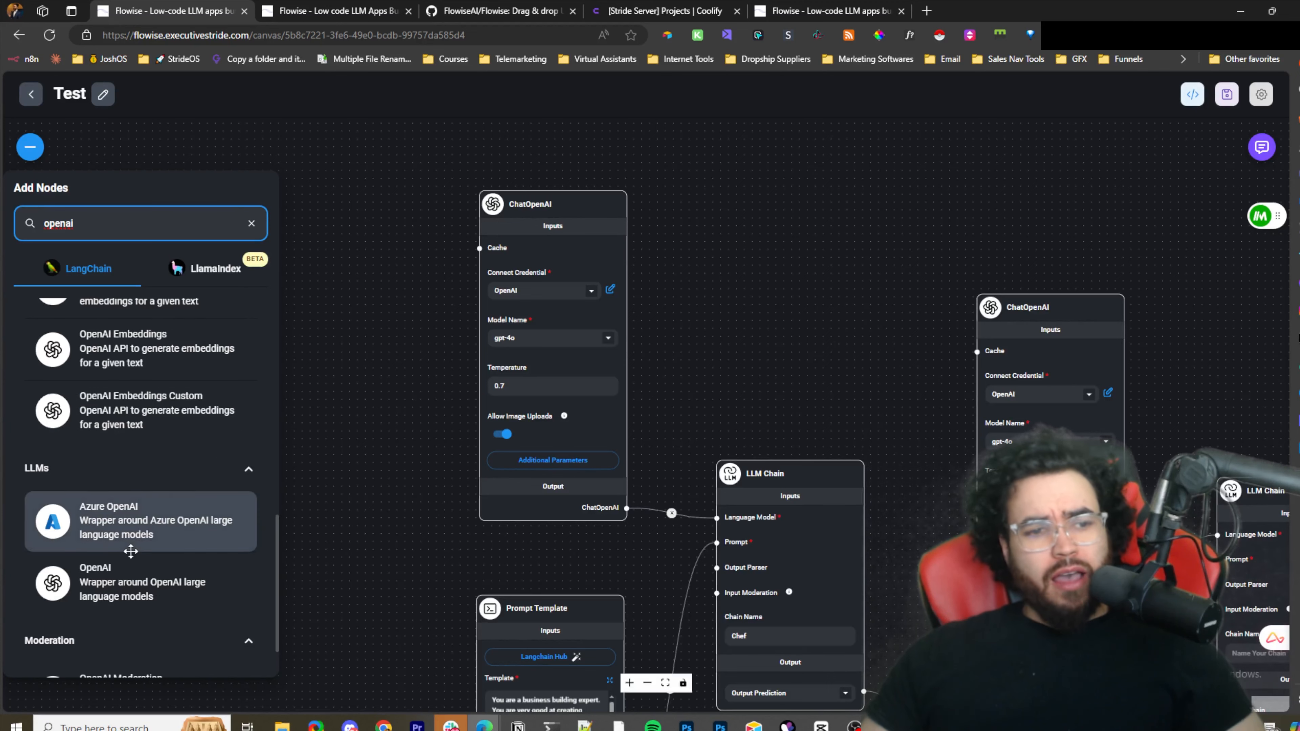
scroll(189, 577, "up", 5)
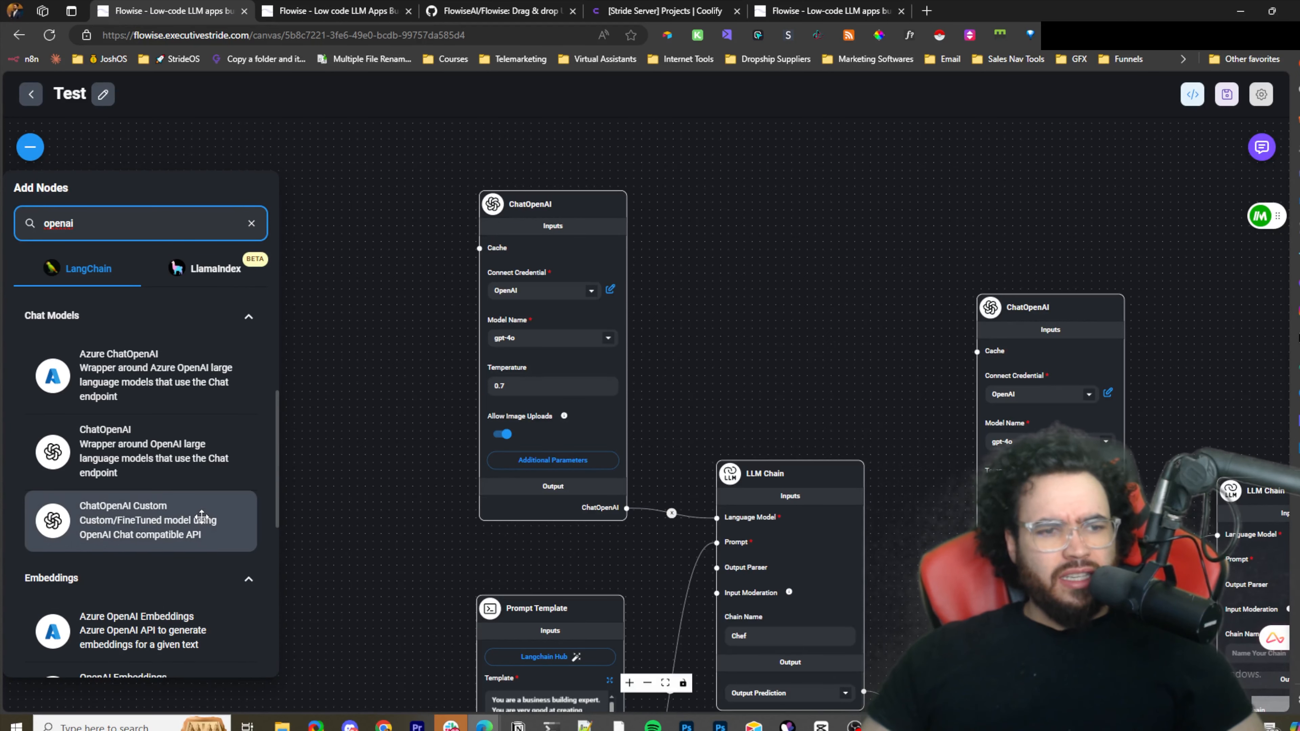
scroll(207, 516, "up", 4)
scroll(196, 529, "down", 10)
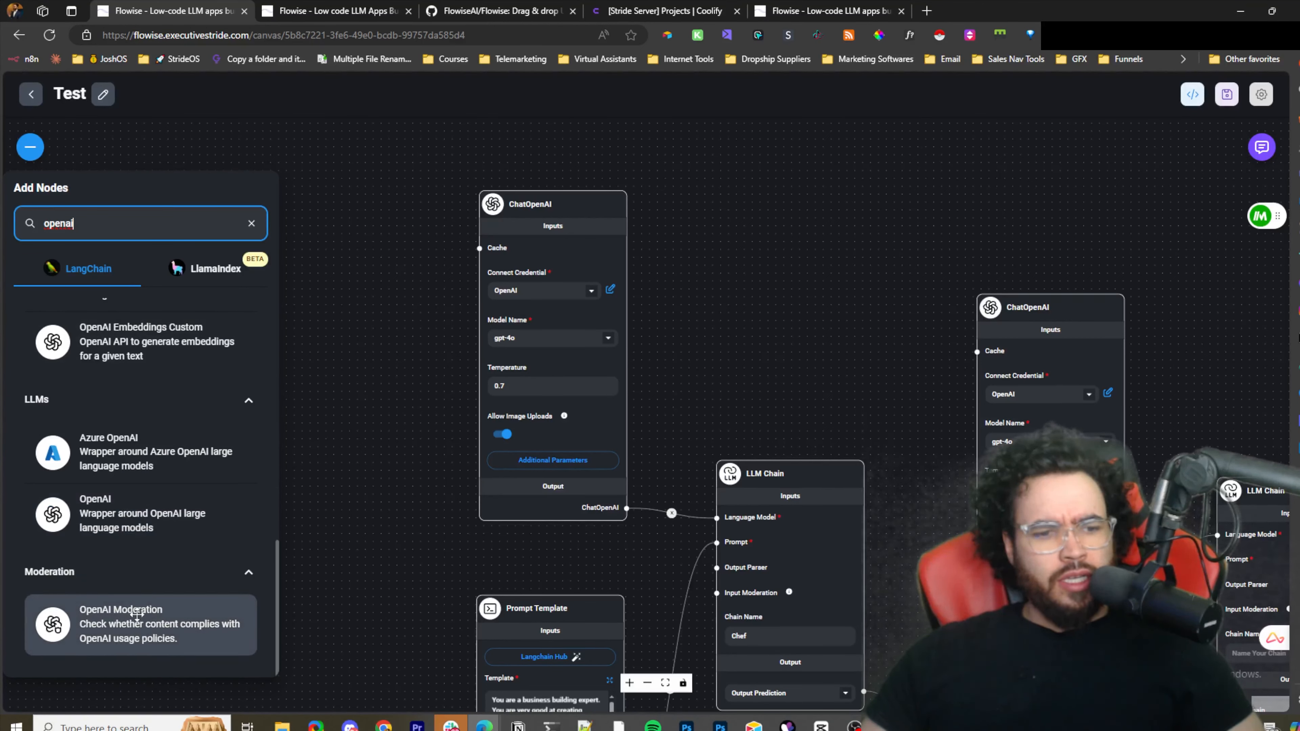
Add the OpenAI LLM node beside the first ChatOpenAI node, view its new OpenAI API credential form, and close the form without saving.
left_click_drag(88, 528, 362, 222)
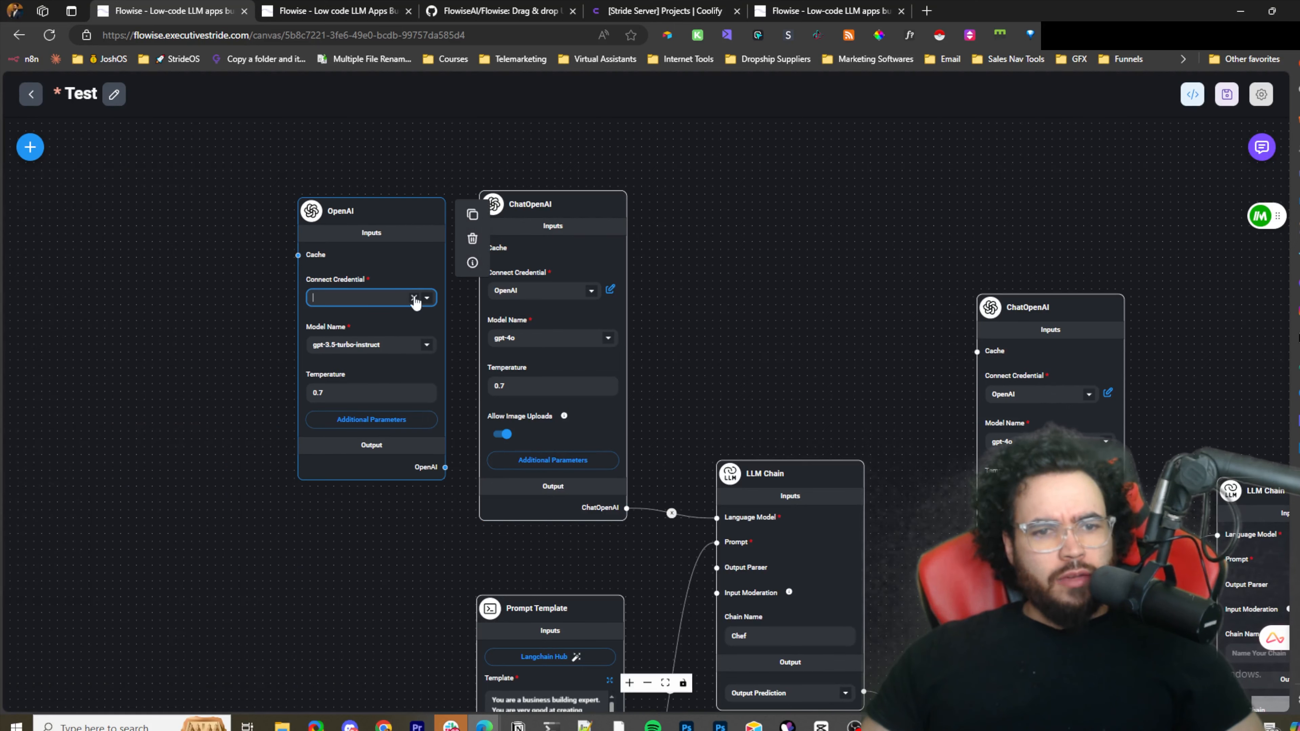
left_click(401, 304)
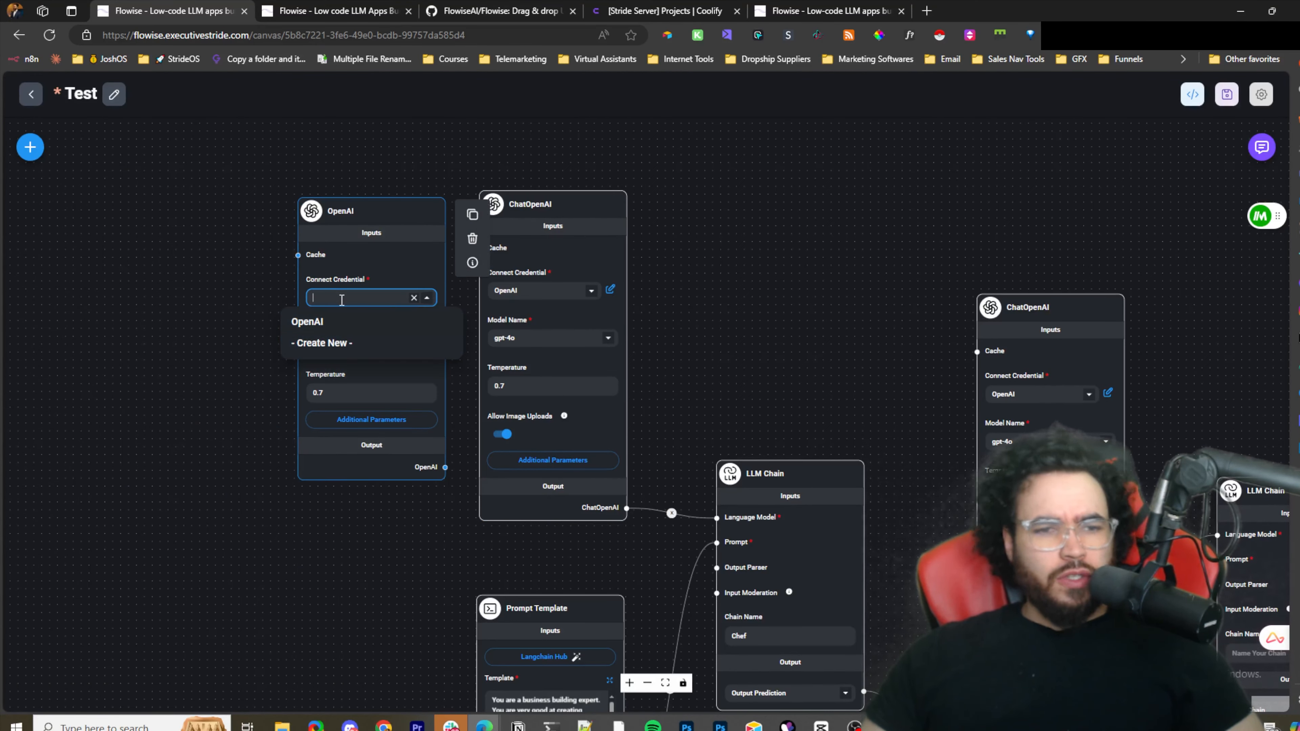
left_click(362, 348)
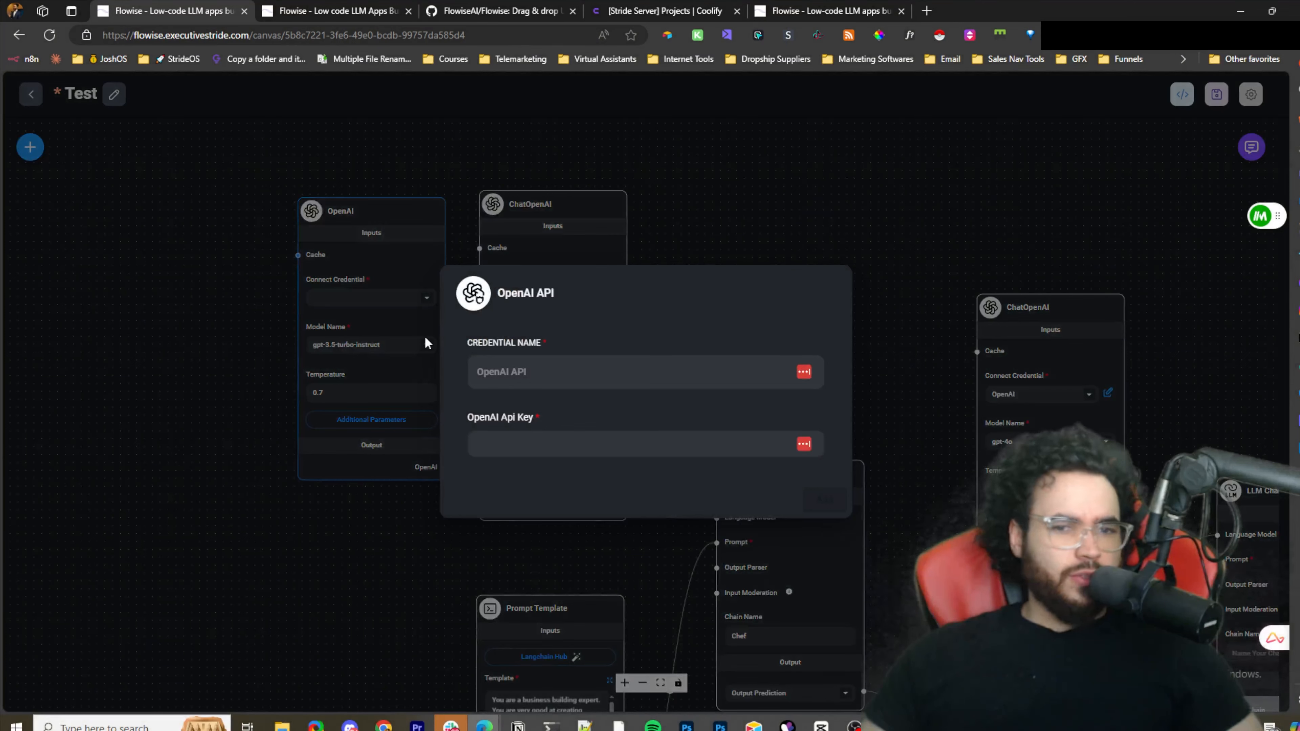
left_click(557, 366)
left_click(584, 342)
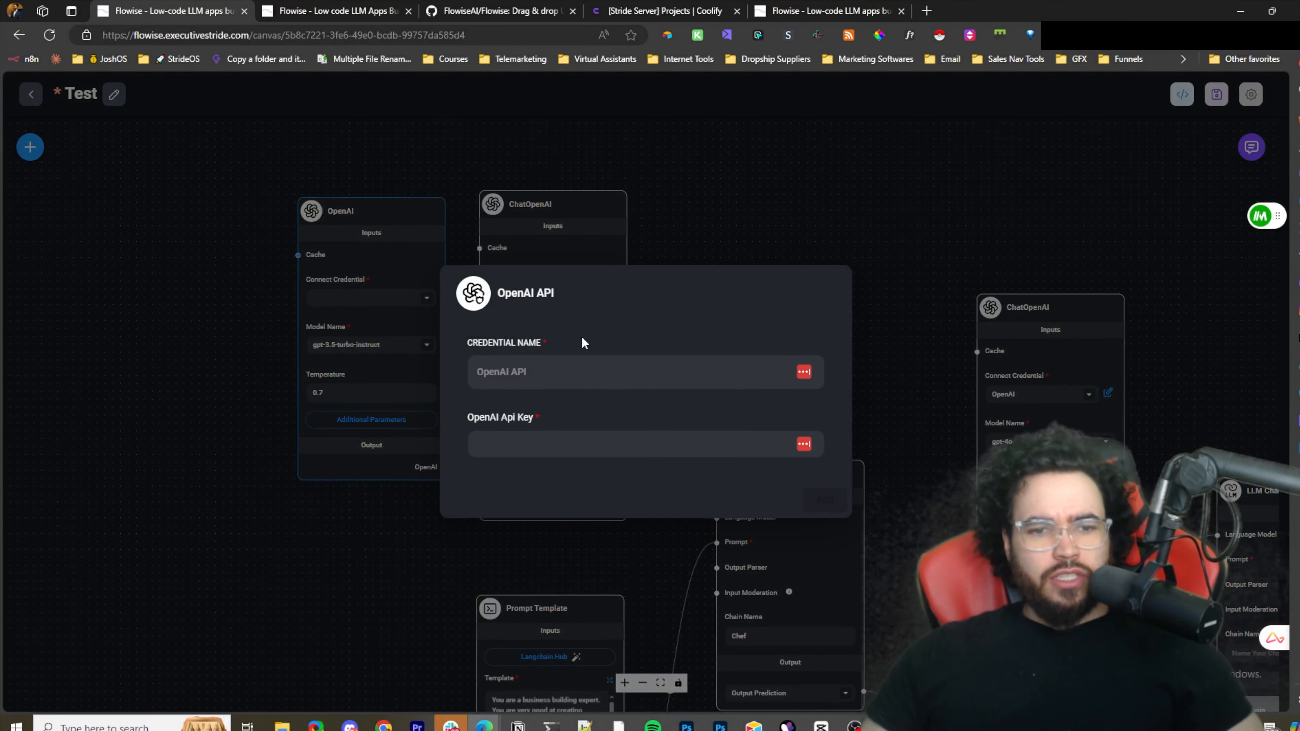
left_click(629, 450)
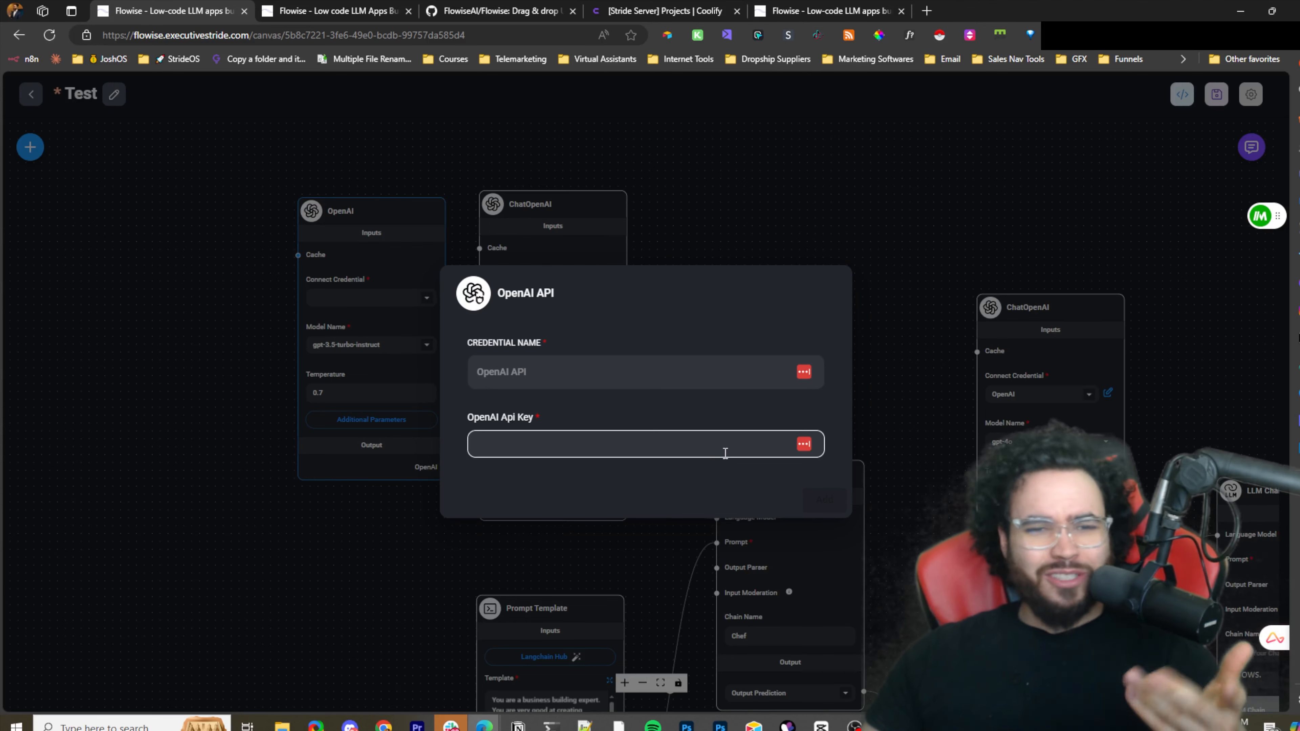
left_click(827, 253)
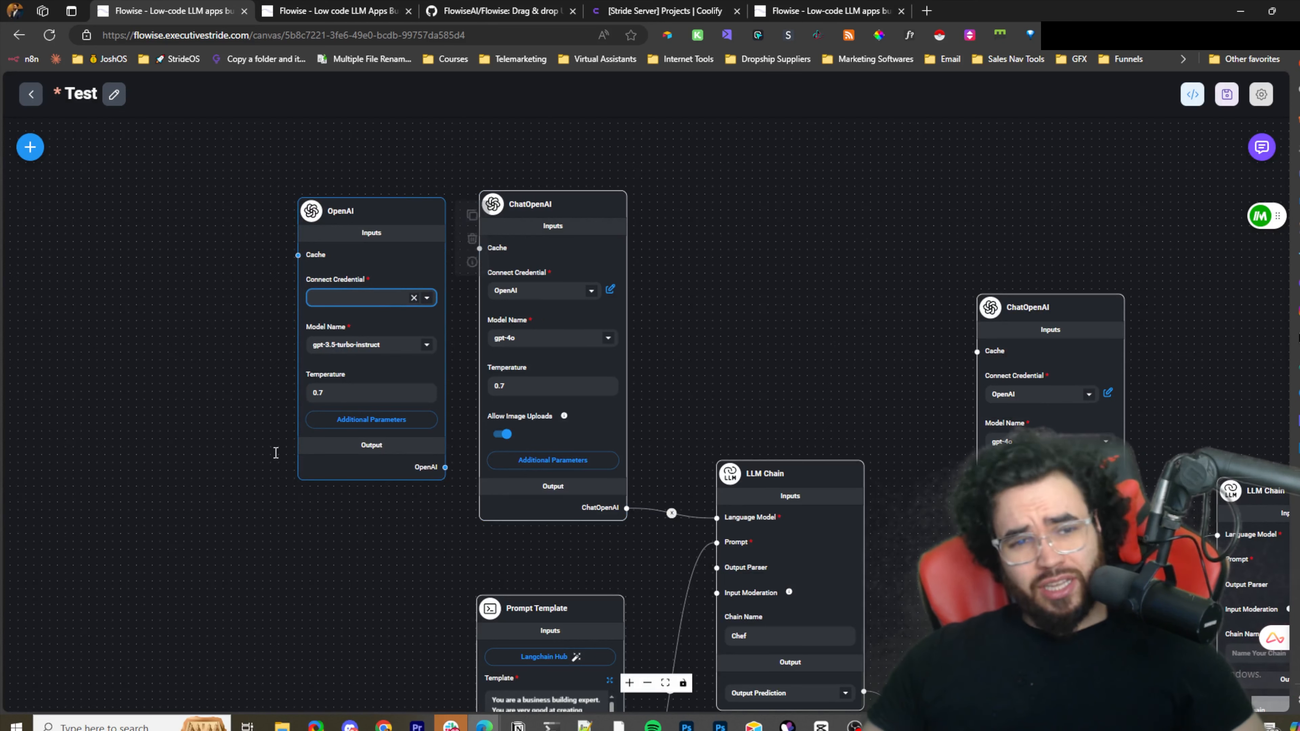
View the model names offered by the new OpenAI node, and delete the node from the canvas.
left_click(358, 348)
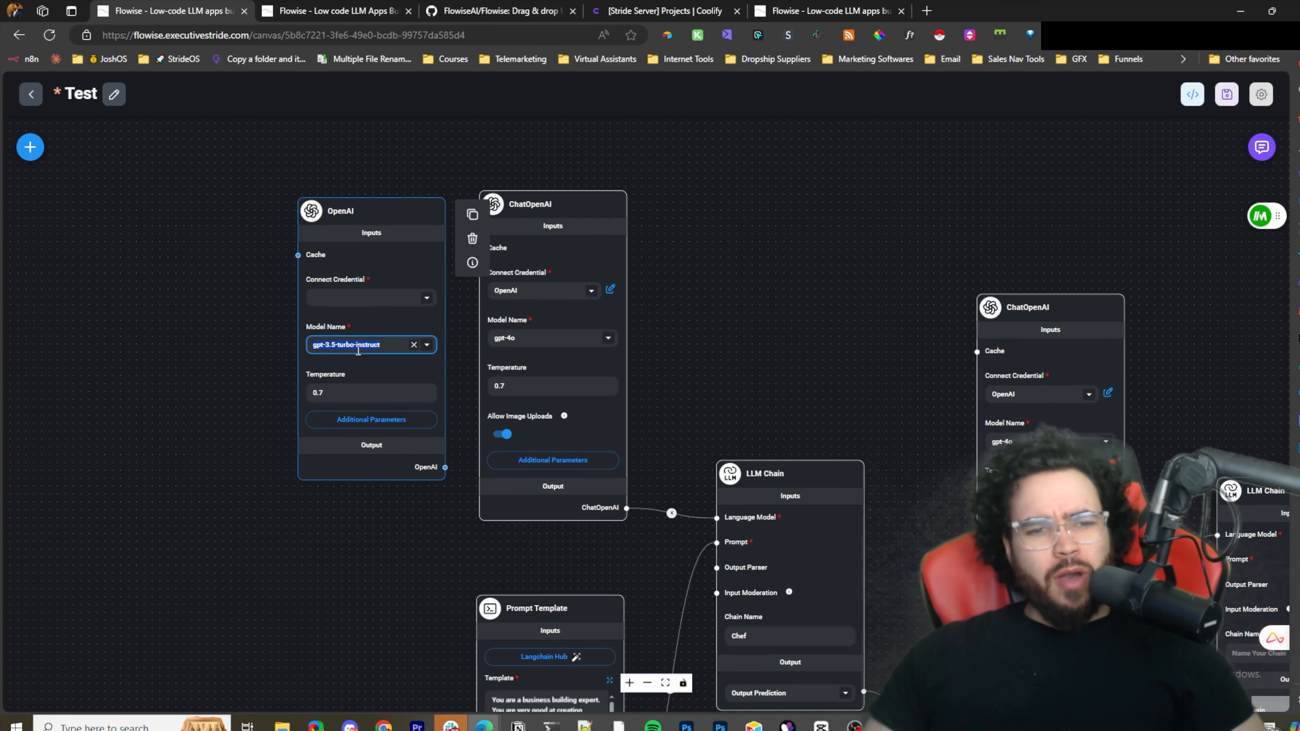
left_click(428, 346)
left_click(427, 348)
left_click(429, 351)
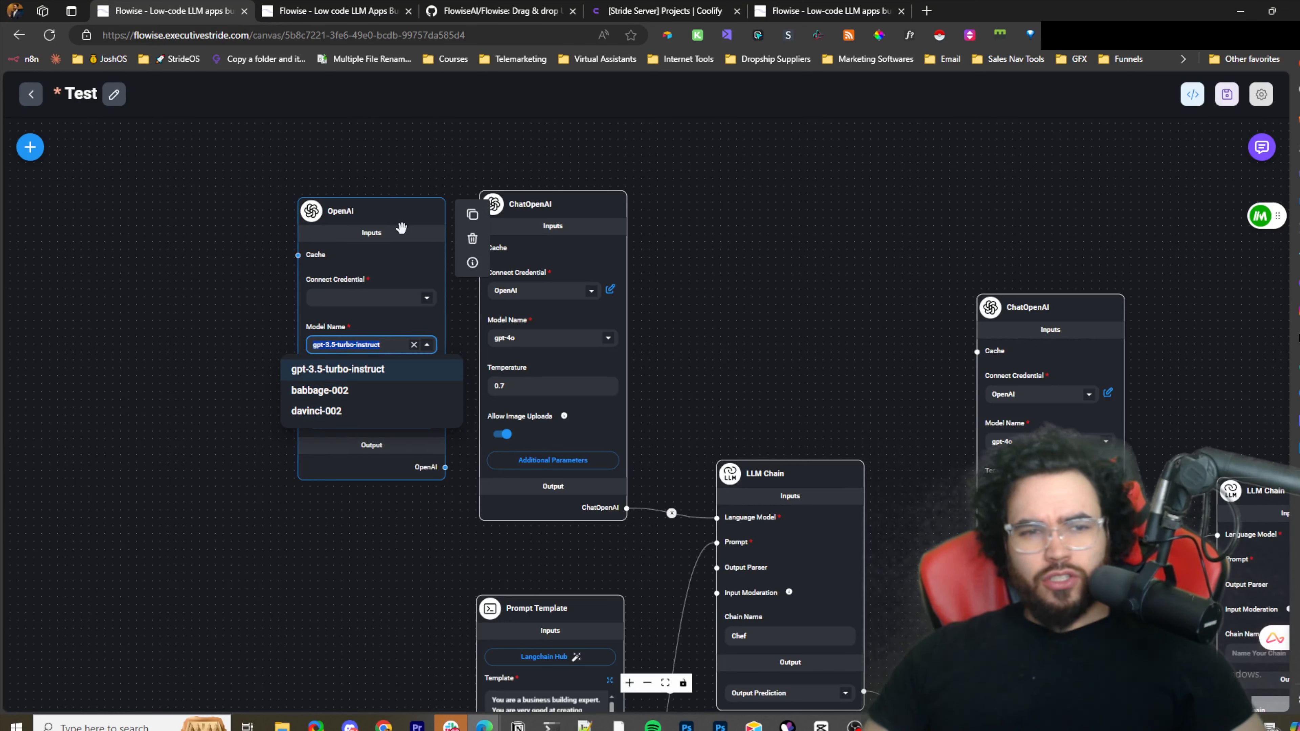
left_click(473, 239)
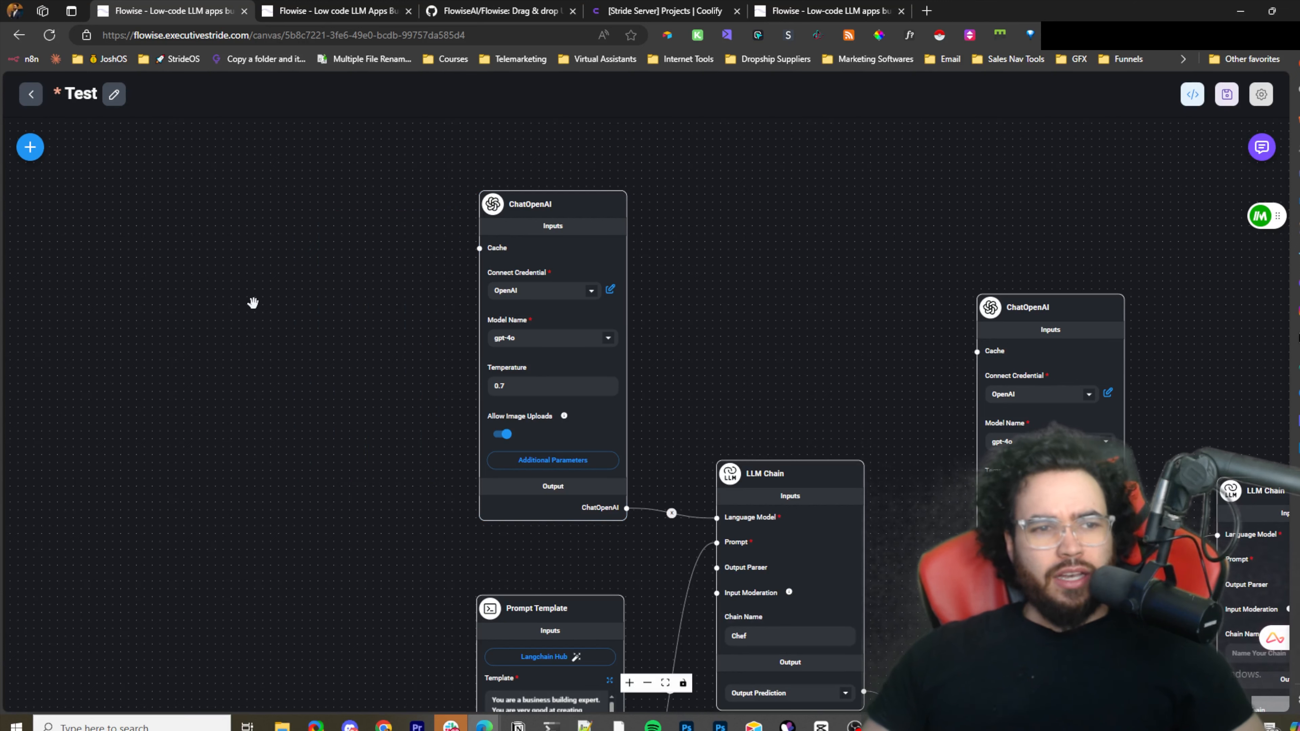
Reopen the "openai" node results and find the ChatOpenAI node under Chat Models.
left_click(30, 146)
scroll(130, 378, "down", 3)
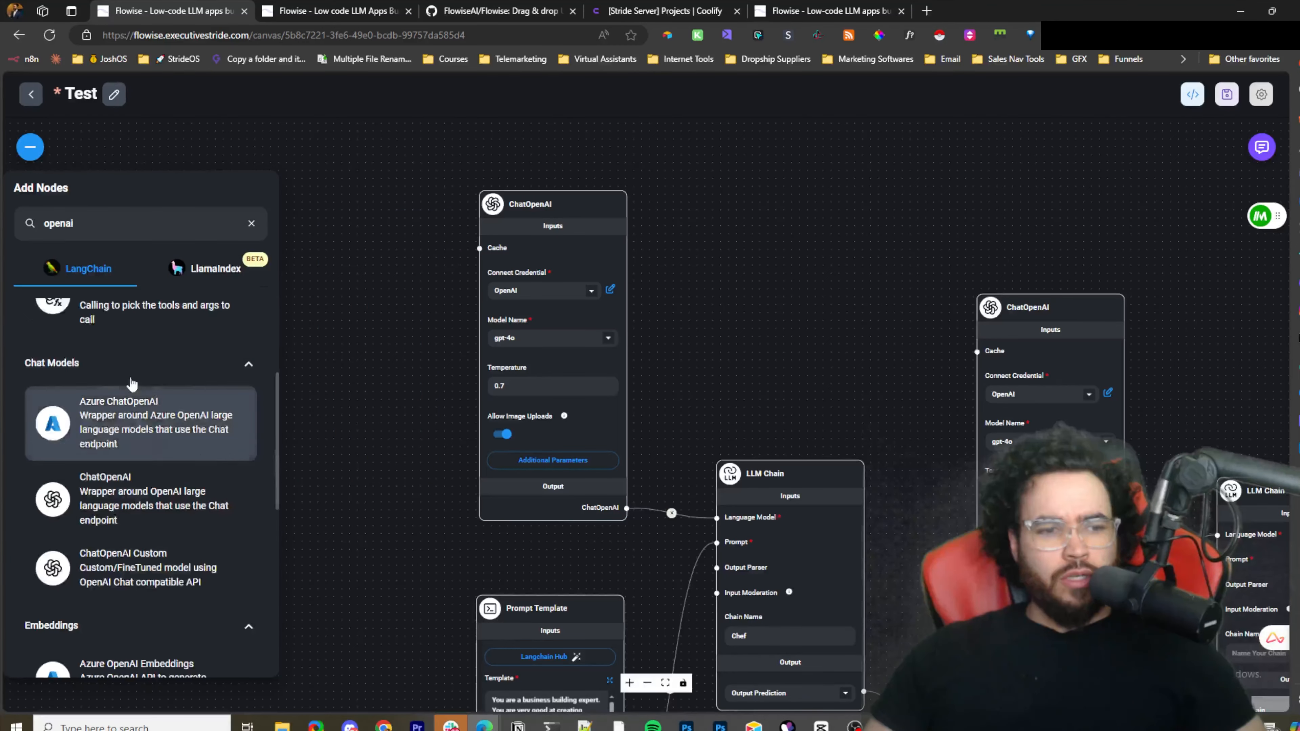
scroll(140, 371, "up", 2)
scroll(139, 372, "down", 1)
scroll(81, 451, "down", 2)
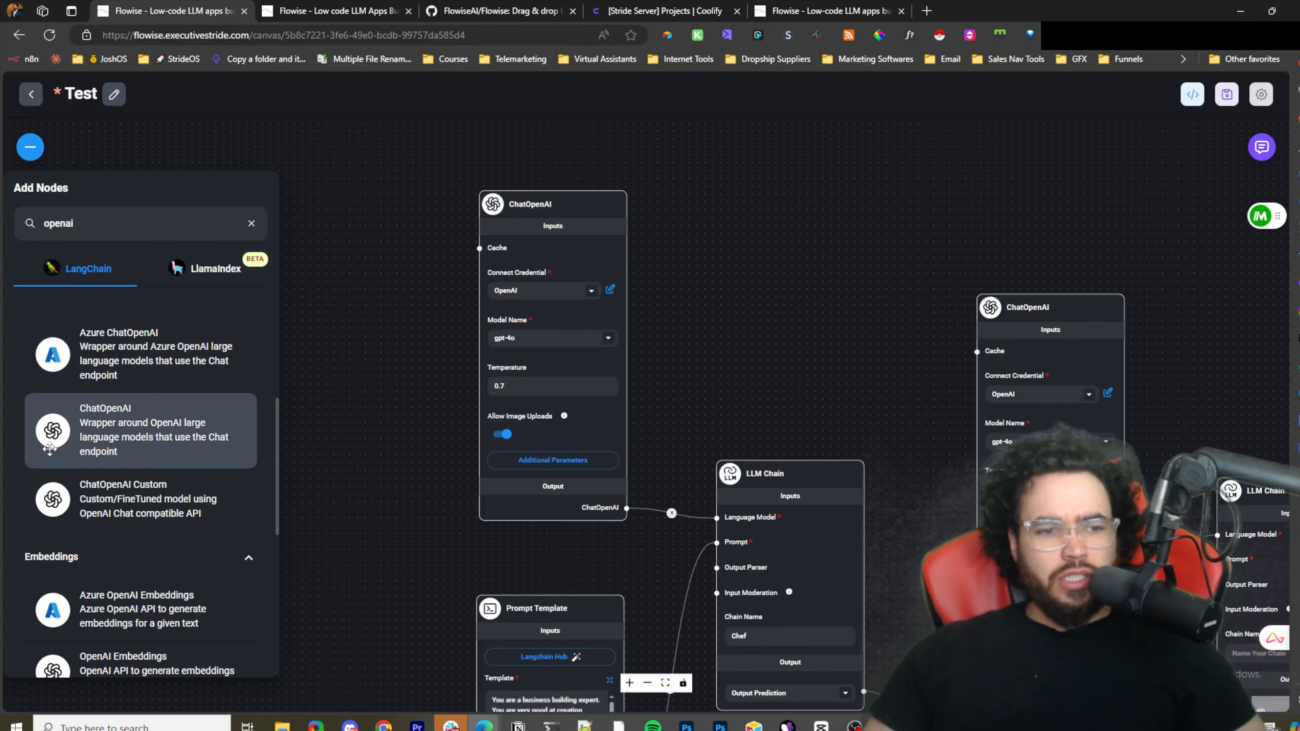
Close the node list and nudge the first ChatOpenAI node slightly on the canvas.
left_click(424, 439)
left_click(509, 244)
left_click_drag(530, 252, 534, 248)
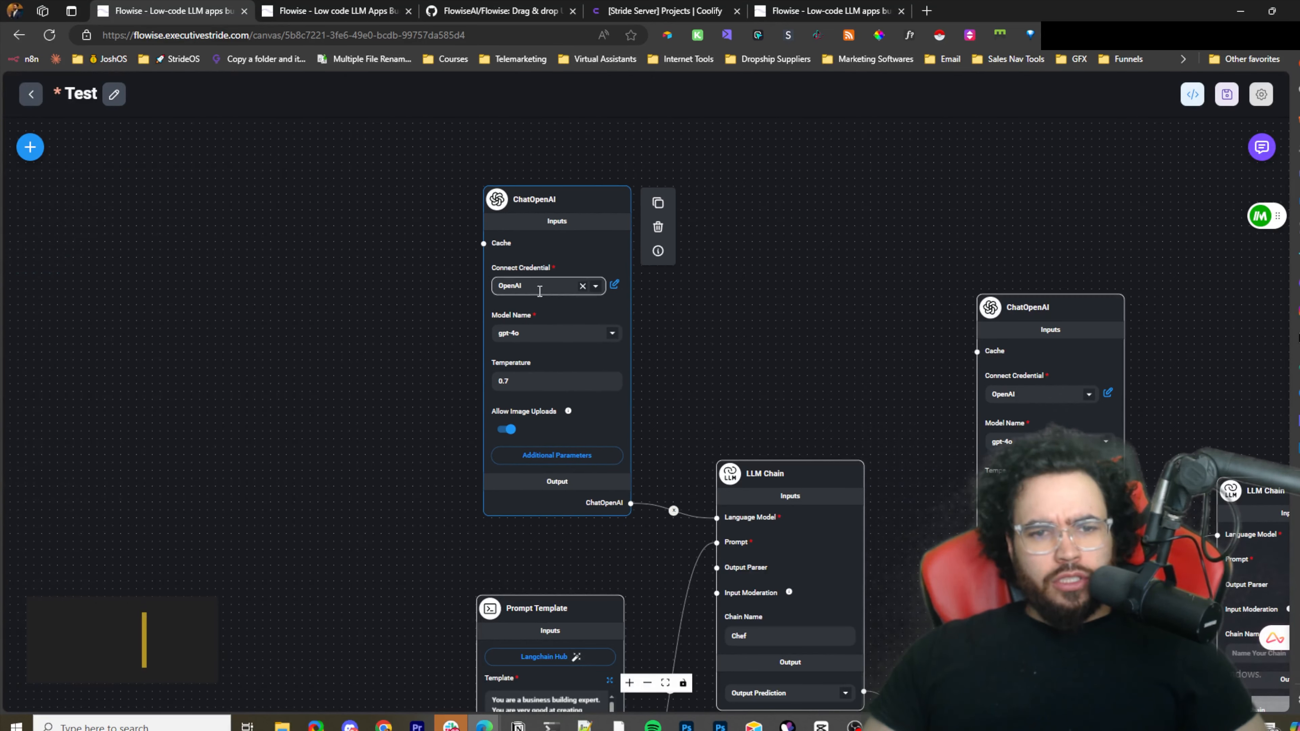
mouse_move(483, 243)
left_mouse_down()
mouse_move(408, 212)
mouse_move(435, 200)
mouse_move(505, 249)
left_mouse_up()
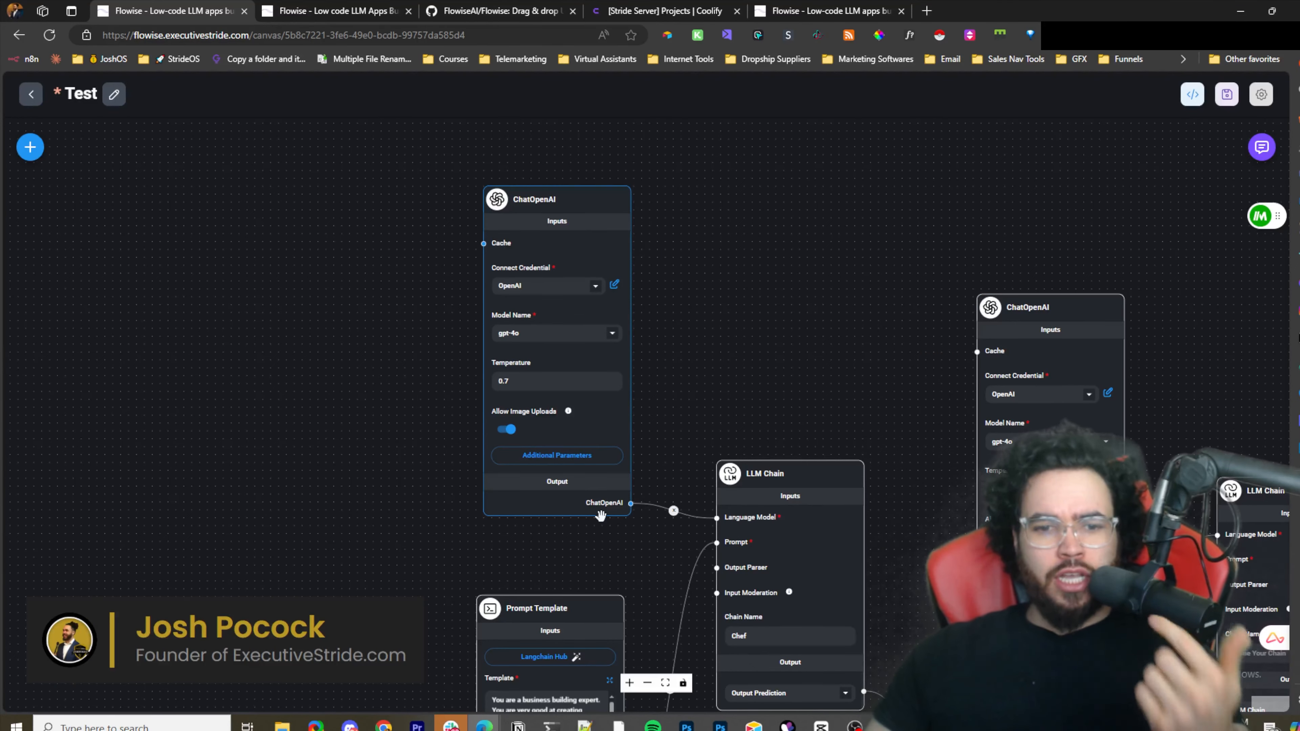
Search the LangChain nodes for "llm" to find the LLM Chain node, and clear the search.
scroll(670, 504, "down", 1)
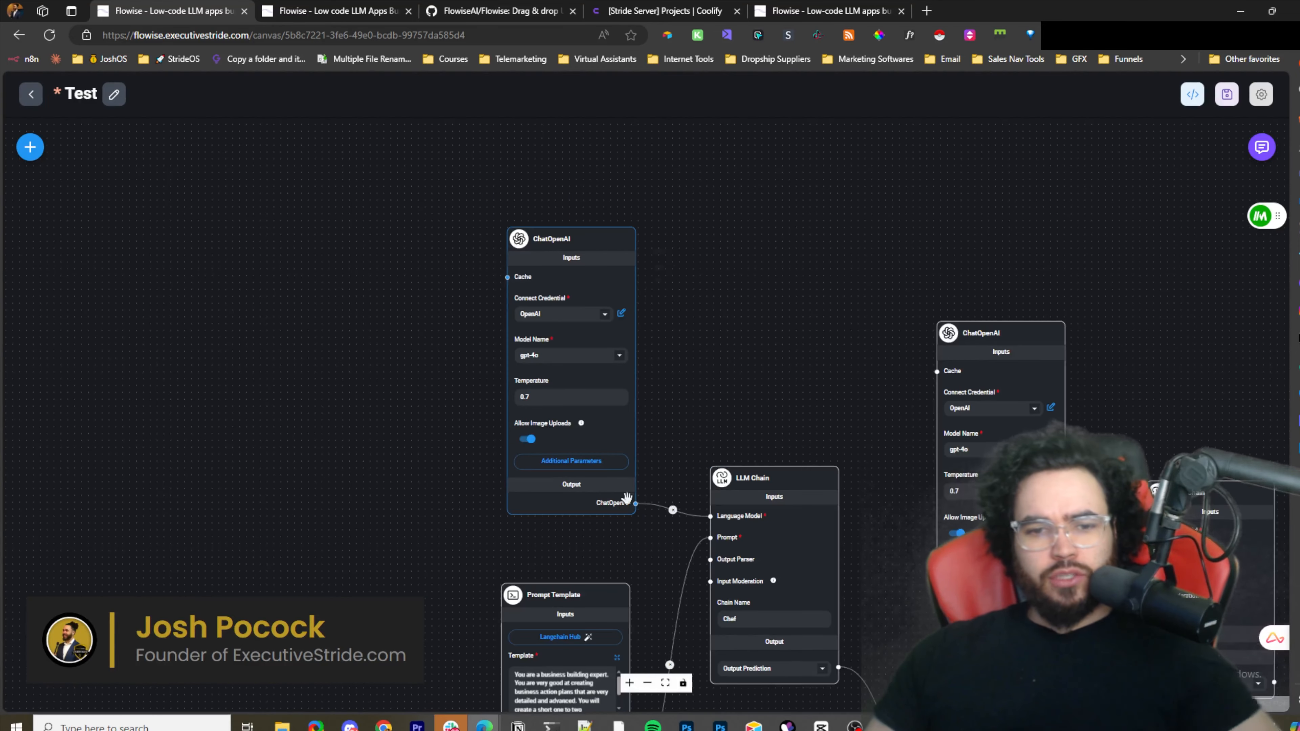
left_click_drag(690, 425, 673, 294)
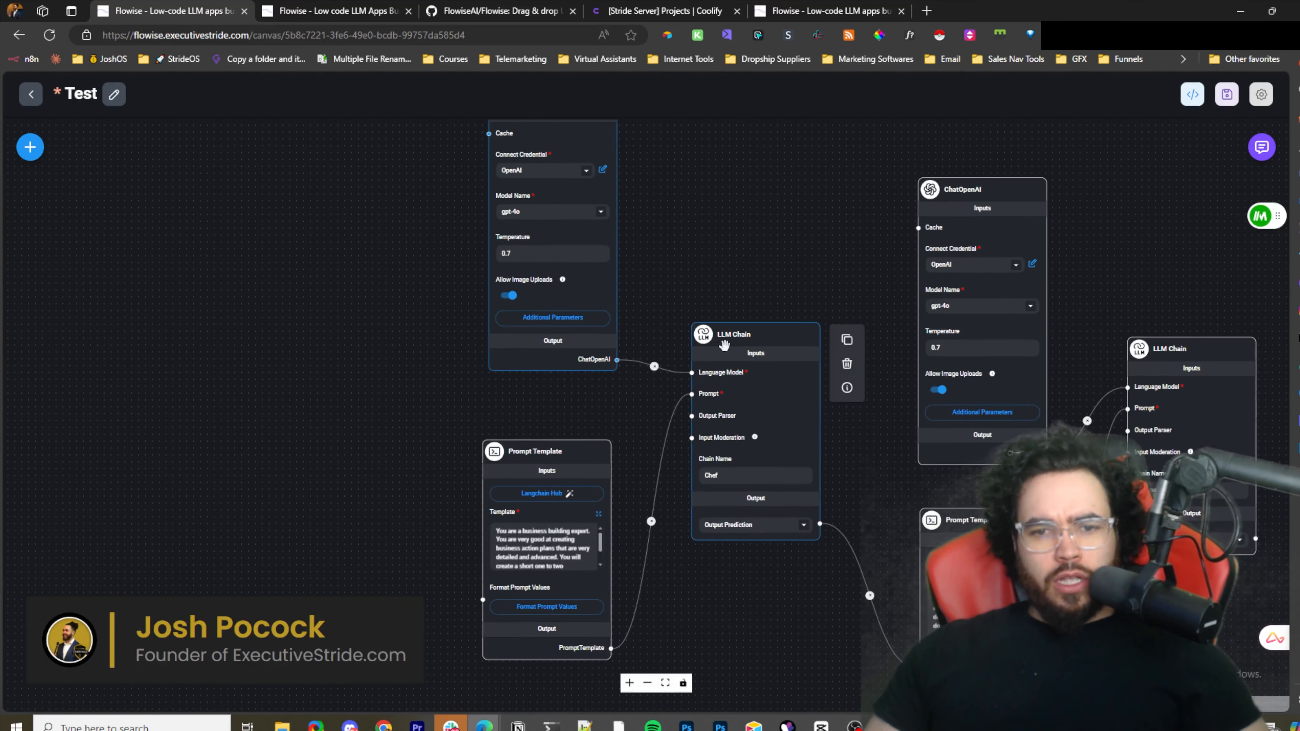
left_click(69, 182)
left_click(31, 147)
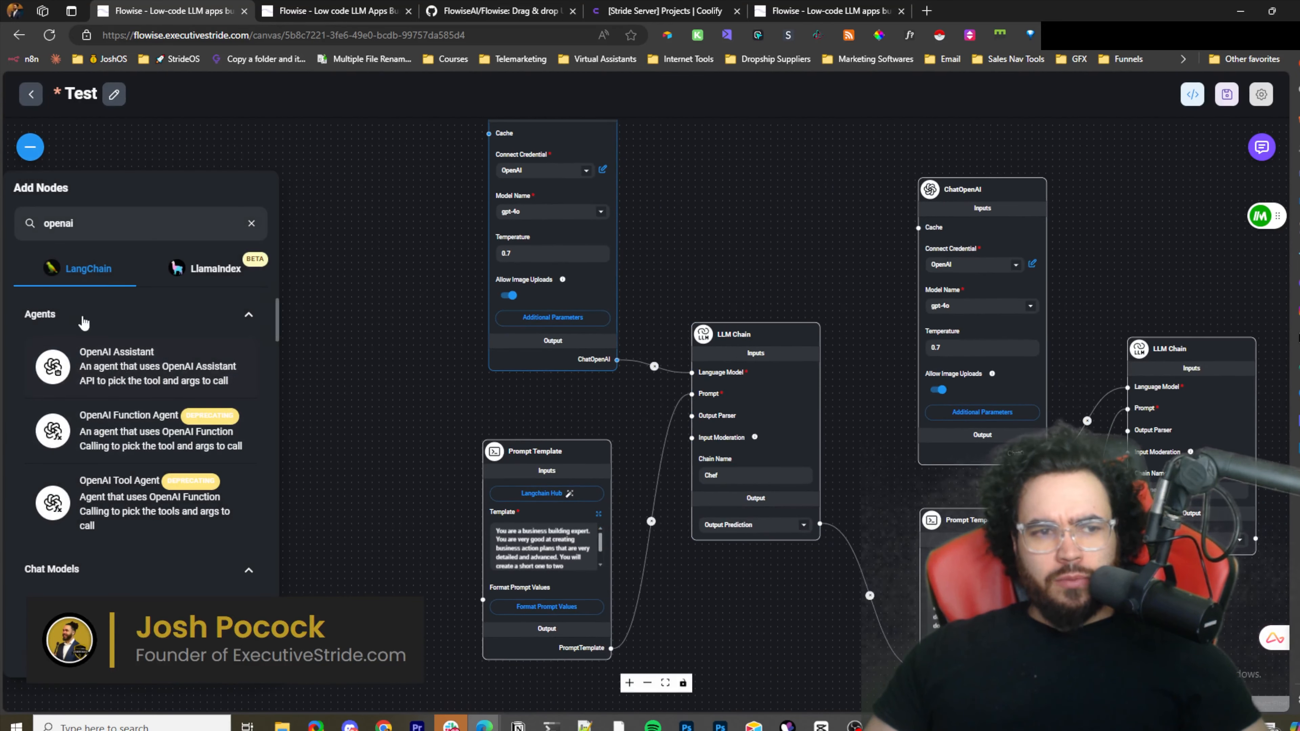
double_click(100, 223)
type("llm")
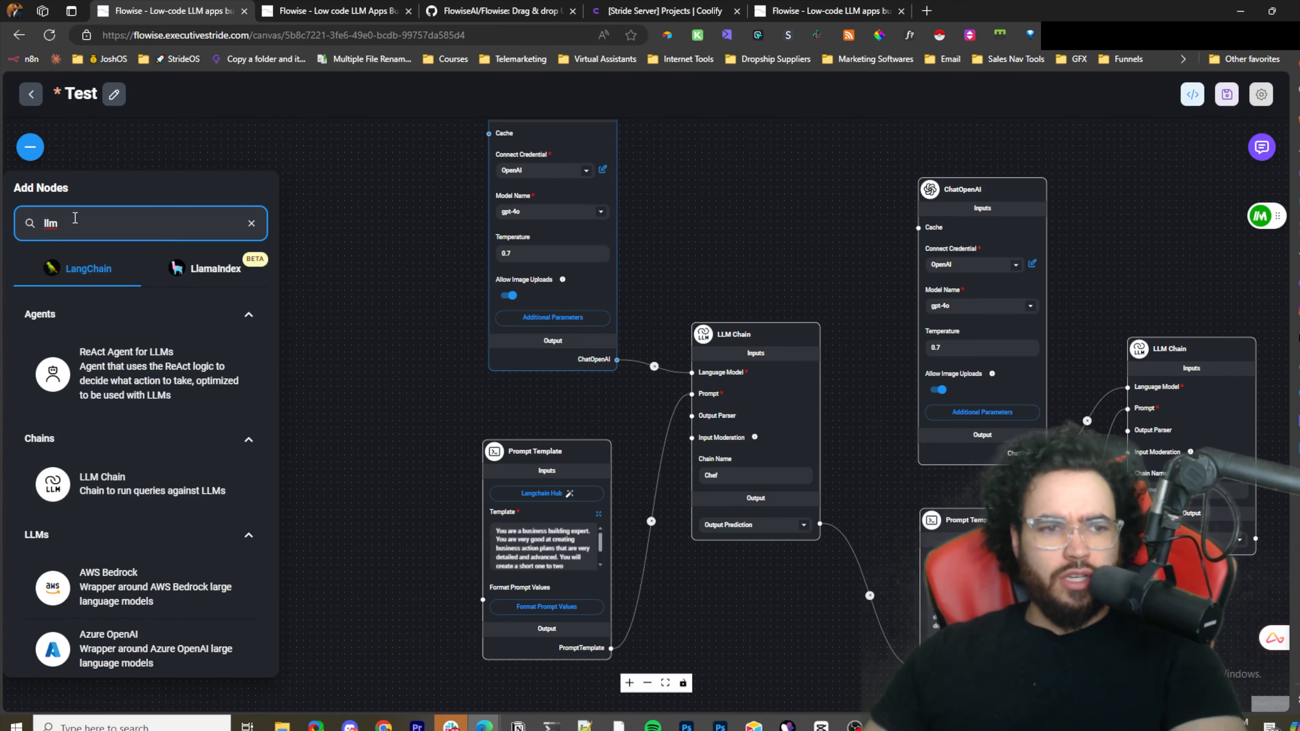
left_click(91, 319)
left_click(89, 320)
left_click(70, 330)
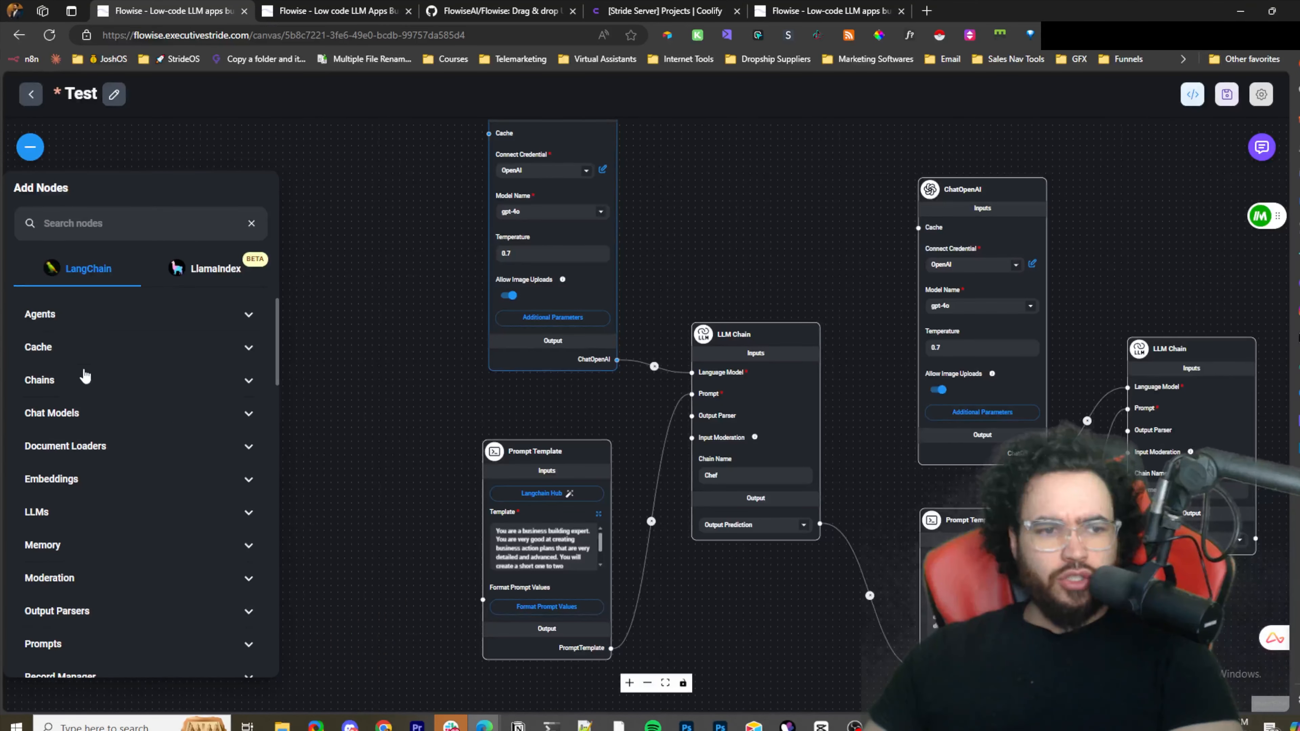
Expand the Chains category and look through its nodes from OpenAPI Chain past LLM Chain to VectorDB QA Chain.
left_click(76, 397)
scroll(102, 450, "down", 2)
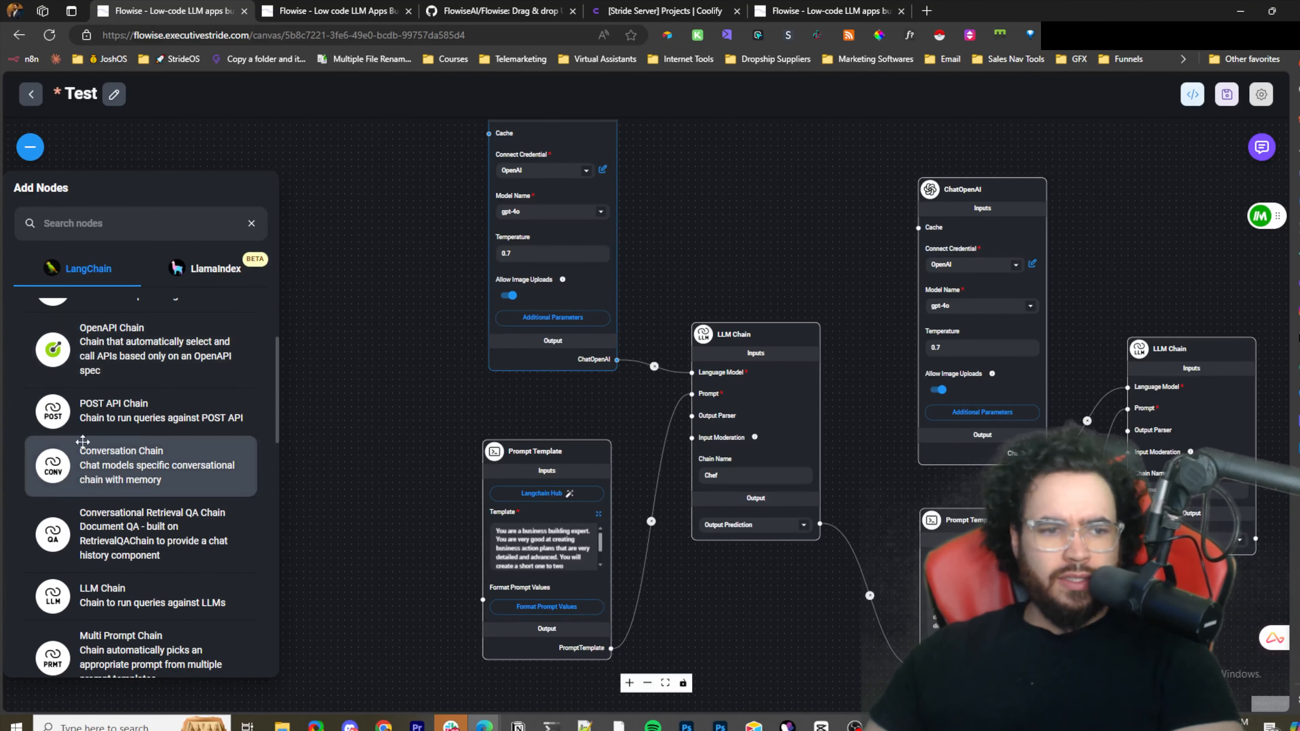
scroll(166, 450, "down", 3)
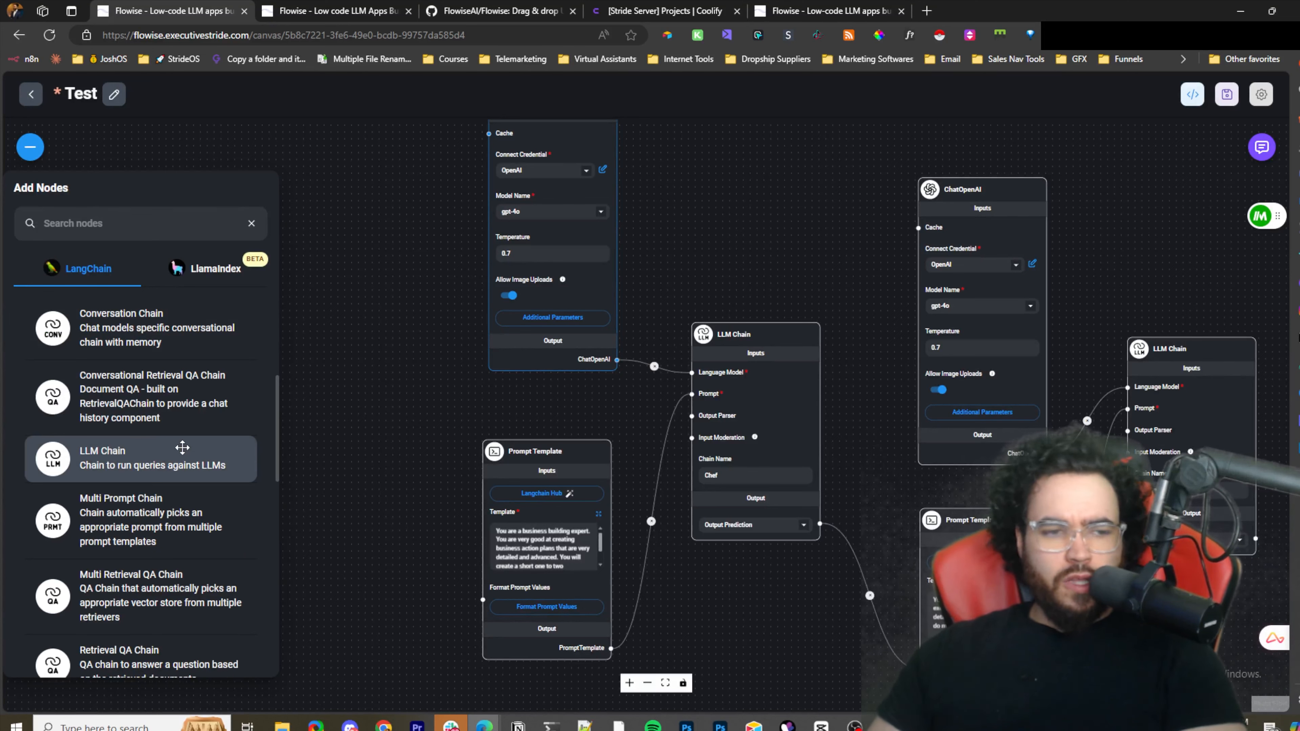
scroll(177, 456, "down", 4)
scroll(177, 456, "down", 1)
scroll(164, 455, "up", 2)
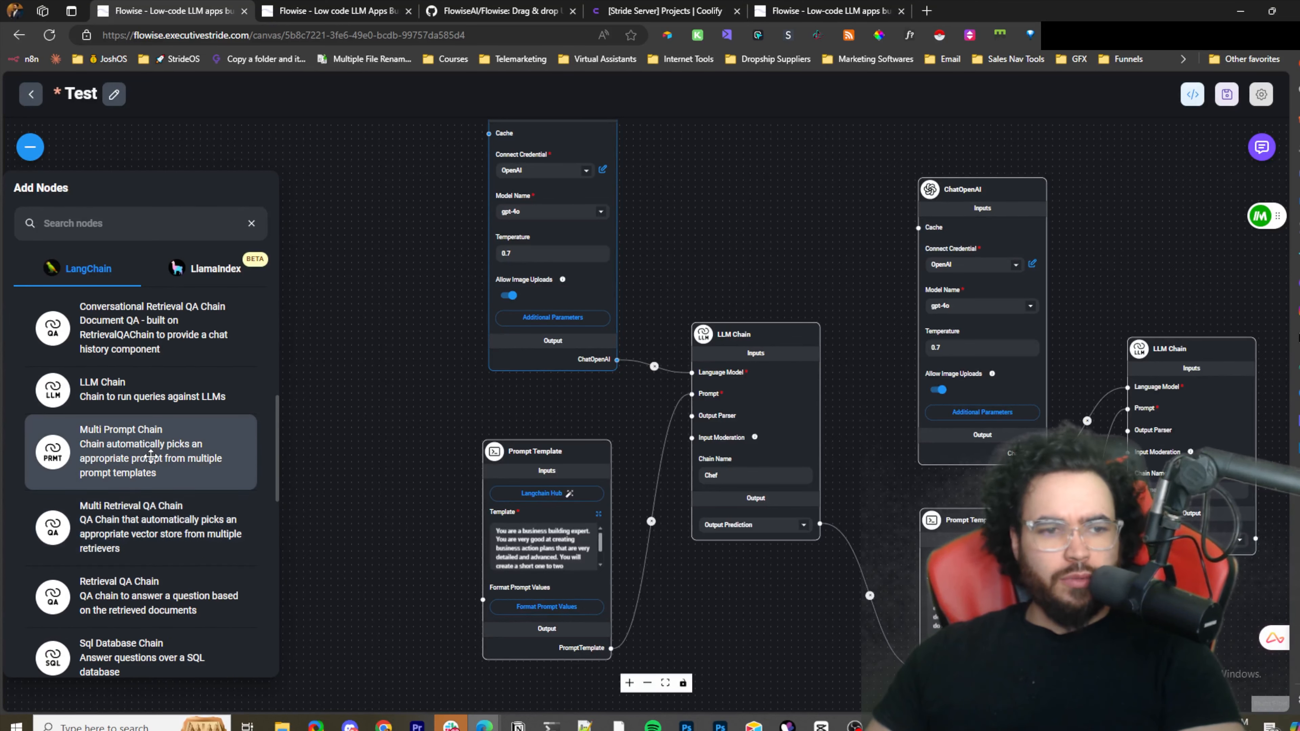
scroll(150, 457, "down", 1)
scroll(149, 457, "down", 3)
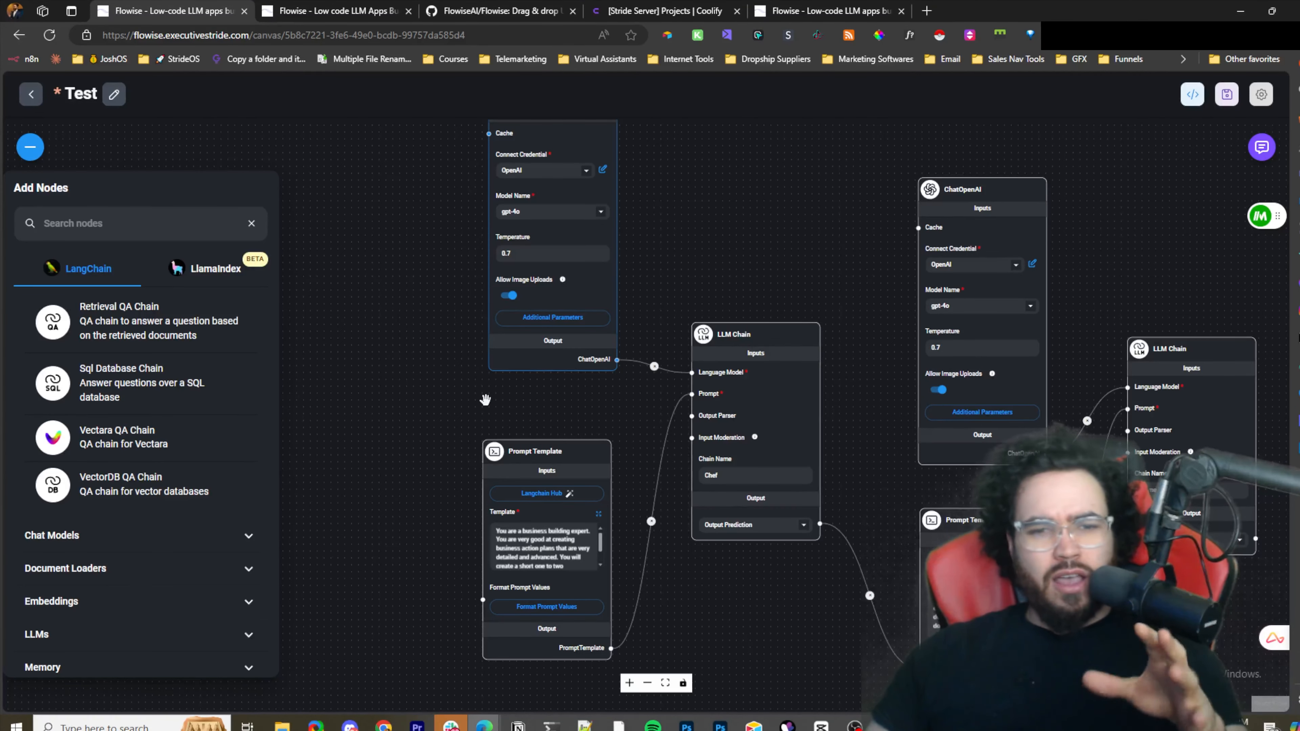
scroll(441, 401, "up", 1)
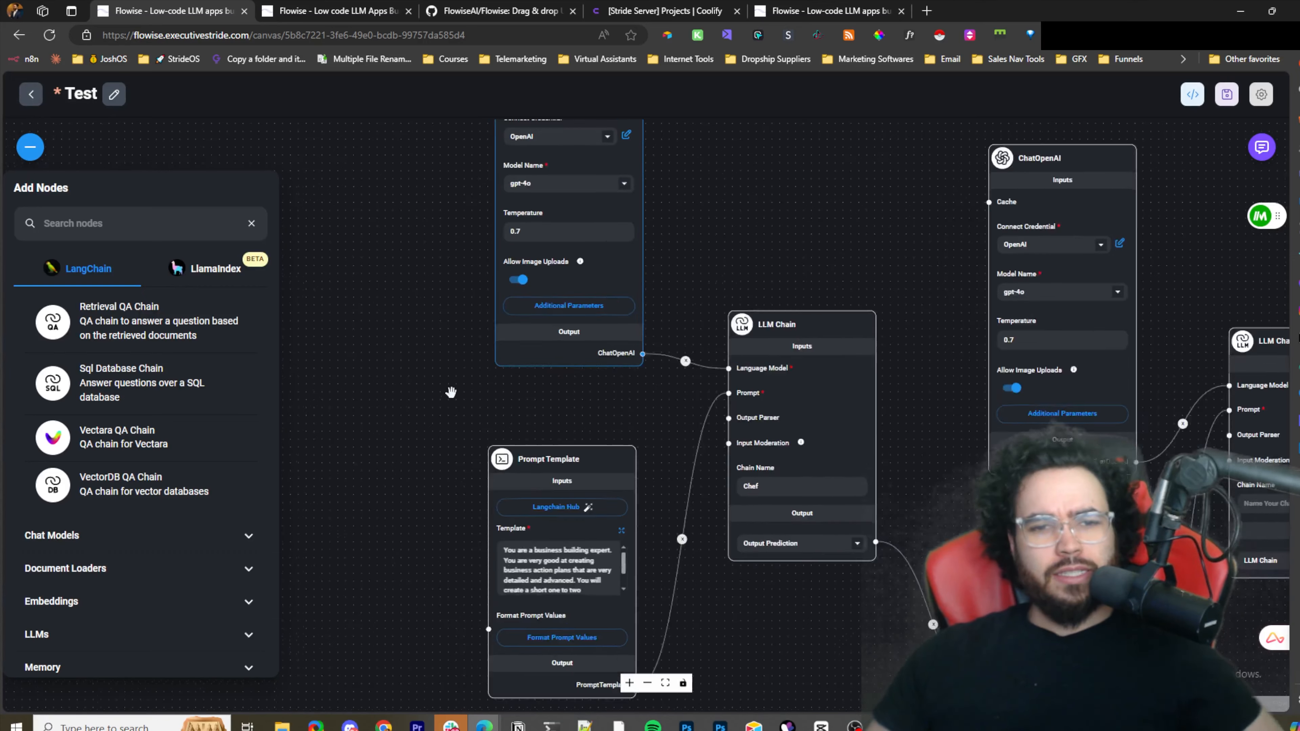
scroll(451, 392, "down", 1)
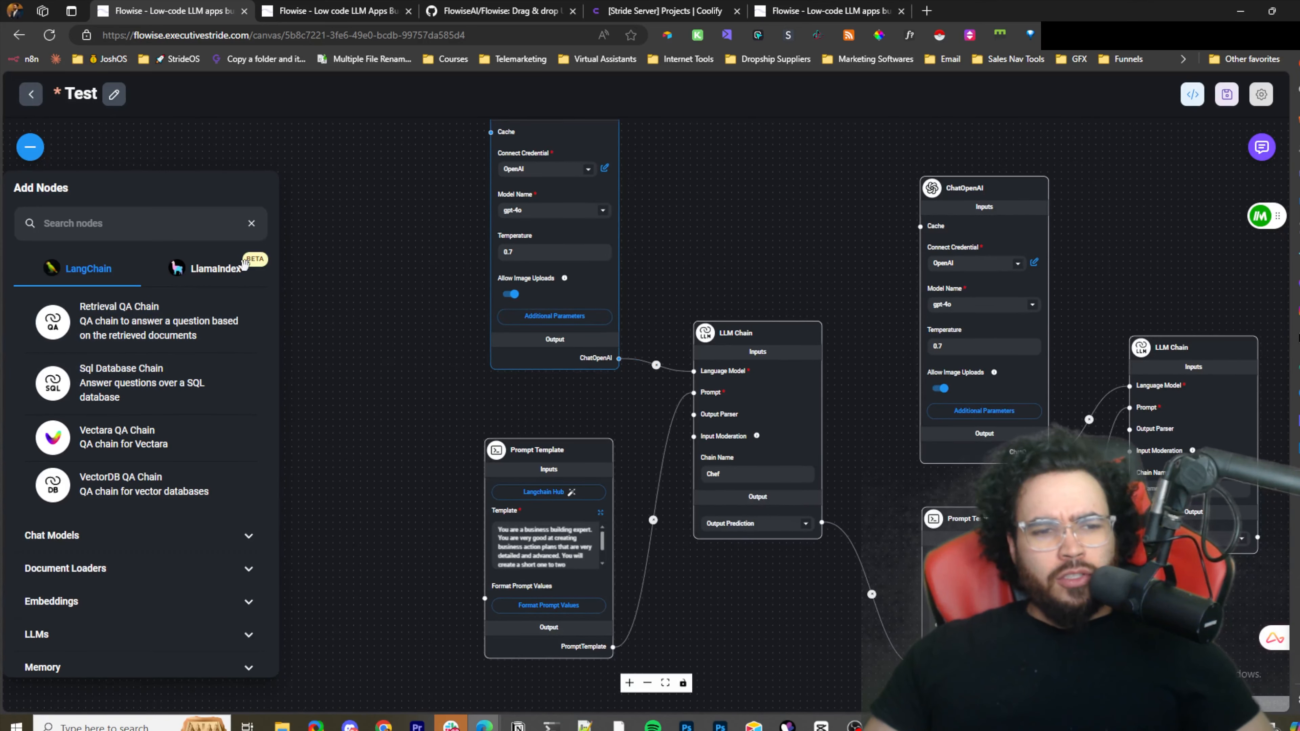
scroll(172, 359, "up", 3)
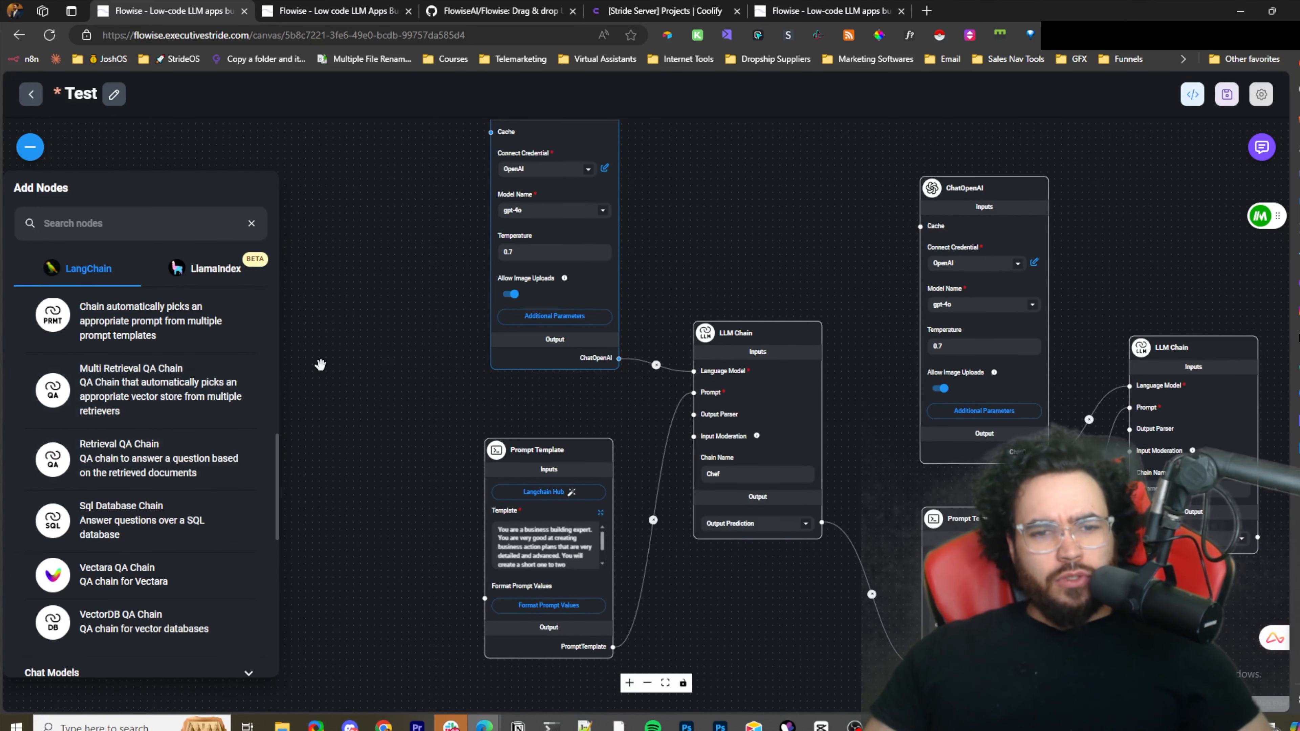
left_click_drag(331, 374, 323, 413)
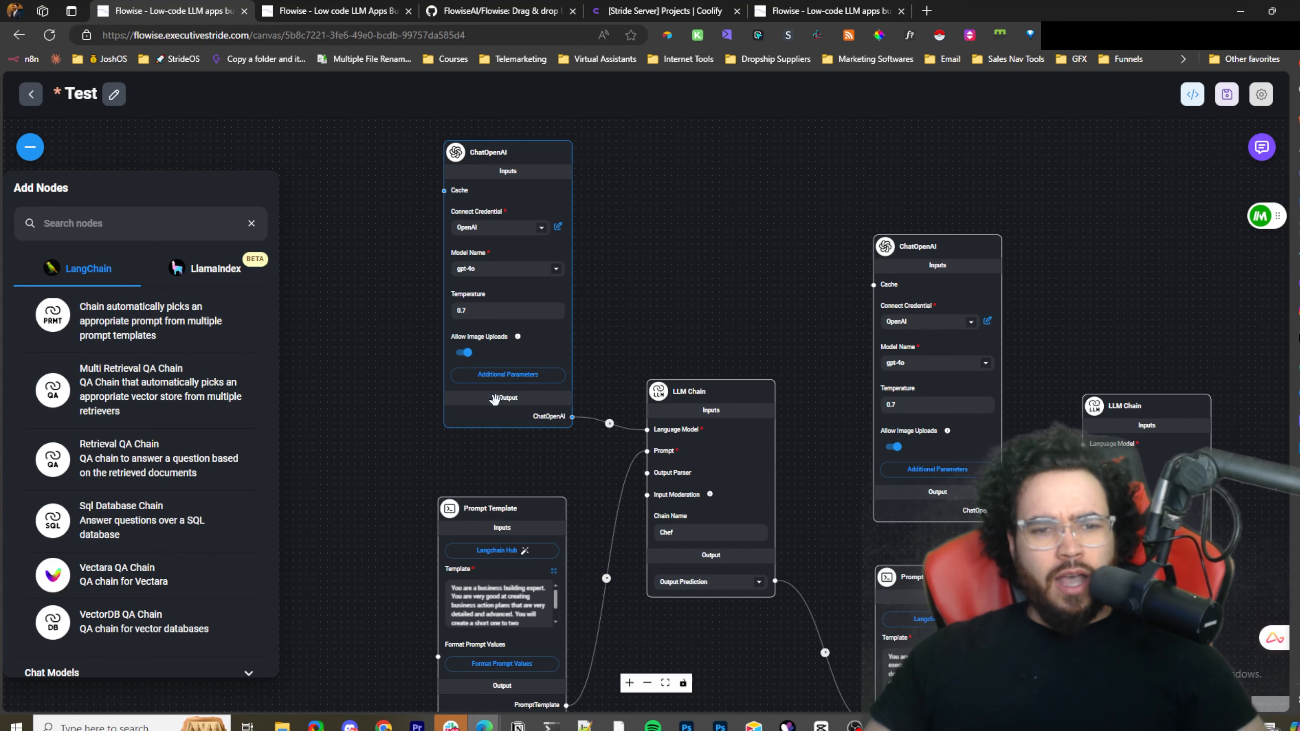
mouse_move(512, 385)
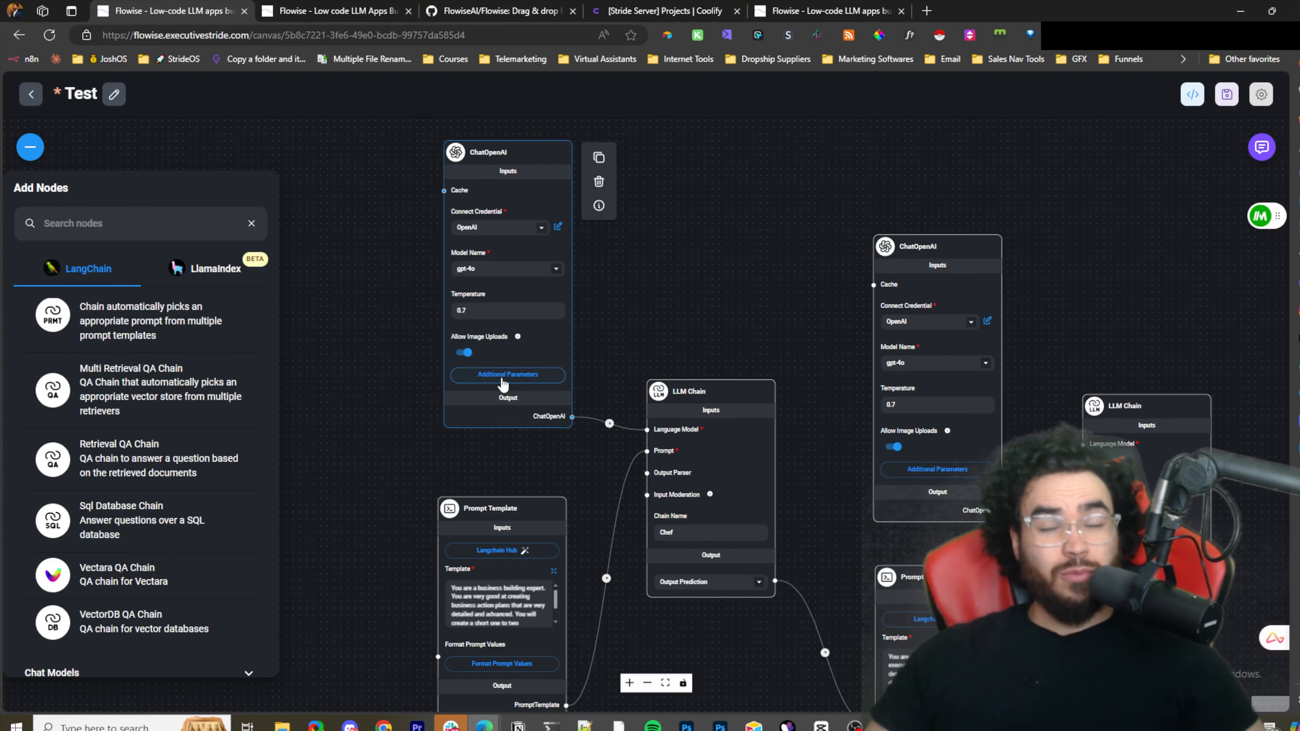
Shift the first LLM Chain node slightly and draw a connection from the ChatOpenAI output to its Language Model input.
scroll(500, 384, "up", 2)
left_click_drag(630, 370, 596, 265)
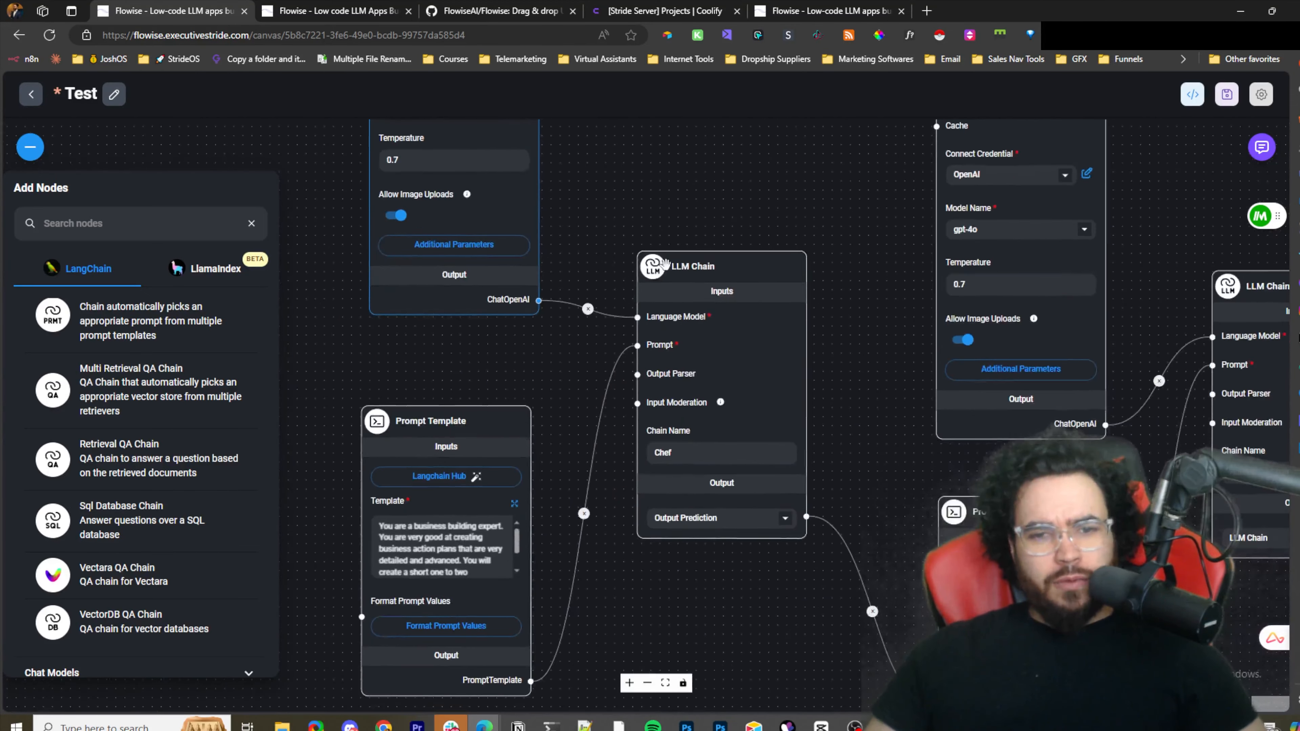
left_click_drag(695, 290, 711, 330)
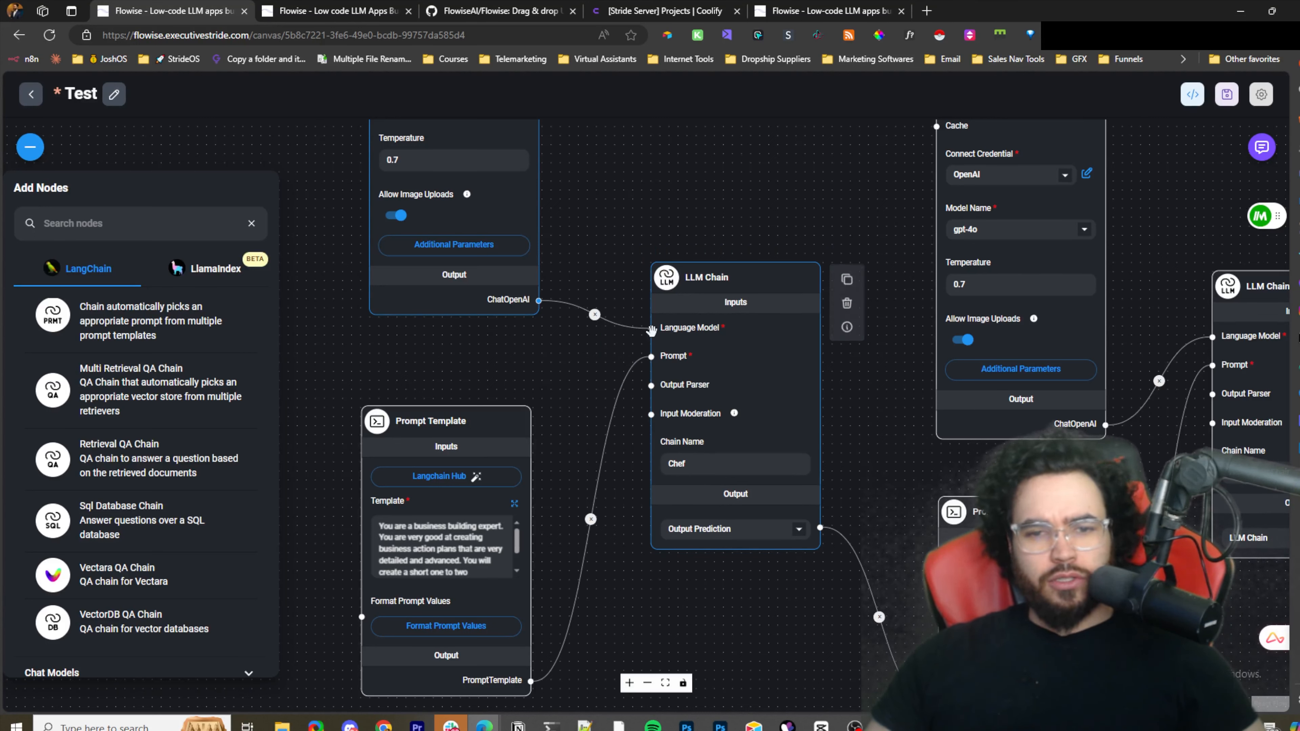
left_click_drag(537, 300, 644, 362)
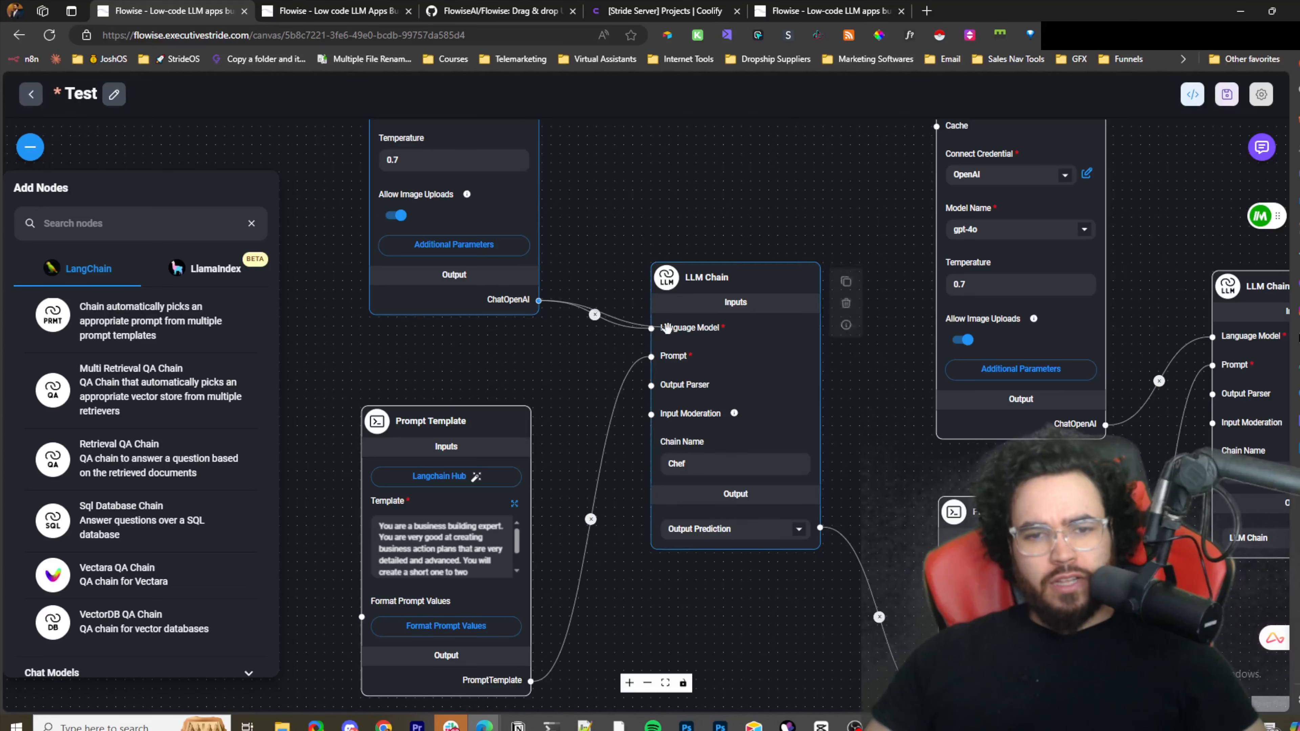
left_click(493, 301)
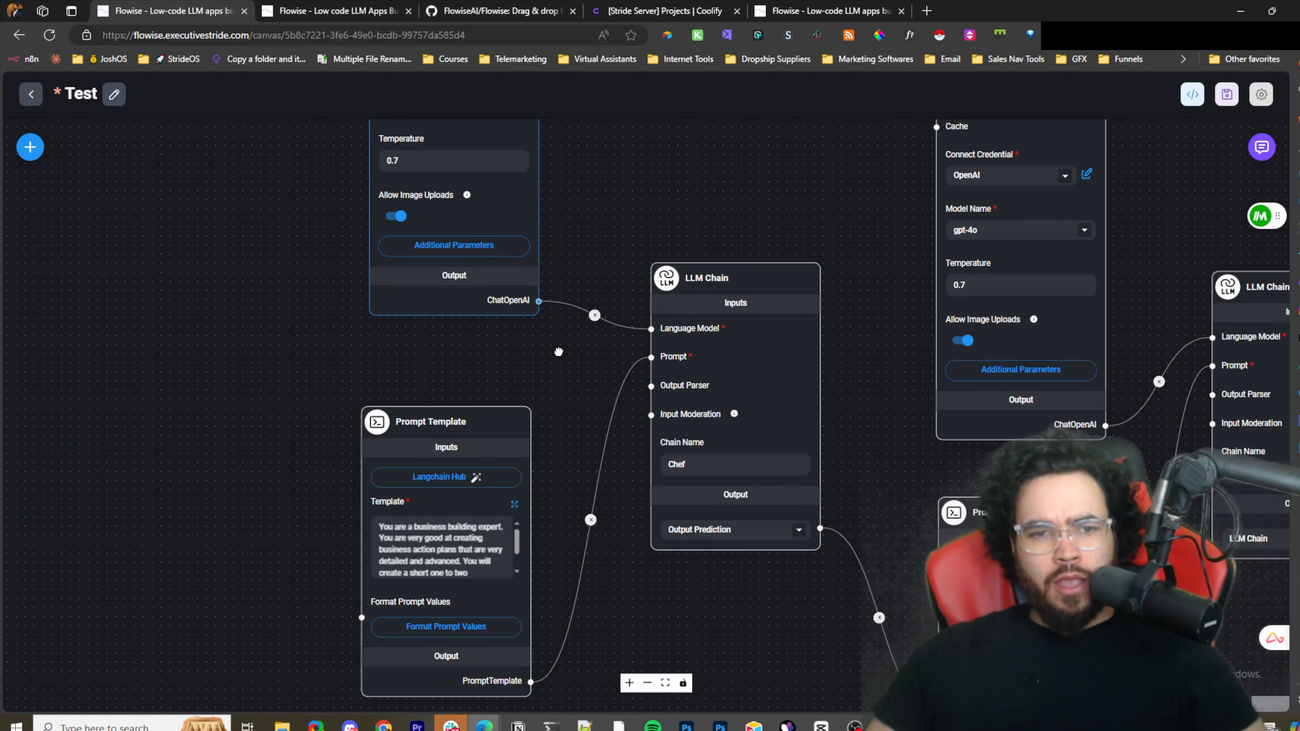
Move the first Prompt Template node aside and place it back just below the first ChatOpenAI node.
left_click_drag(559, 351, 683, 425)
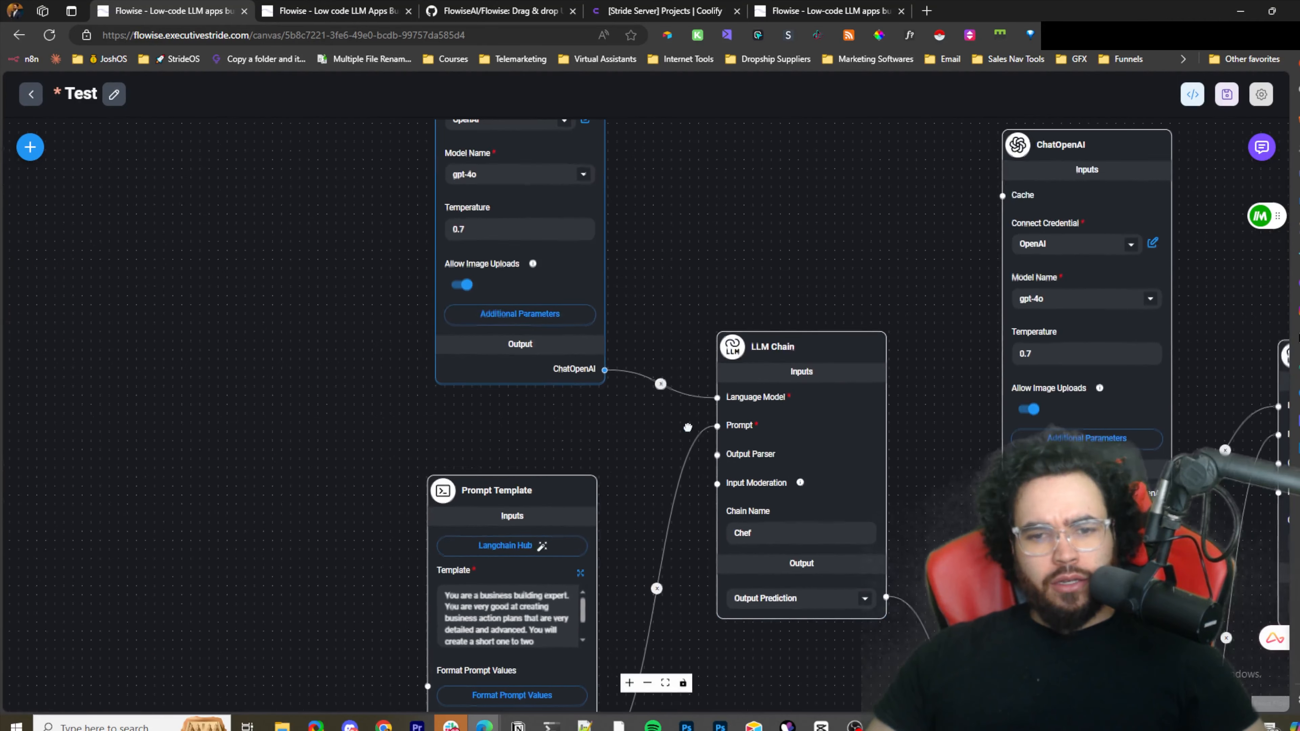
left_click_drag(507, 491, 411, 395)
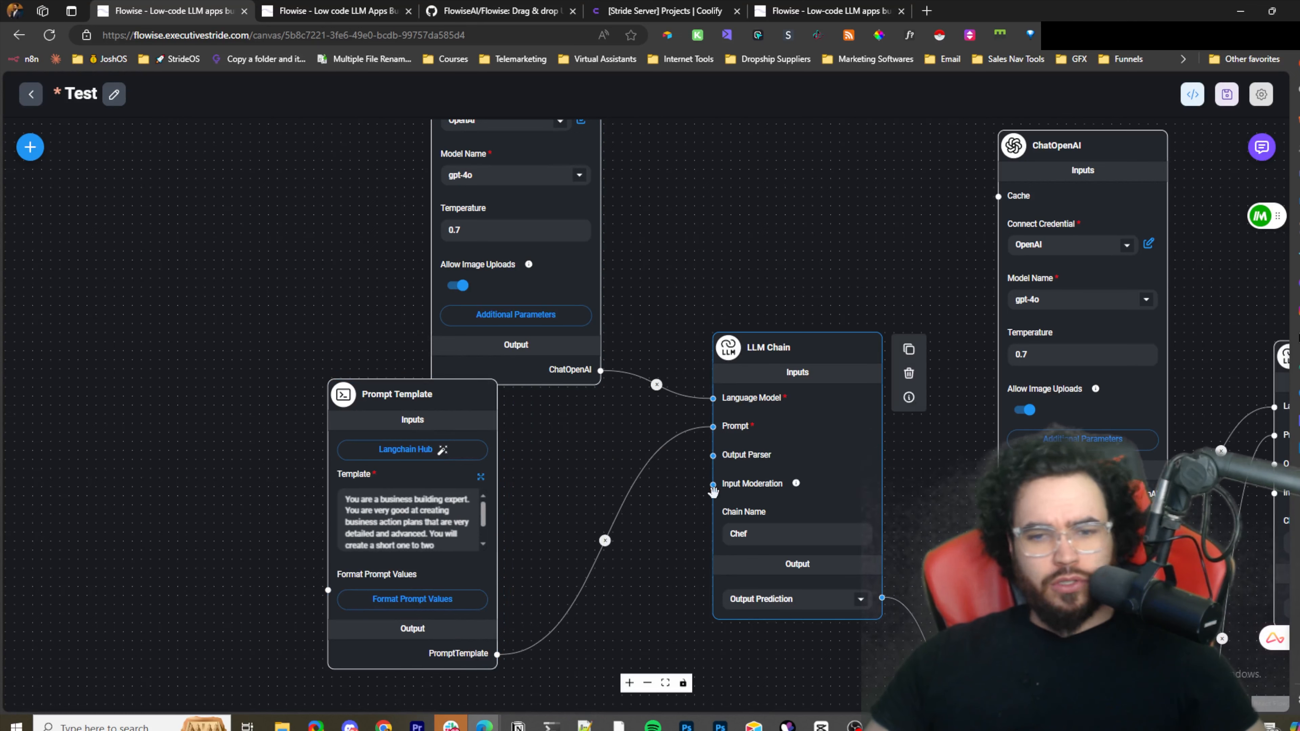
mouse_move(797, 485)
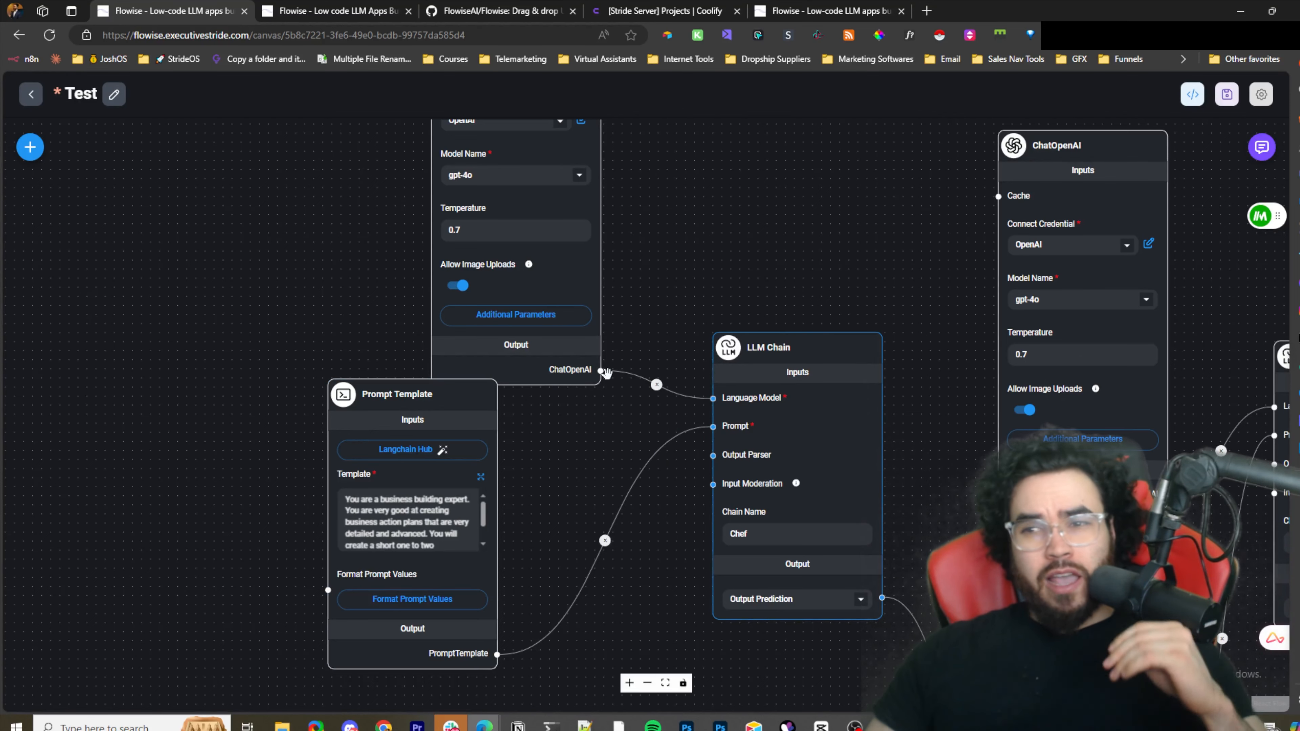
left_click_drag(460, 407, 560, 463)
Turn Allow Image Uploads off and back on in the first ChatOpenAI node.
scroll(641, 405, "down", 2)
left_click_drag(708, 342, 697, 379)
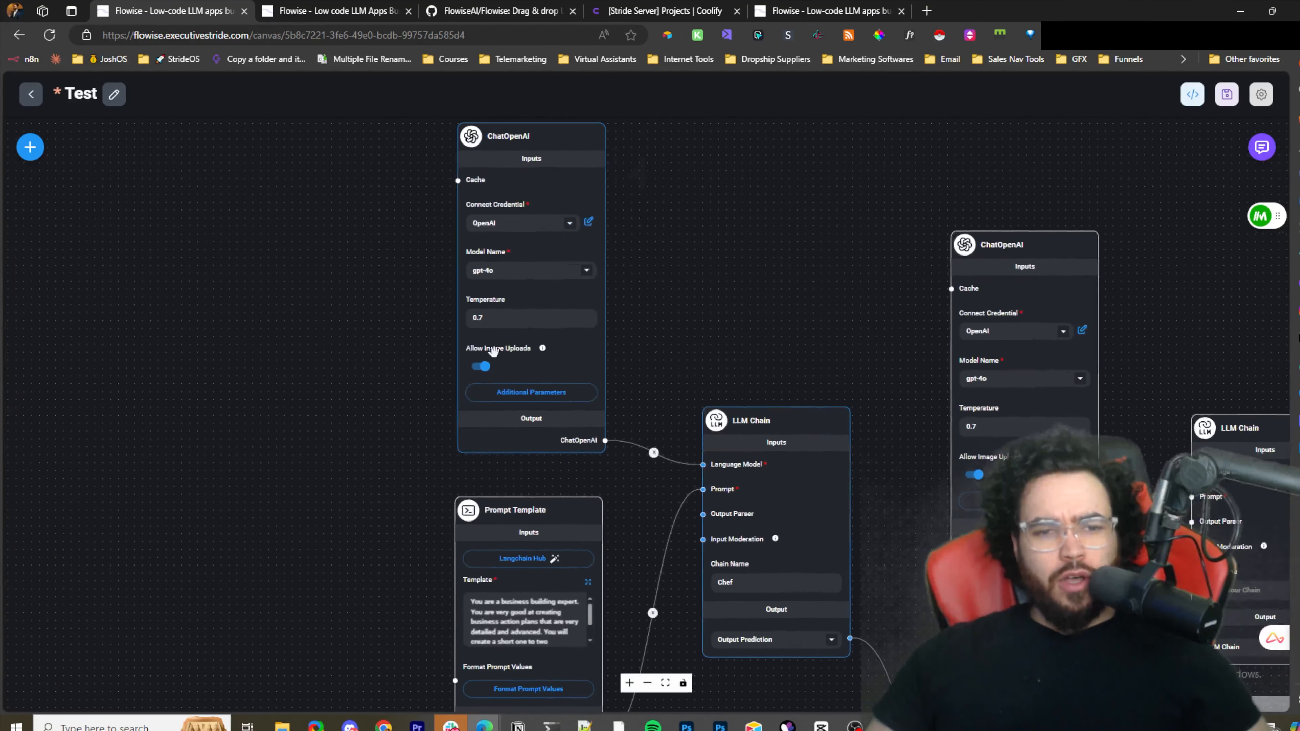
left_click(481, 366)
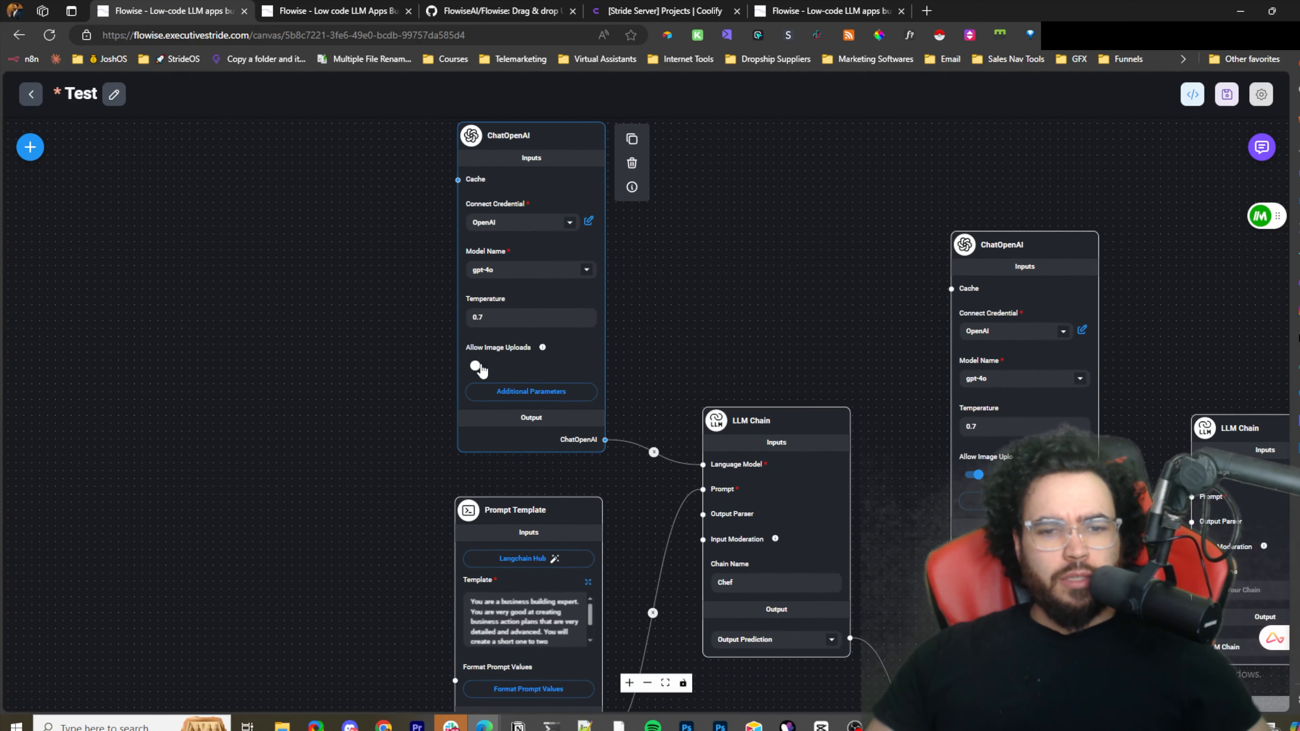
left_click(479, 367)
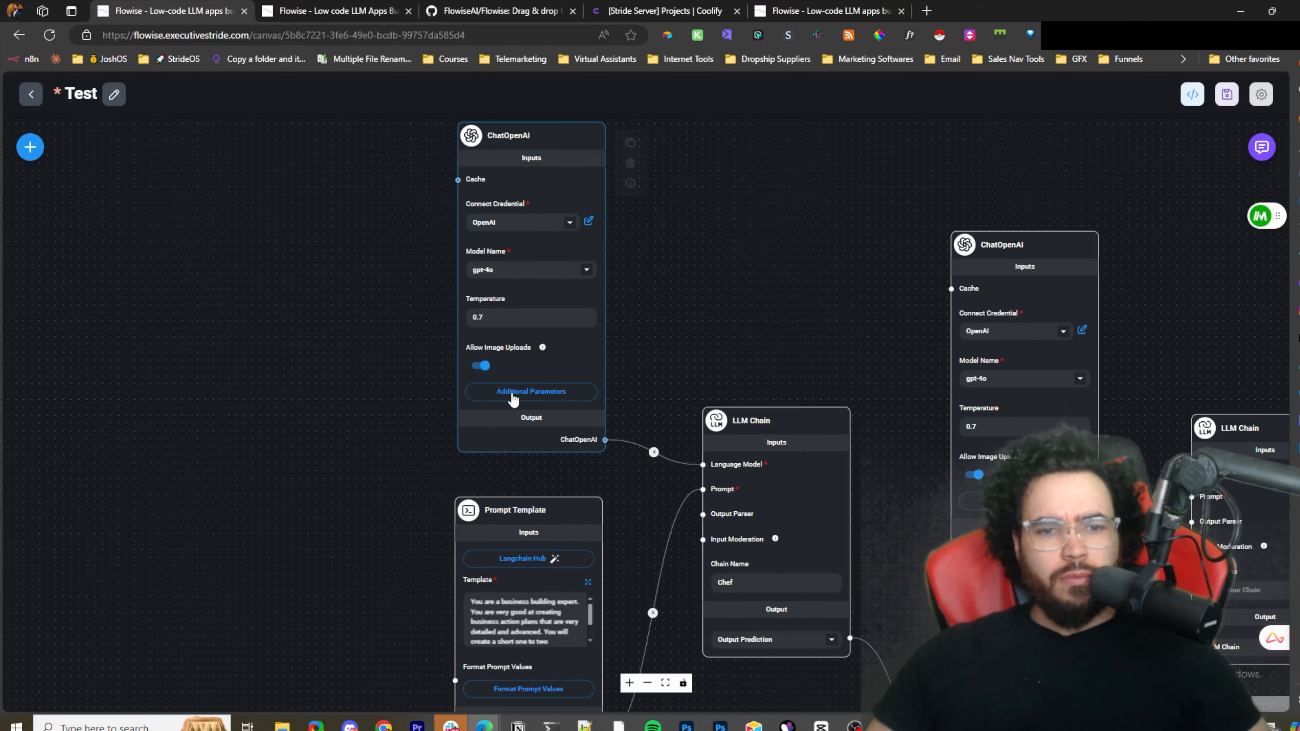
Look through the first ChatOpenAI node's additional parameters, from Max Tokens down to Image Resolution, and close them.
left_click(527, 395)
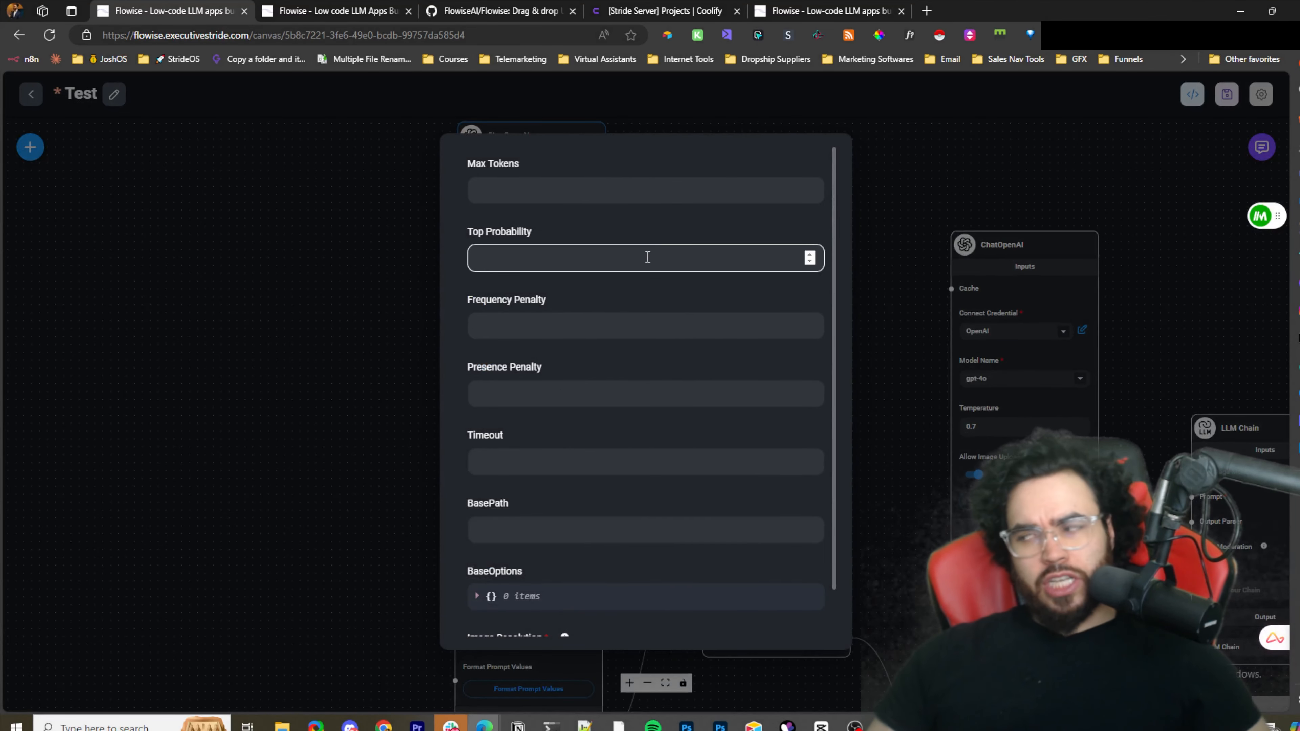
scroll(653, 240, "down", 1)
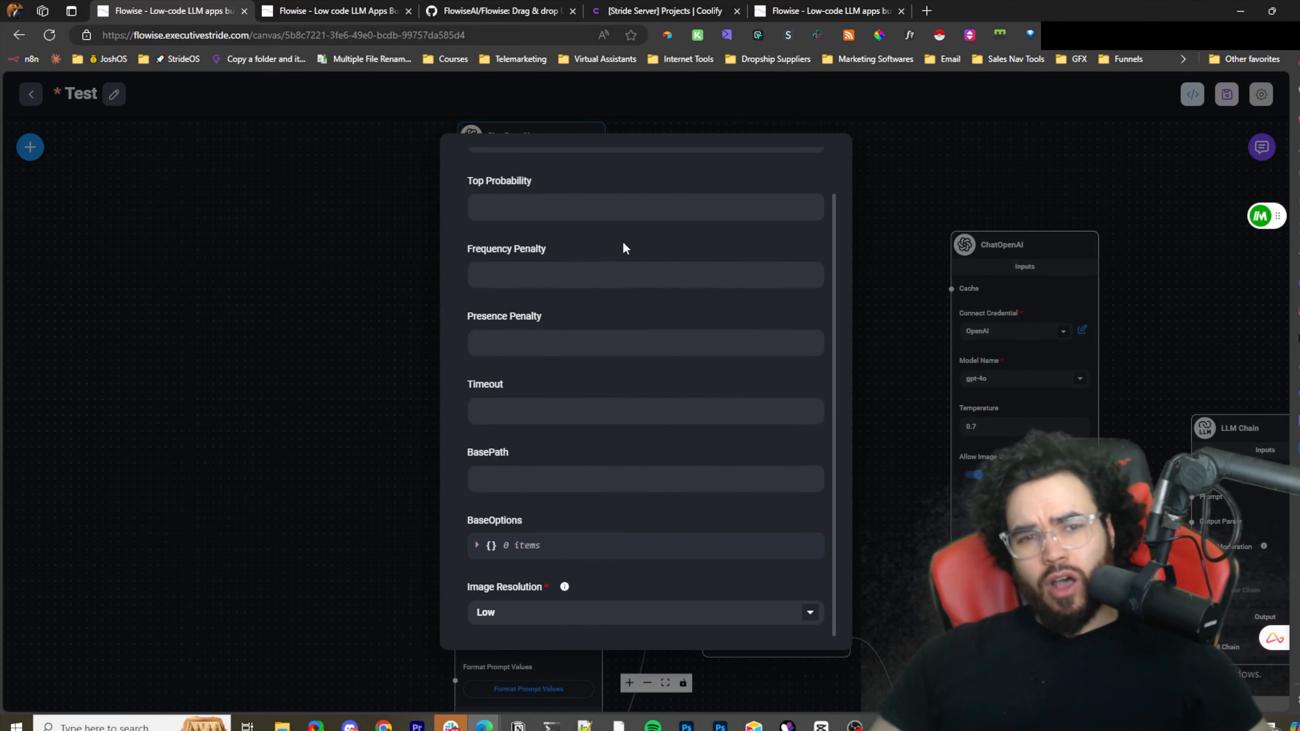
left_click(525, 206)
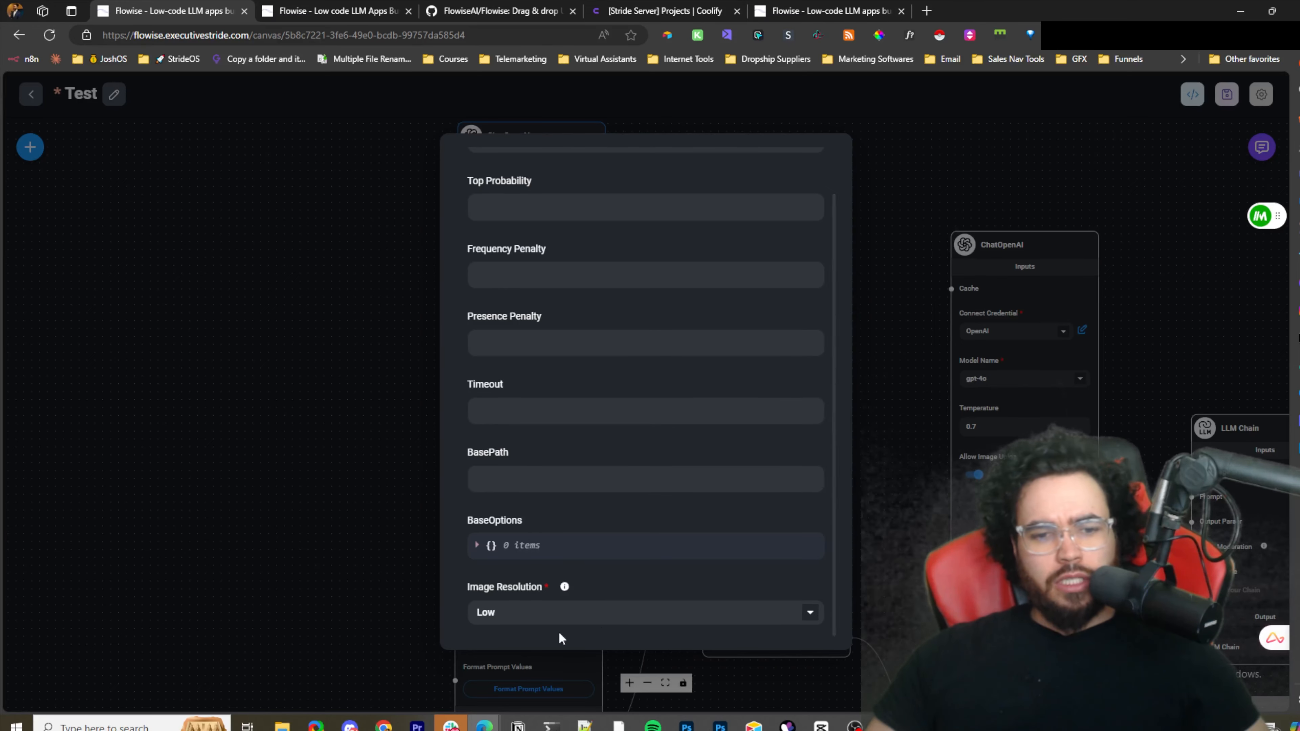
left_click(611, 611)
left_click(876, 517)
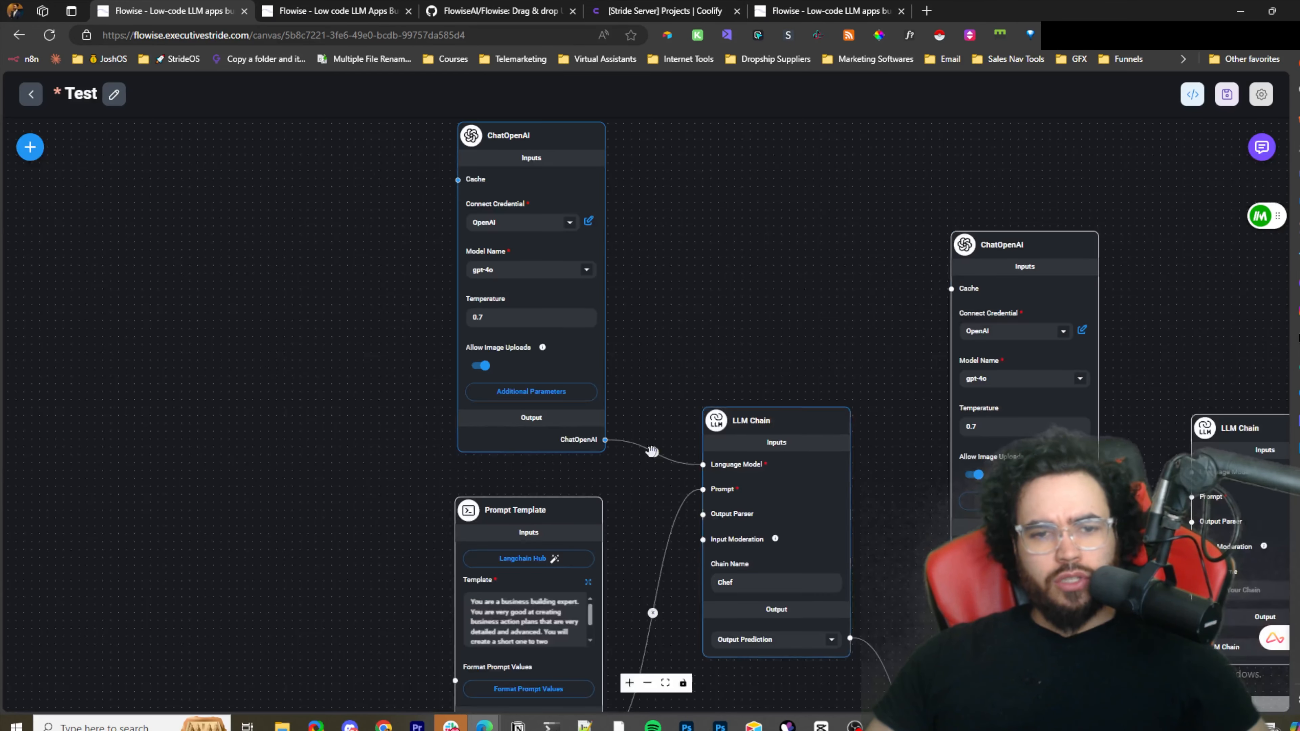
Change the chain name of the first LLM Chain node to "Business Planner".
left_click_drag(604, 339, 576, 222)
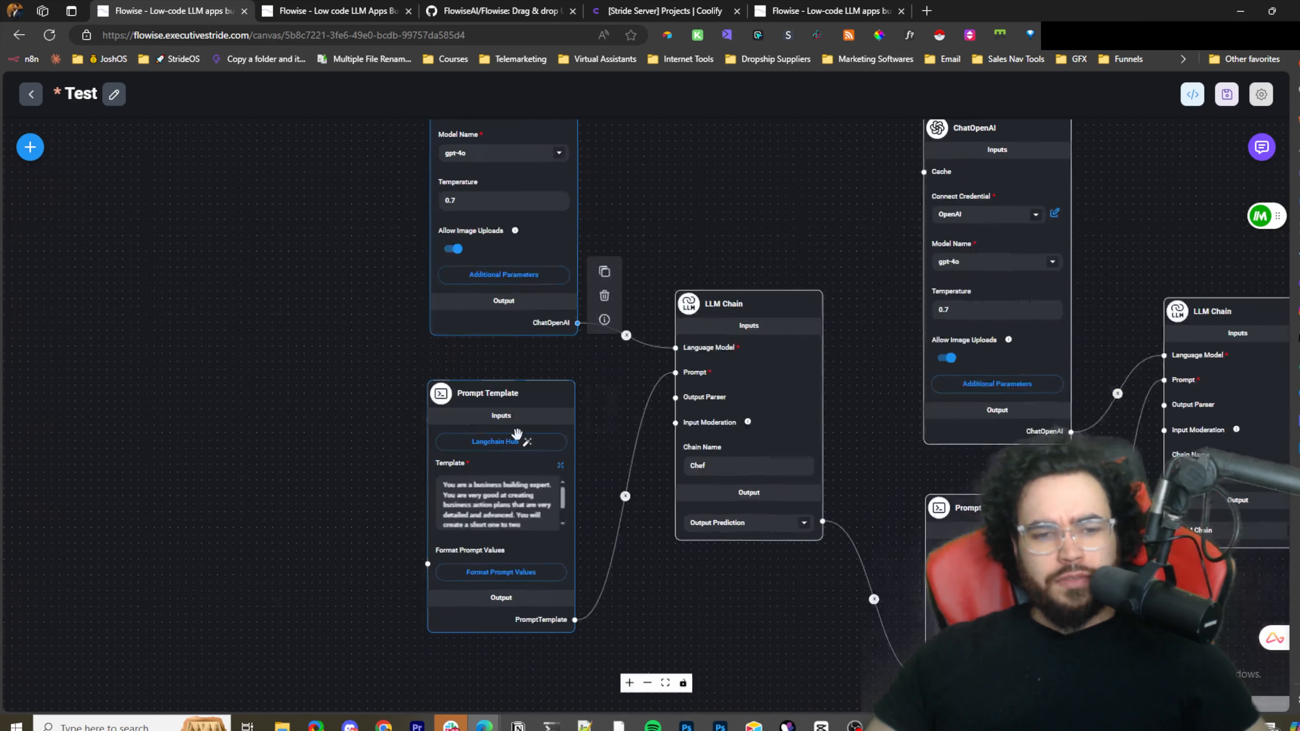
left_click_drag(585, 460, 559, 385)
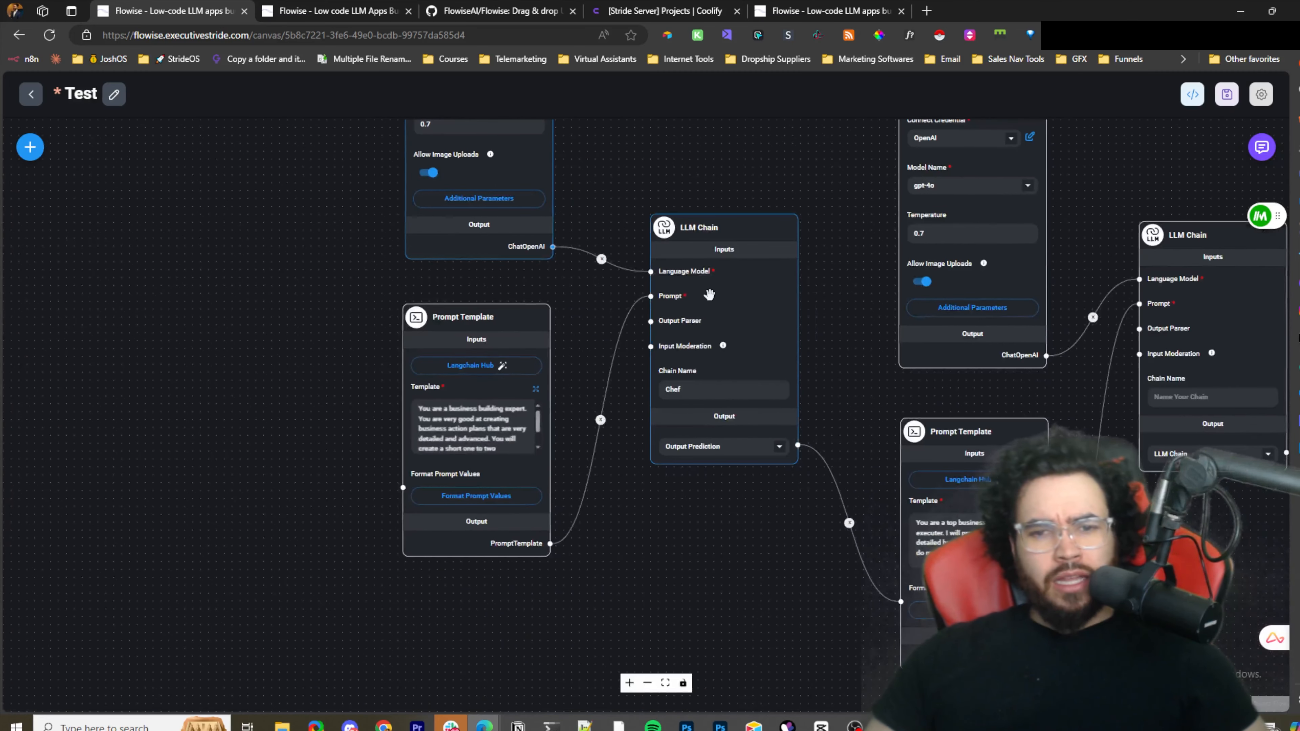
left_click(728, 393)
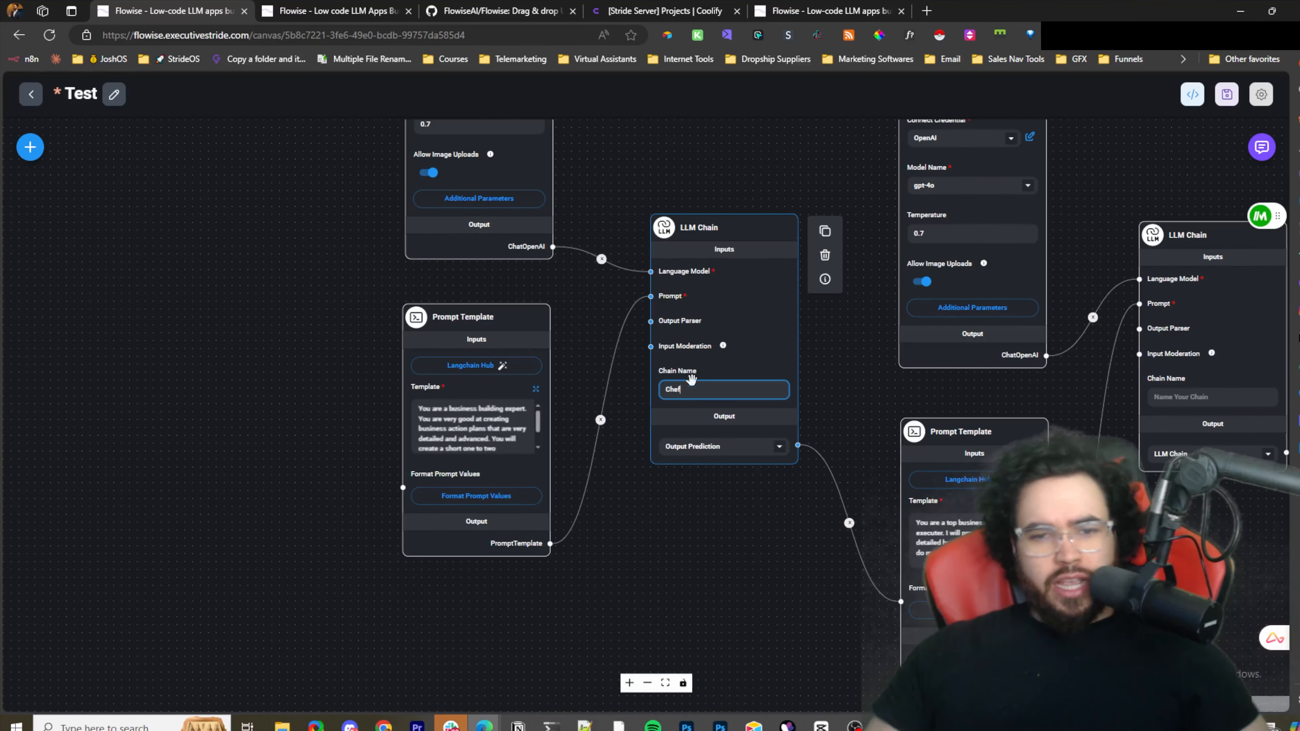
left_click_drag(685, 385, 668, 391)
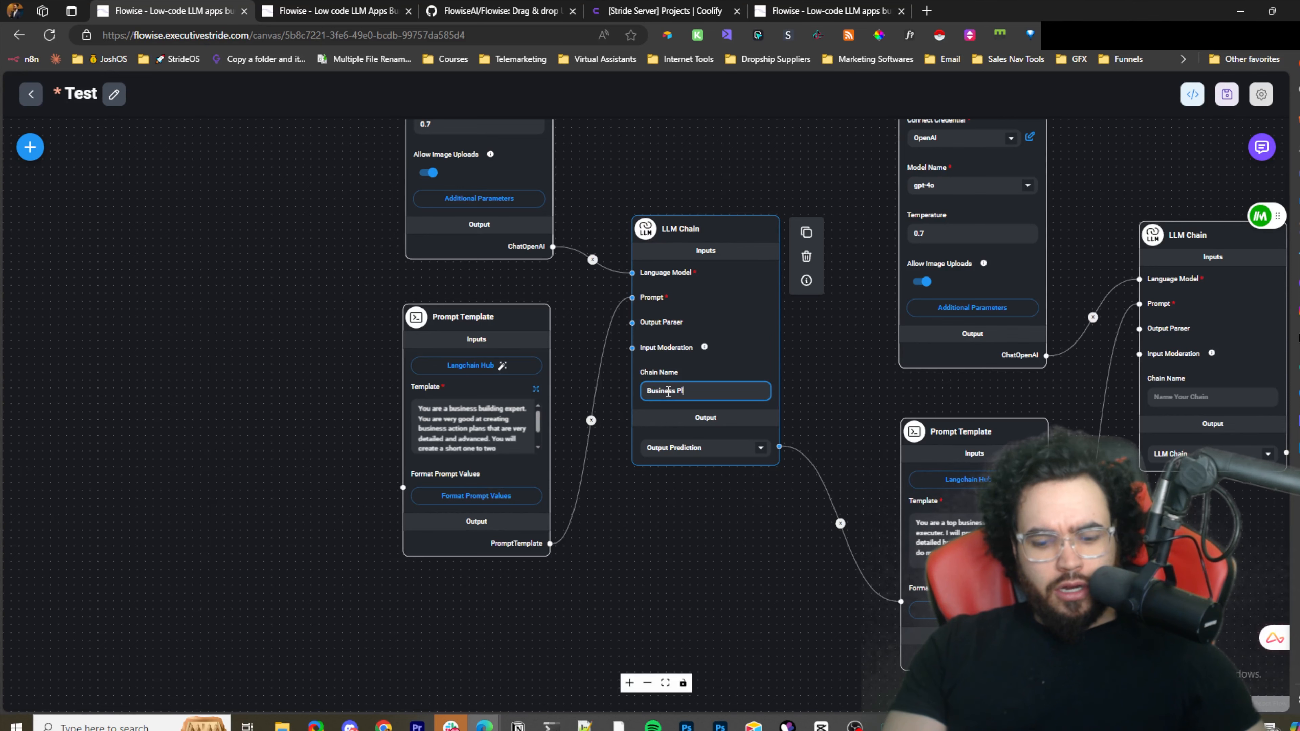
type("er")
left_click(790, 406)
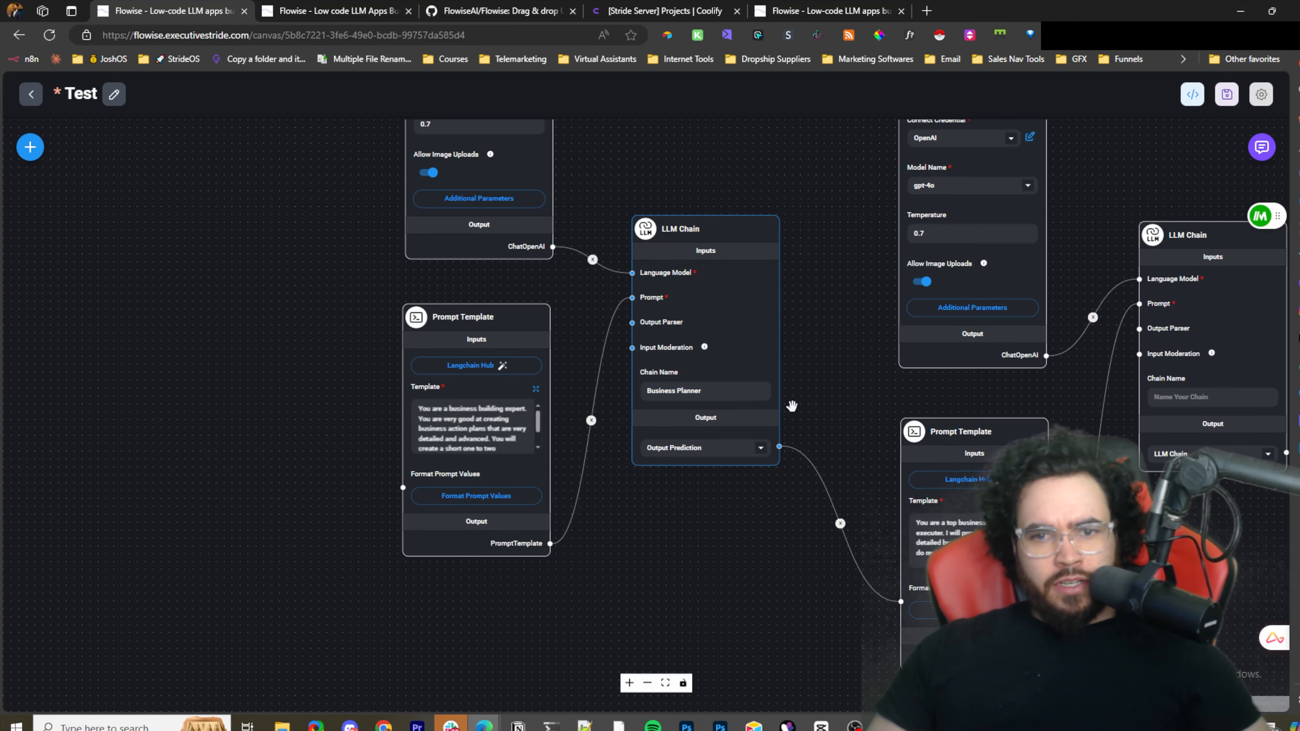
Check the Chain Name fields of both LLM Chain nodes and save the Test chatflow.
right_click(711, 406)
left_click_drag(880, 388, 749, 395)
mouse_move(598, 310)
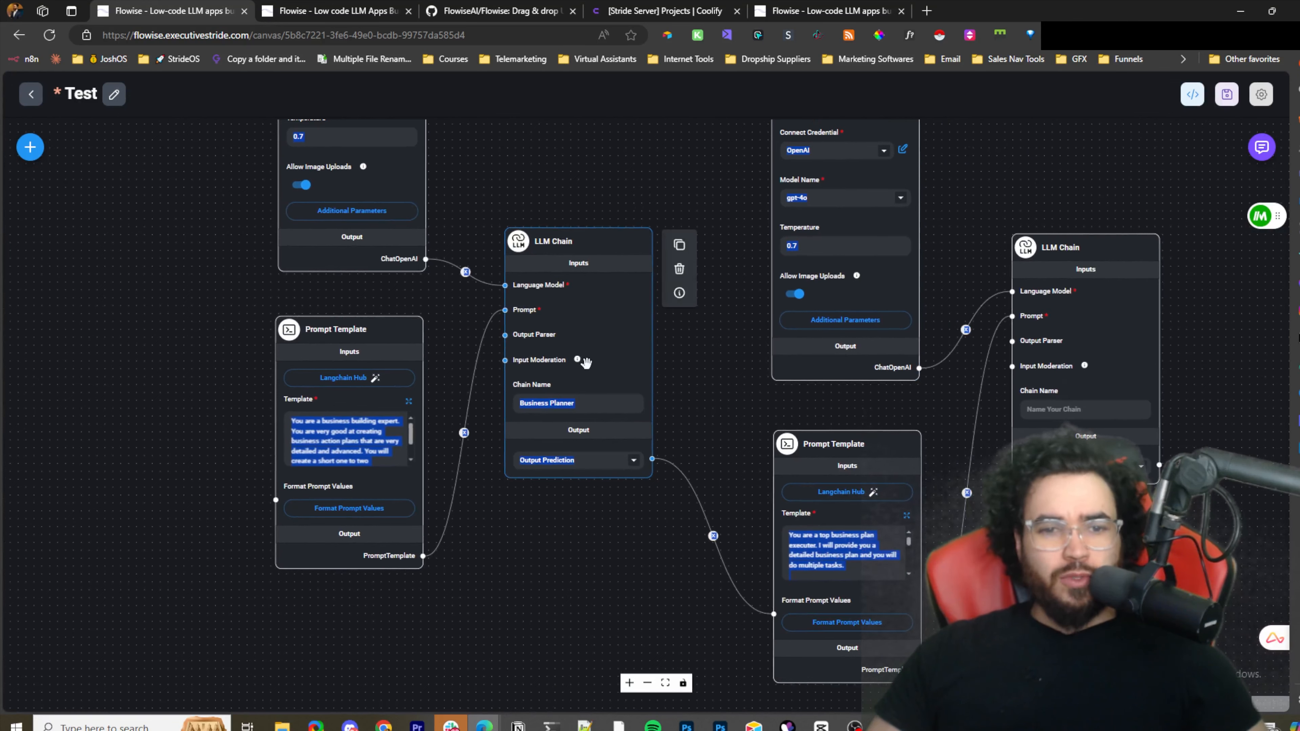
left_click(1063, 414)
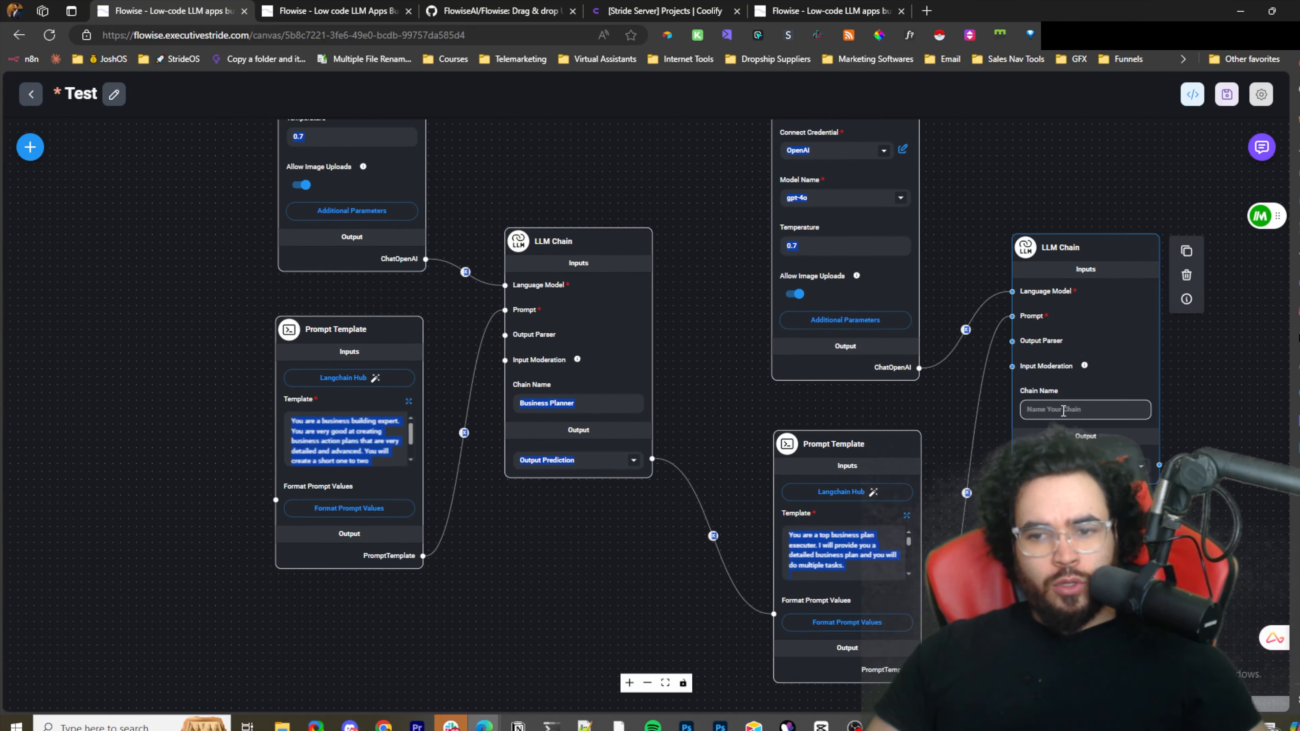
left_click_drag(1095, 416, 961, 425)
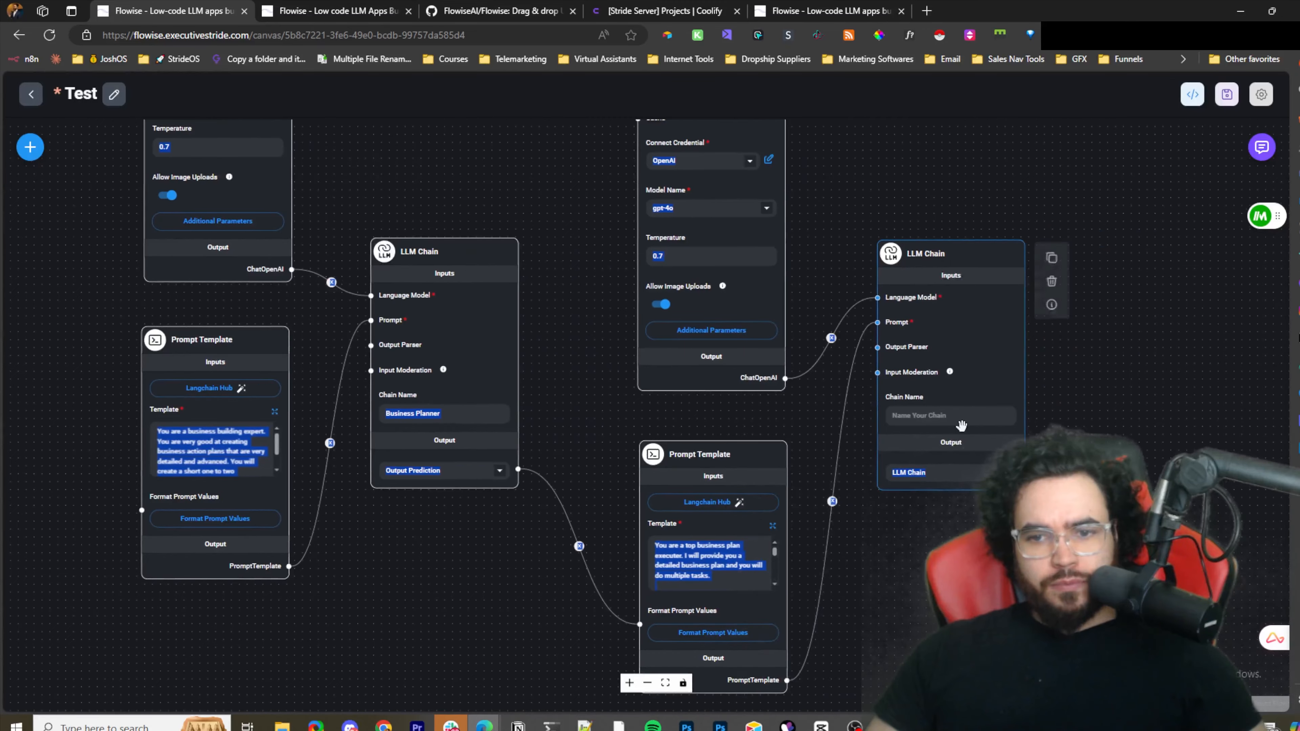
left_click(924, 420)
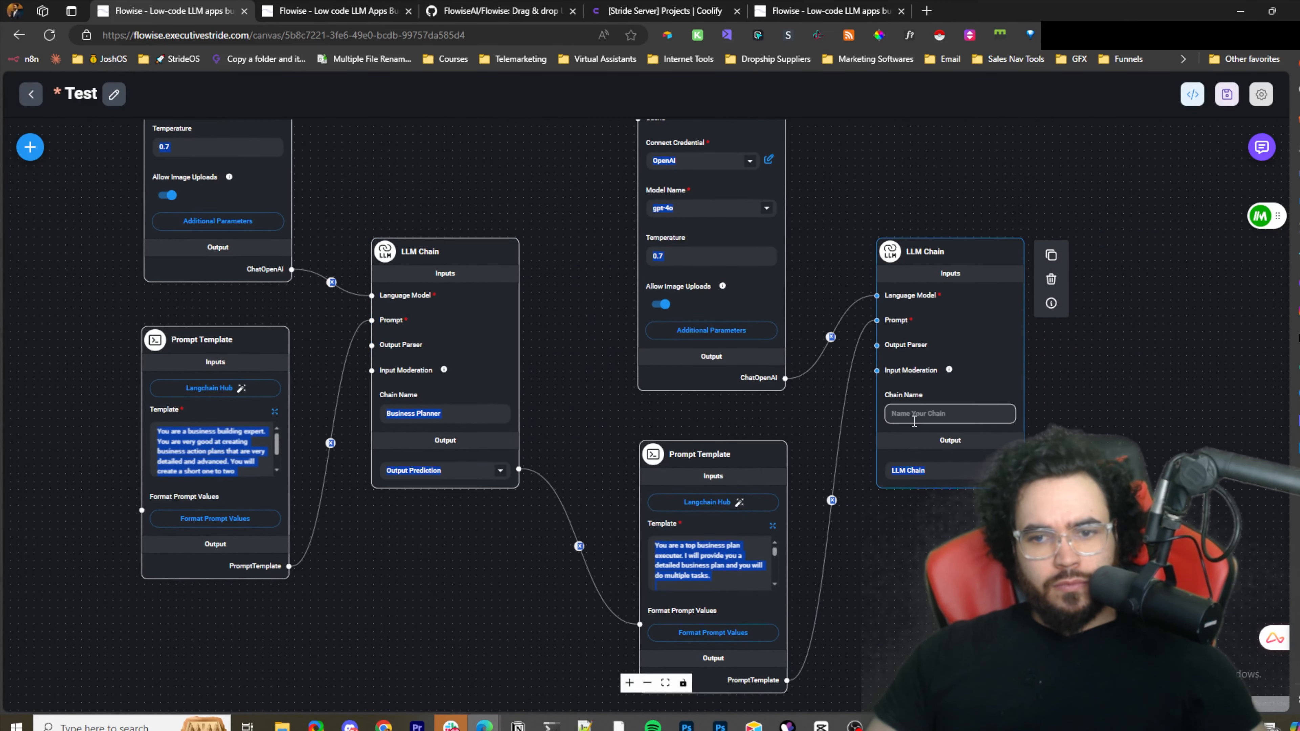
left_click(455, 410)
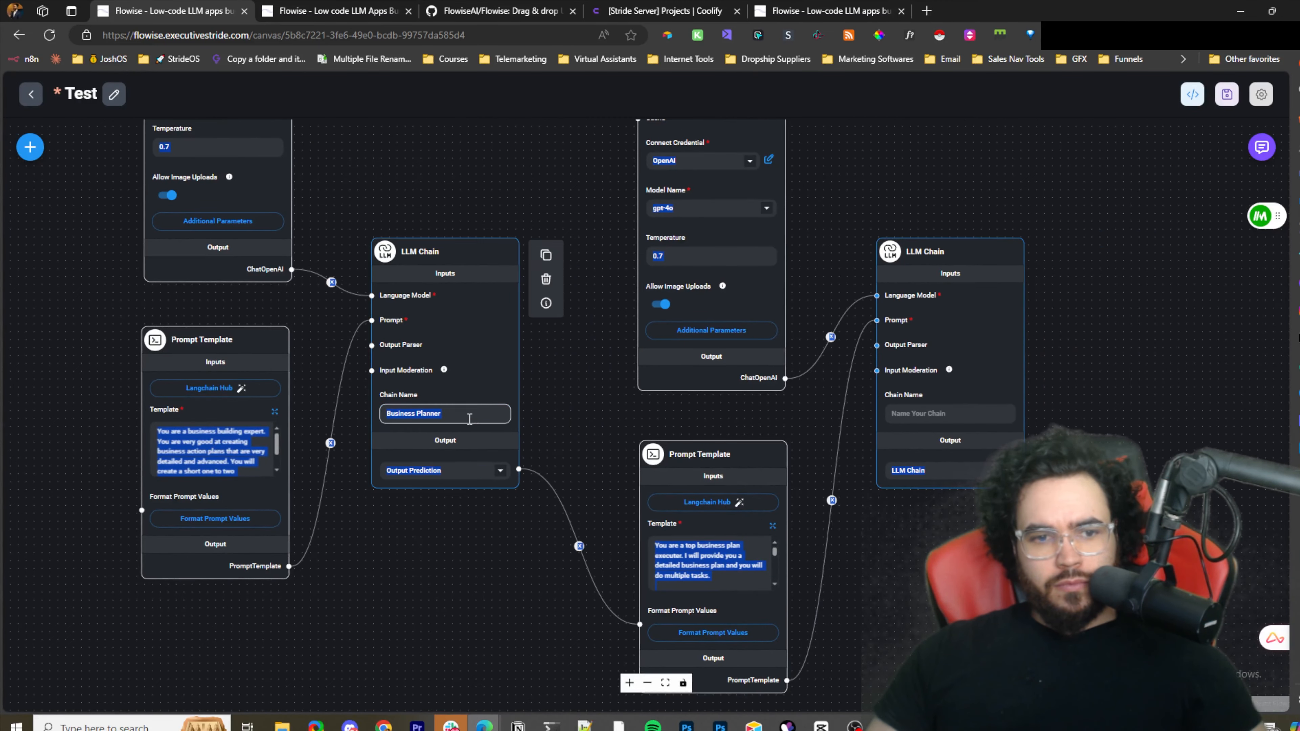
left_click(1227, 94)
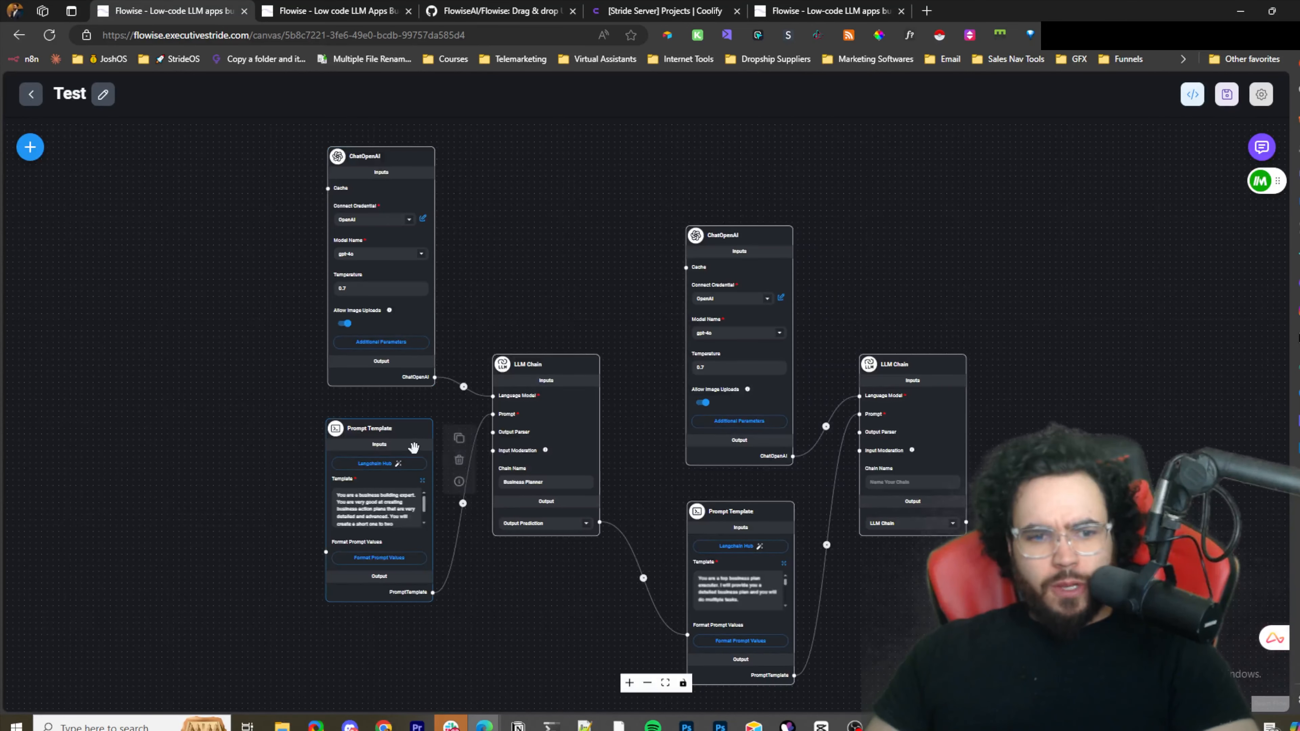
Set the chain name of the second LLM Chain node to "Business Executer".
left_click(886, 482)
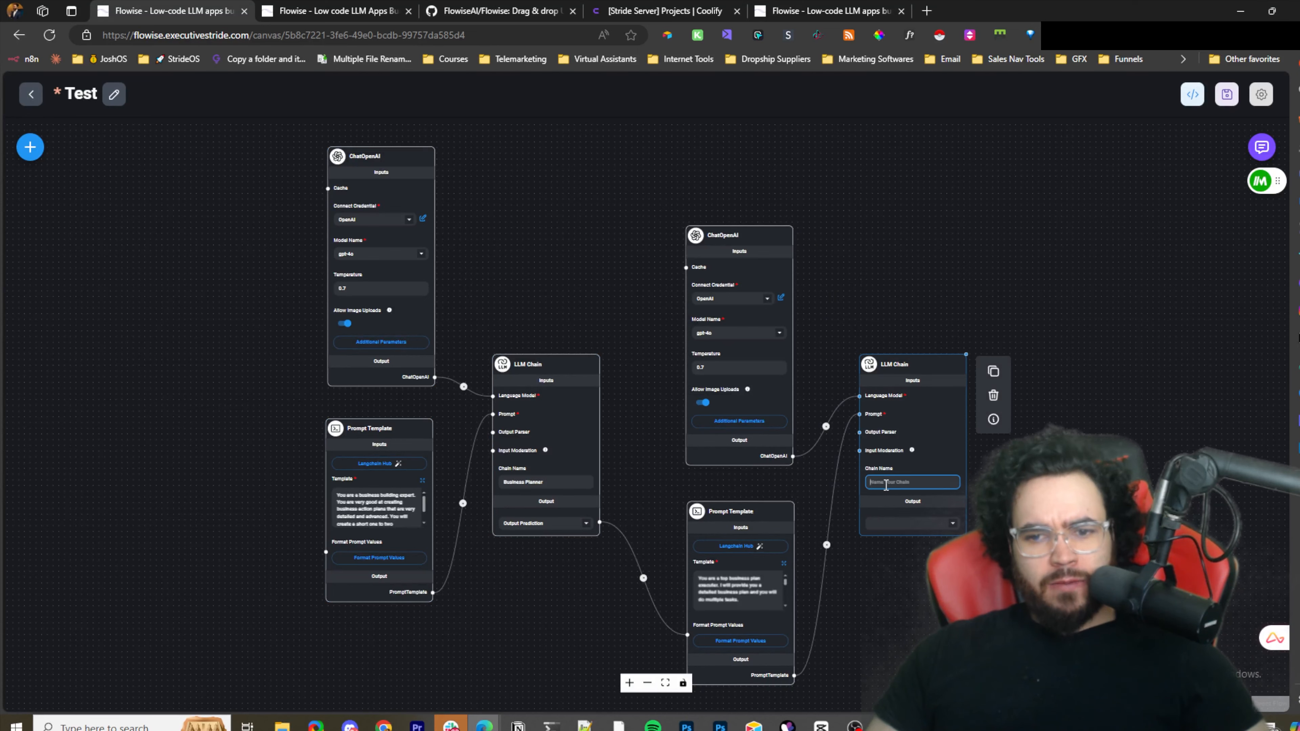
type("Bus")
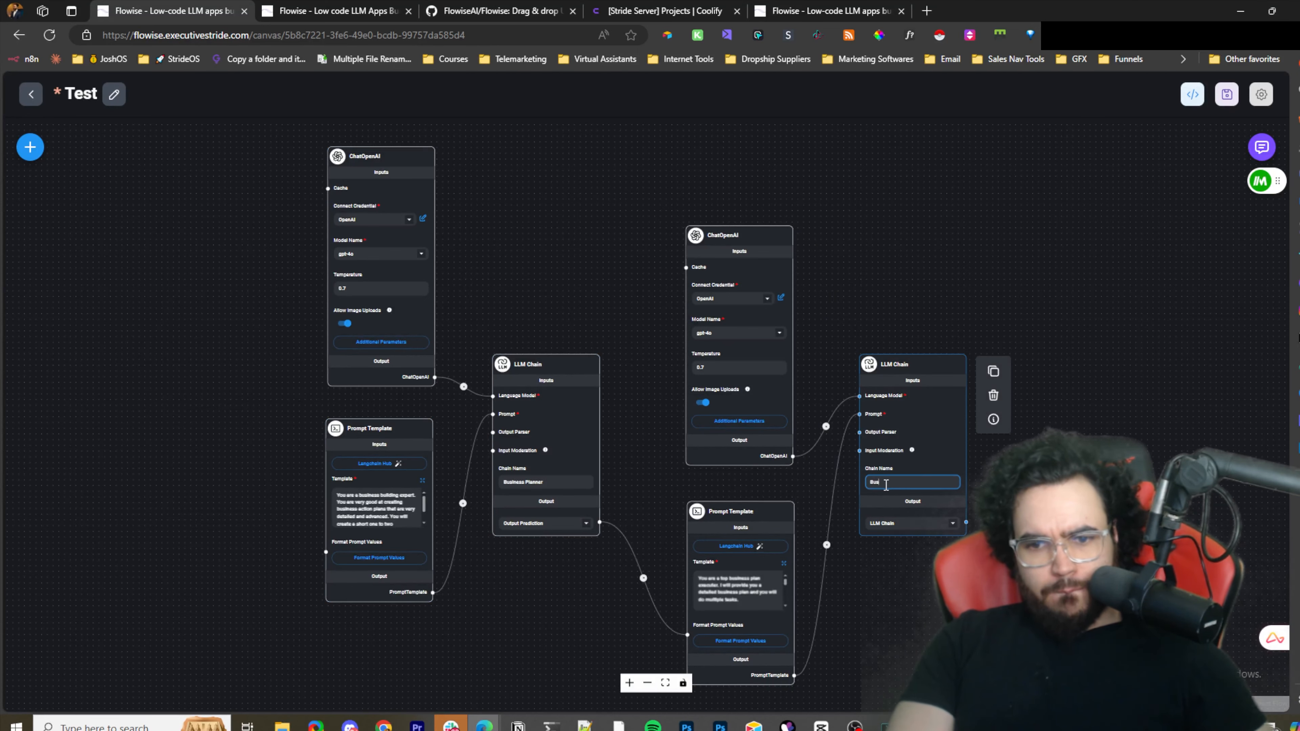
type("iness")
scroll(885, 436, "up", 3)
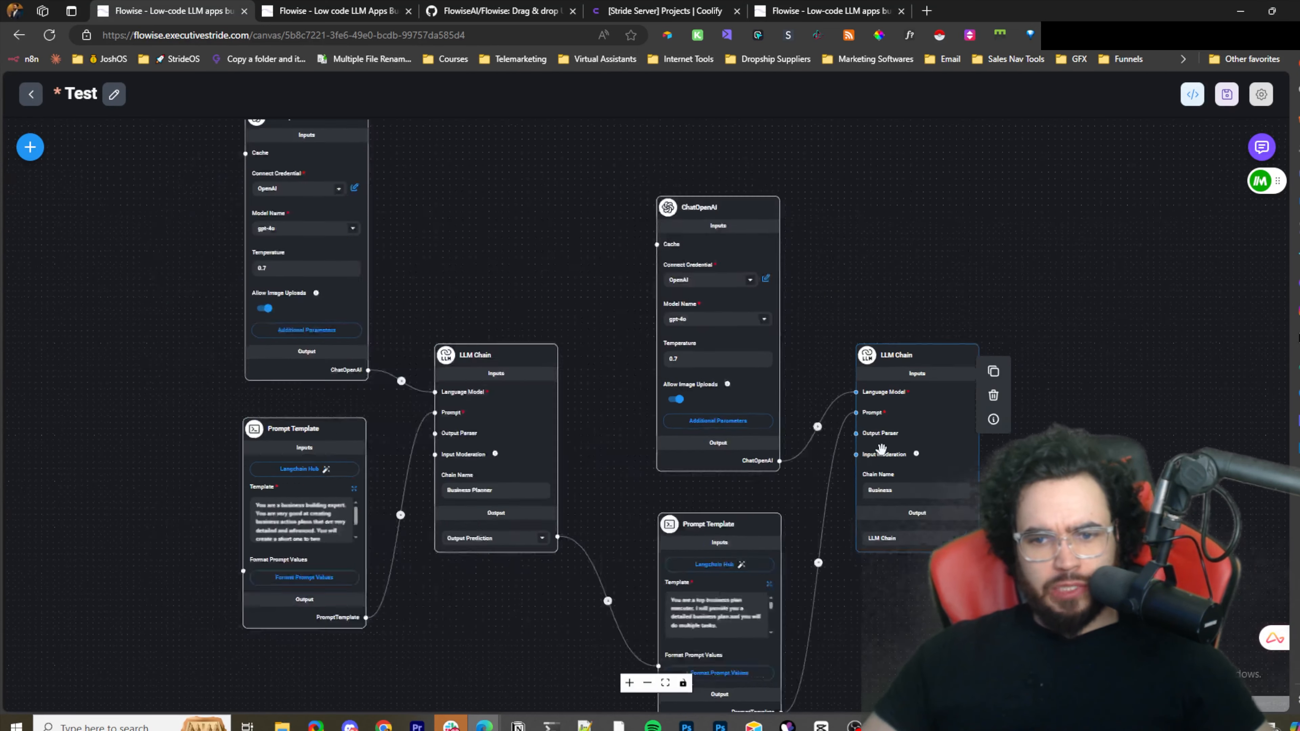
scroll(1049, 547, "up", 1)
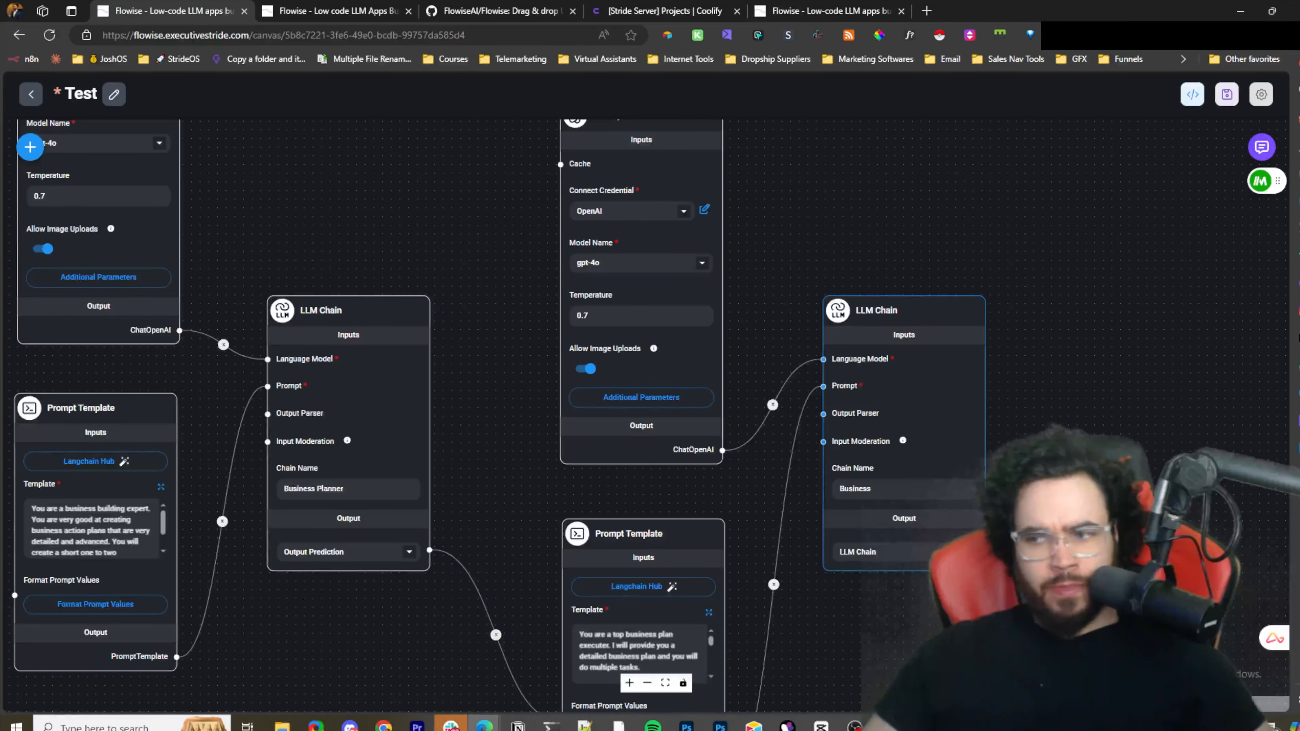
left_click(913, 490)
type("Exe")
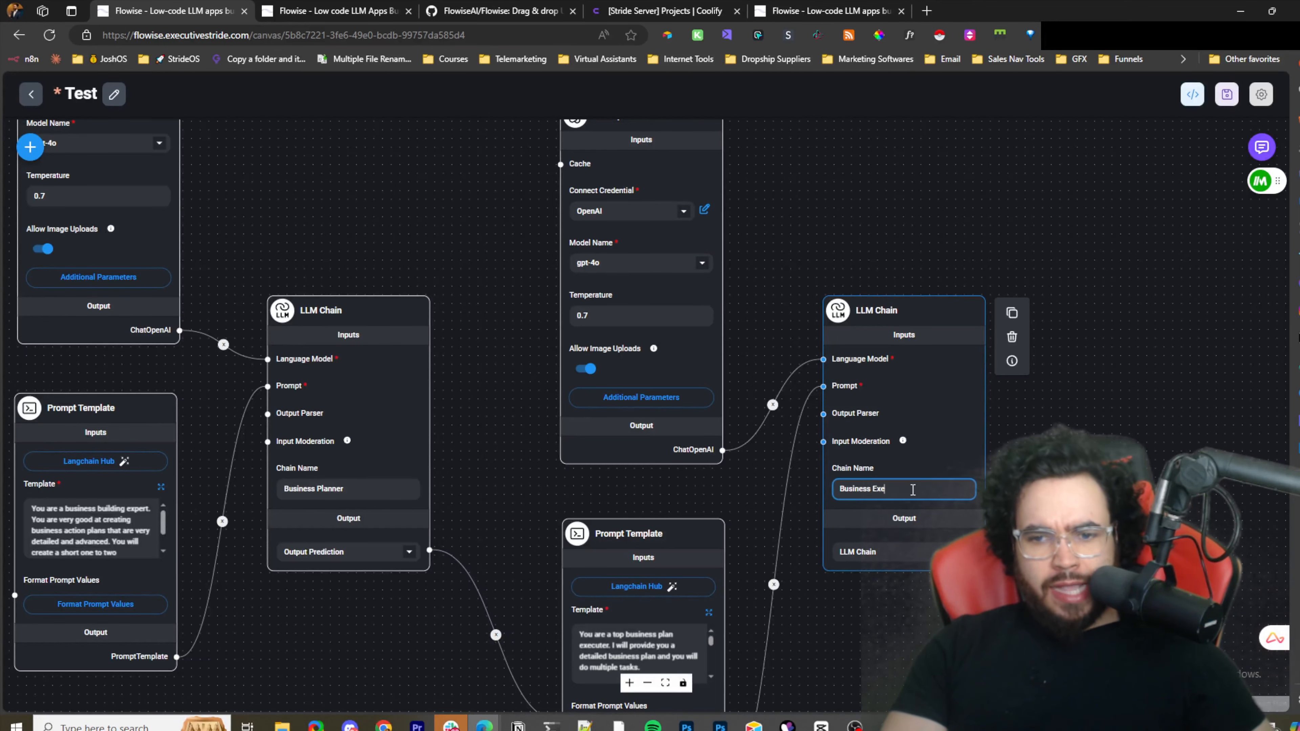
type("cuter")
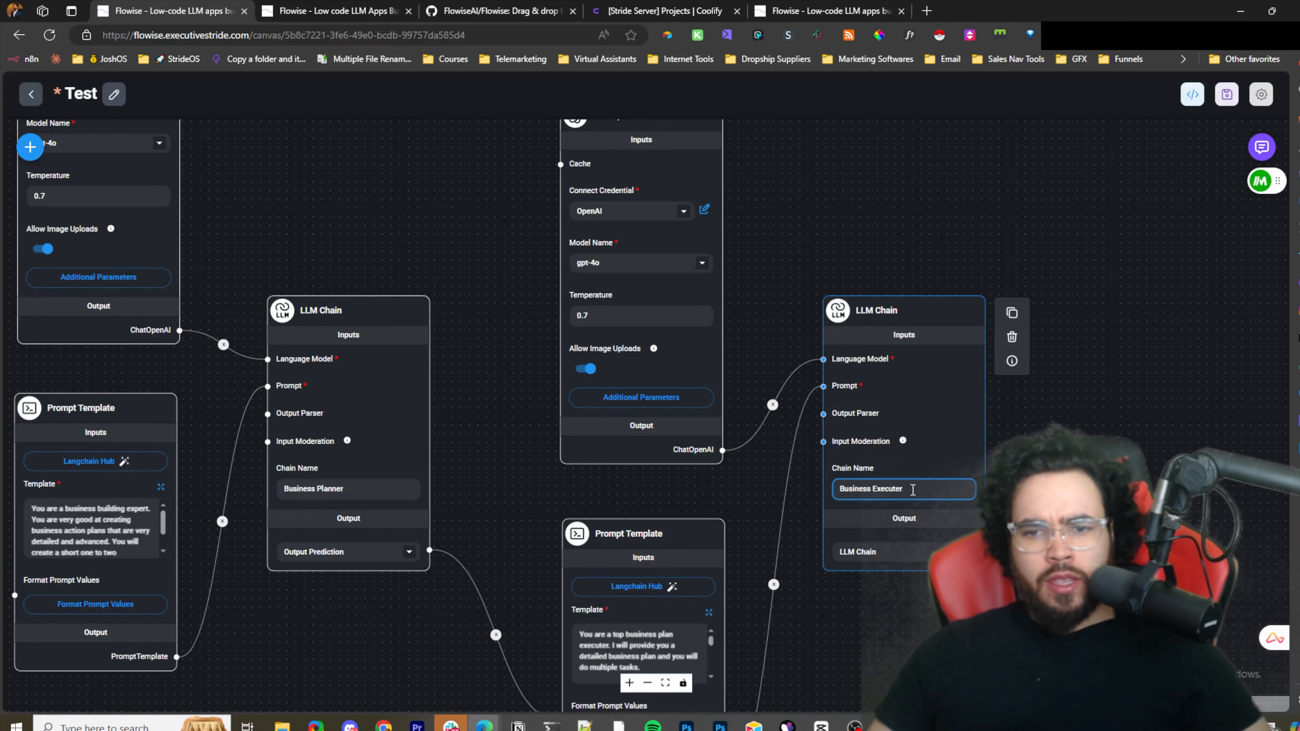
left_click_drag(610, 556, 793, 459)
scroll(669, 424, "down", 2)
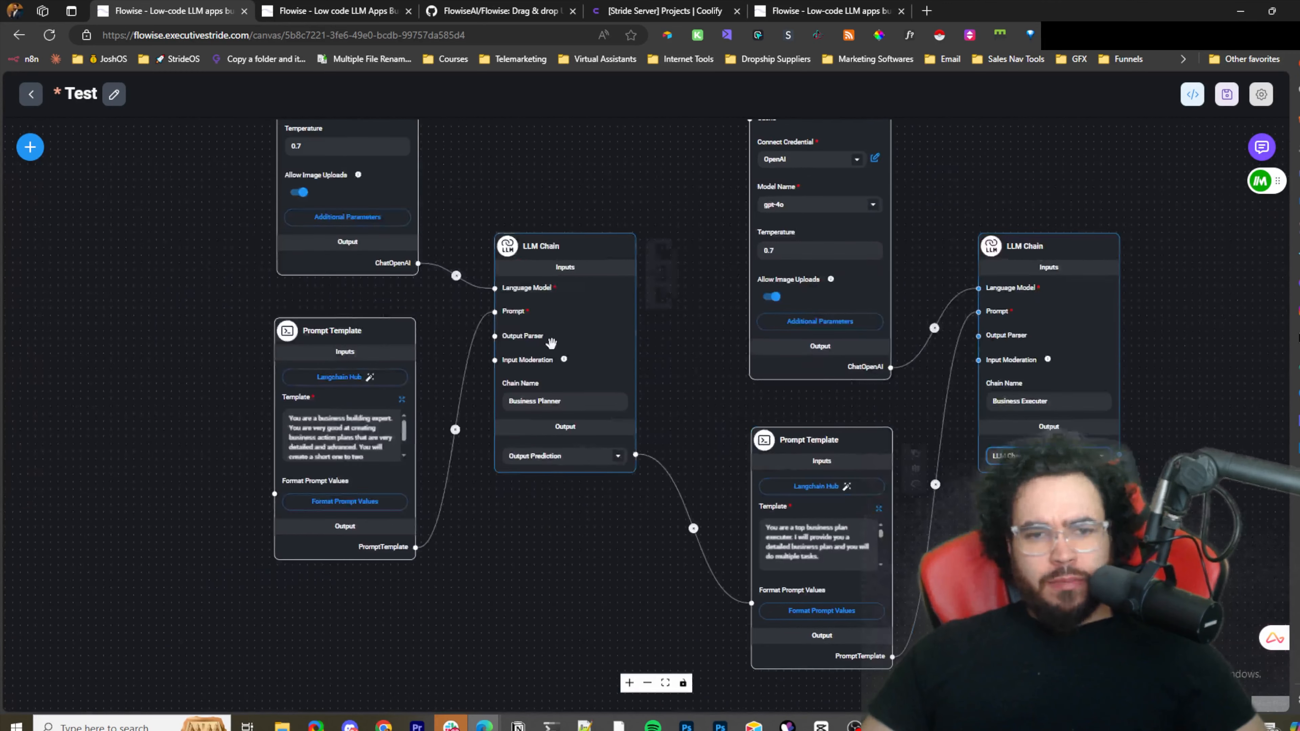
left_click(573, 404)
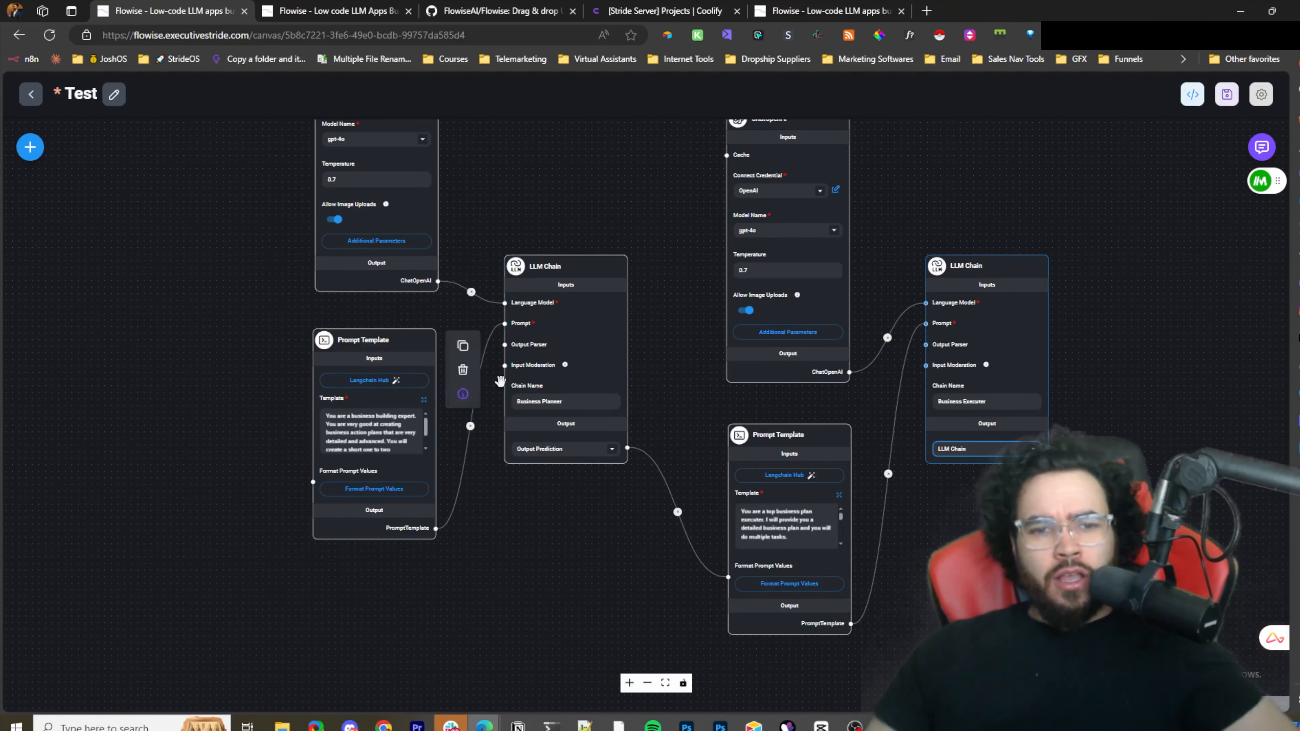
key("ctrl+a")
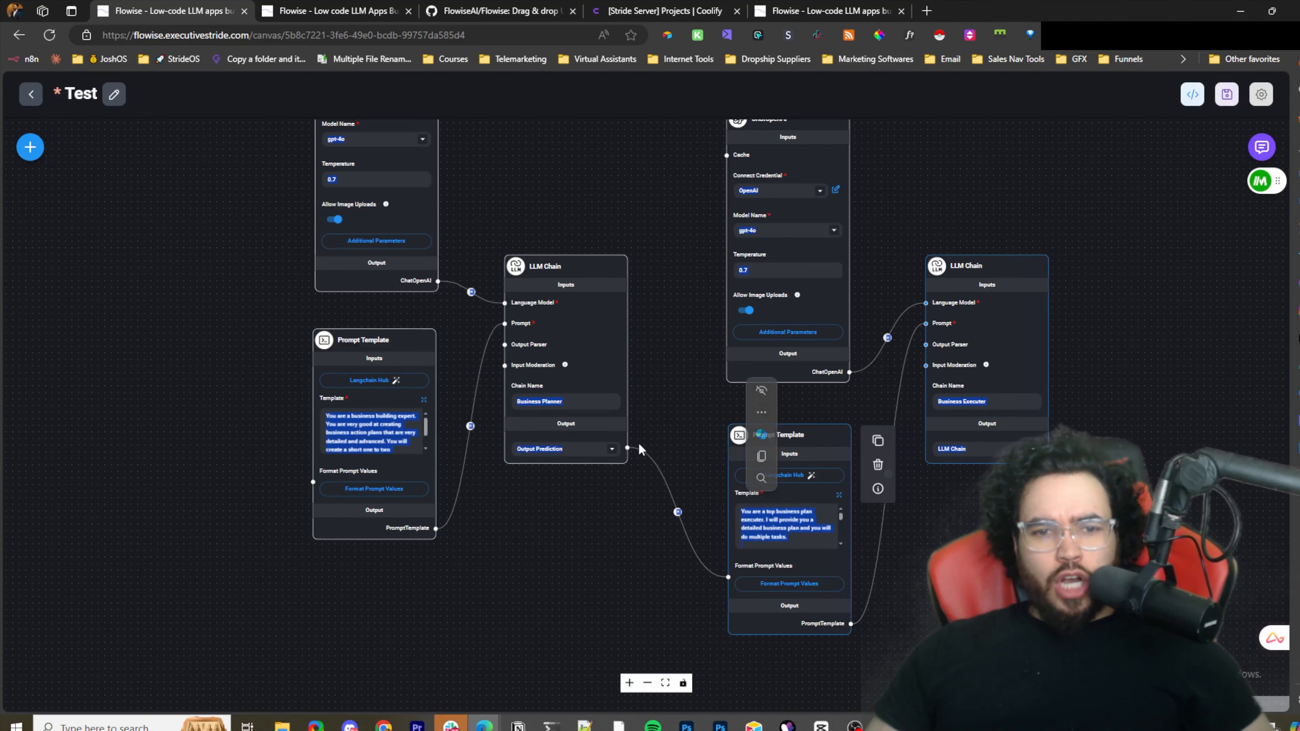
left_click_drag(537, 345, 687, 343)
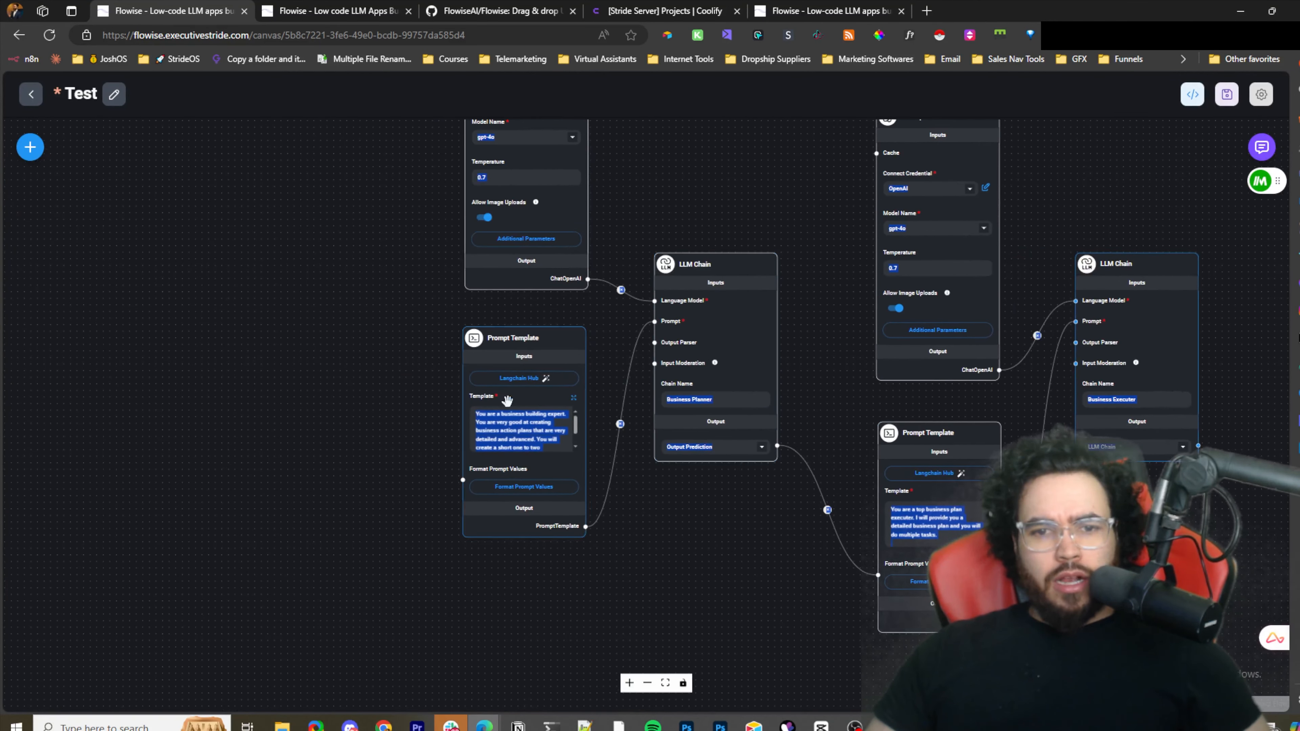
left_click_drag(479, 366, 471, 377)
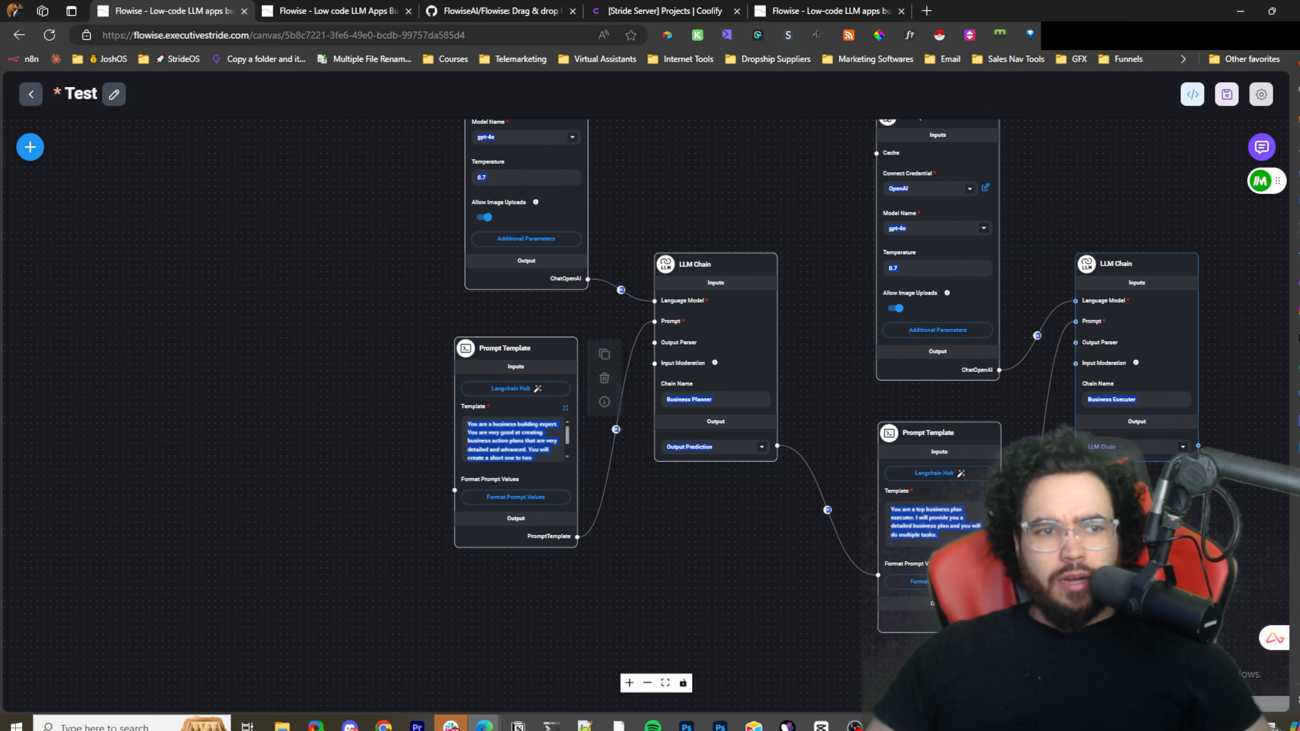
Look at the prompt nodes offered in the Prompts category of the LangChain node list and close the list.
left_click(36, 153)
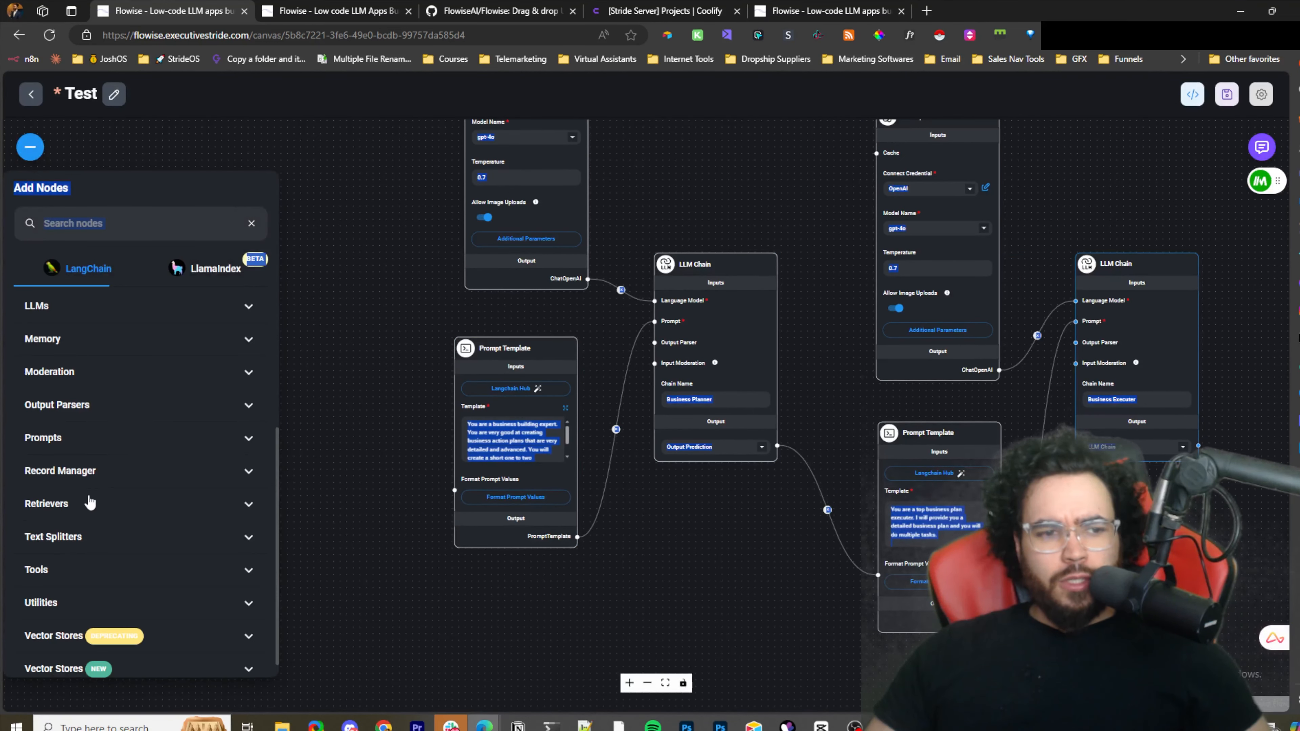
scroll(164, 456, "down", 1)
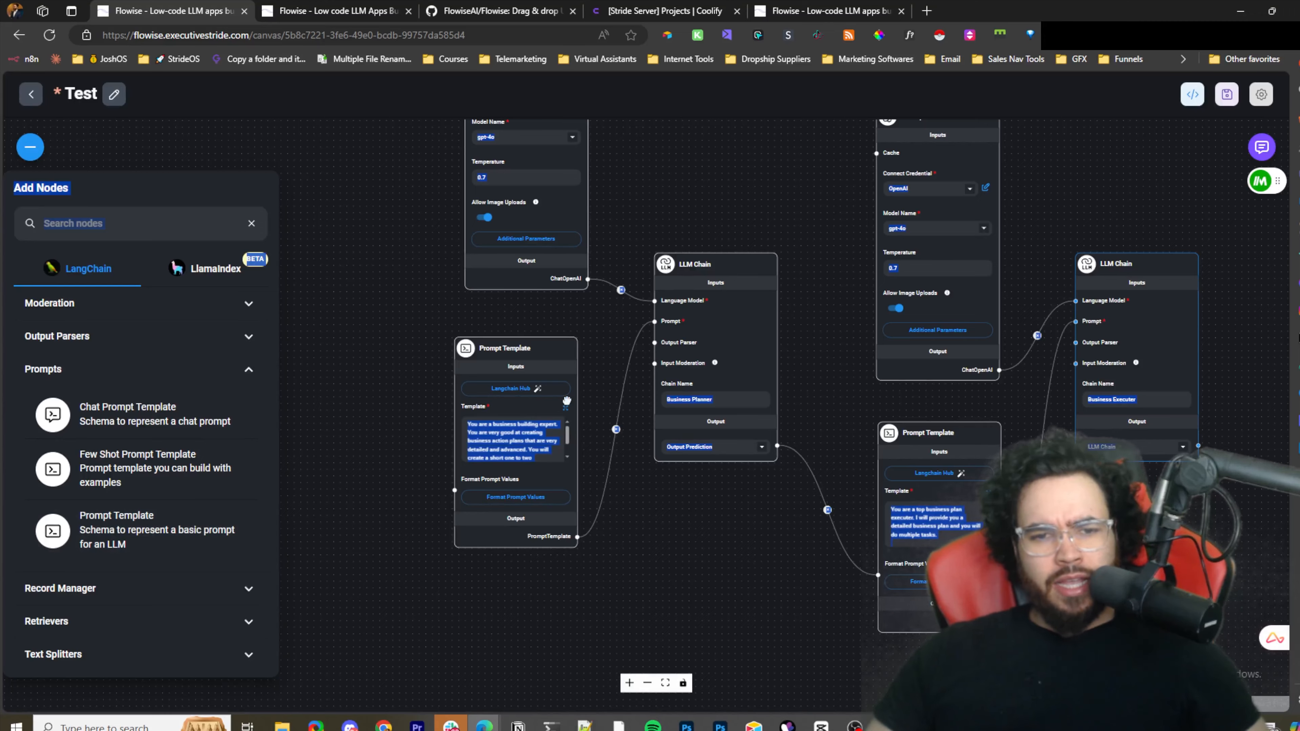
left_click(532, 430)
Open the Langchain Hub from the first Prompt Template node and browse its available prompts.
scroll(532, 429, "up", 2)
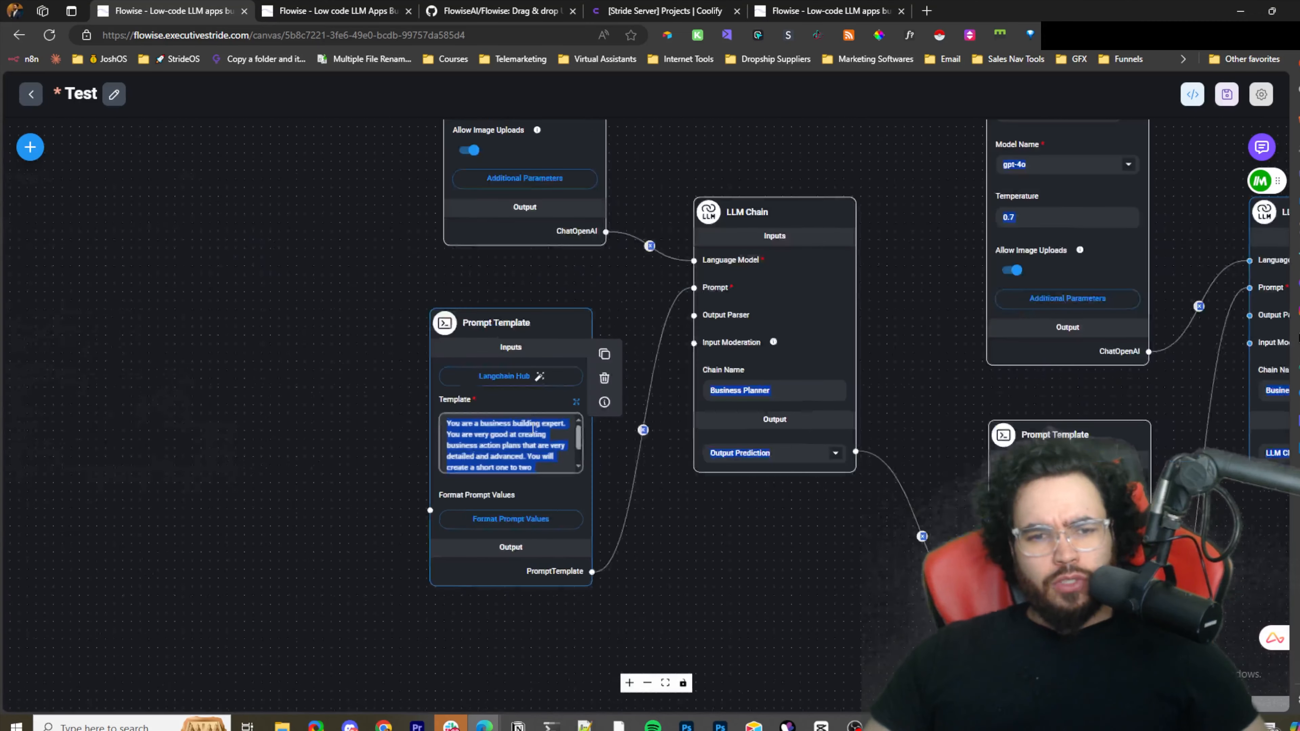
left_click(505, 380)
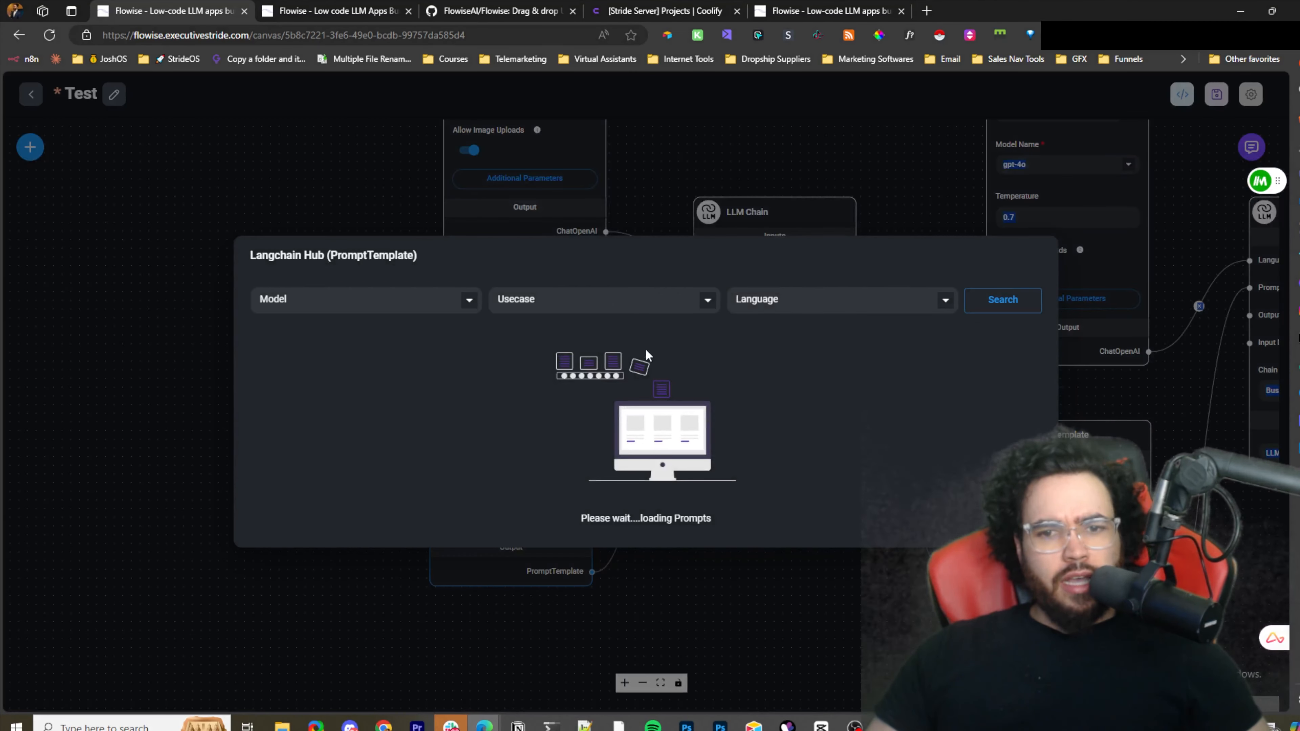
left_click(362, 326)
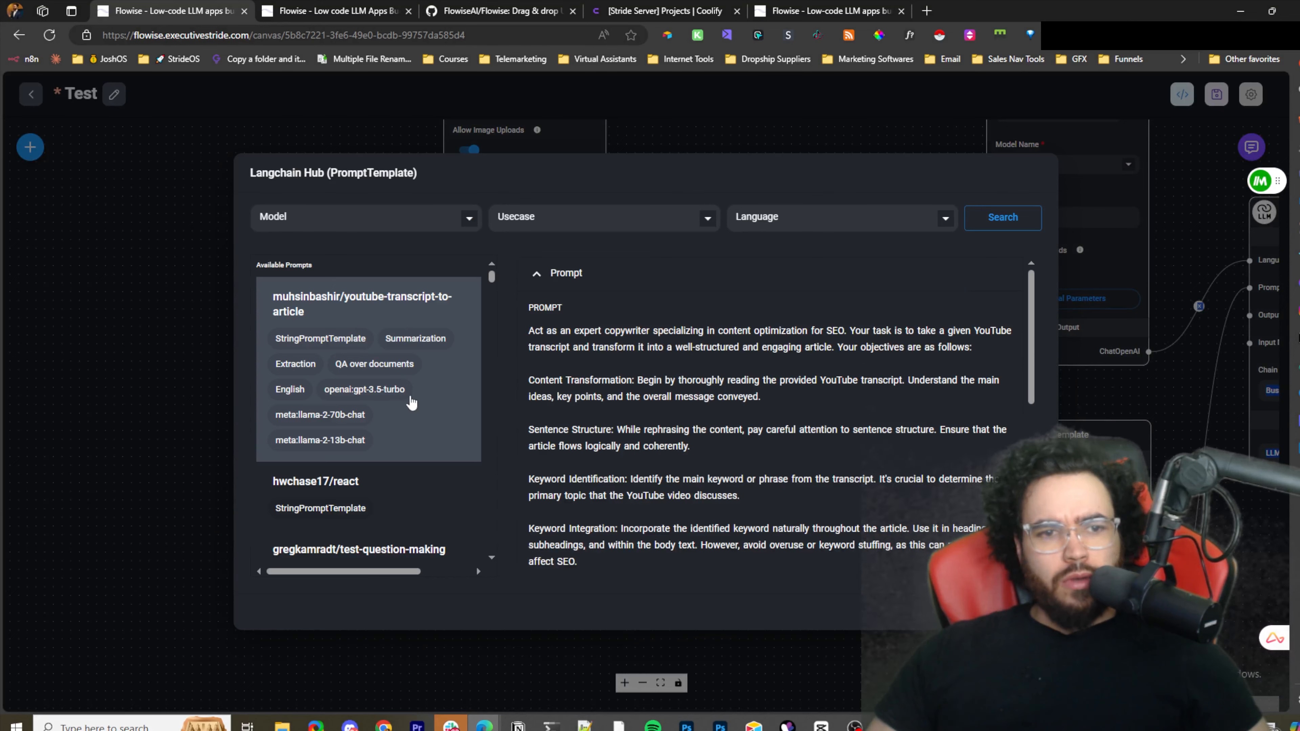
scroll(412, 401, "down", 1)
scroll(351, 414, "down", 5)
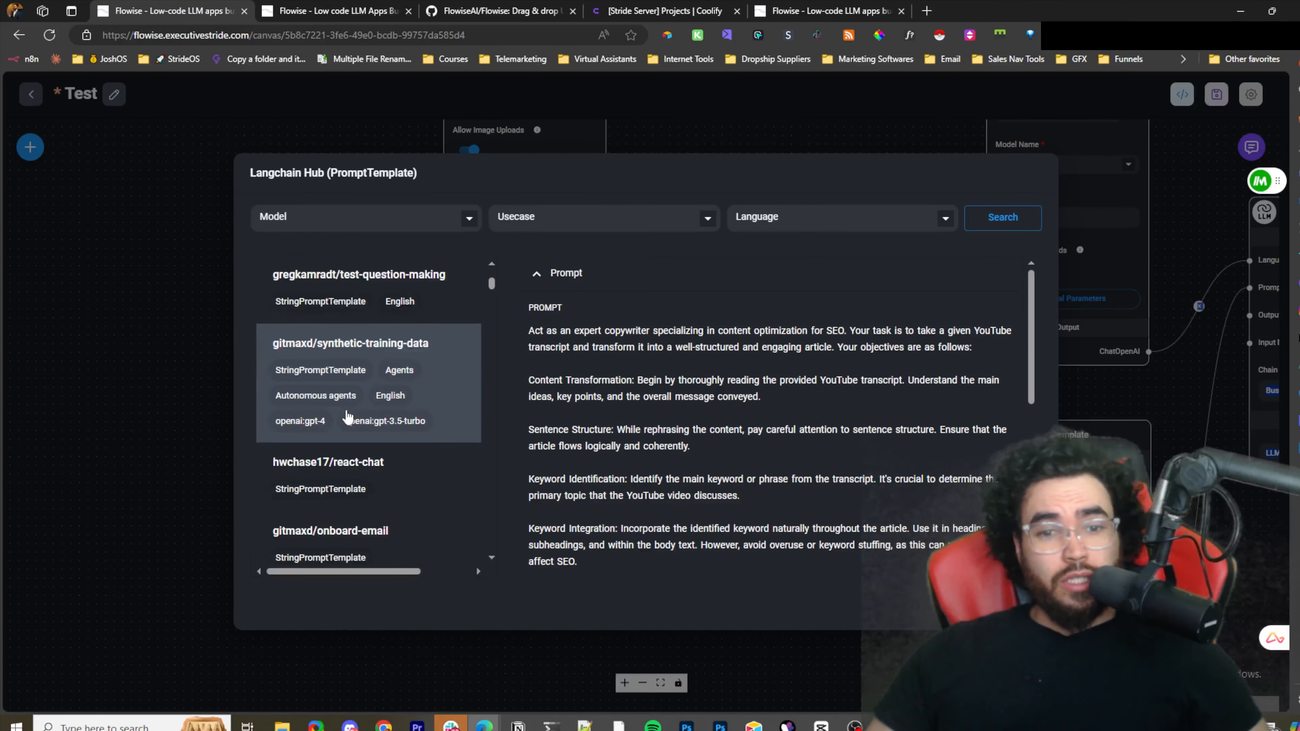
scroll(347, 419, "down", 6)
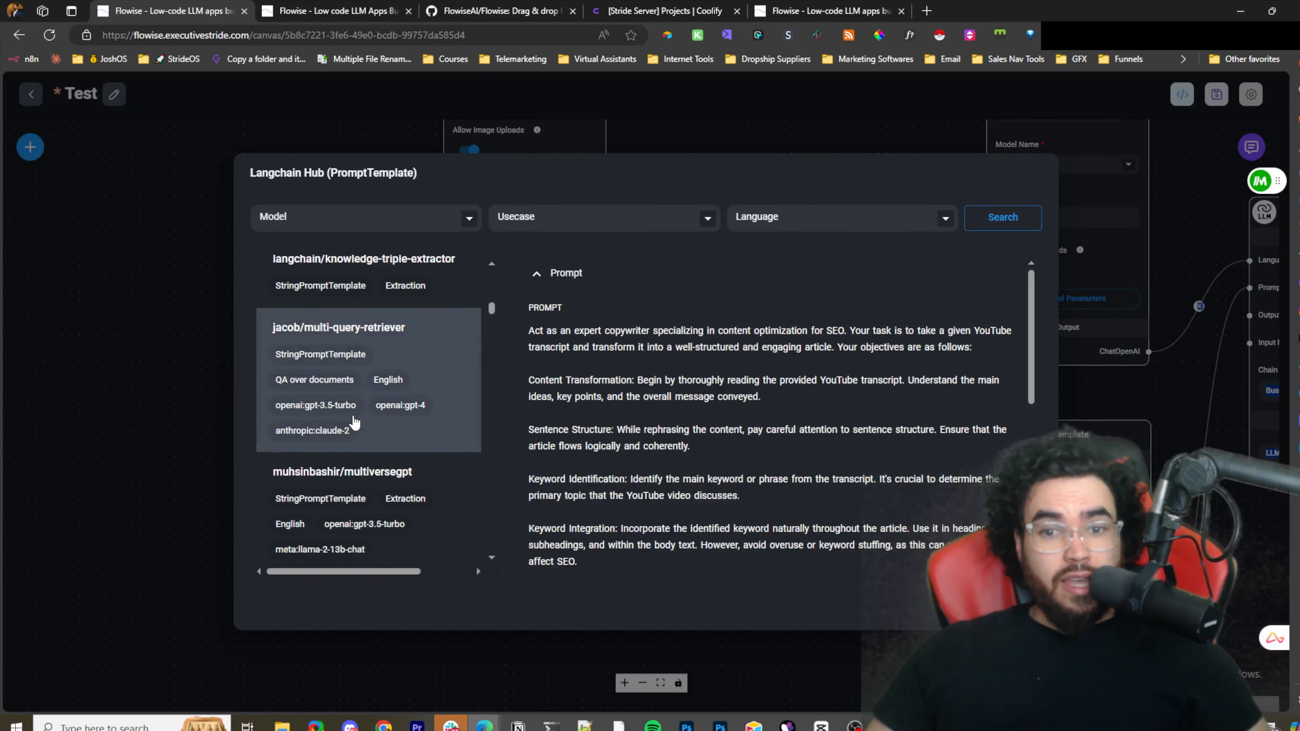
scroll(356, 425, "down", 6)
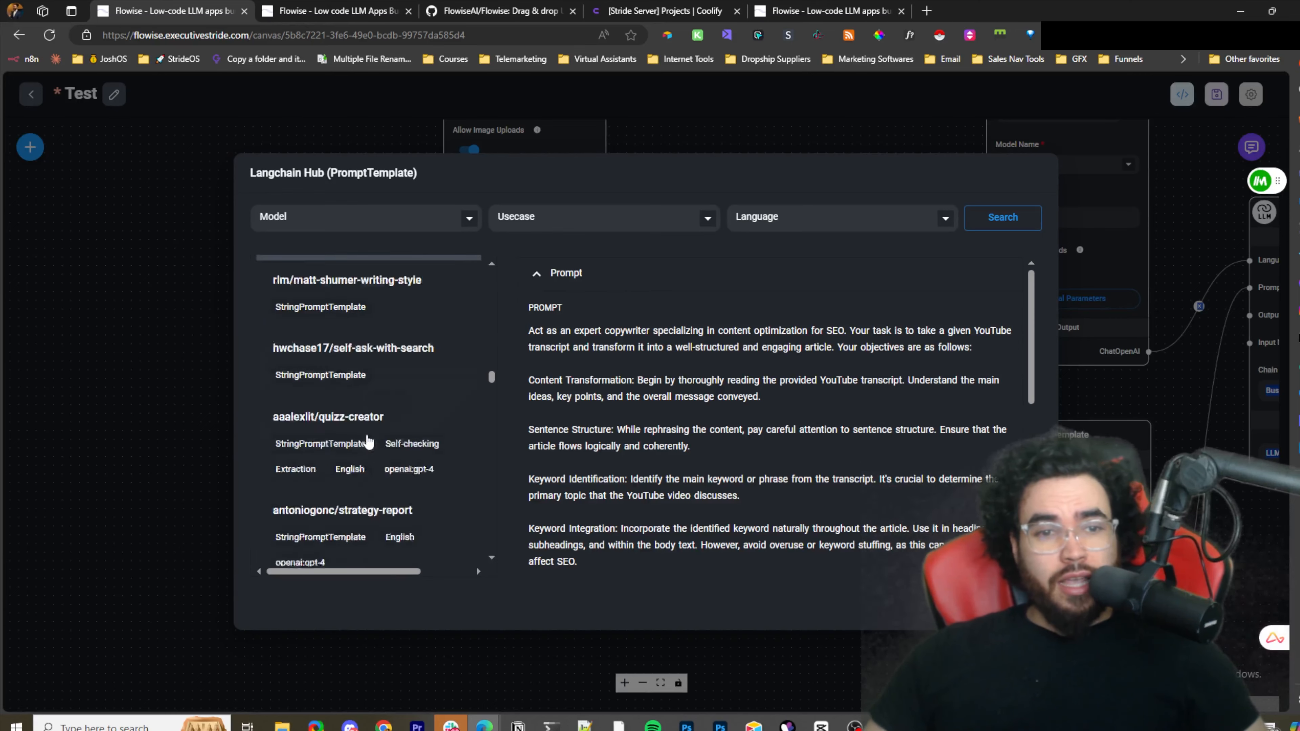
scroll(360, 443, "down", 3)
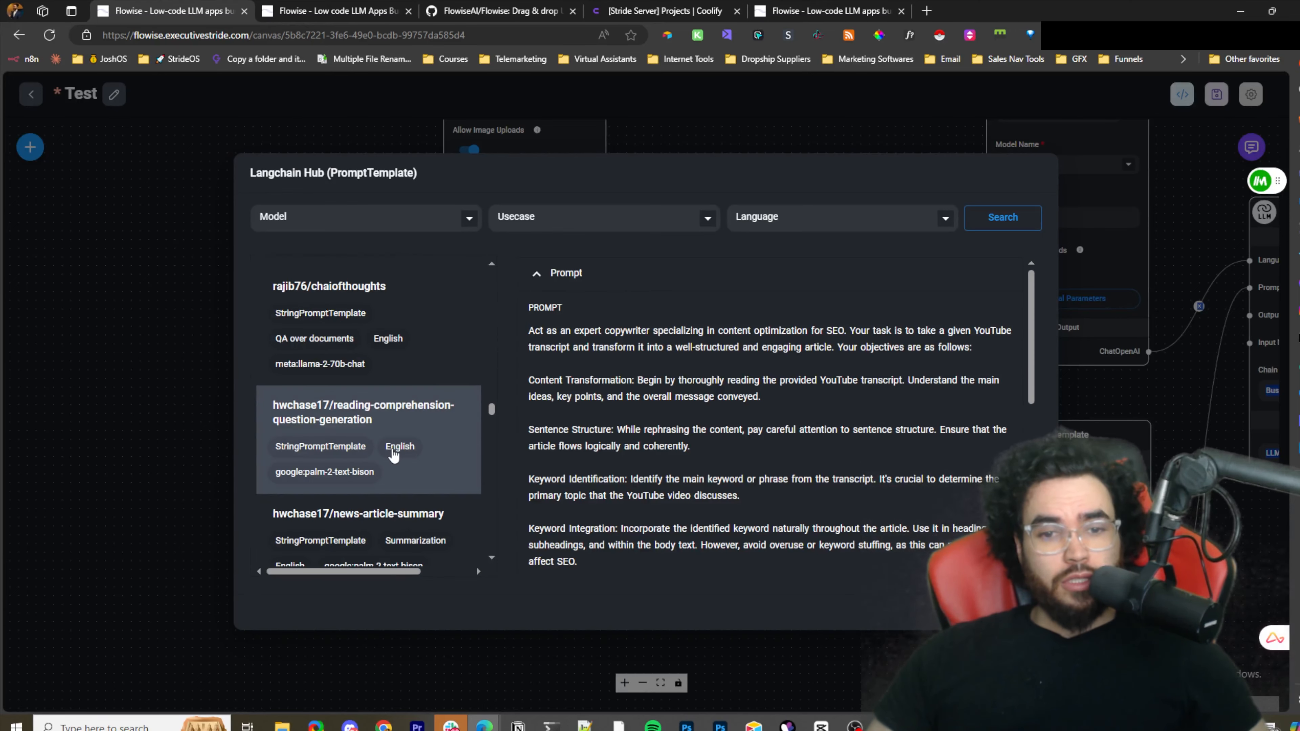
scroll(392, 451, "down", 2)
Read the youtube-transcript-to-article prompt with its description and readme expanded, and close the Langchain Hub.
scroll(632, 430, "down", 8)
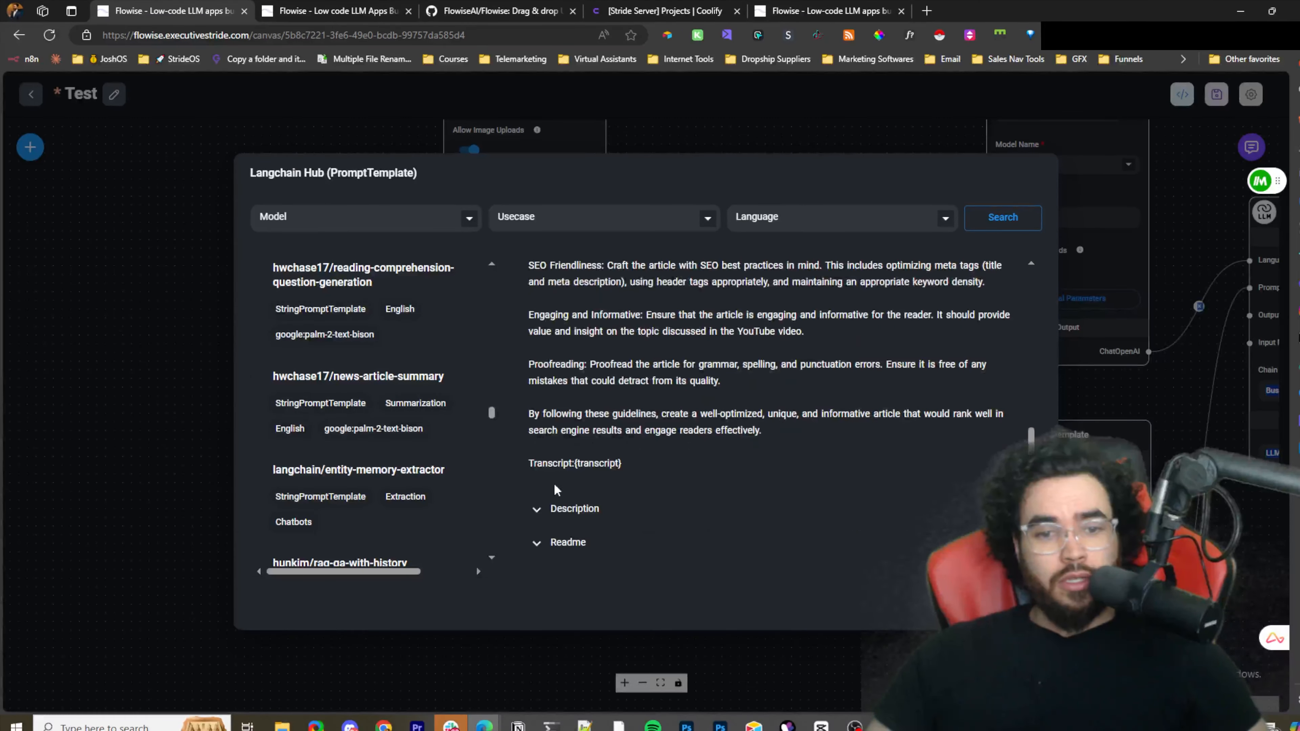
left_click(554, 507)
scroll(551, 505, "down", 1)
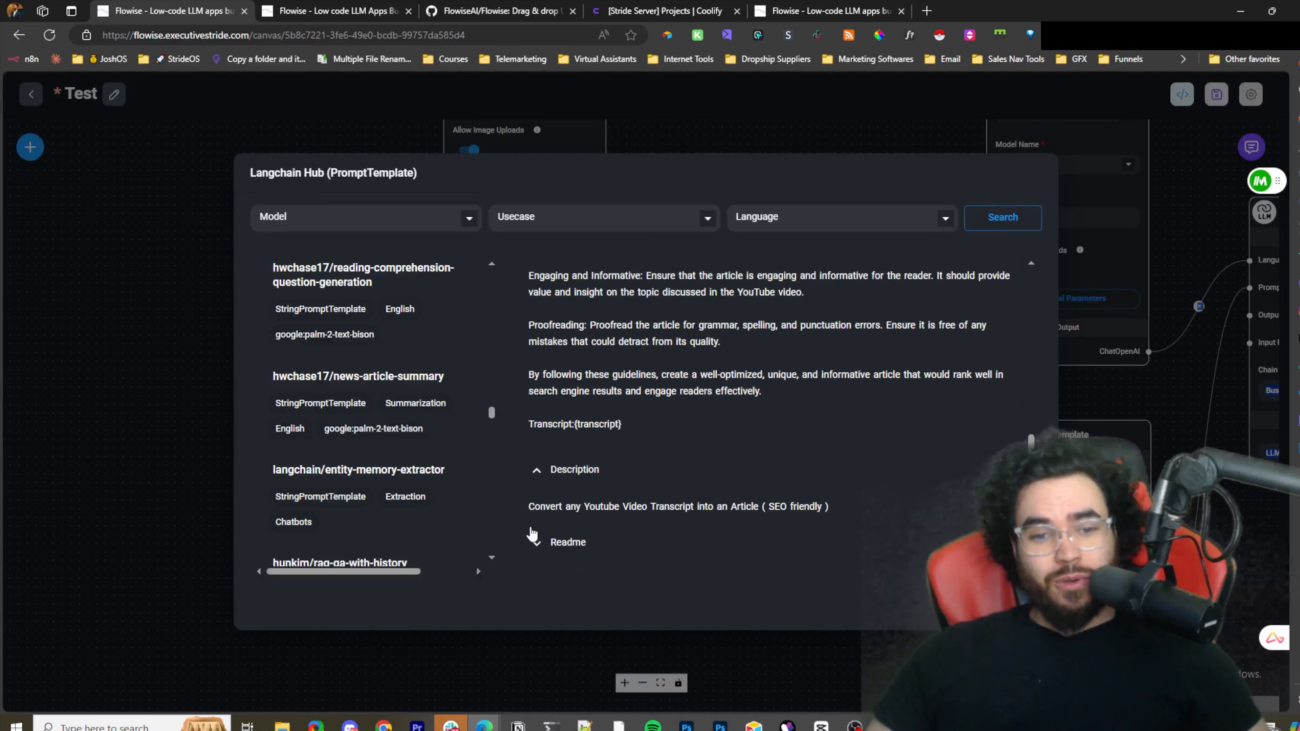
left_click(538, 543)
scroll(597, 488, "down", 1)
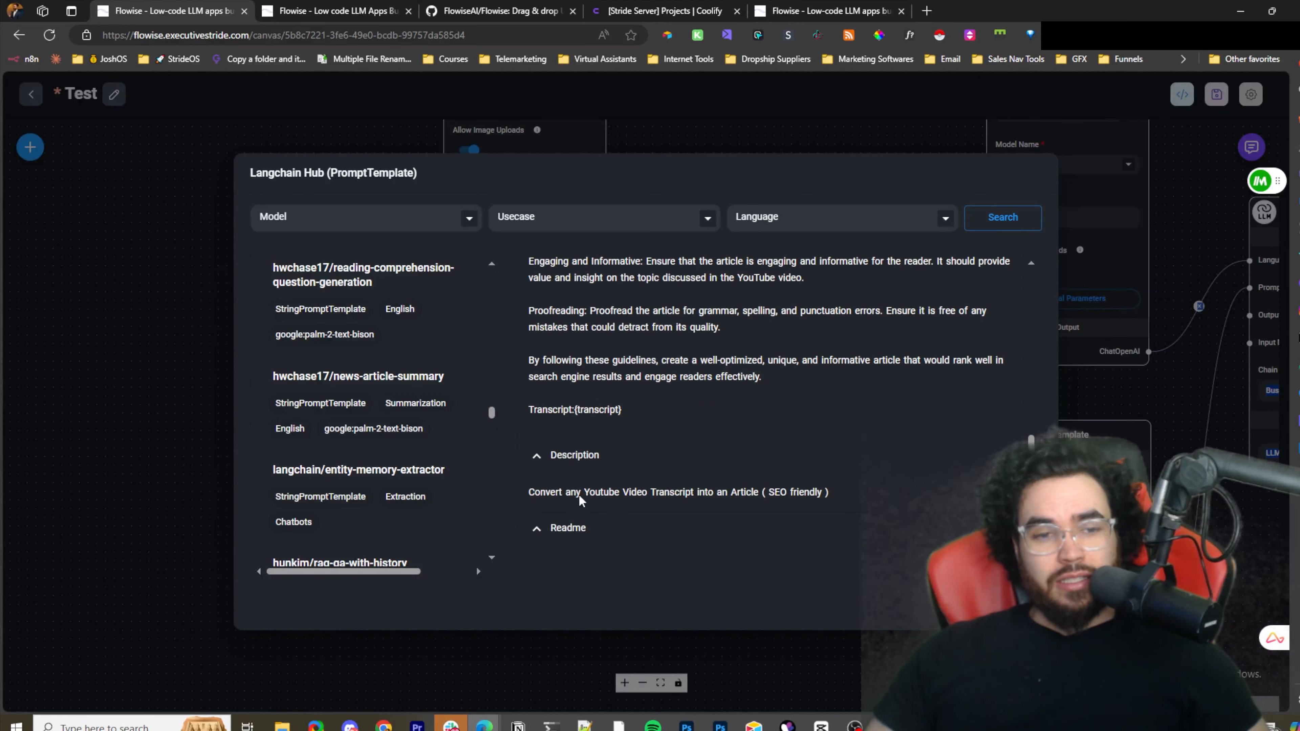
scroll(640, 486, "up", 10)
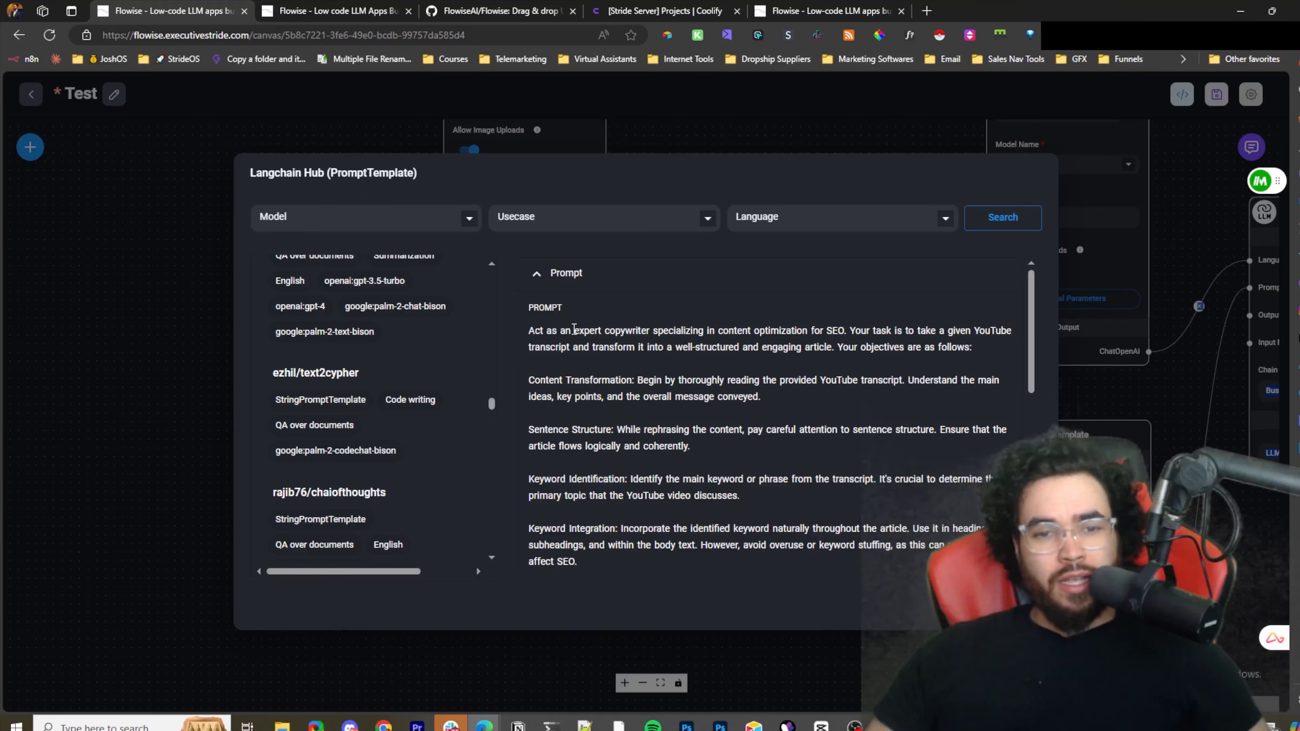
triple_click(574, 328)
scroll(763, 378, "down", 8)
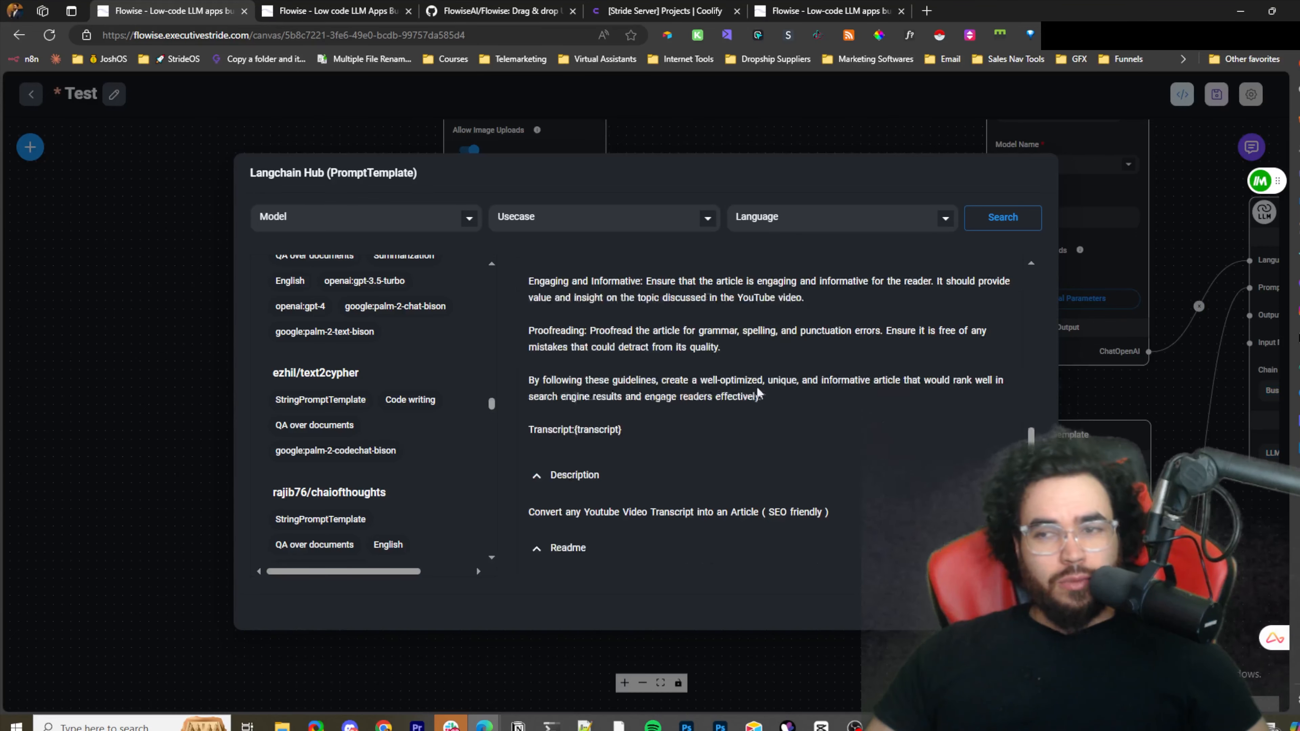
left_click(1114, 275)
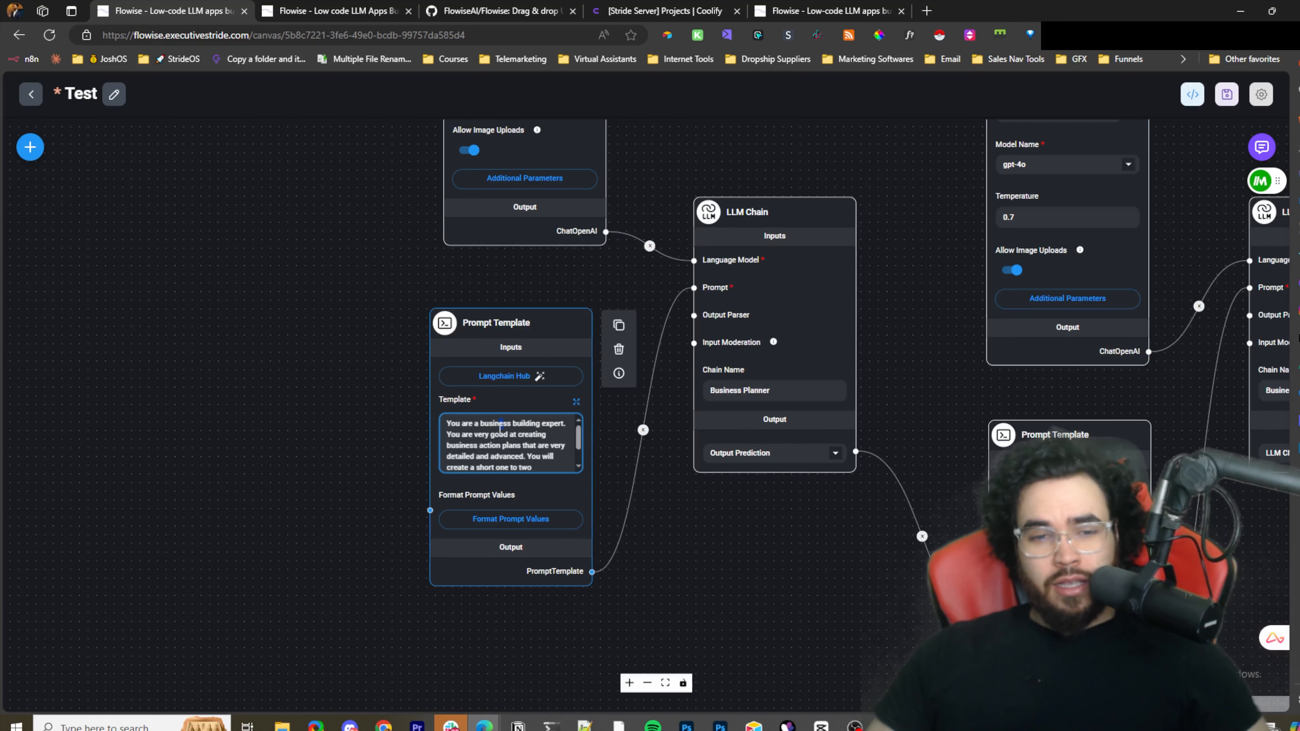
left_click_drag(501, 429, 496, 429)
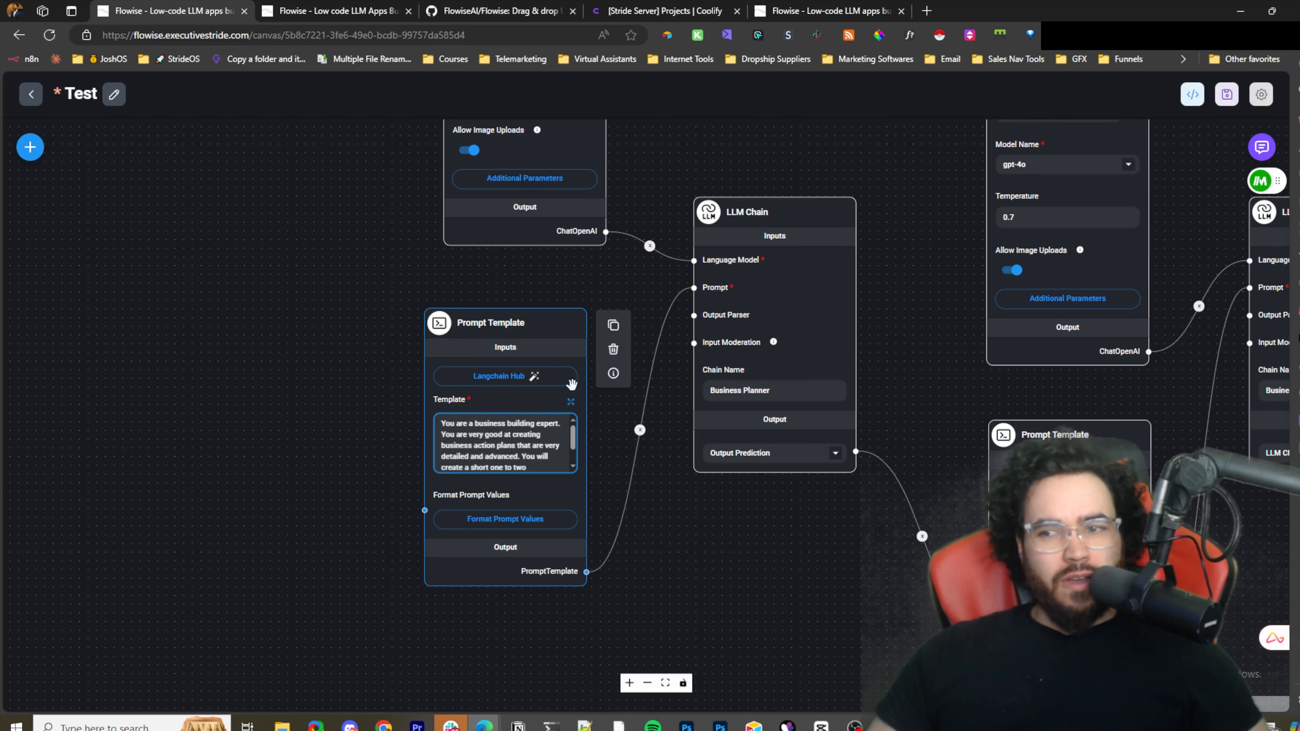
mouse_move(699, 381)
left_mouse_down()
mouse_move(660, 372)
mouse_move(708, 389)
left_mouse_up()
left_click(493, 464)
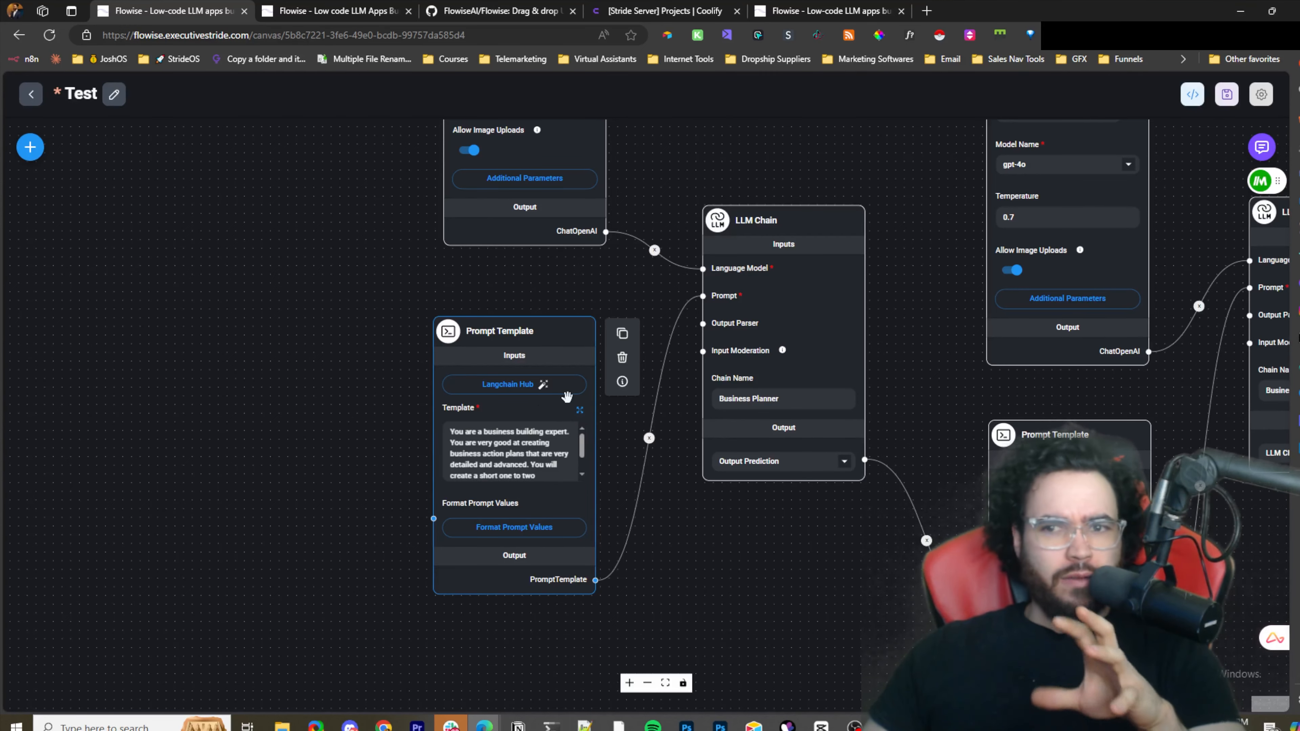
Expand the first Prompt Template's text, try adding empty braces {} after the {business} variable, remove them and save the template.
left_click(579, 410)
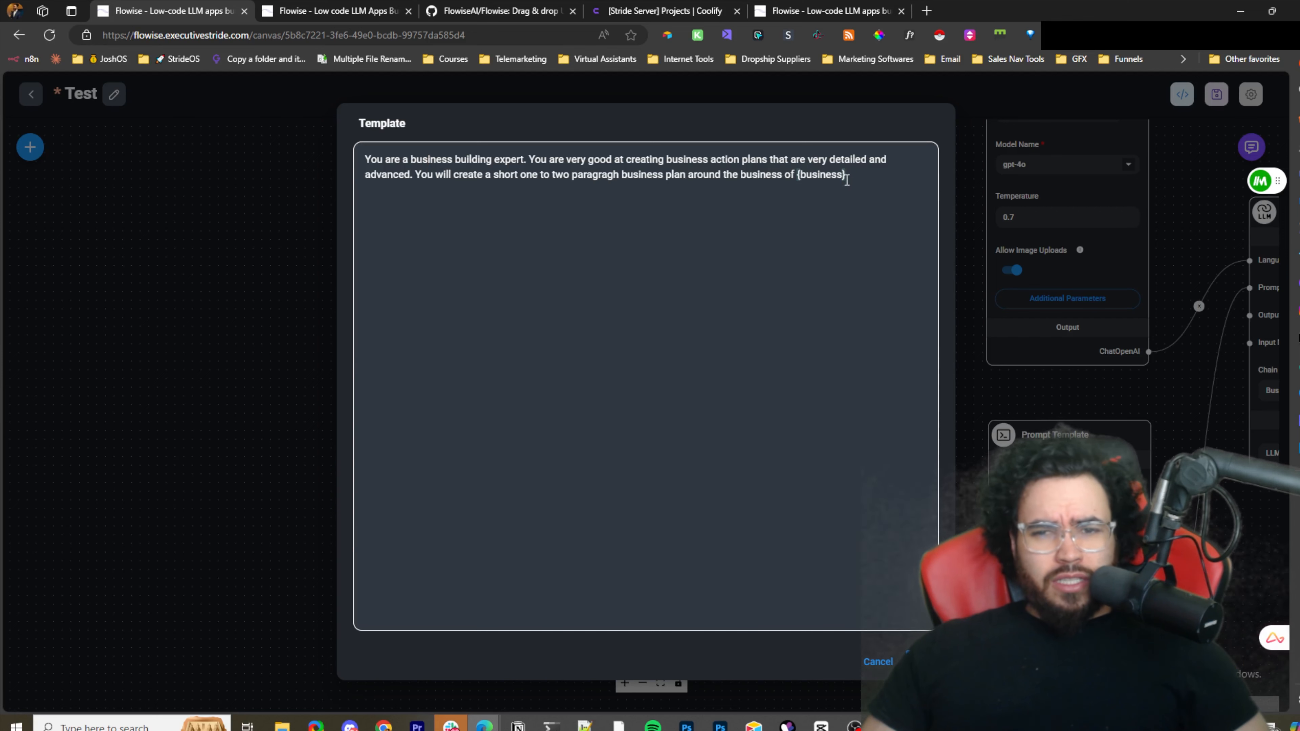
left_click_drag(847, 179, 813, 180)
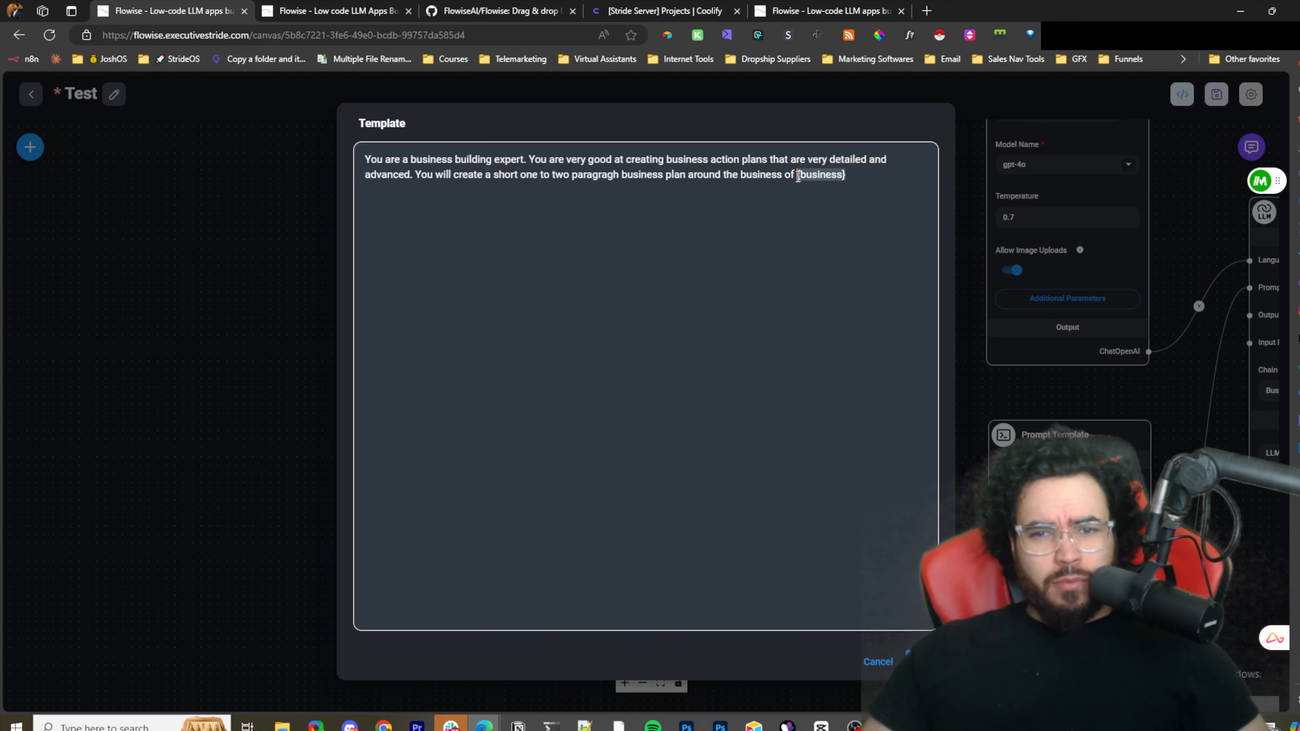
left_click(864, 178)
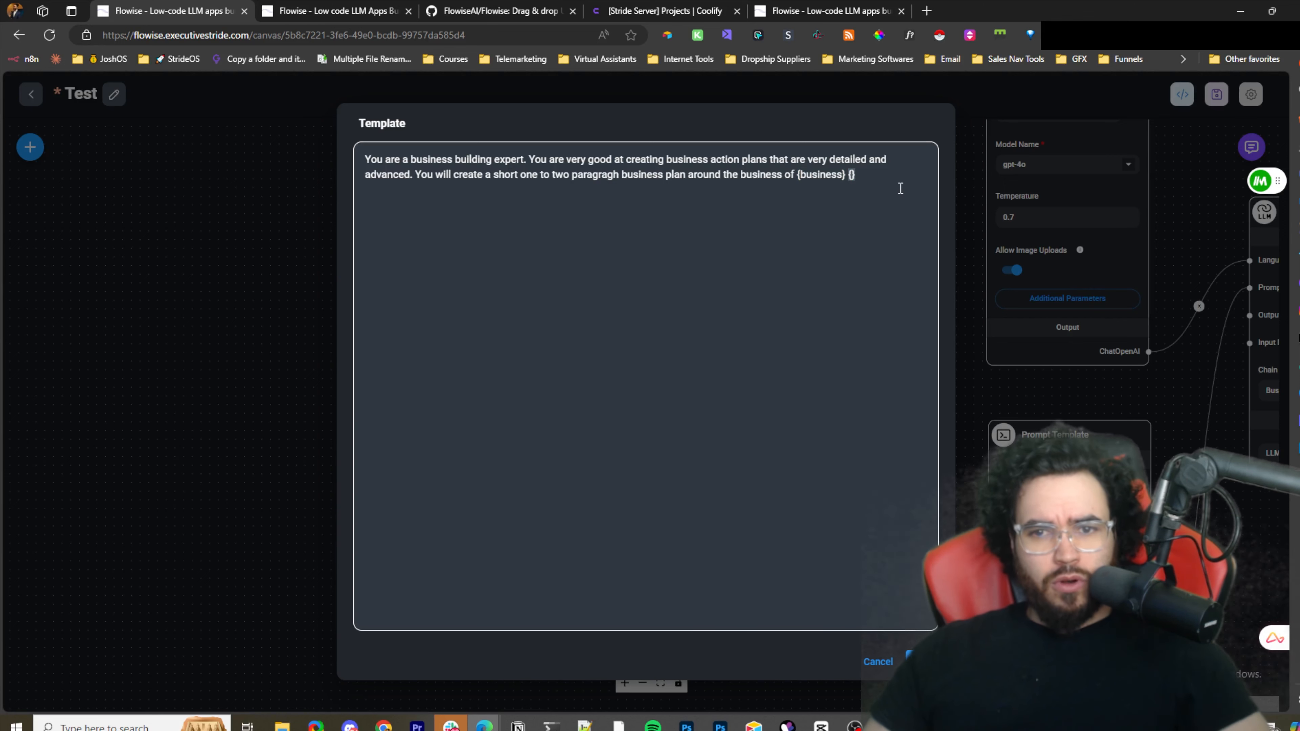
key("BackSpace")
key("BackSpace")
key("BackSpace")
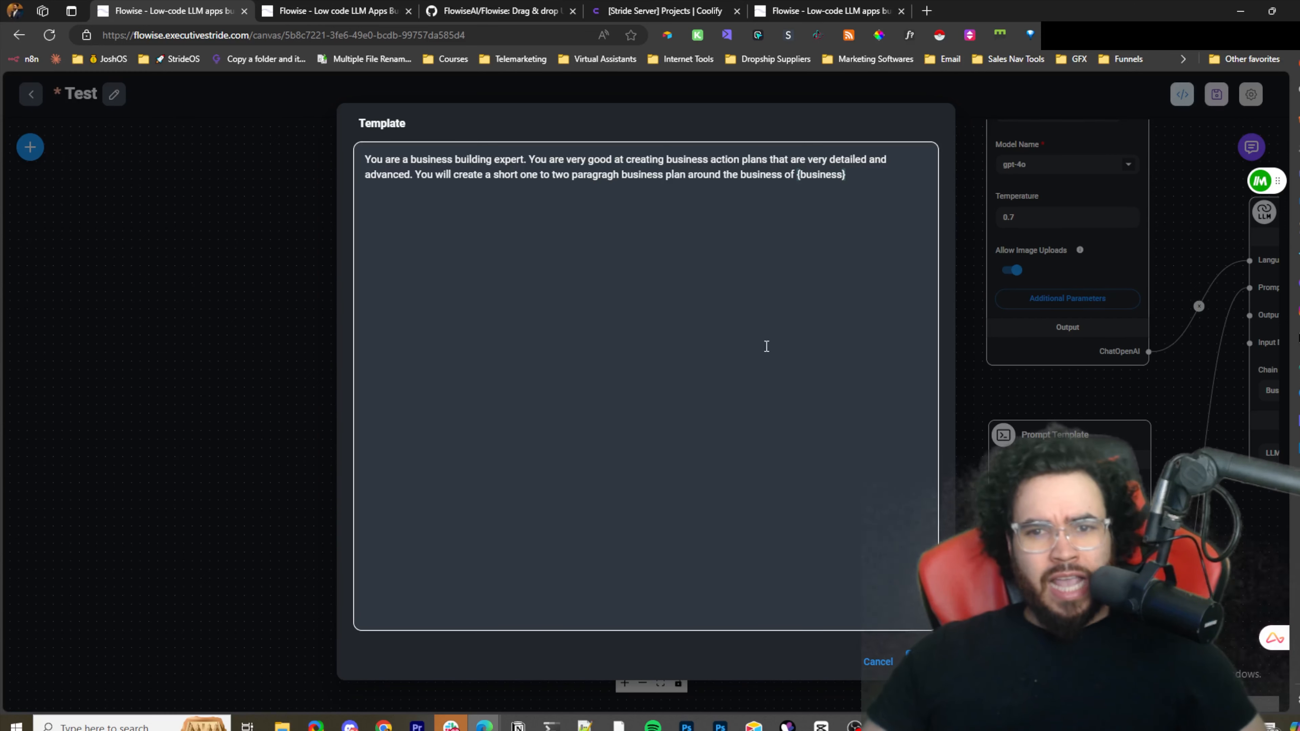
left_click(923, 661)
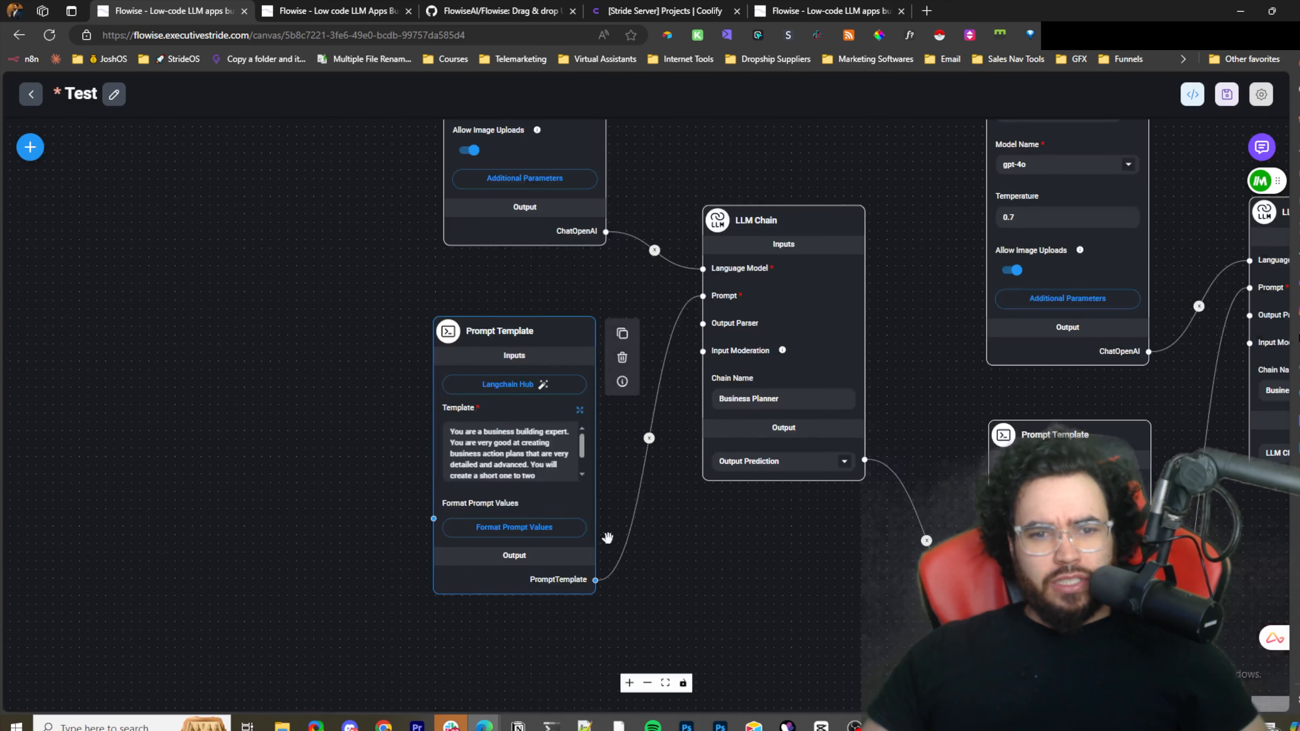
Try adding a key named business to the first Prompt Template's format prompt values.
left_click(500, 540)
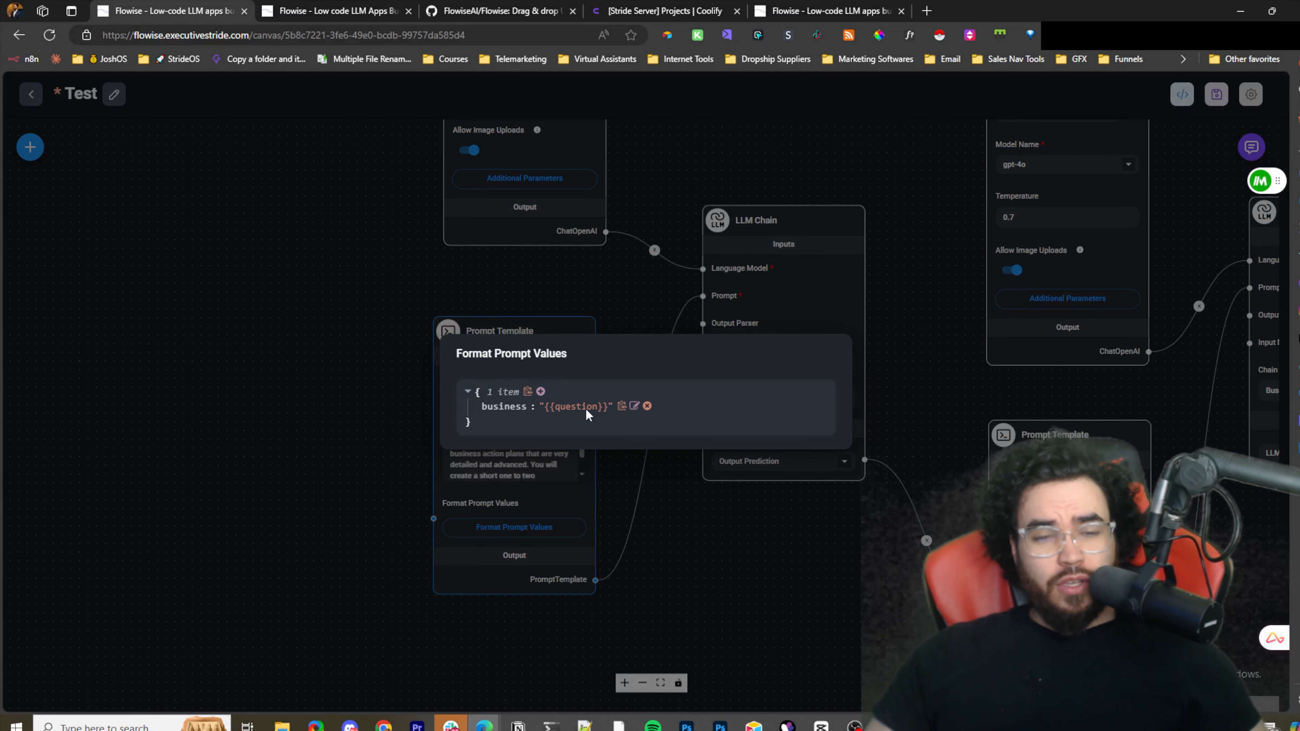
left_click(540, 392)
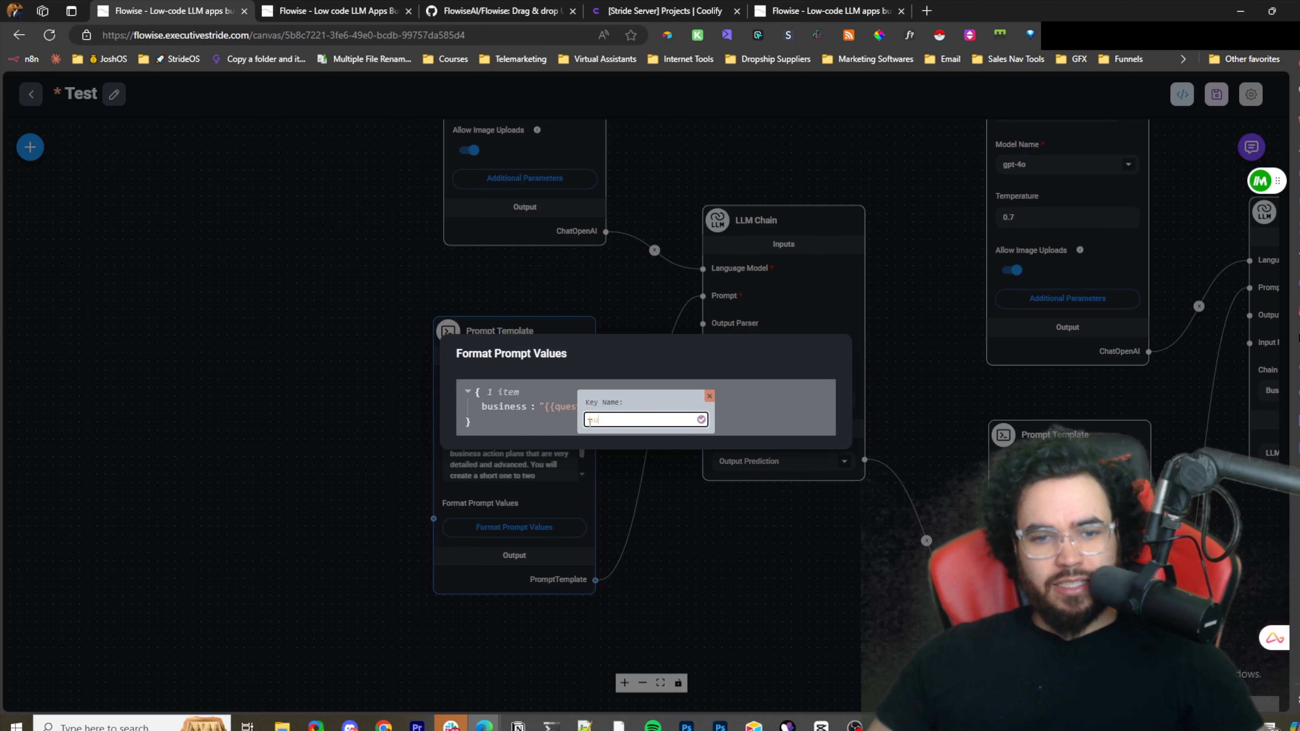
type("busui")
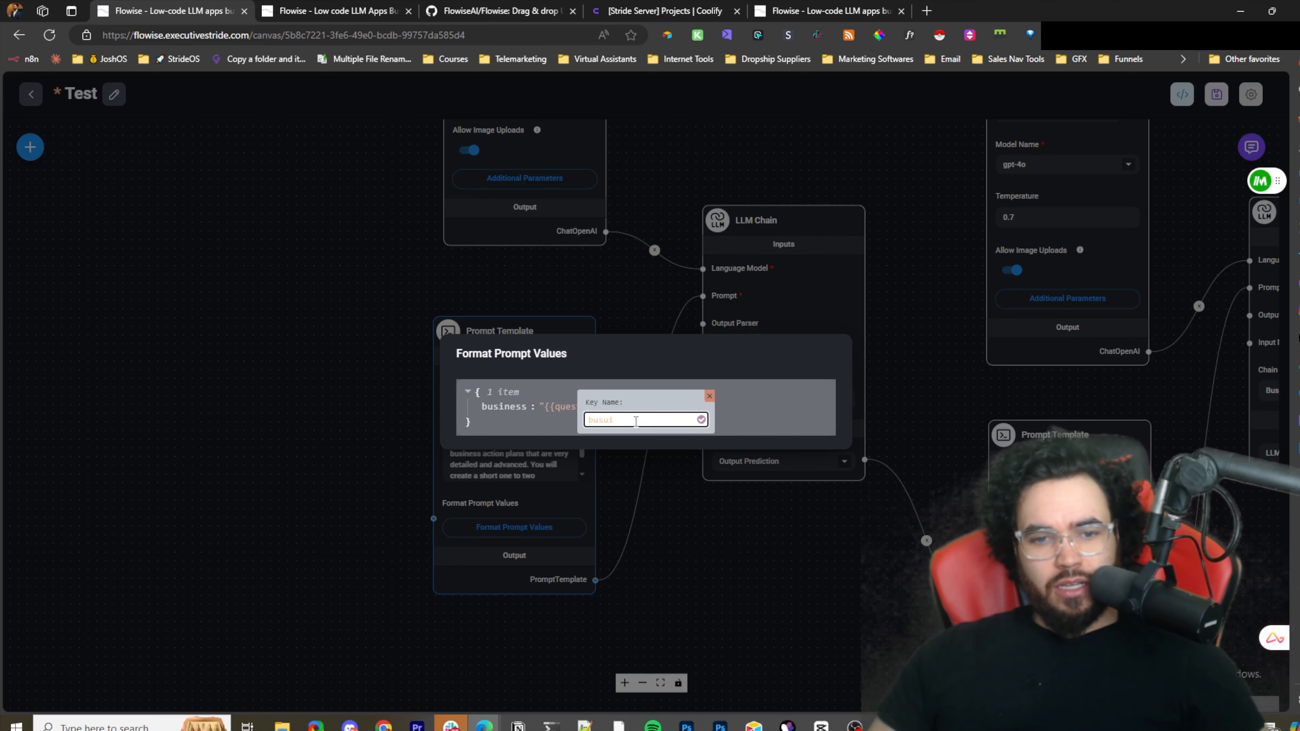
key("BackSpace")
key("BackSpace")
key("BackSpace")
key("BackSpace")
type("usiness")
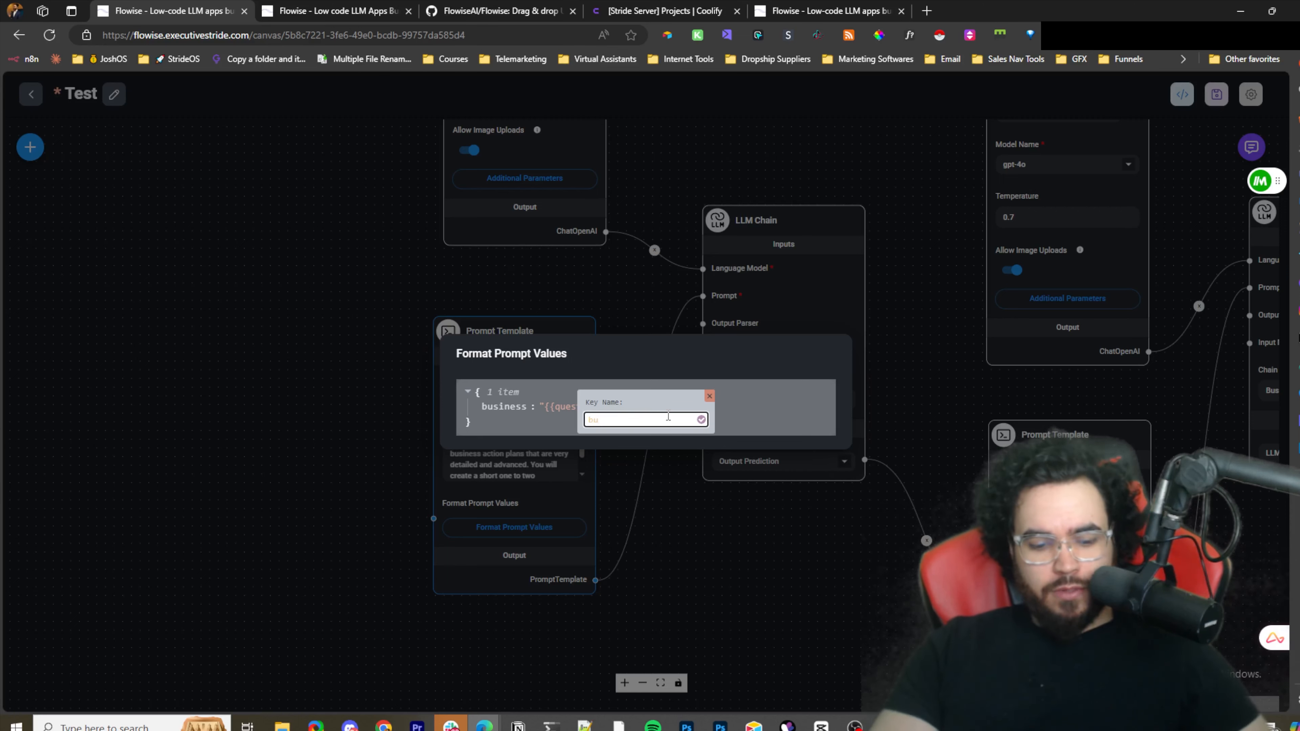
left_click(708, 397)
left_click(709, 396)
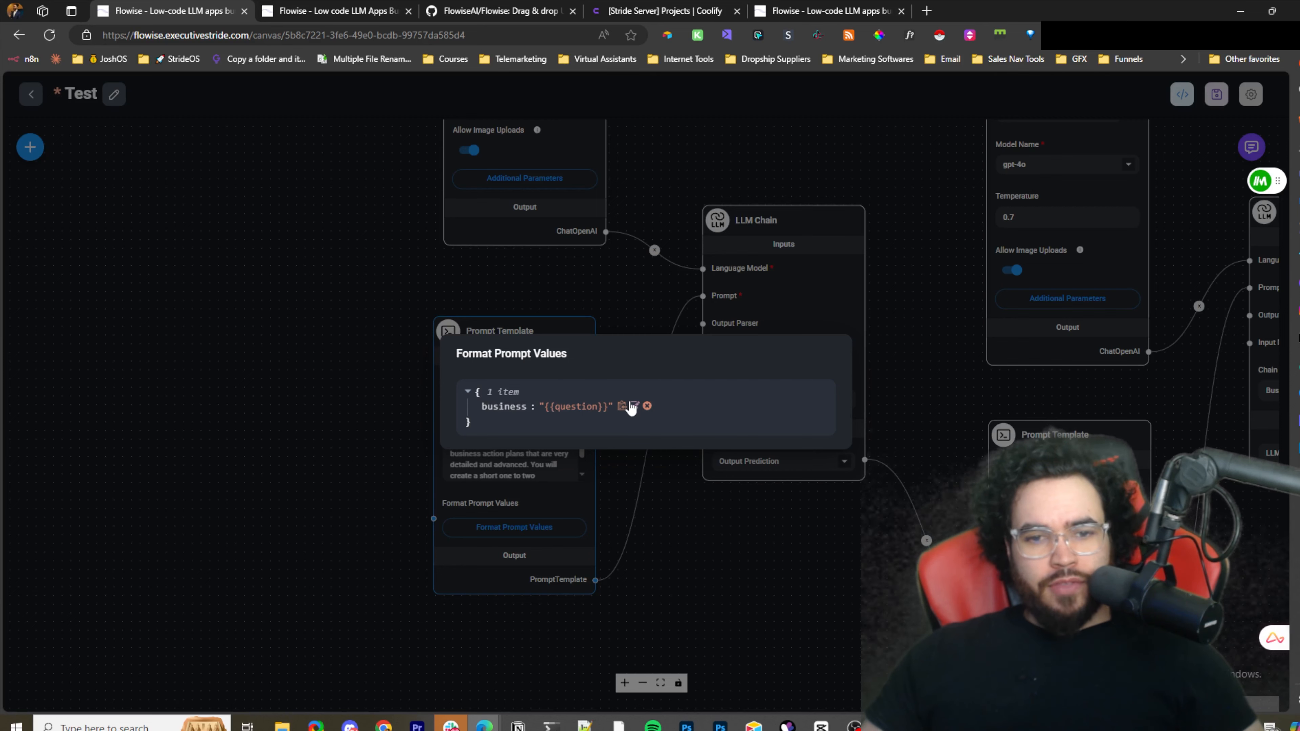
Look at the variables selectable for the business value in the first Prompt Template's format prompt values and close the dialog.
left_click(634, 407)
left_click(613, 404)
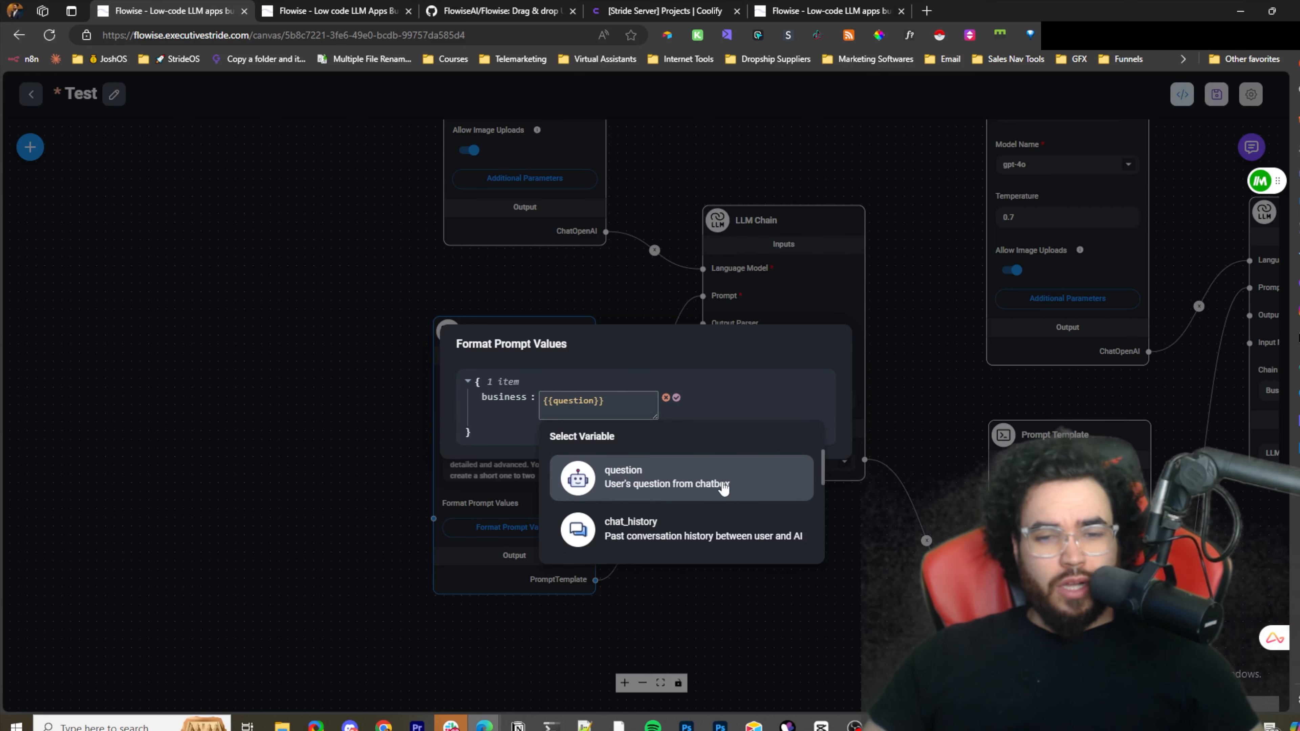
left_click(676, 397)
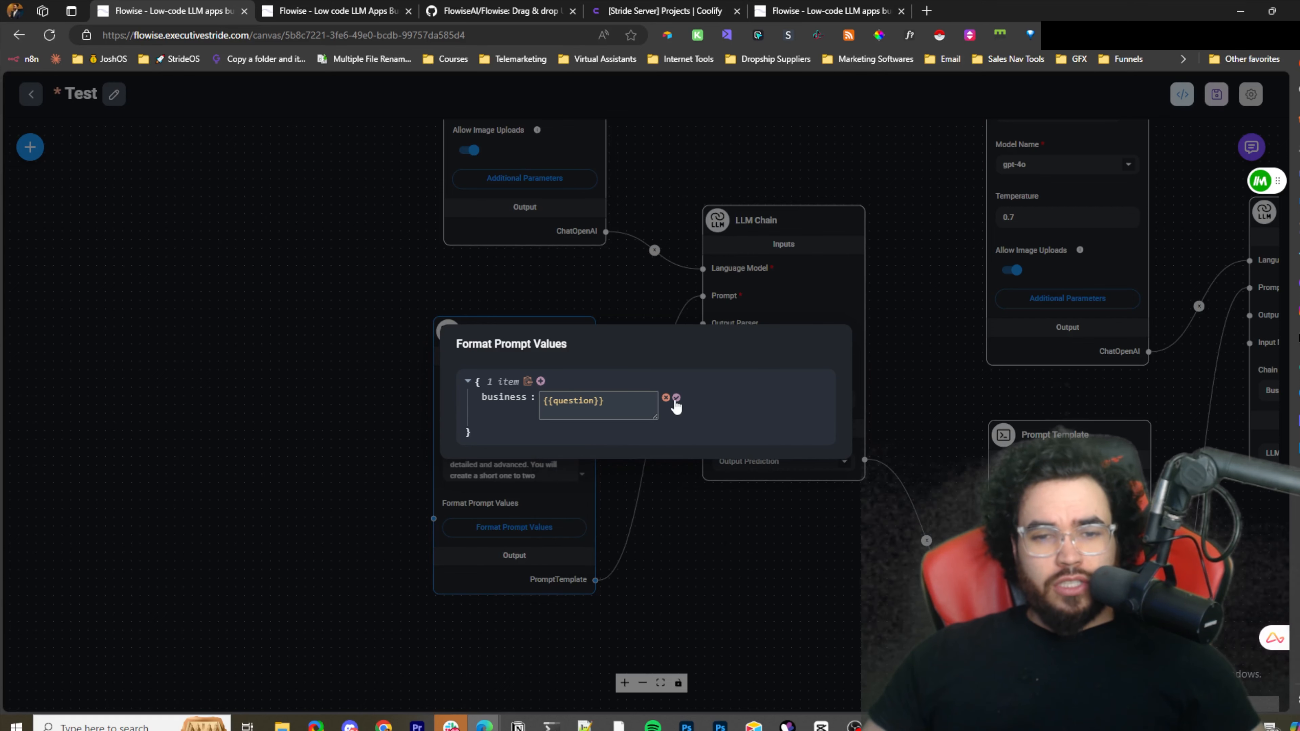
left_click(860, 307)
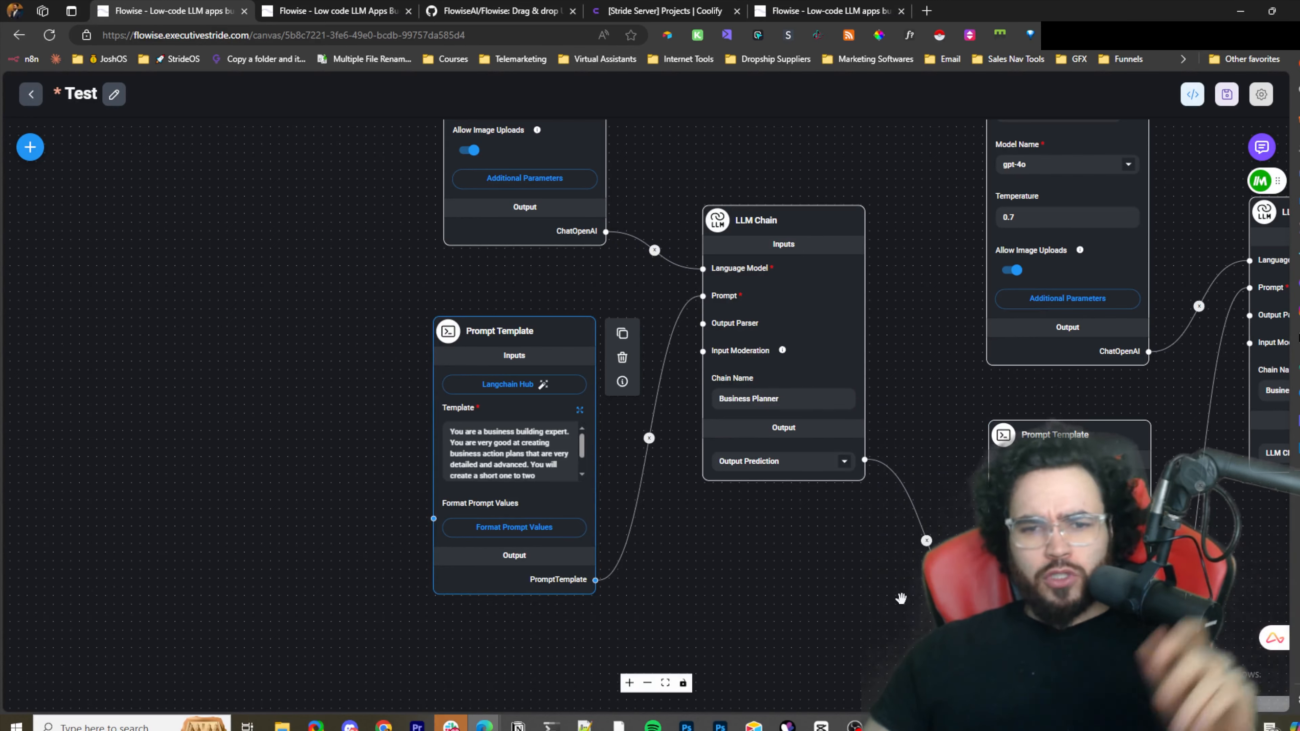
Compare the ChatOpenAI nodes feeding the two LLM chains, examining the model name and temperature of each.
left_click_drag(891, 598, 710, 586)
left_click_drag(755, 434, 503, 425)
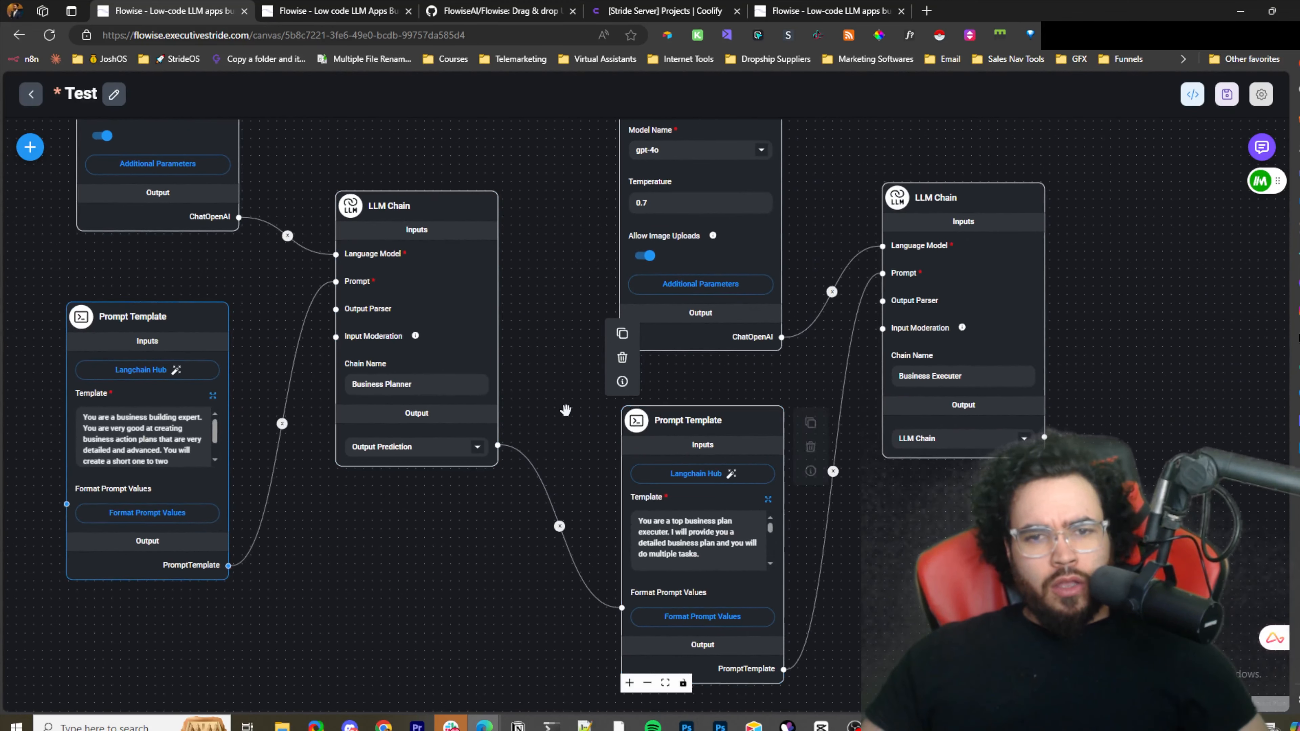
left_click_drag(566, 410, 698, 538)
scroll(699, 535, "down", 2)
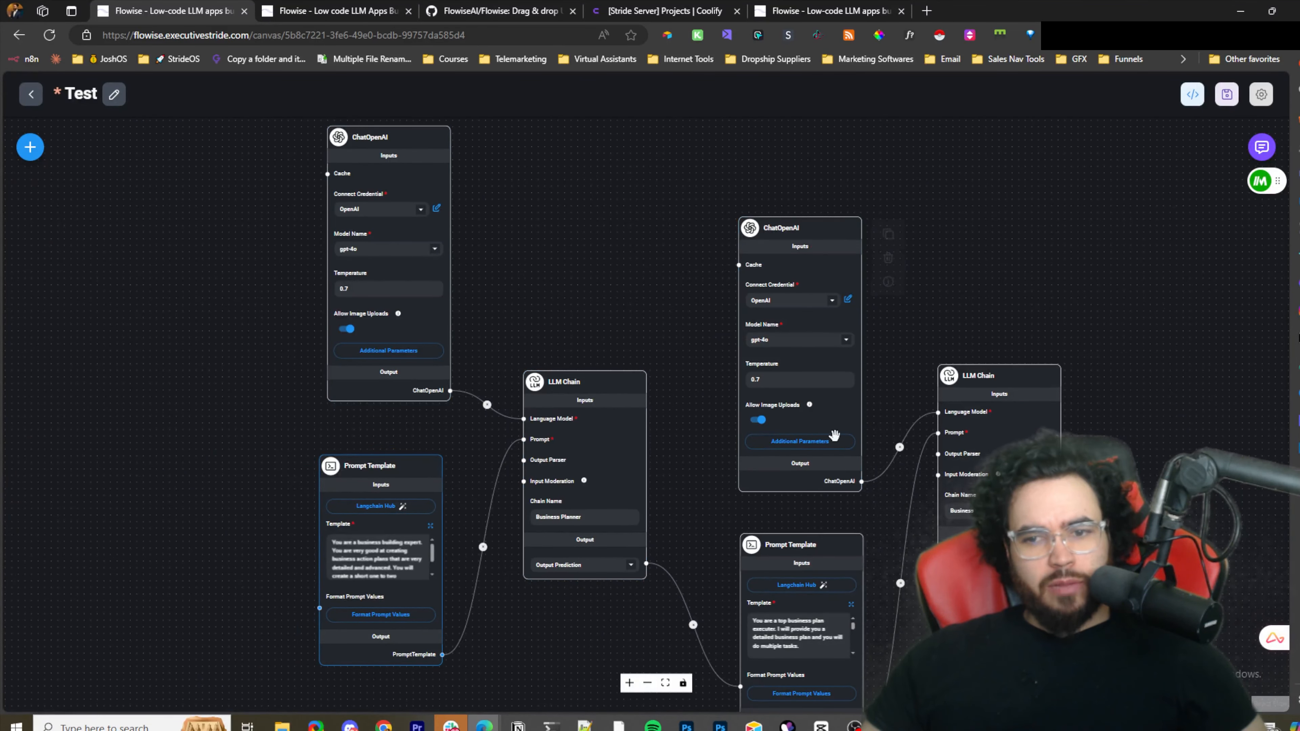
scroll(763, 417, "up", 1)
left_click_drag(672, 346, 736, 416)
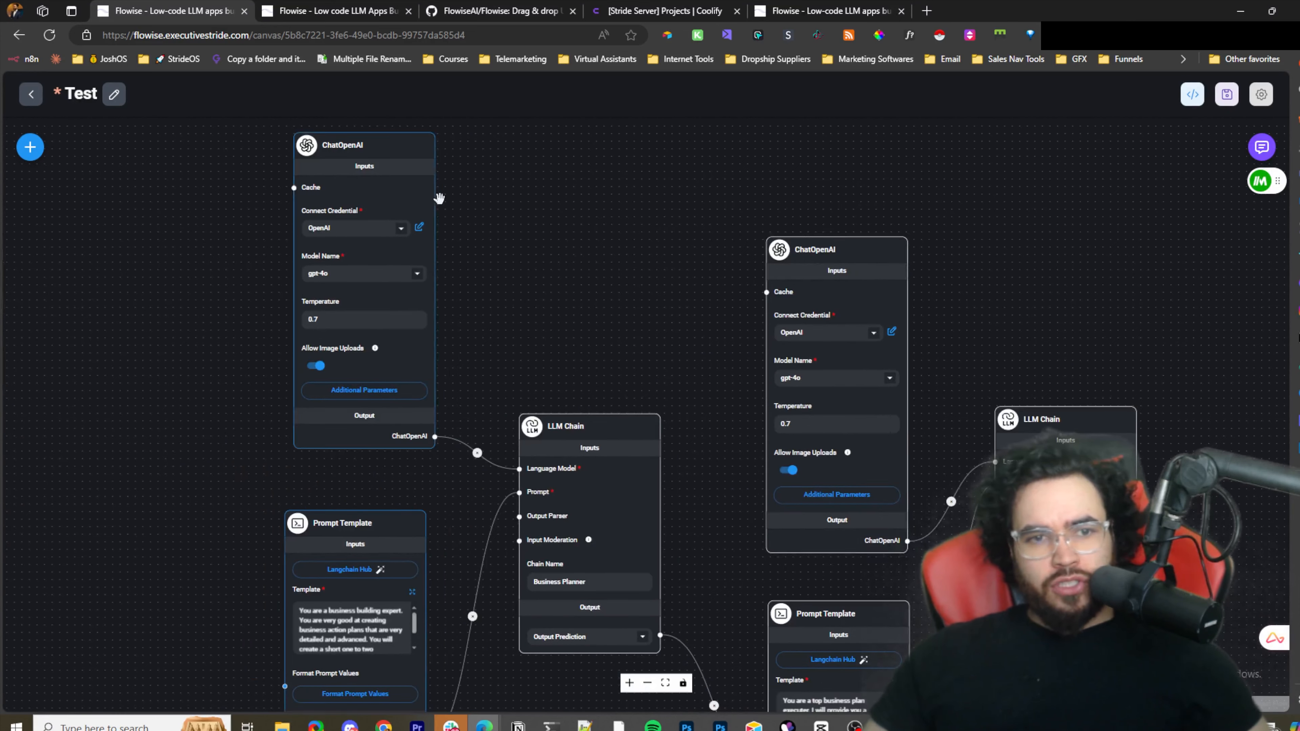
left_click_drag(1028, 326, 884, 266)
scroll(655, 468, "up", 2)
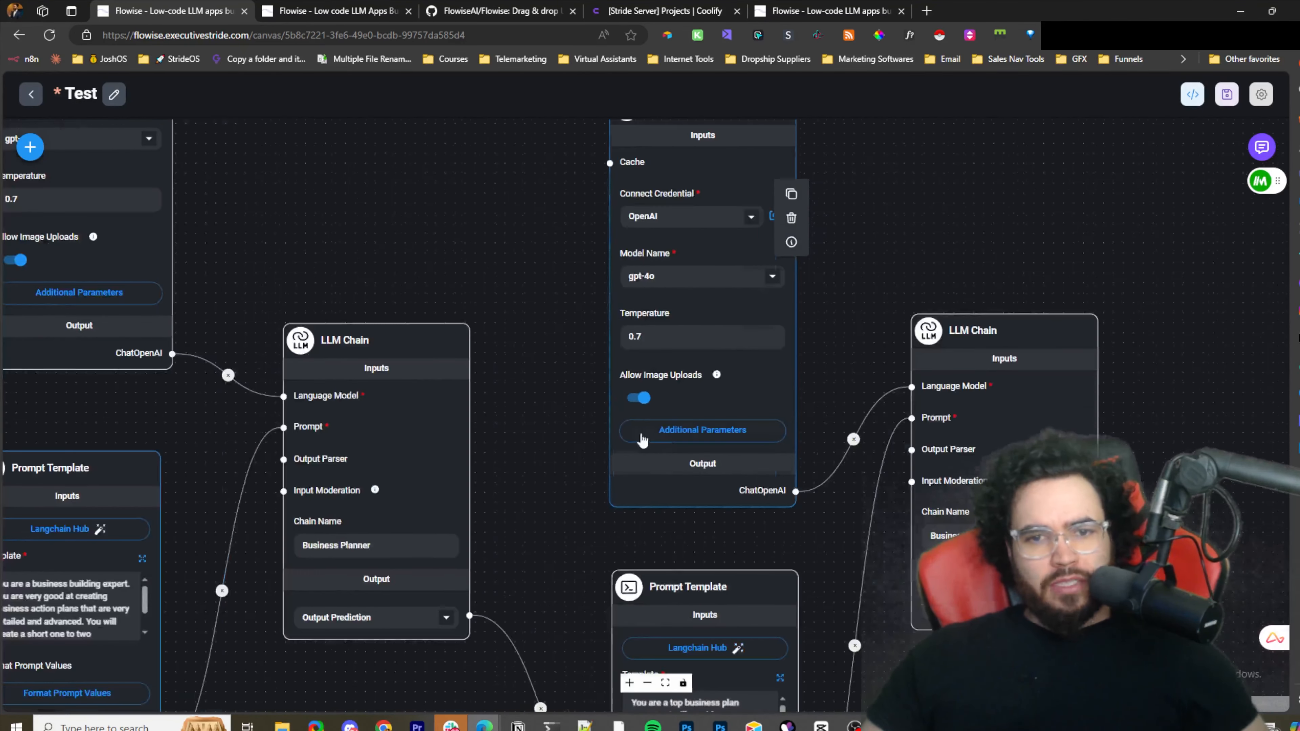
scroll(656, 468, "down", 1)
left_click_drag(844, 353, 880, 406)
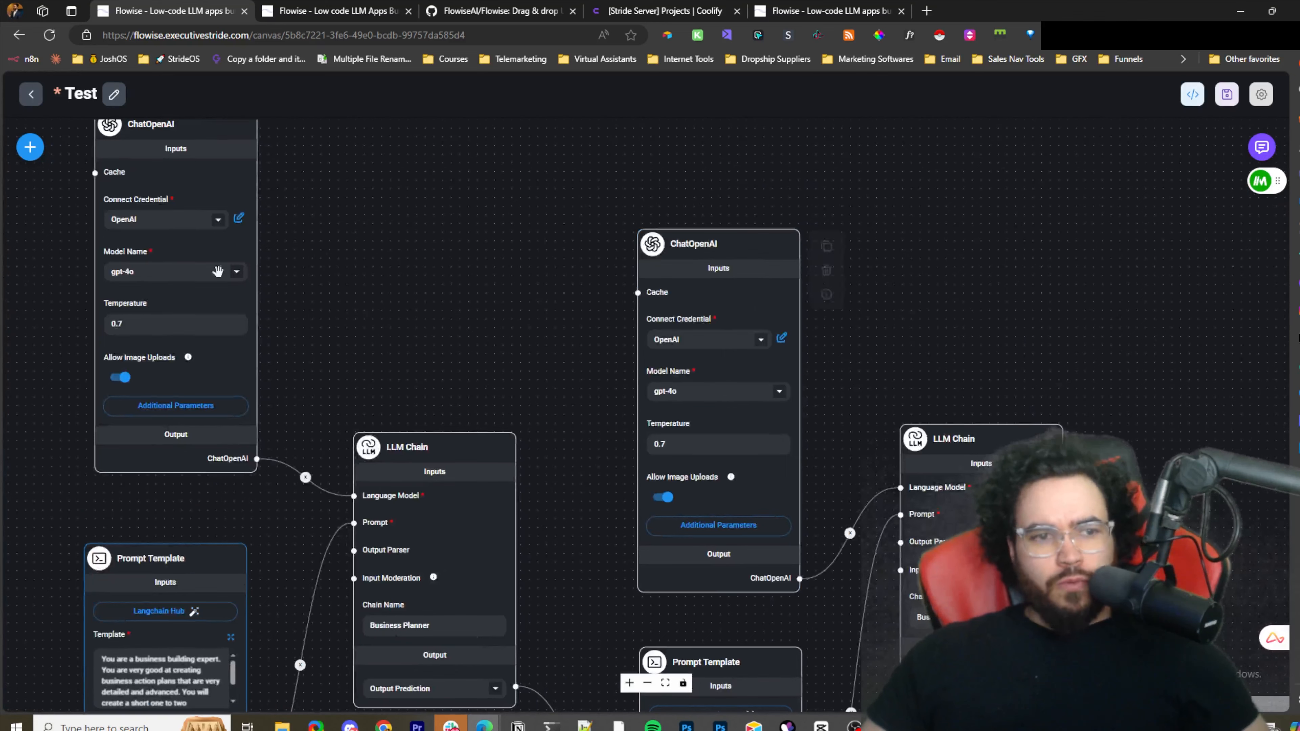
mouse_move(703, 444)
left_mouse_down()
mouse_move(651, 440)
mouse_move(719, 440)
mouse_move(701, 441)
left_mouse_up()
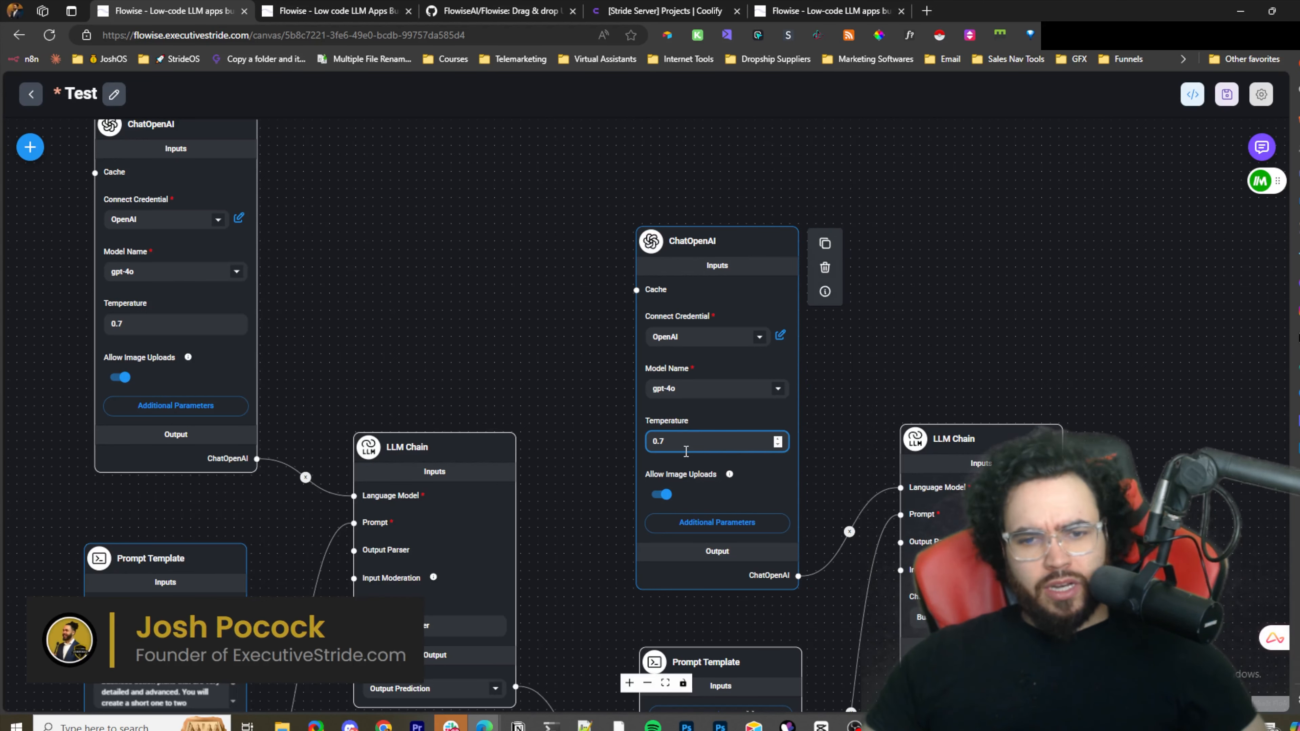
left_click_drag(675, 439, 662, 436)
Look at the Business Planner chain's Output Prediction and its connection to the second Prompt Template.
left_click_drag(888, 556, 934, 422)
left_click_drag(953, 596, 947, 430)
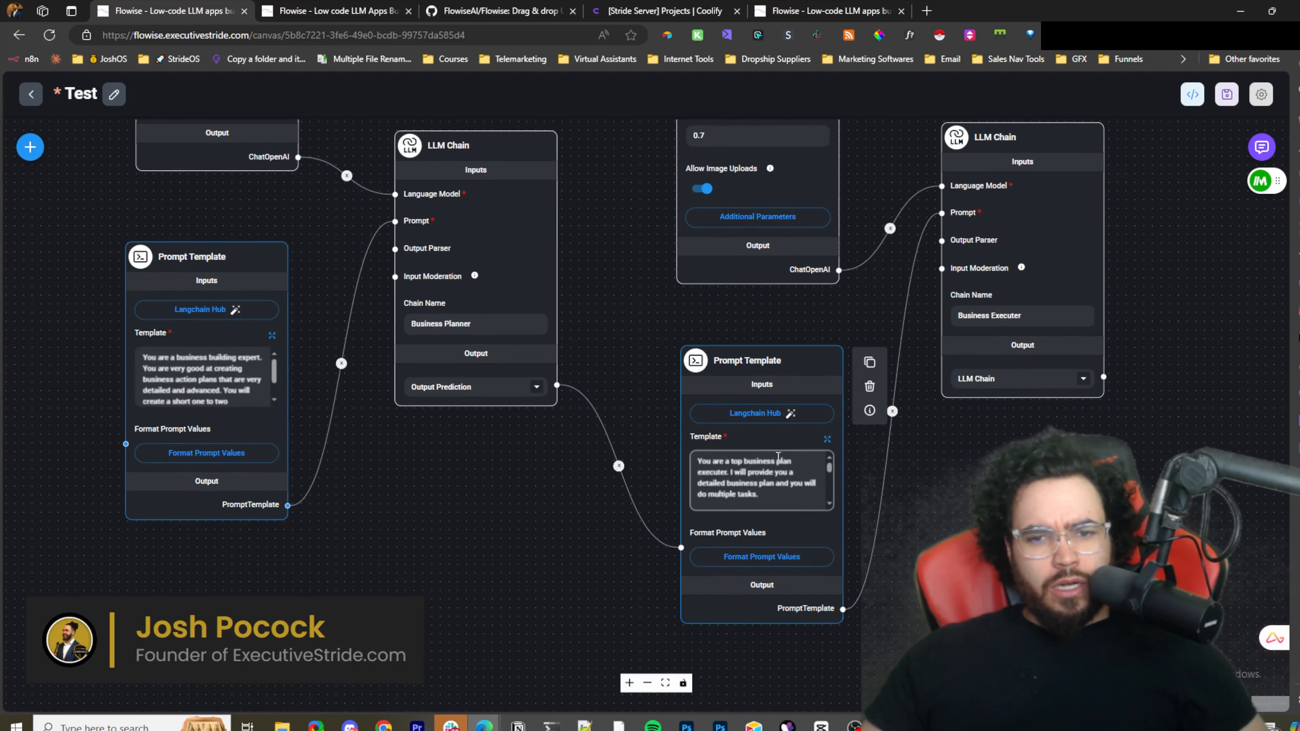
left_click(528, 384)
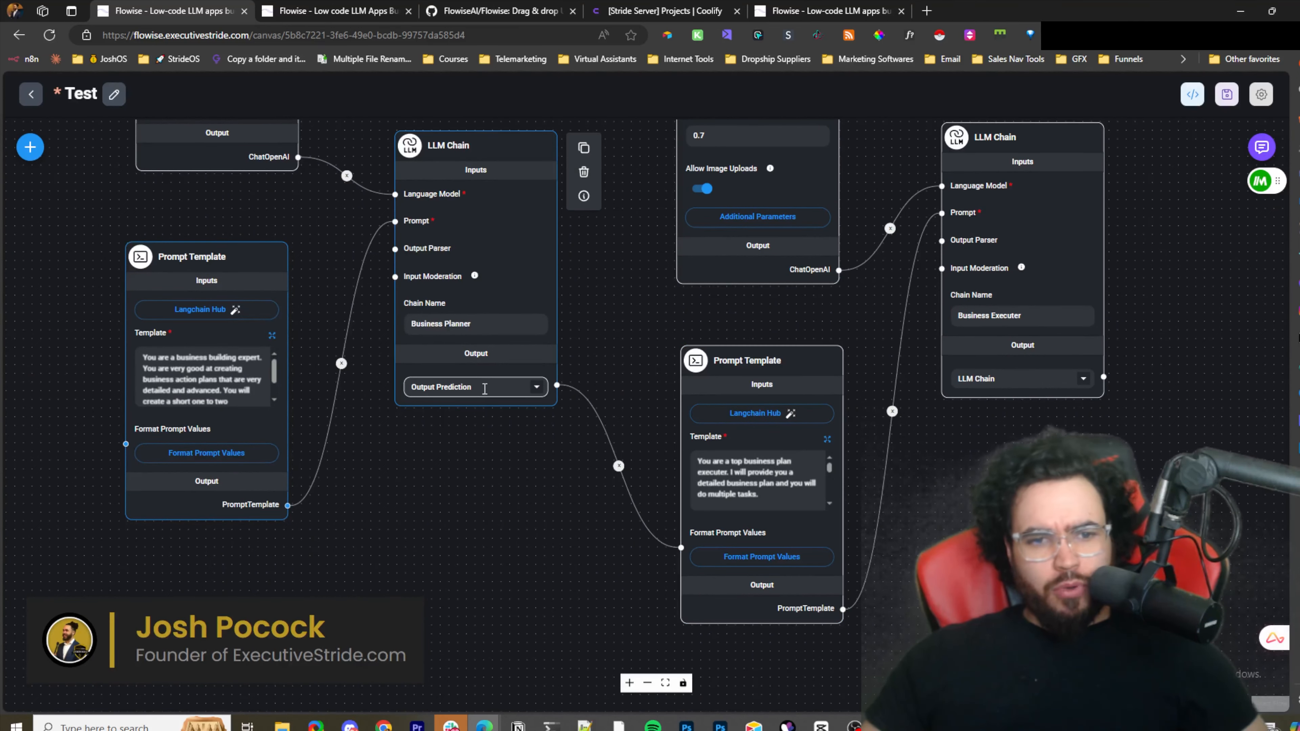
left_click(806, 452)
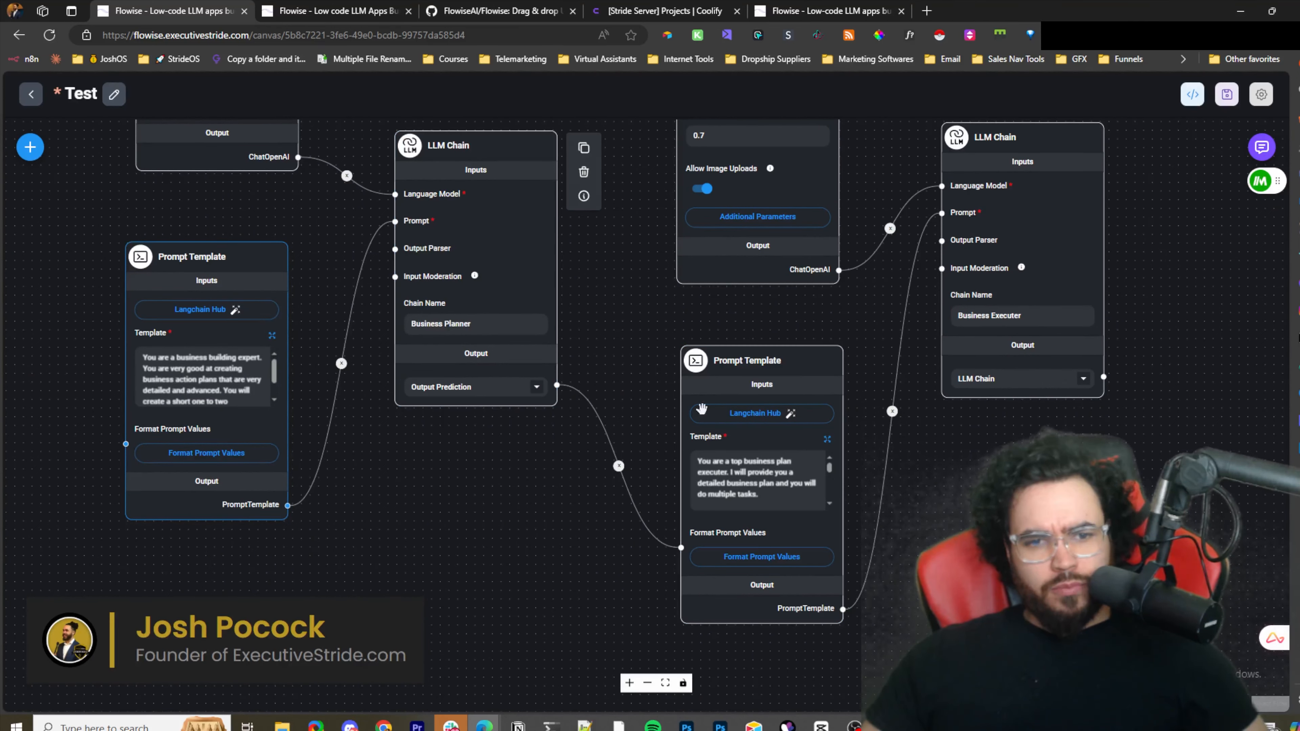
Expand the second Prompt Template's text, delete the word "traditional" before "marketing tactics" and save the template.
left_click(827, 439)
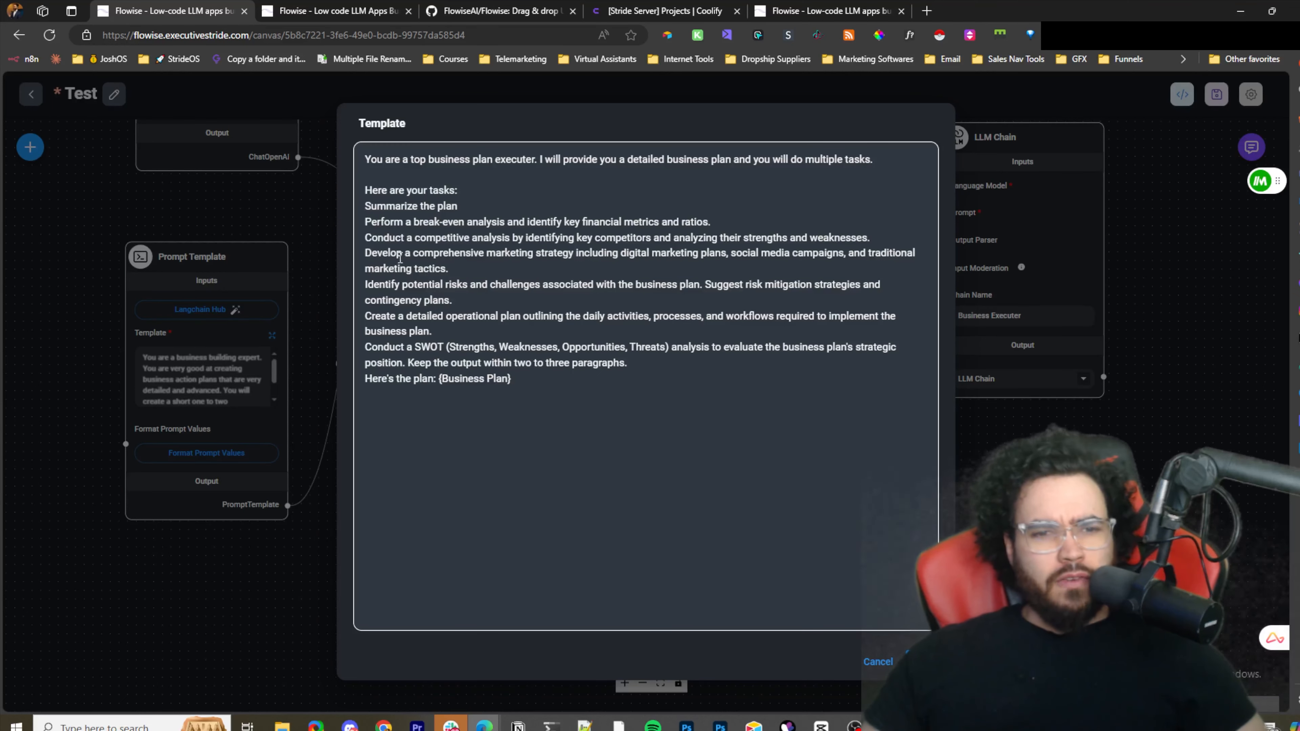
left_click_drag(470, 237, 570, 237)
left_click(692, 260)
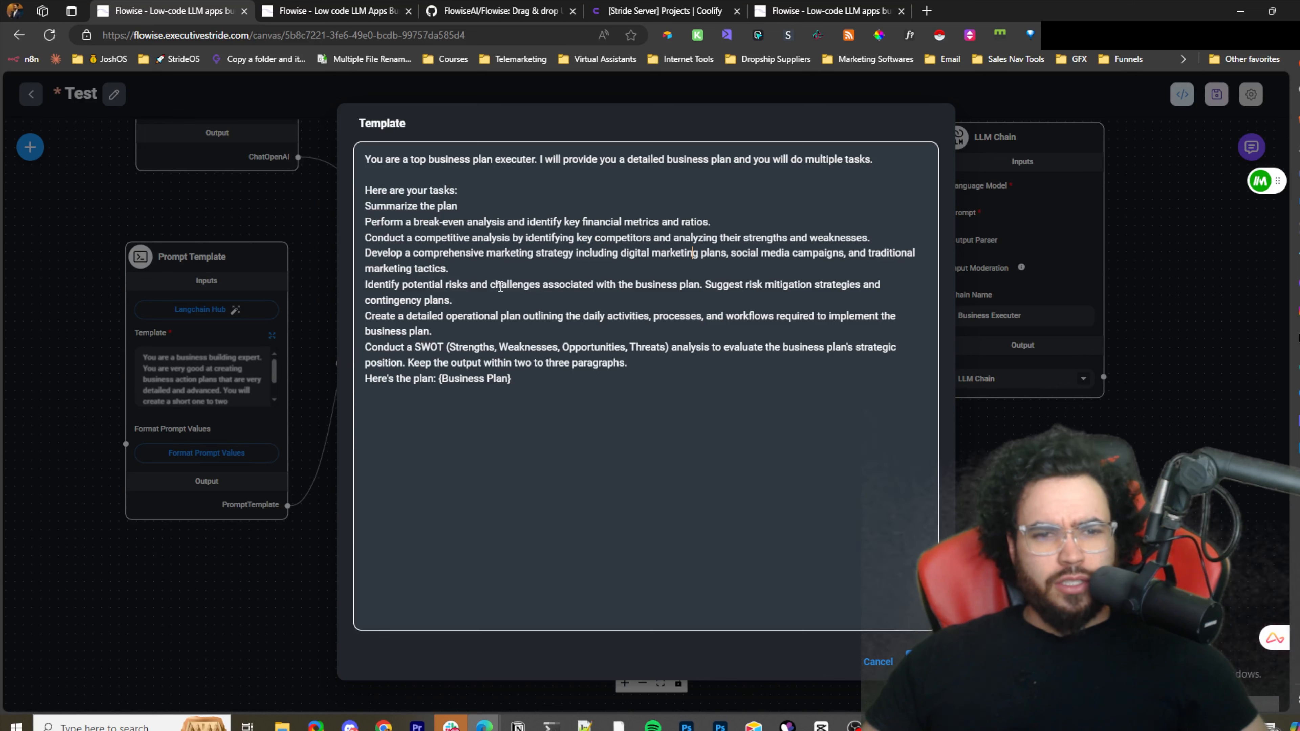
left_click_drag(826, 269, 868, 254)
left_click(877, 254)
key("BackSpace")
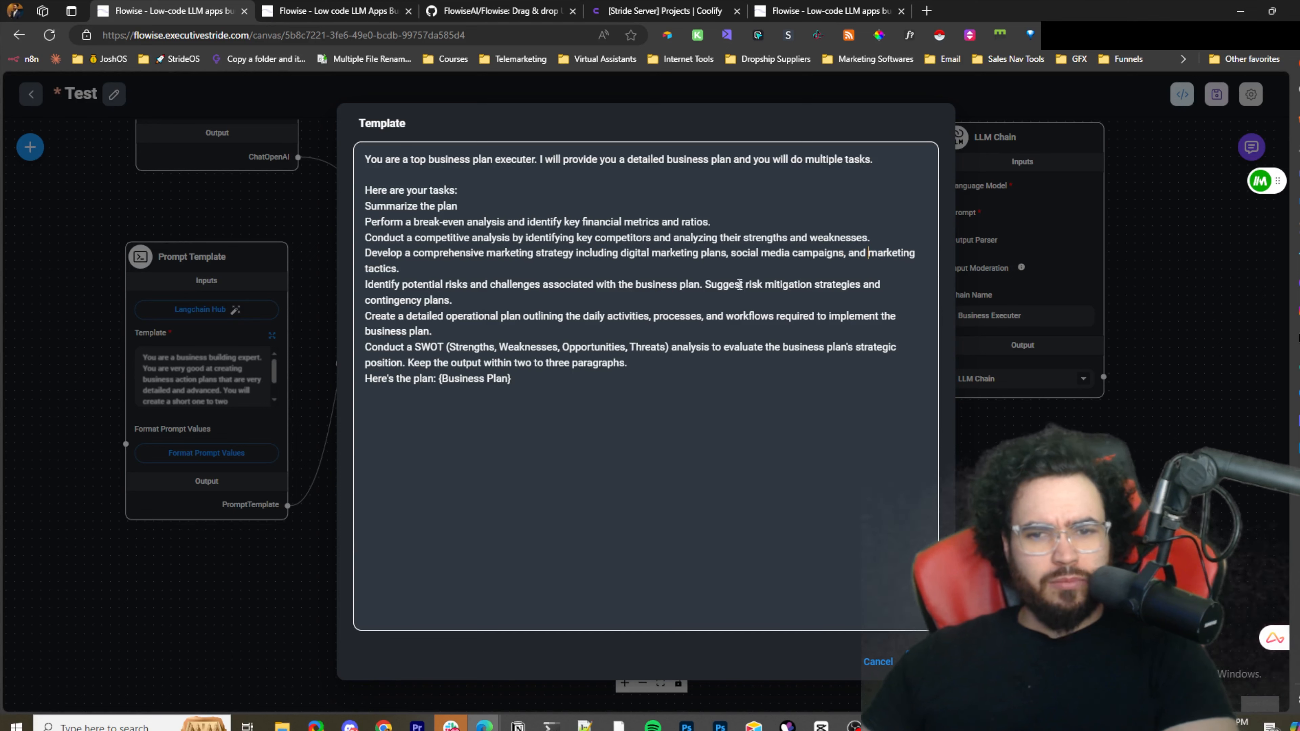
left_click(463, 300)
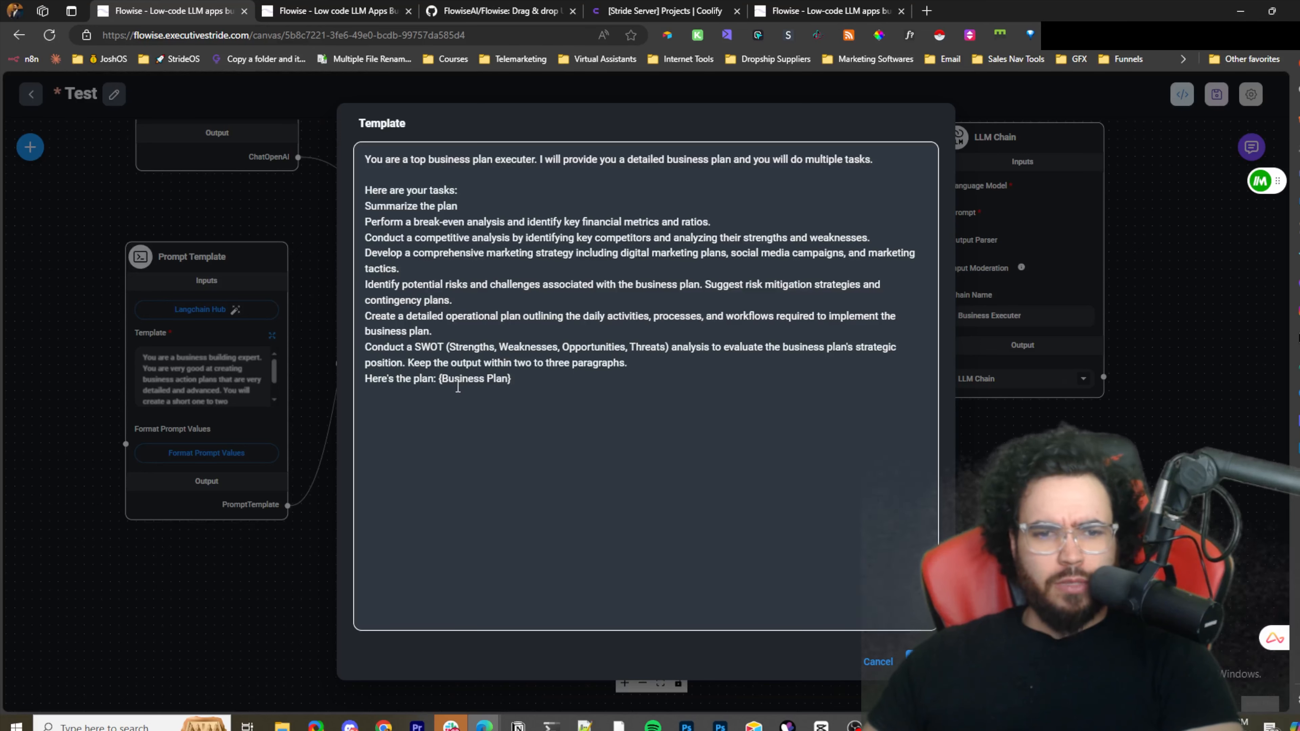
left_click_drag(440, 382, 508, 385)
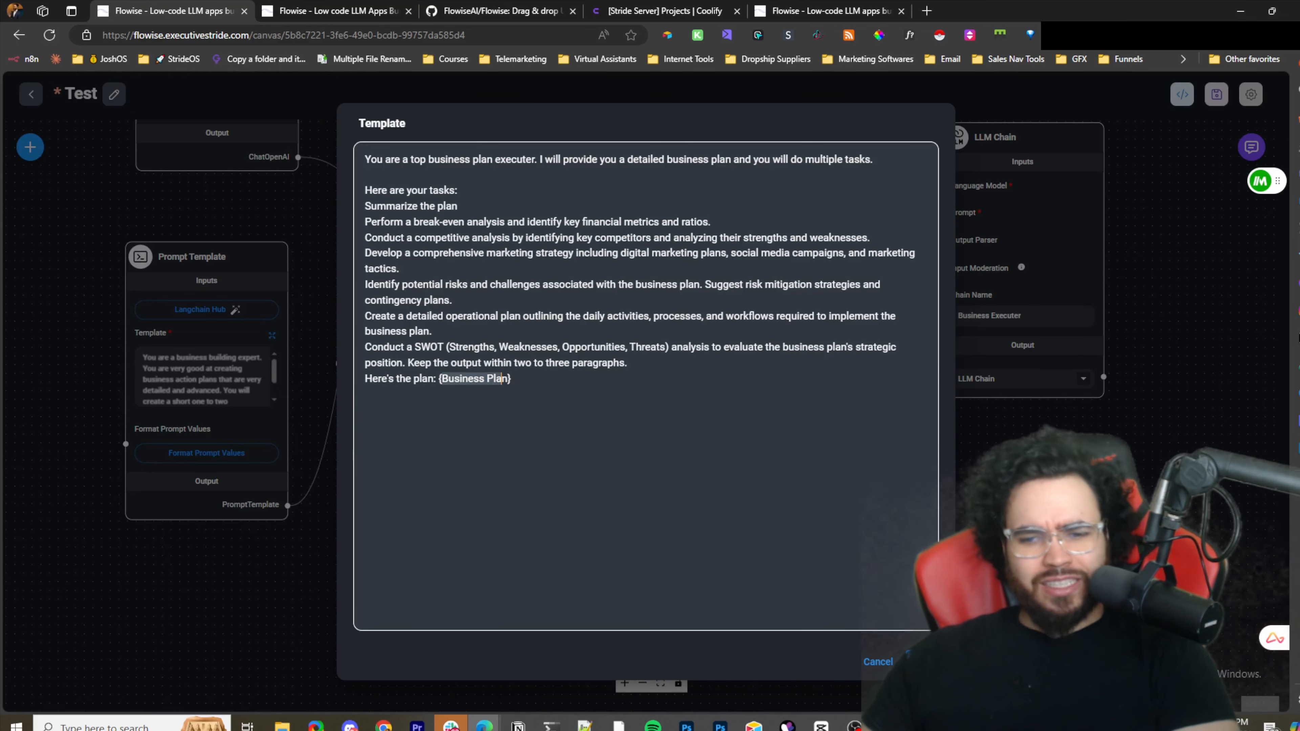
left_click(915, 661)
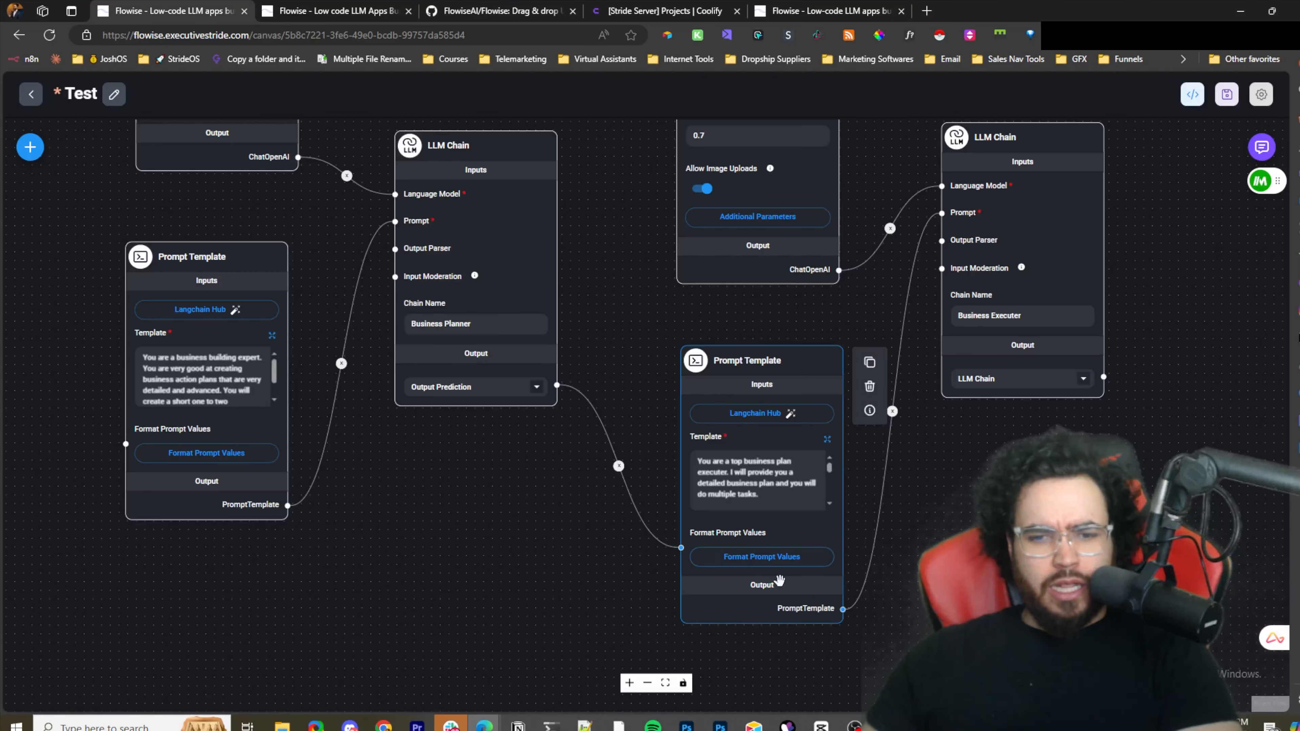
Inspect the Business Plan value in the second Prompt Template's format prompt values and close the dialog.
left_click(750, 559)
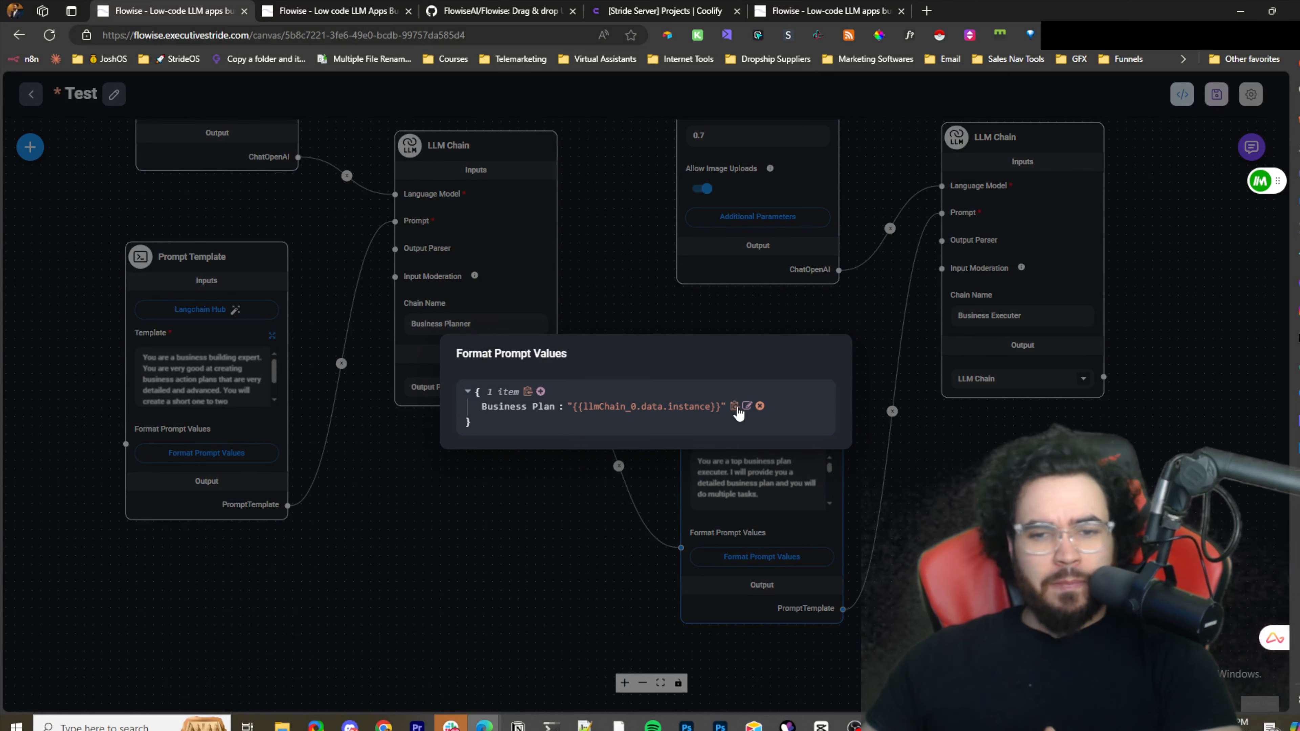
left_click(747, 407)
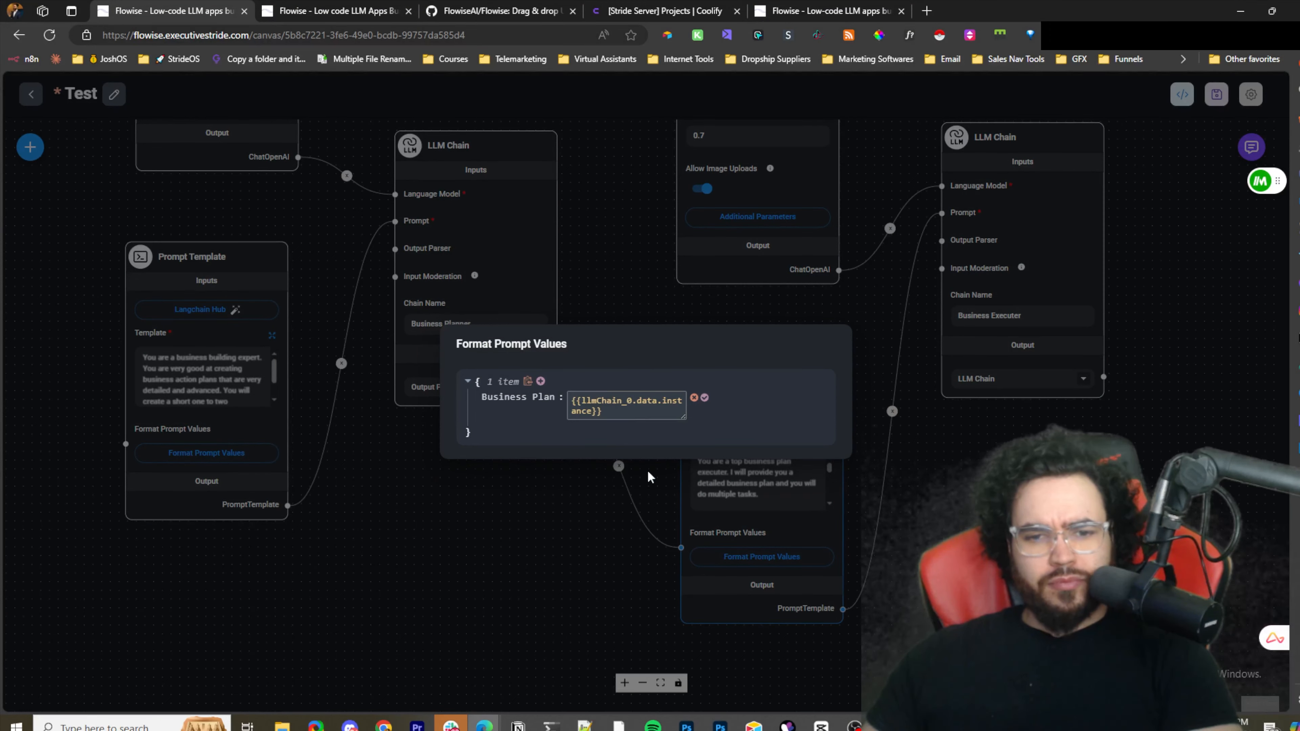
left_click(762, 448)
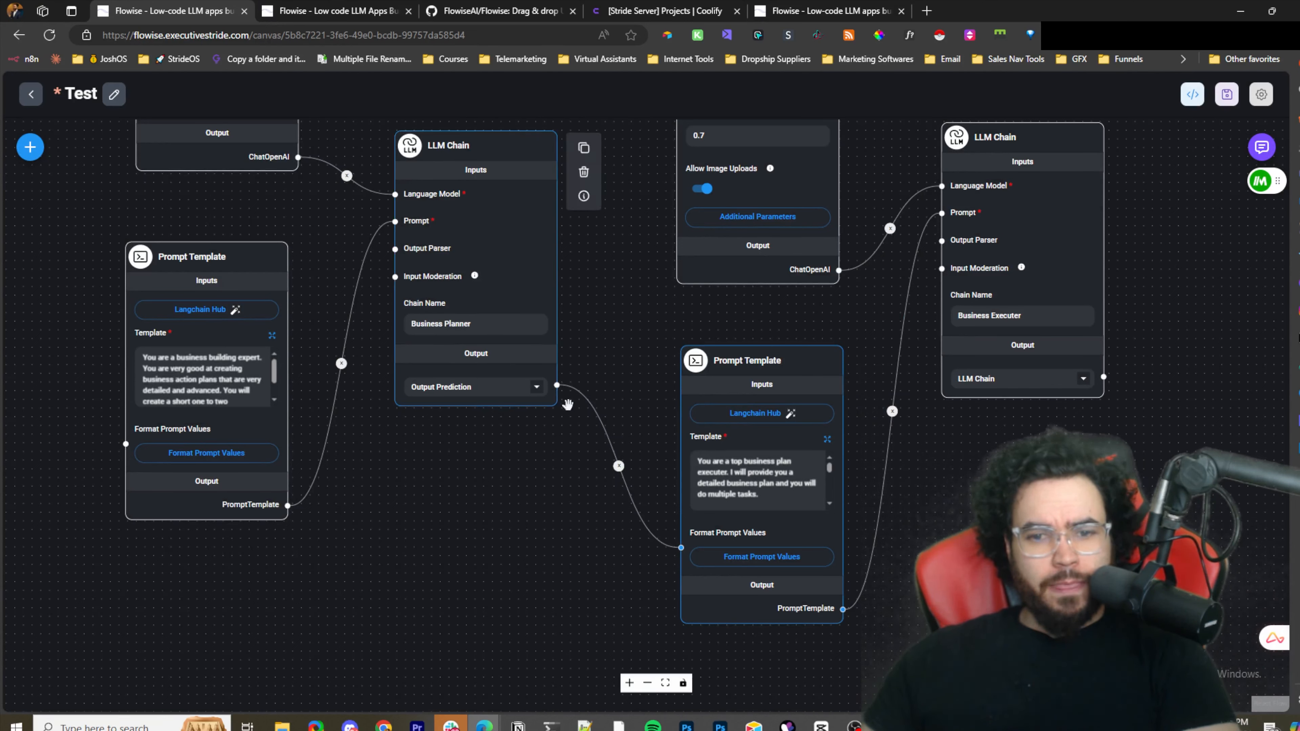
Select the Business Planner output prediction as the Business Plan value in the second Prompt Template's format prompt values and close the dialog.
left_click(752, 556)
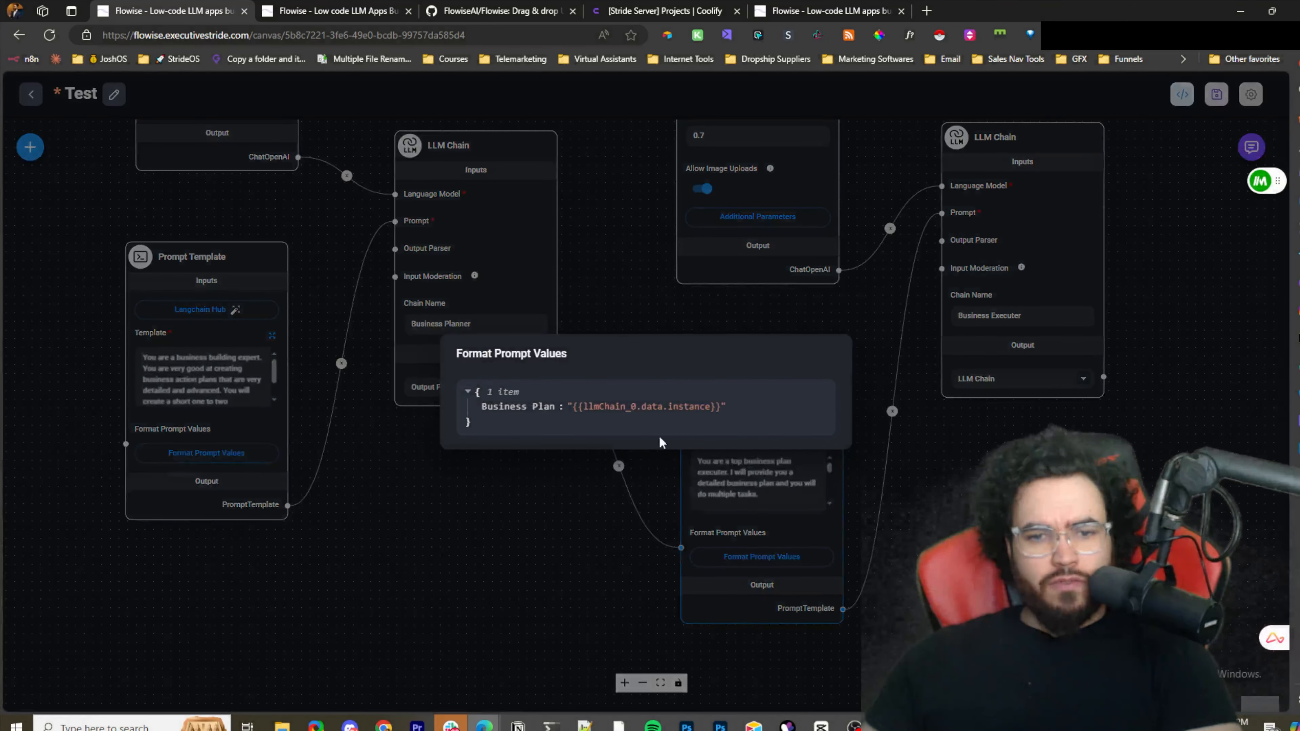
left_click(747, 407)
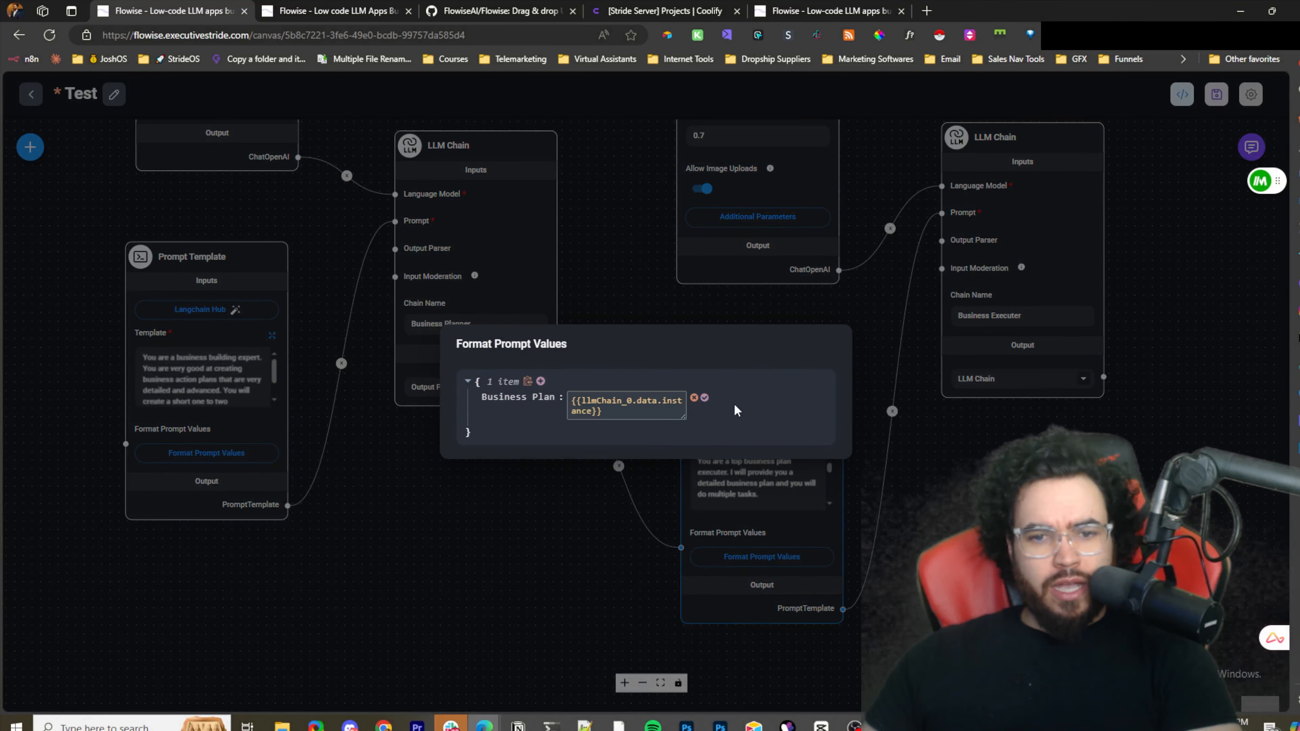
left_click(655, 404)
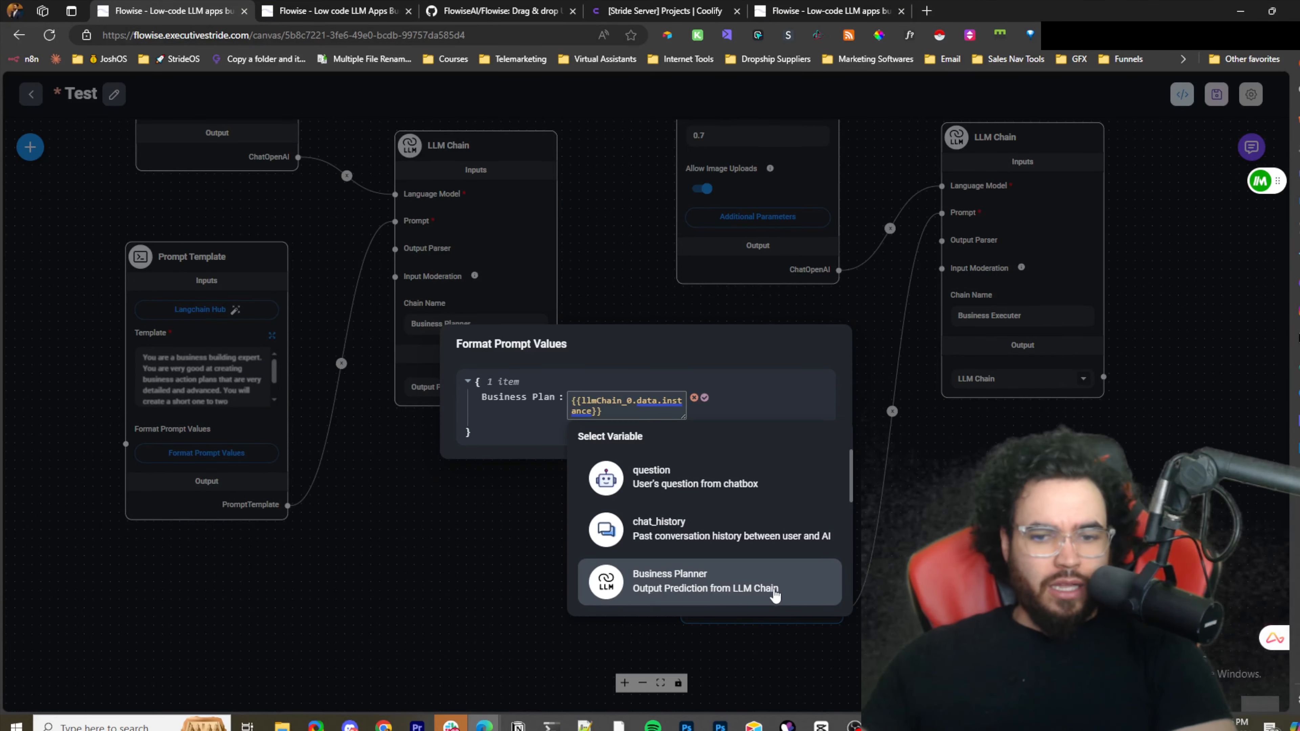
left_click(716, 582)
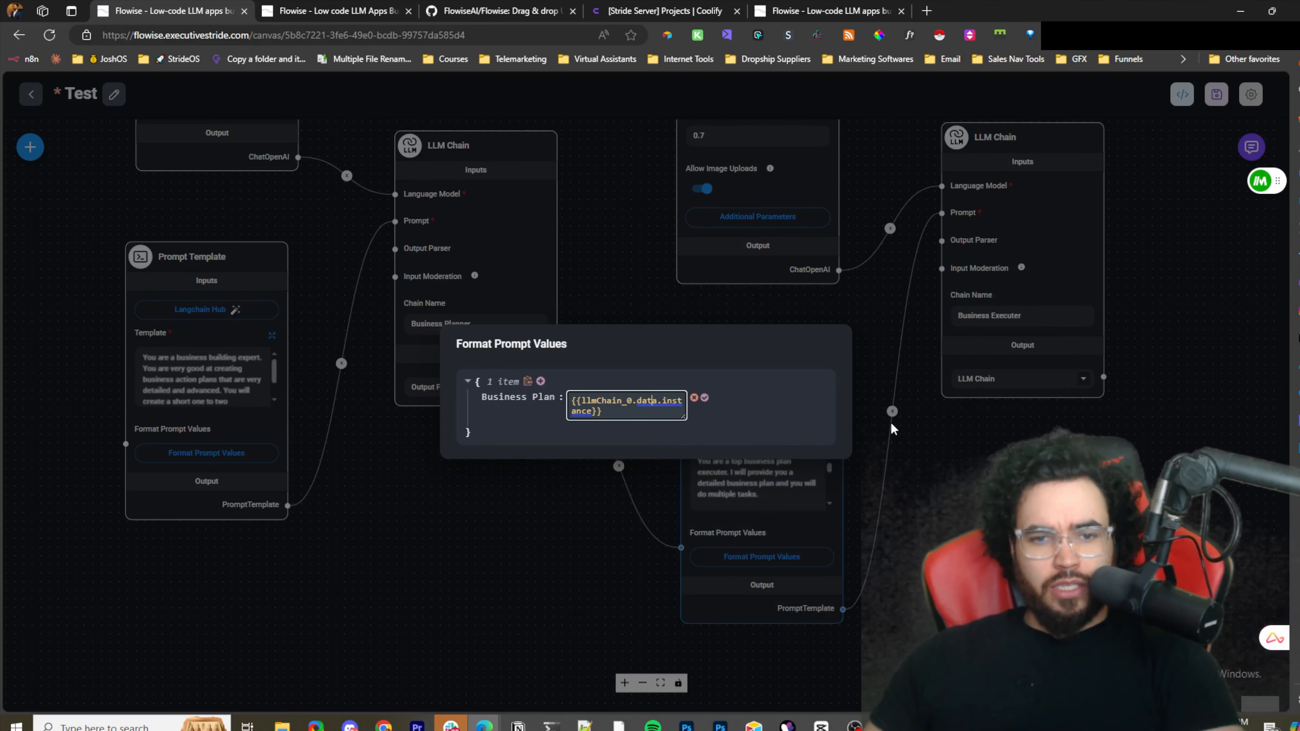
left_click(958, 431)
Examine the Business Executer chain and how its ChatOpenAI and Prompt Template connect to it within the whole chatflow.
scroll(761, 562, "up", 1)
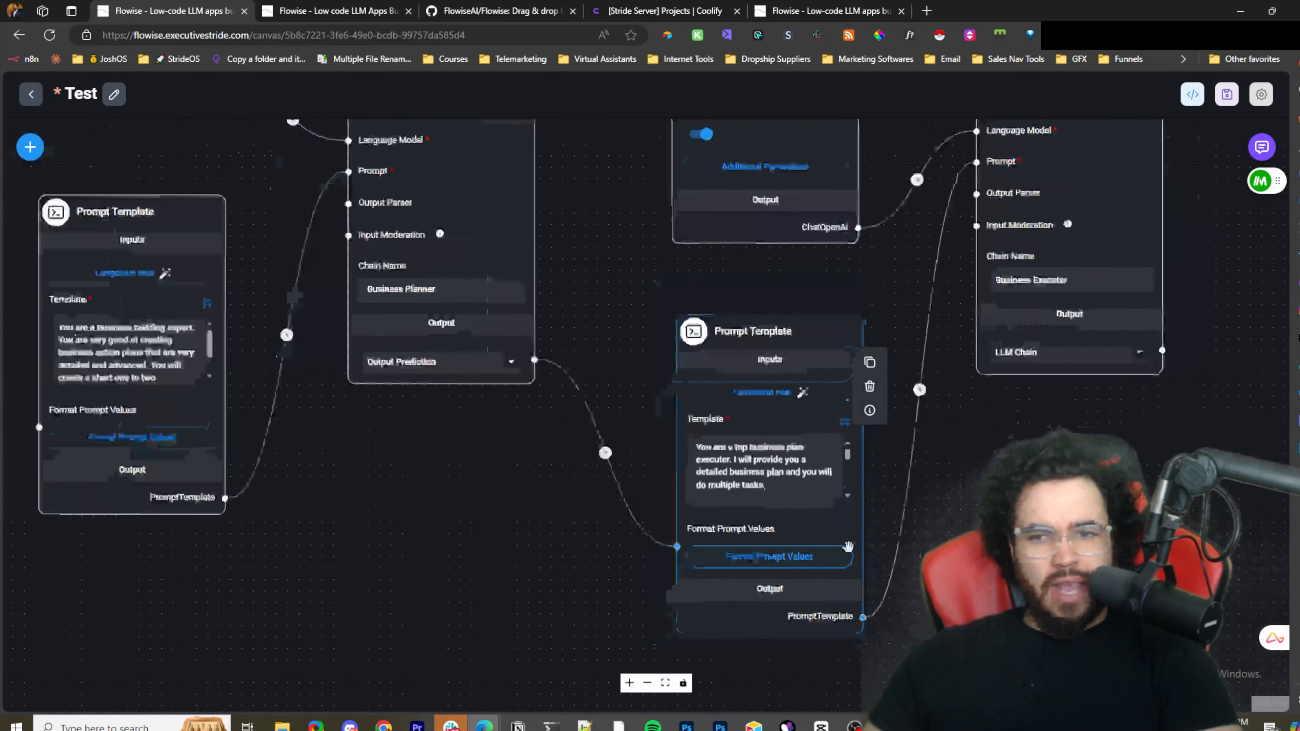
scroll(844, 553, "down", 2)
left_click_drag(885, 343, 747, 438)
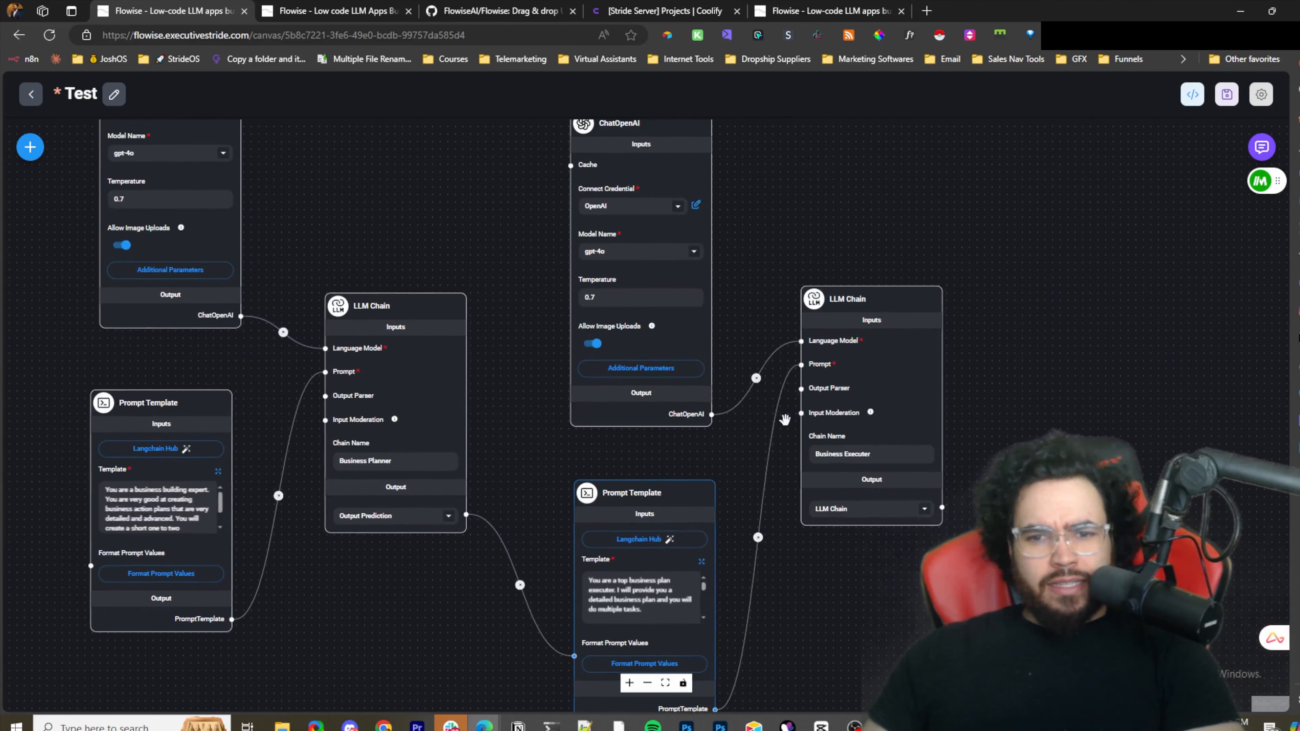
left_click(833, 362)
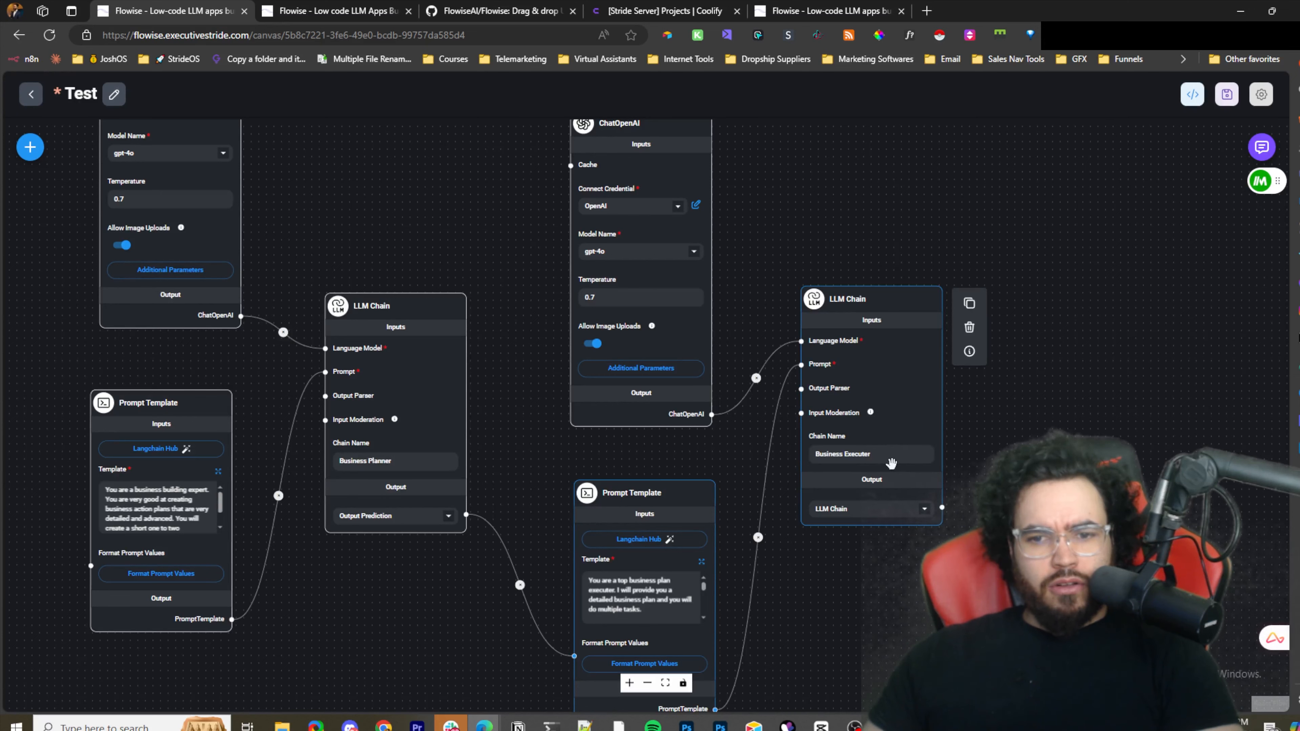
scroll(617, 363, "up", 1)
scroll(605, 368, "down", 2)
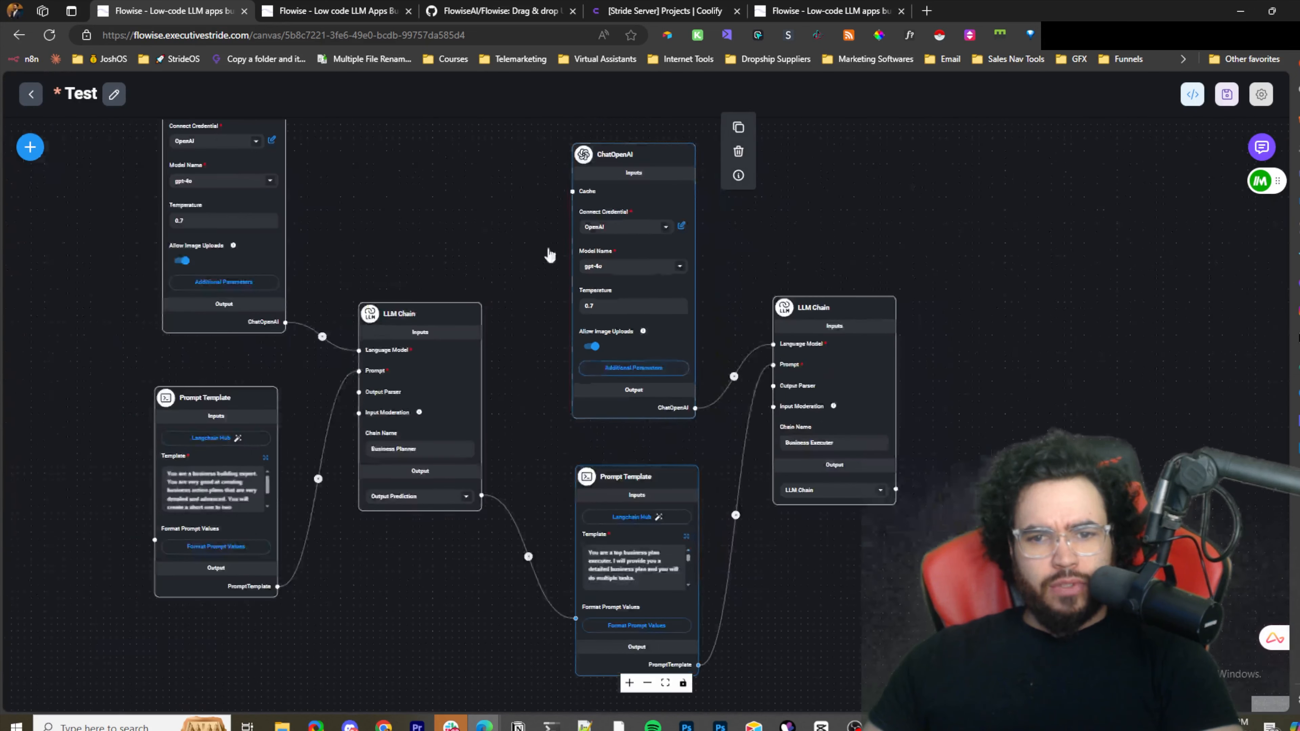
scroll(578, 338, "down", 2)
left_click_drag(508, 243, 608, 271)
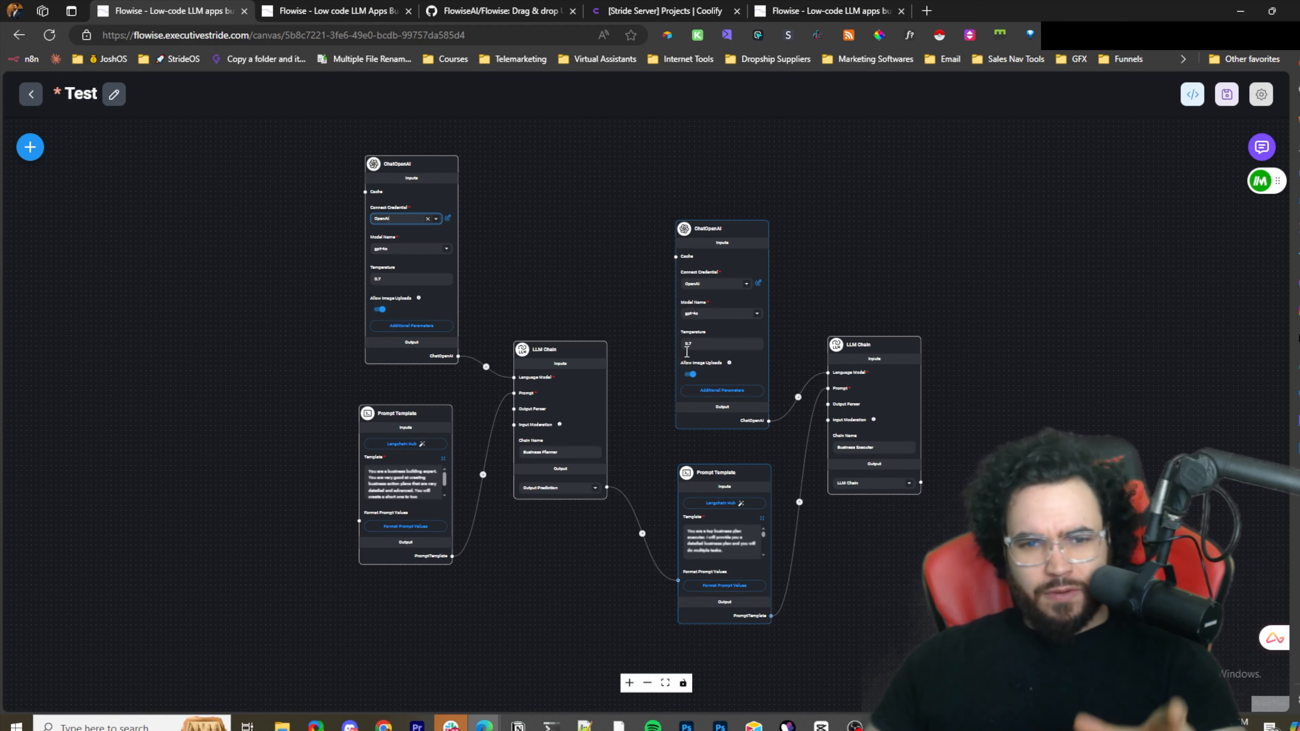
Save the Test chatflow and clear all of its chat history.
mouse_move(706, 407)
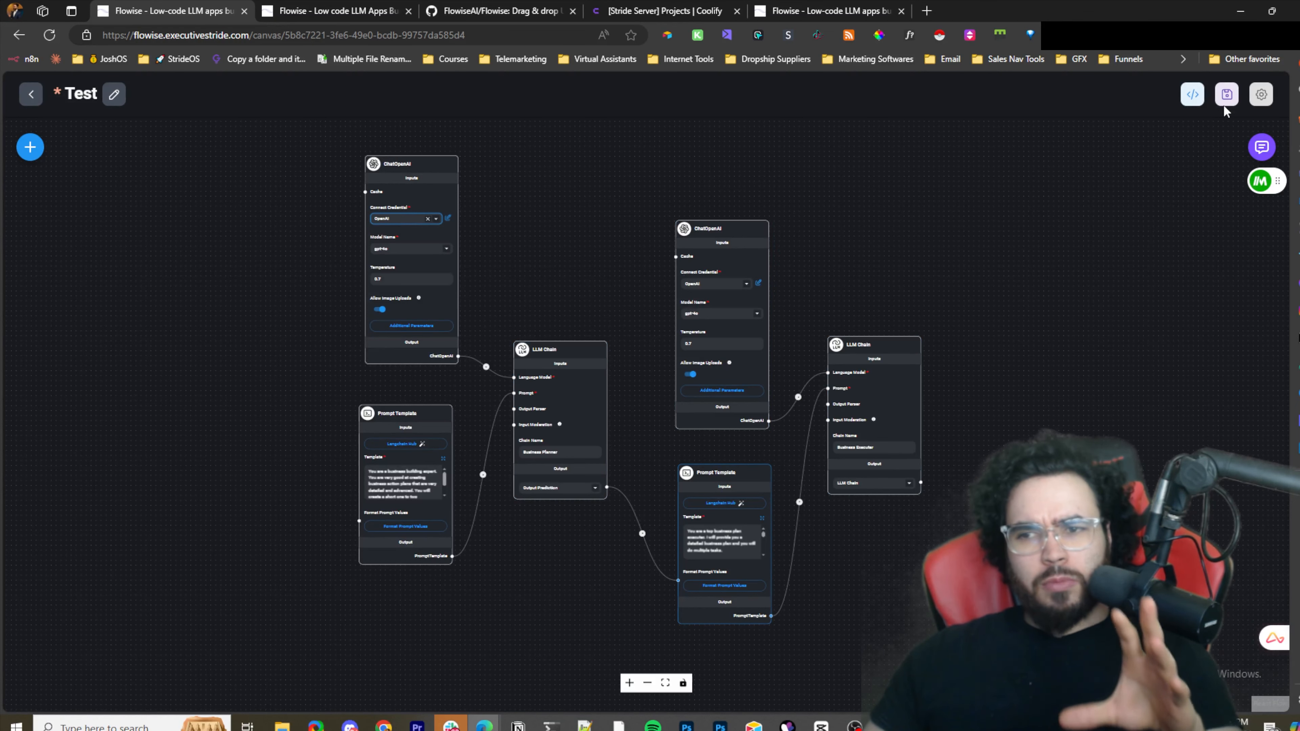
left_click(1228, 96)
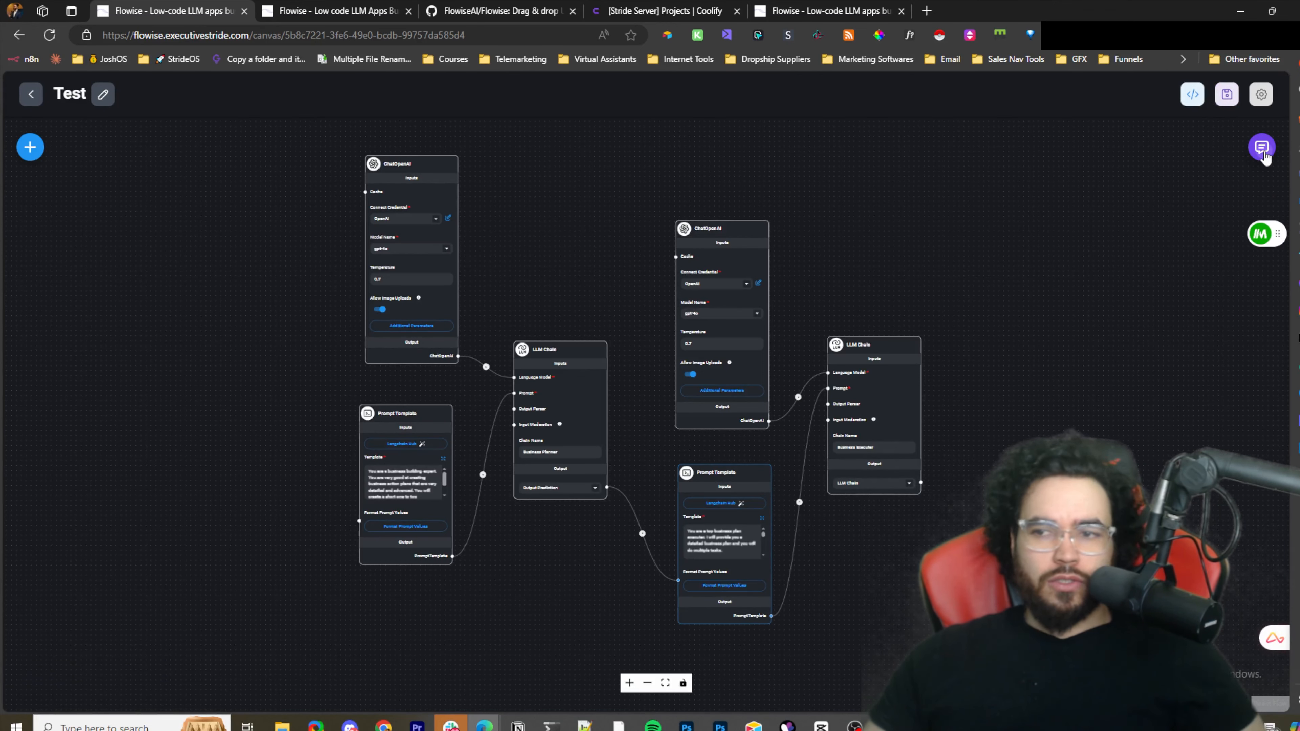
left_click(1262, 148)
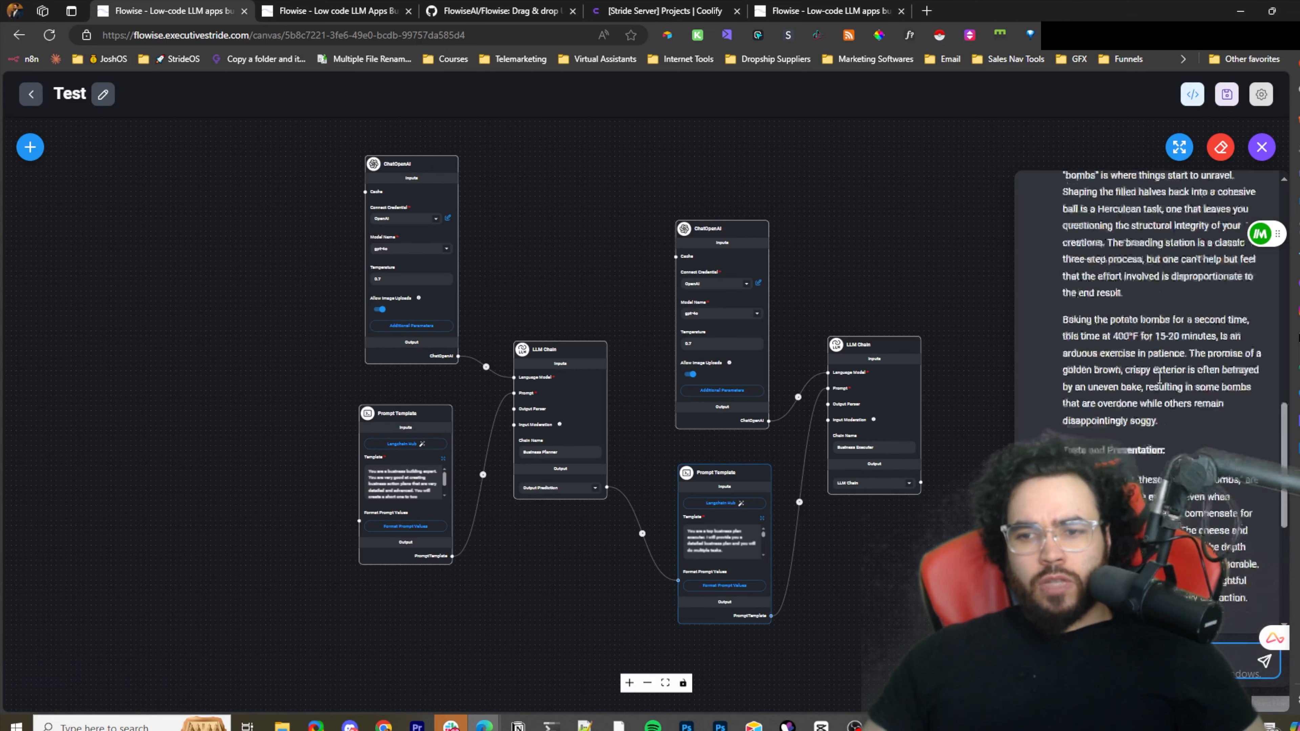
left_click(1221, 147)
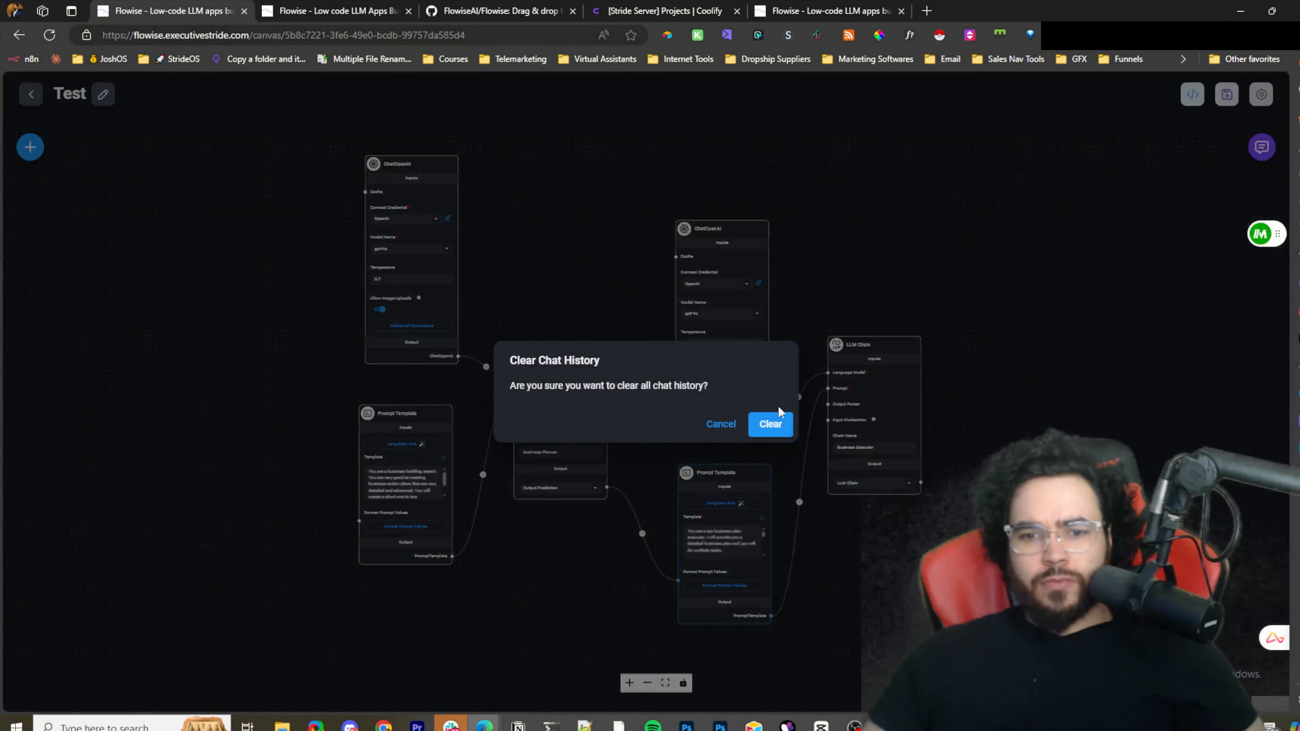
left_click(777, 415)
Send the chat message "Digital Marketing Agency Targeting Solar Companies" to the chatflow.
left_click(1262, 149)
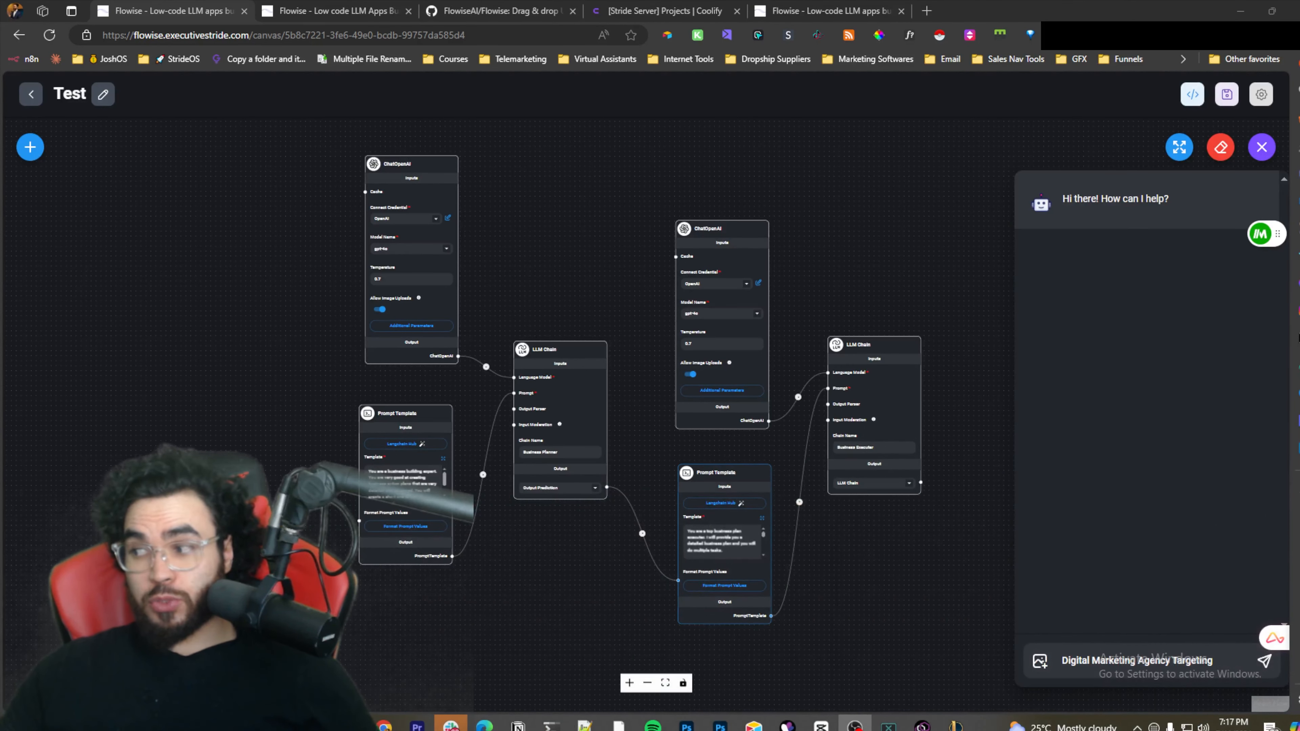
left_click(1242, 665)
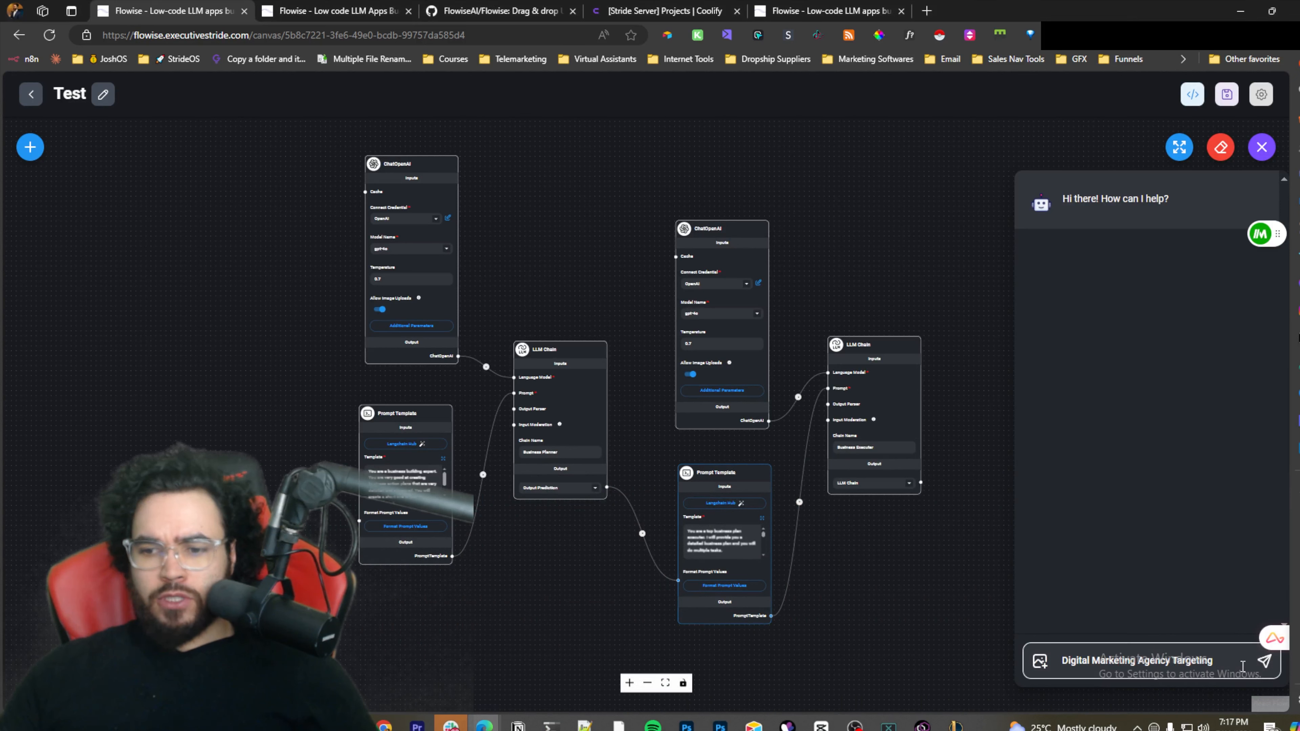
left_click(1229, 664)
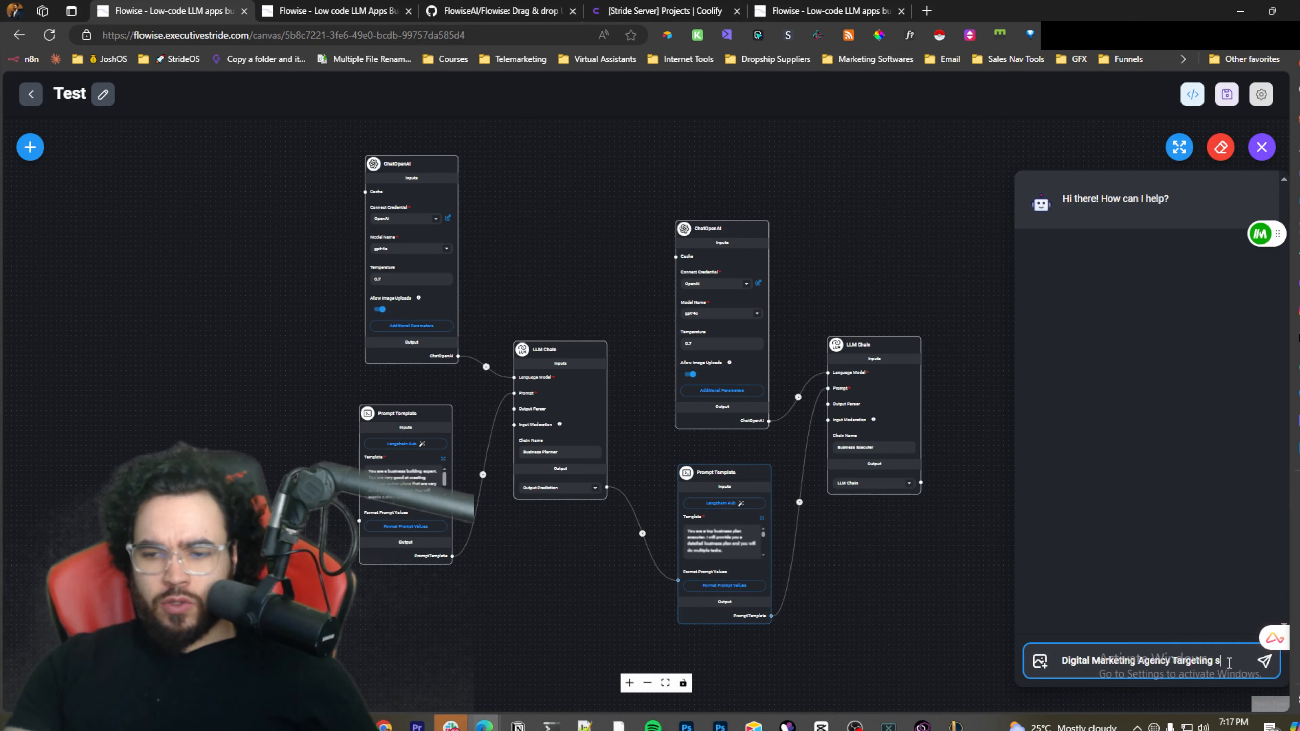
type("olar Companie")
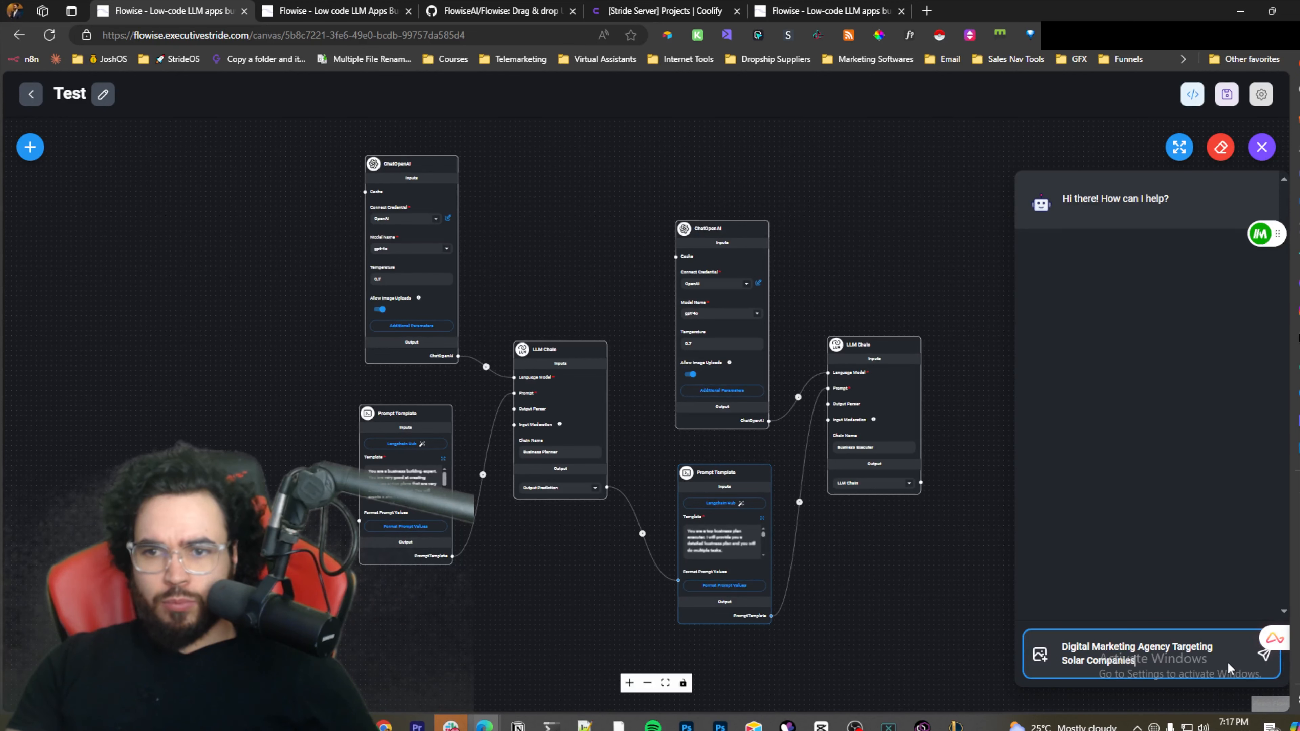
key("Return")
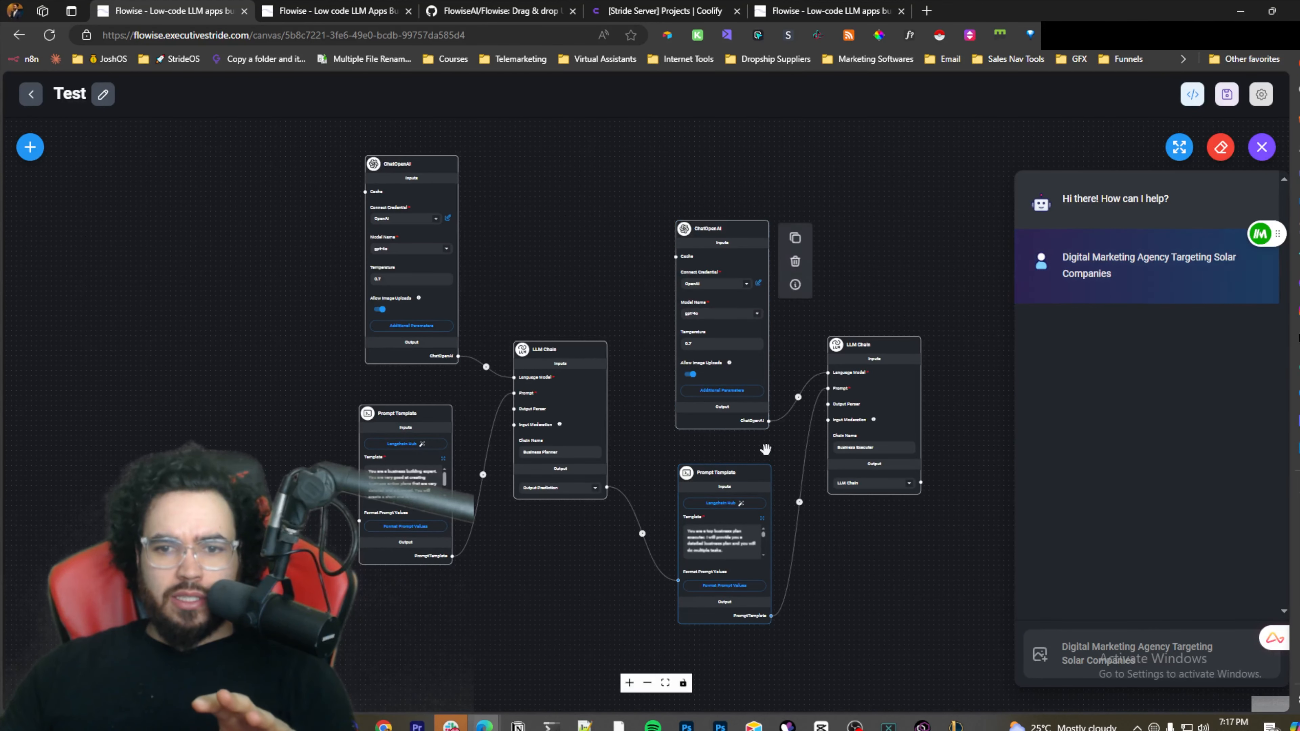
Read the business plan summary and the break-even analysis in the chat response.
mouse_move(863, 406)
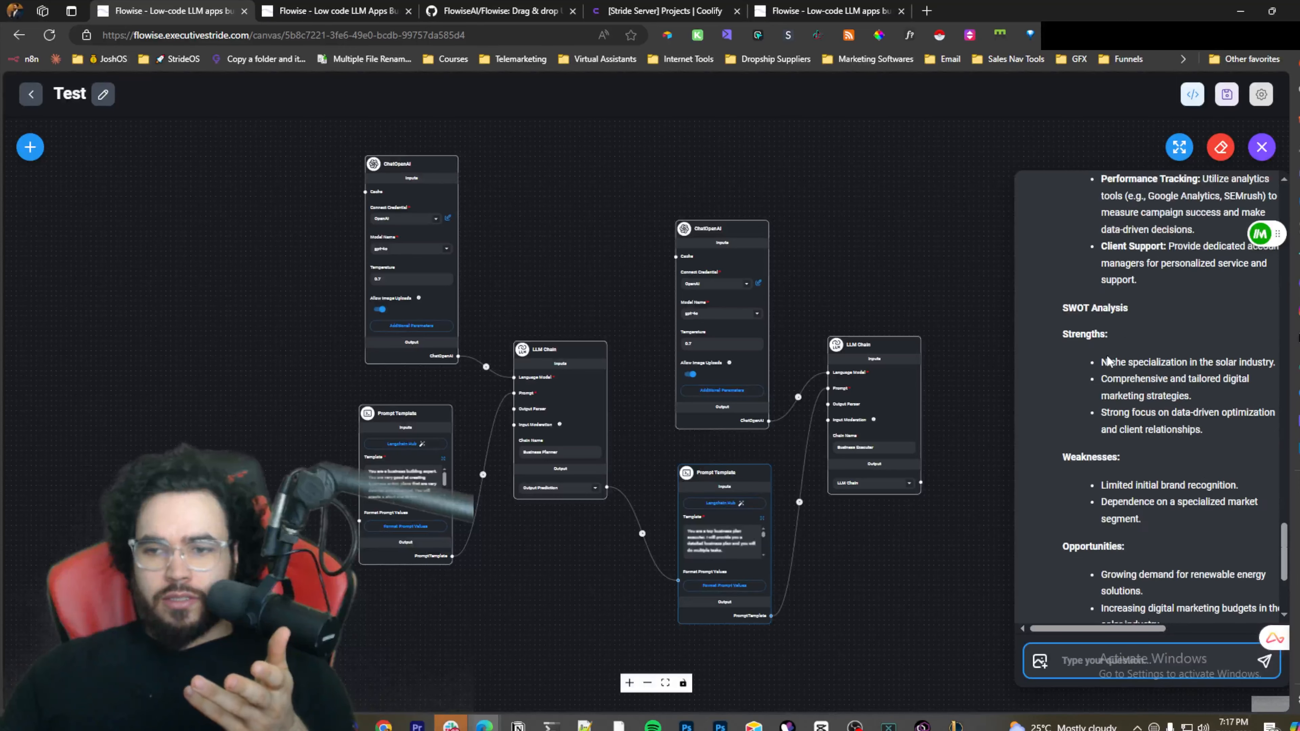
scroll(1104, 368, "up", 15)
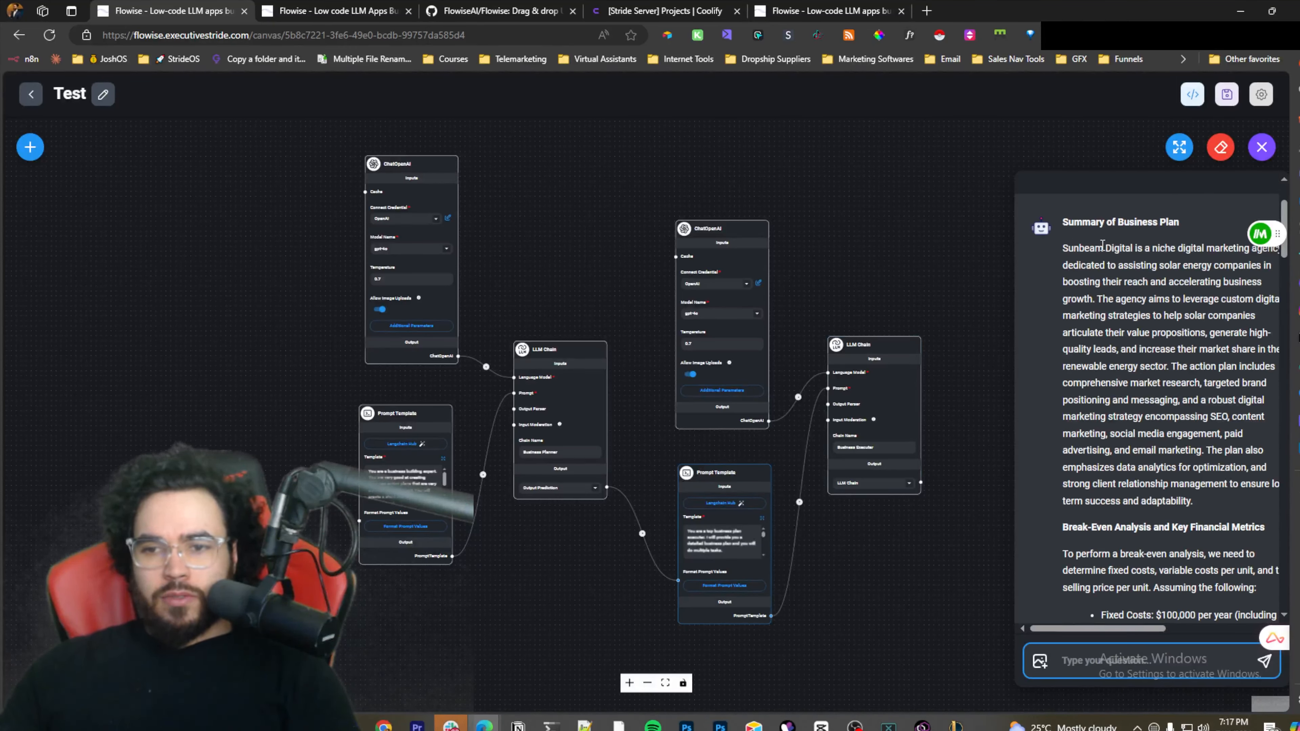
scroll(1170, 262, "down", 1)
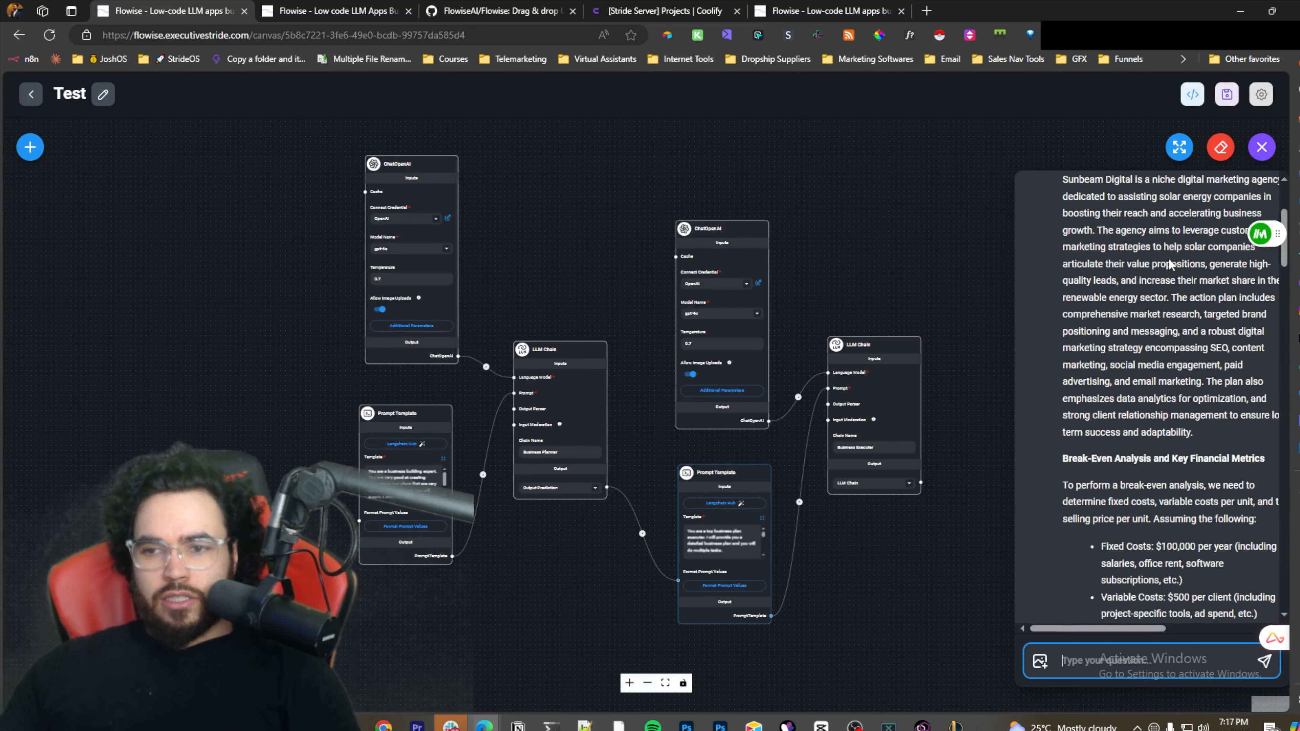
scroll(1177, 284, "up", 1)
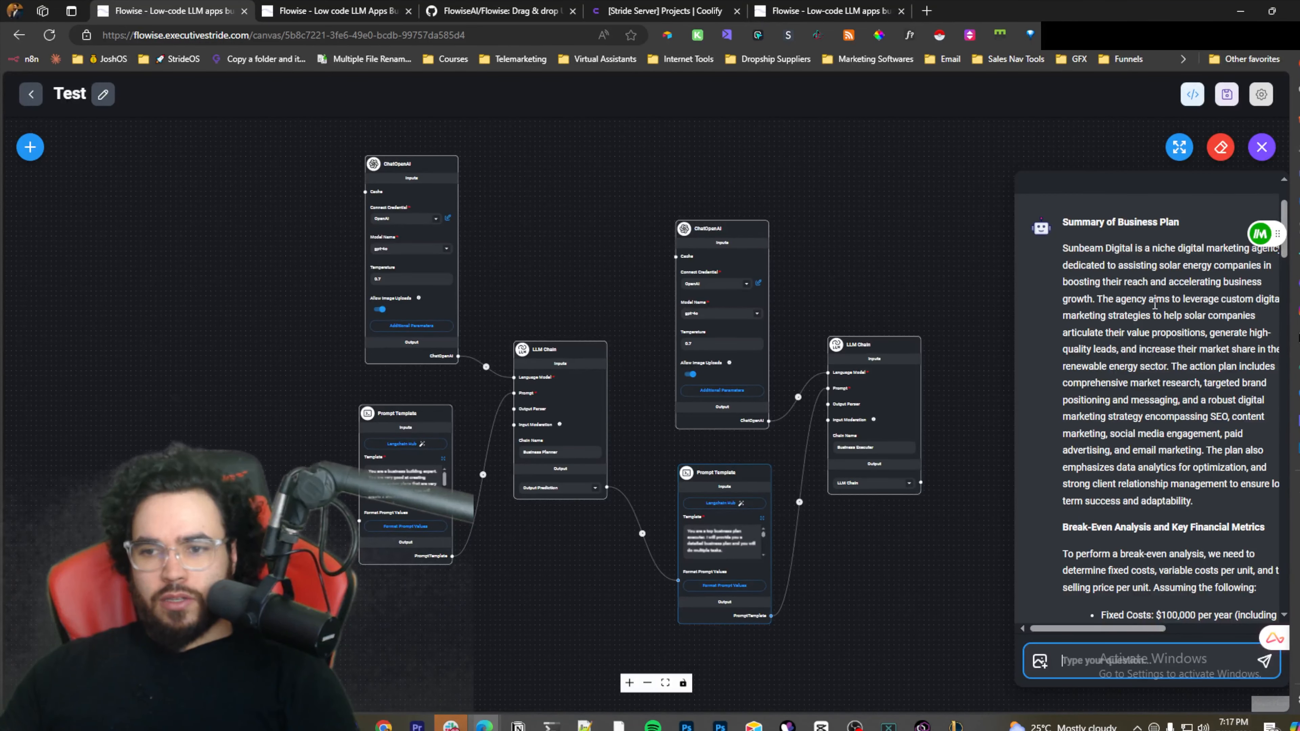
scroll(1154, 303, "down", 2)
scroll(1095, 344, "down", 1)
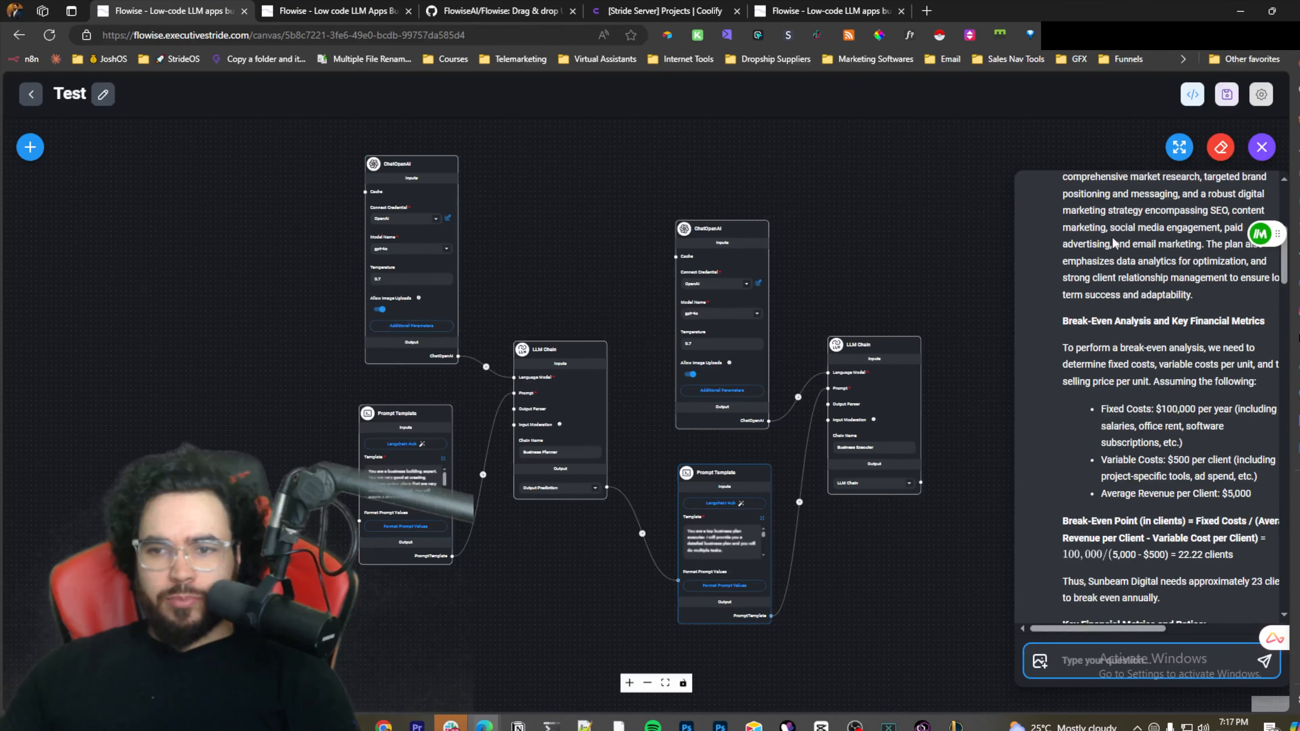
scroll(1127, 339, "down", 1)
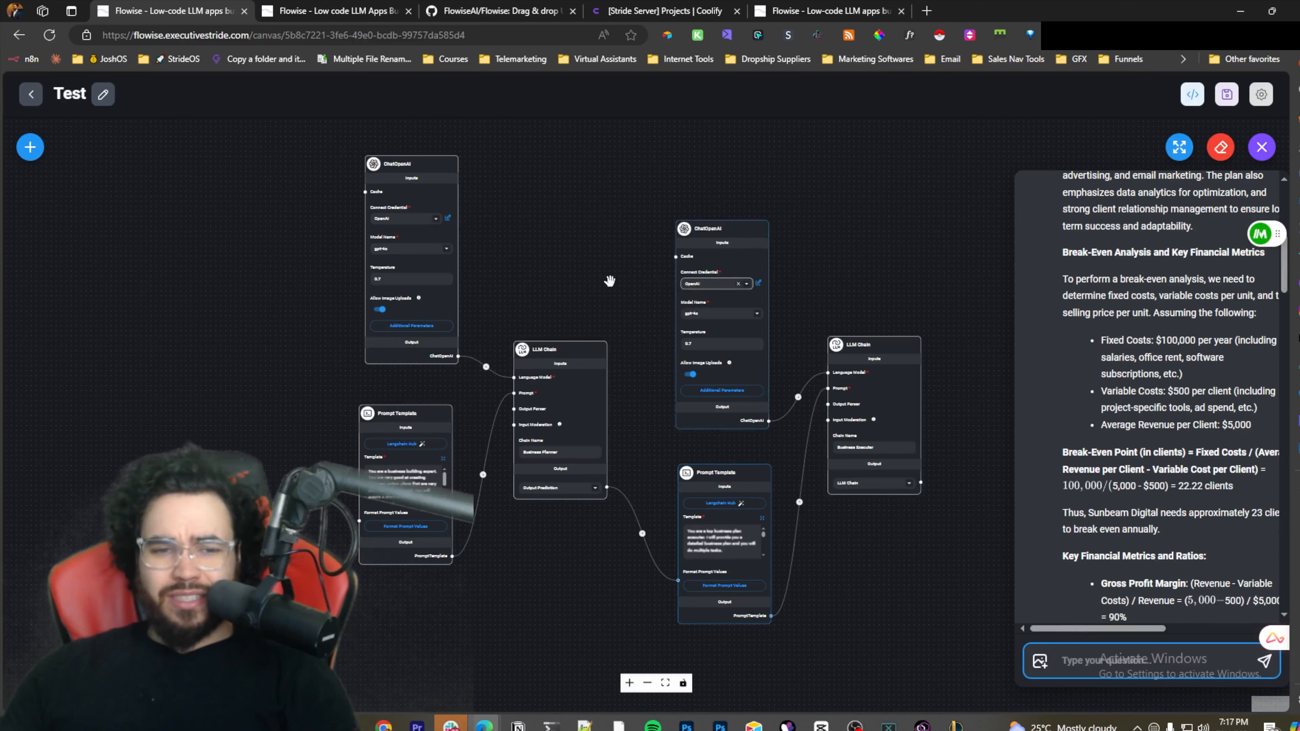
mouse_move(731, 309)
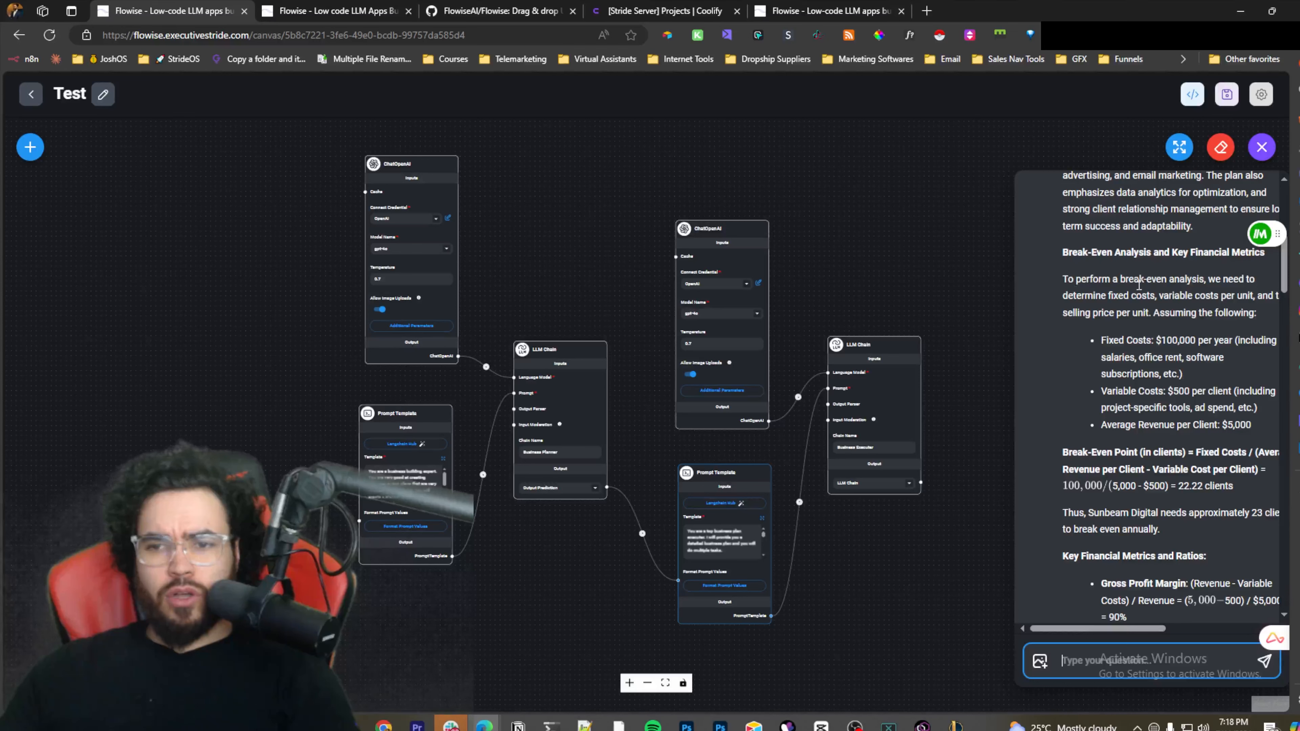
scroll(1086, 286, "up", 1)
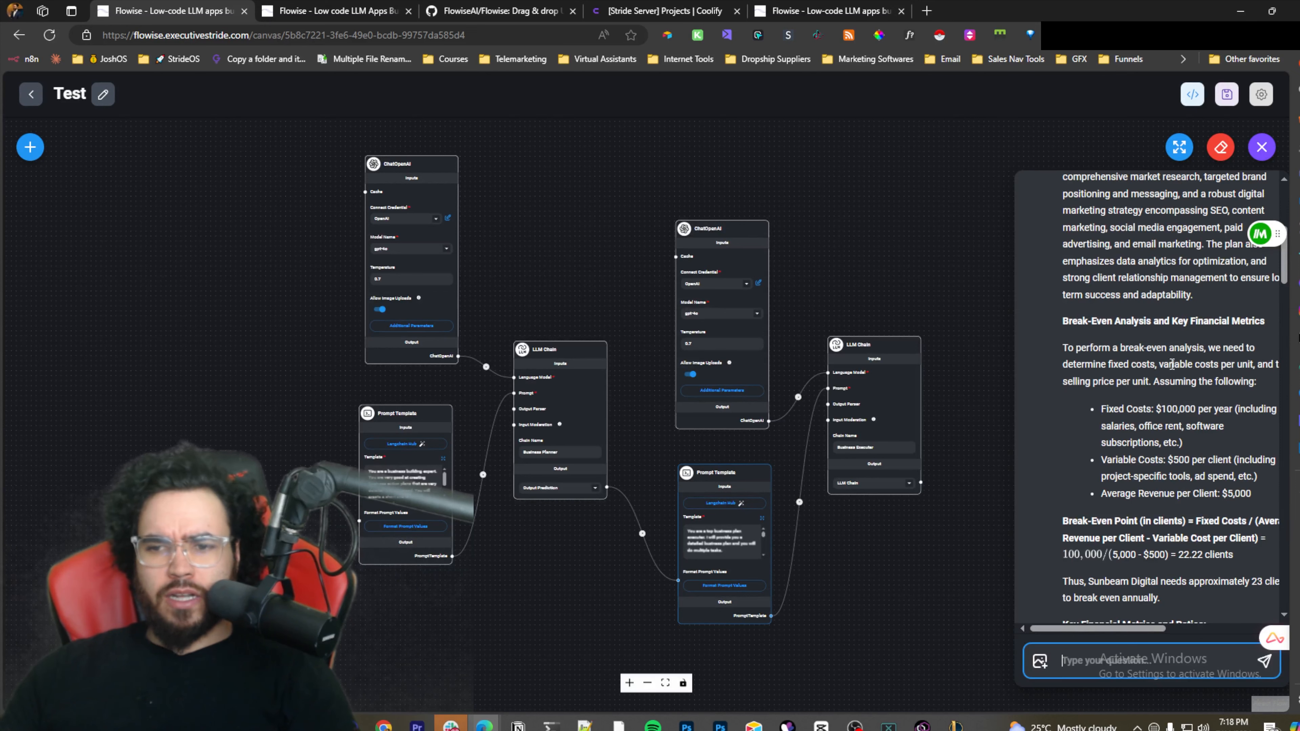
scroll(1154, 382, "down", 1)
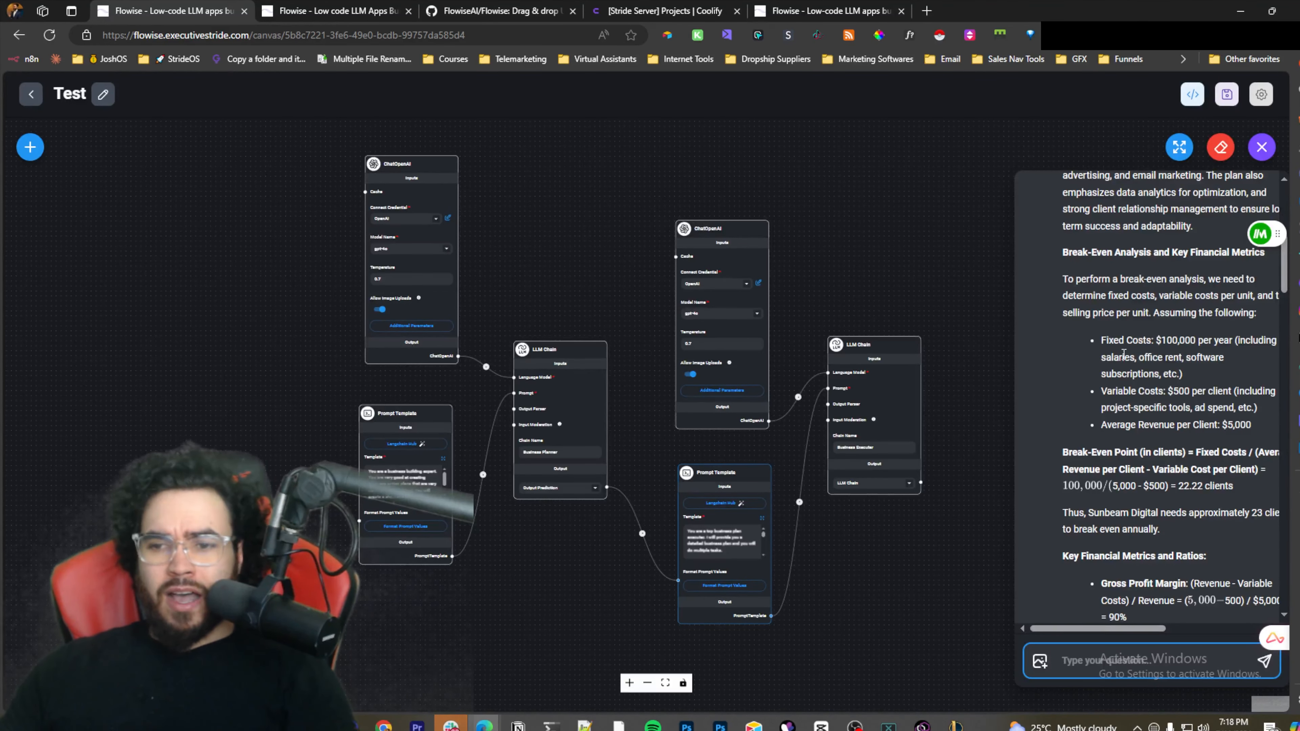
scroll(1123, 354, "down", 1)
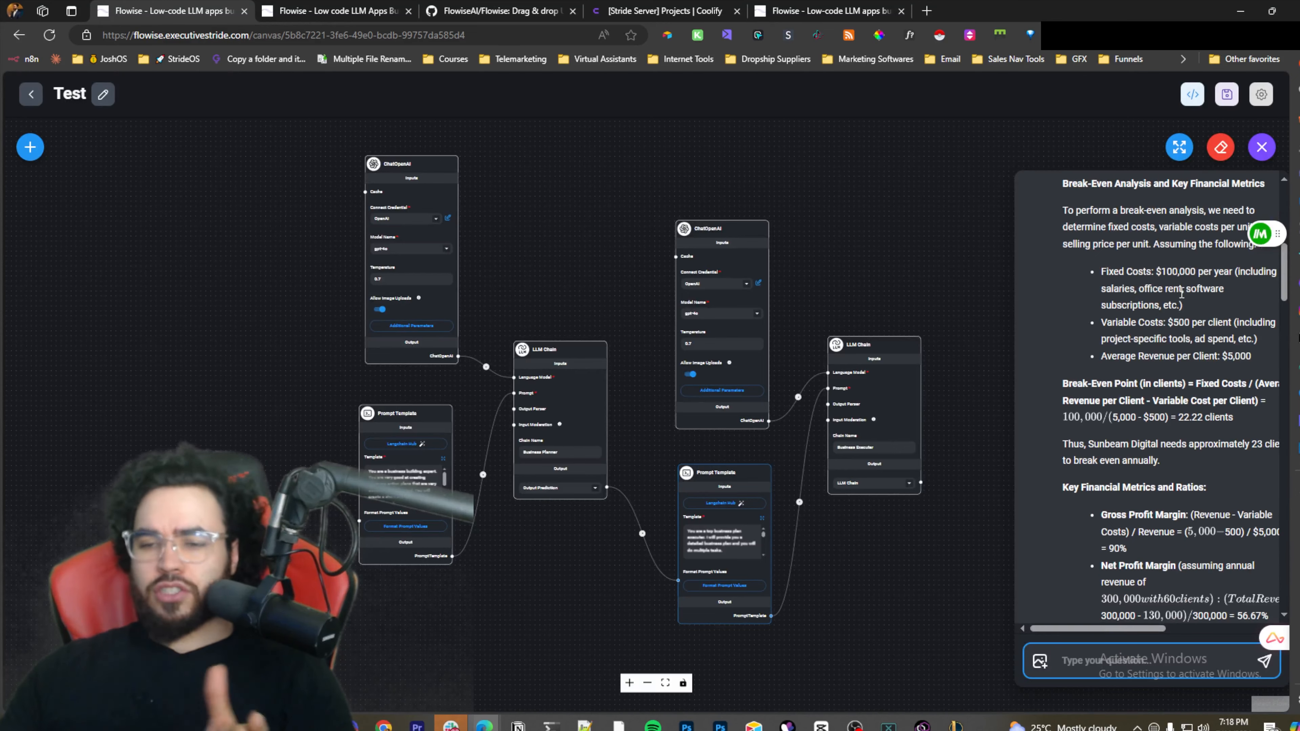
scroll(1181, 294, "down", 2)
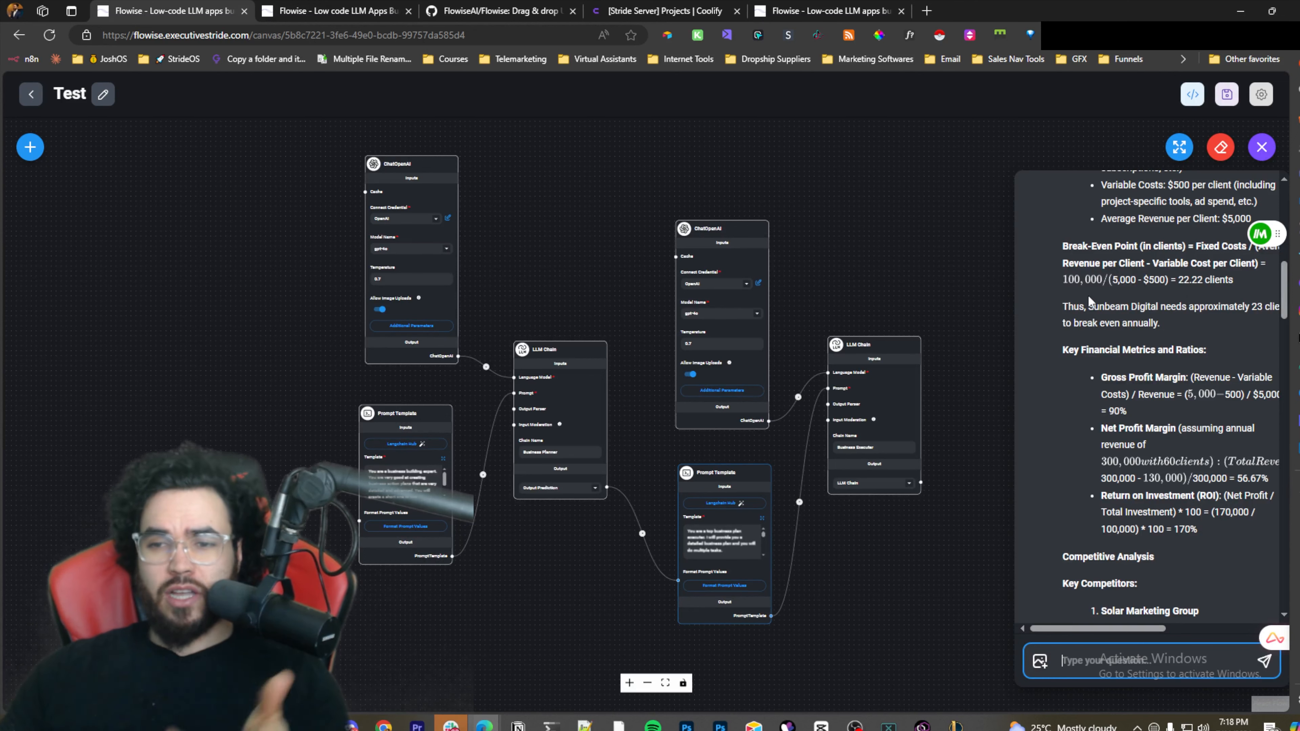
Review the key financial metrics and ratios in the chat response, highlighting the heading and margin figures.
scroll(1095, 307, "down", 1)
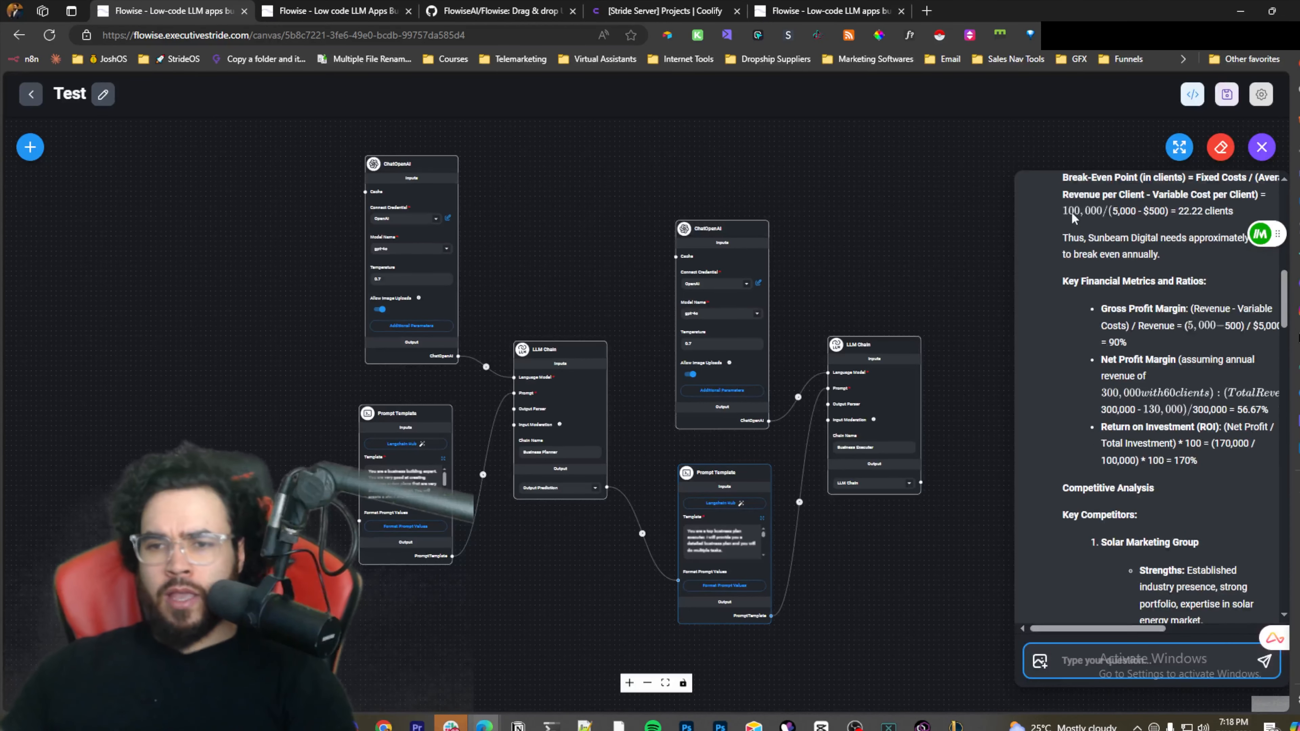
left_click_drag(1086, 282, 1145, 282)
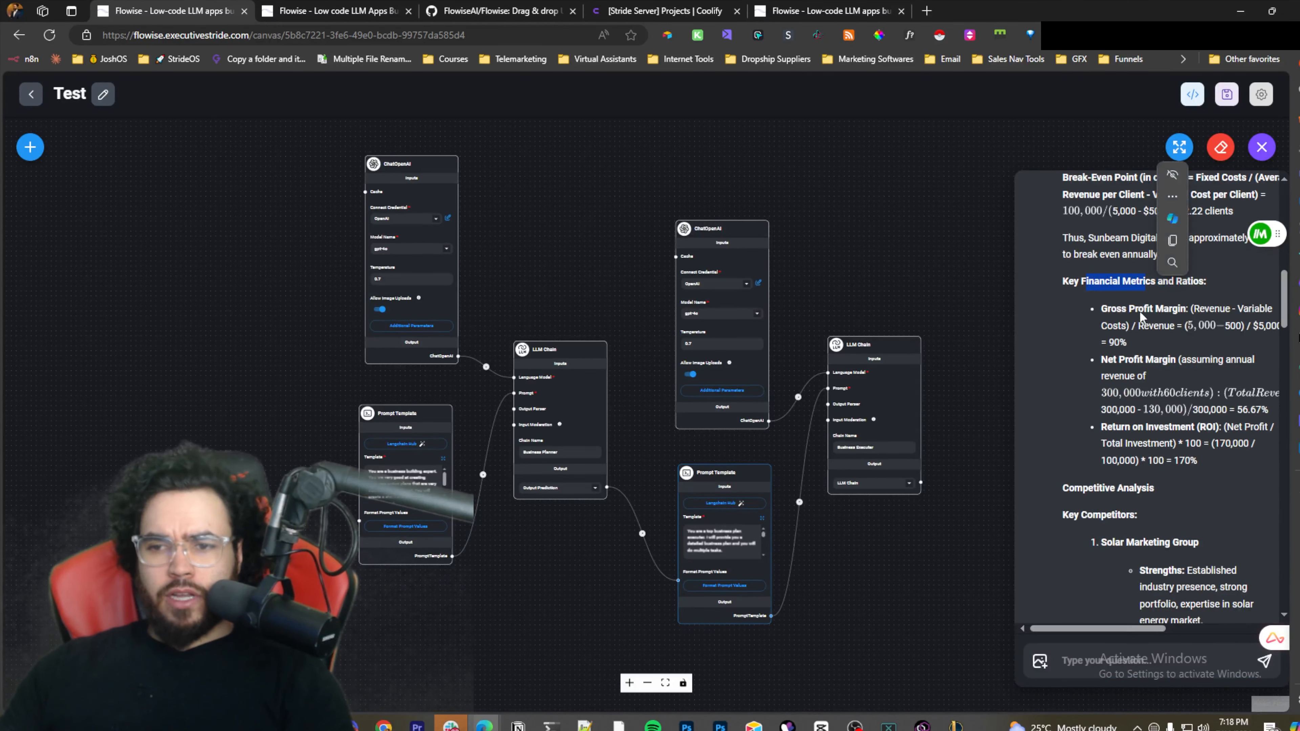
scroll(1117, 306, "down", 1)
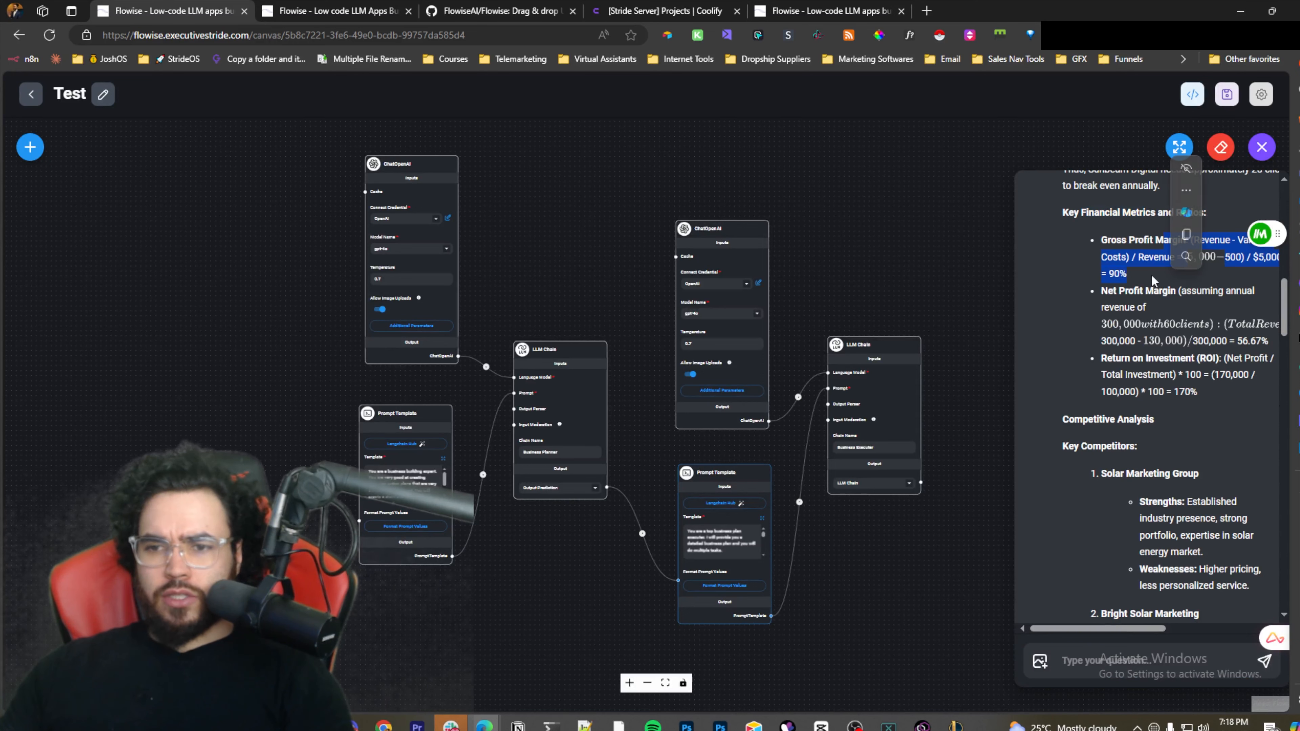
left_click_drag(1119, 292, 1208, 308)
scroll(1167, 305, "down", 1)
scroll(1188, 314, "down", 2)
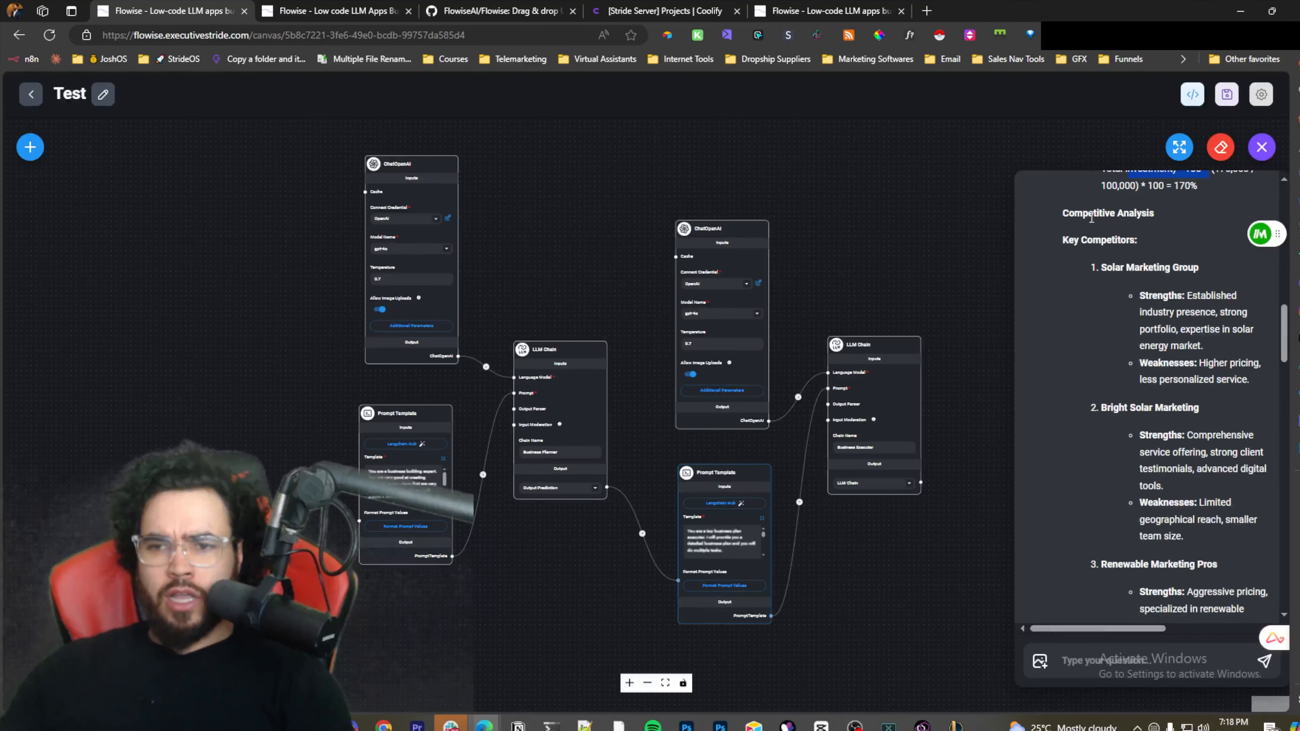
Examine the strengths and weaknesses of the key competitors in the response's competitive analysis.
scroll(1113, 264, "down", 1)
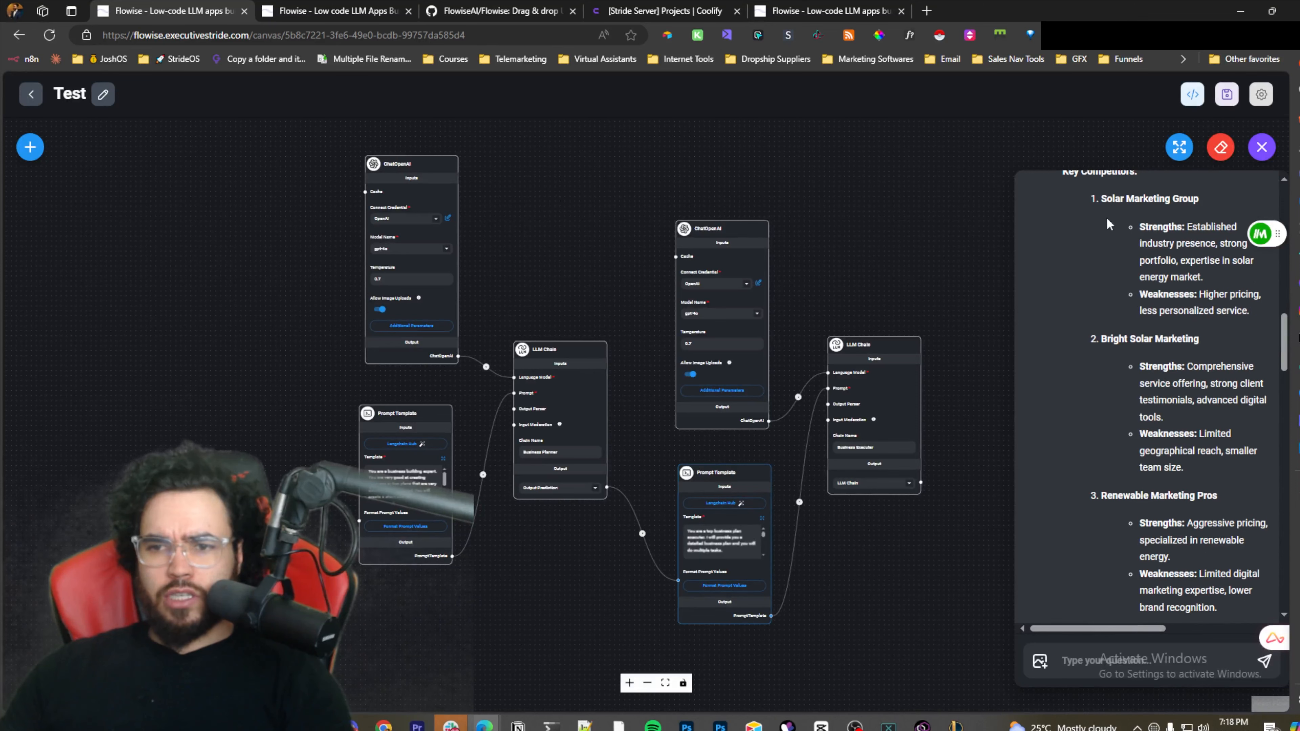
scroll(1132, 289, "down", 1)
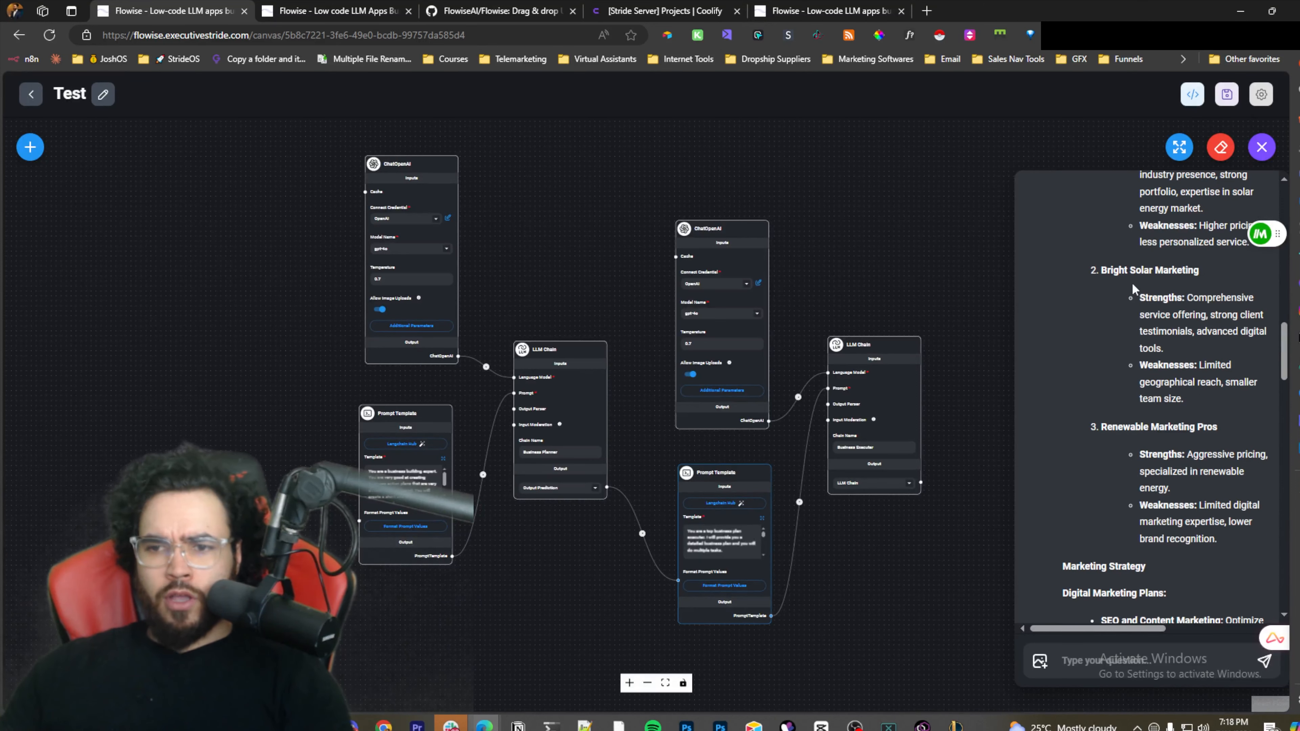
scroll(1064, 323, "down", 2)
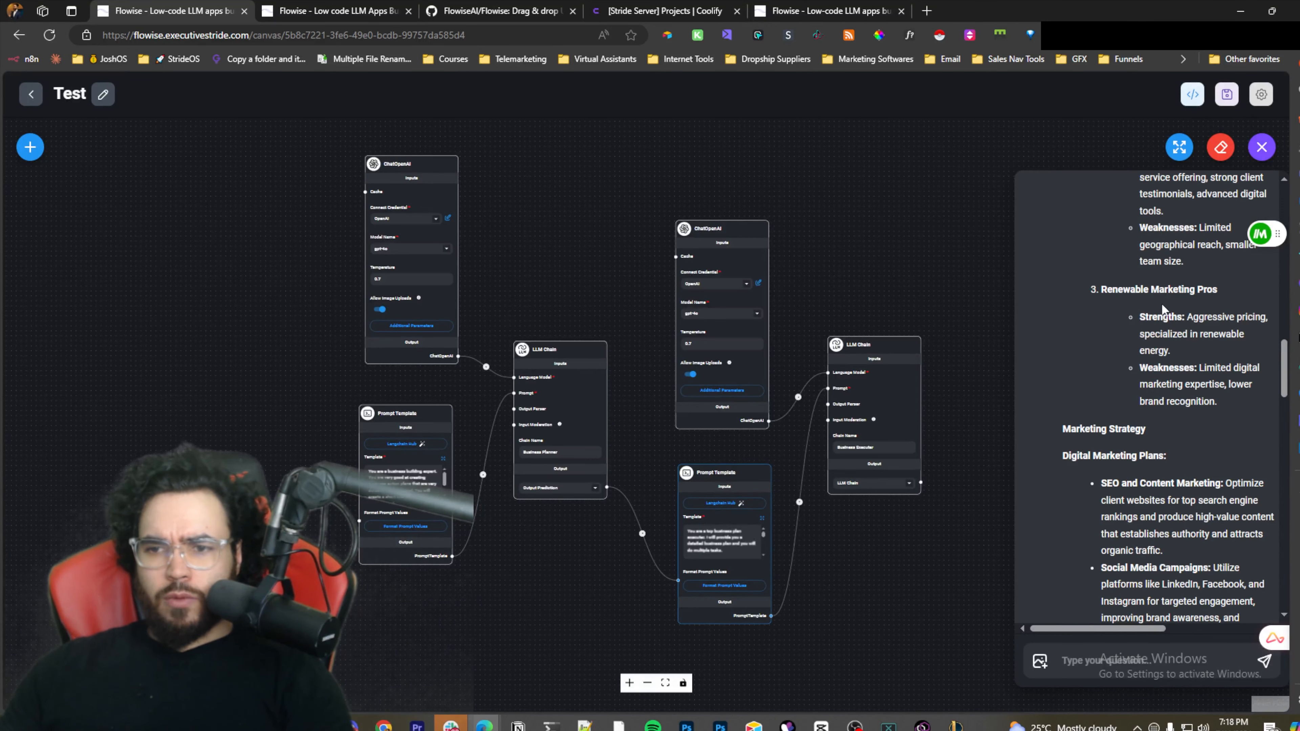
scroll(1167, 297, "down", 3)
scroll(1186, 260, "up", 2)
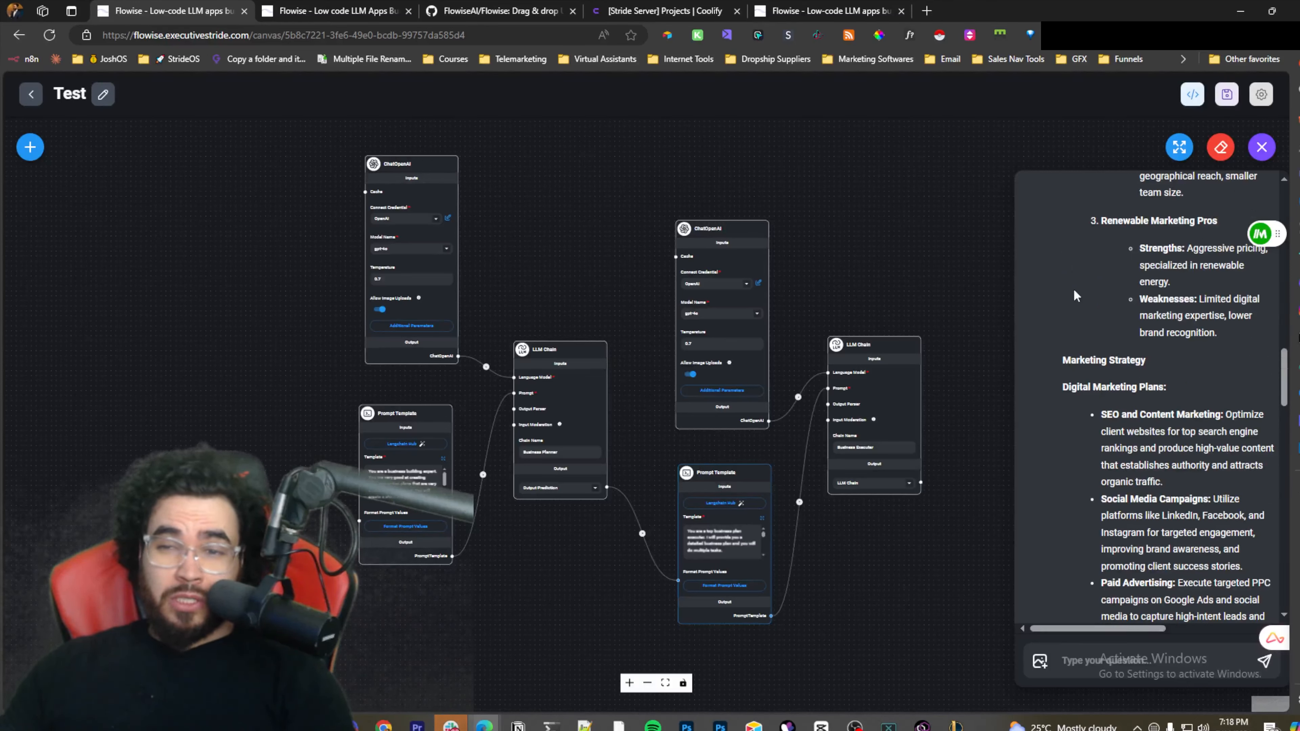
scroll(1074, 291, "up", 5)
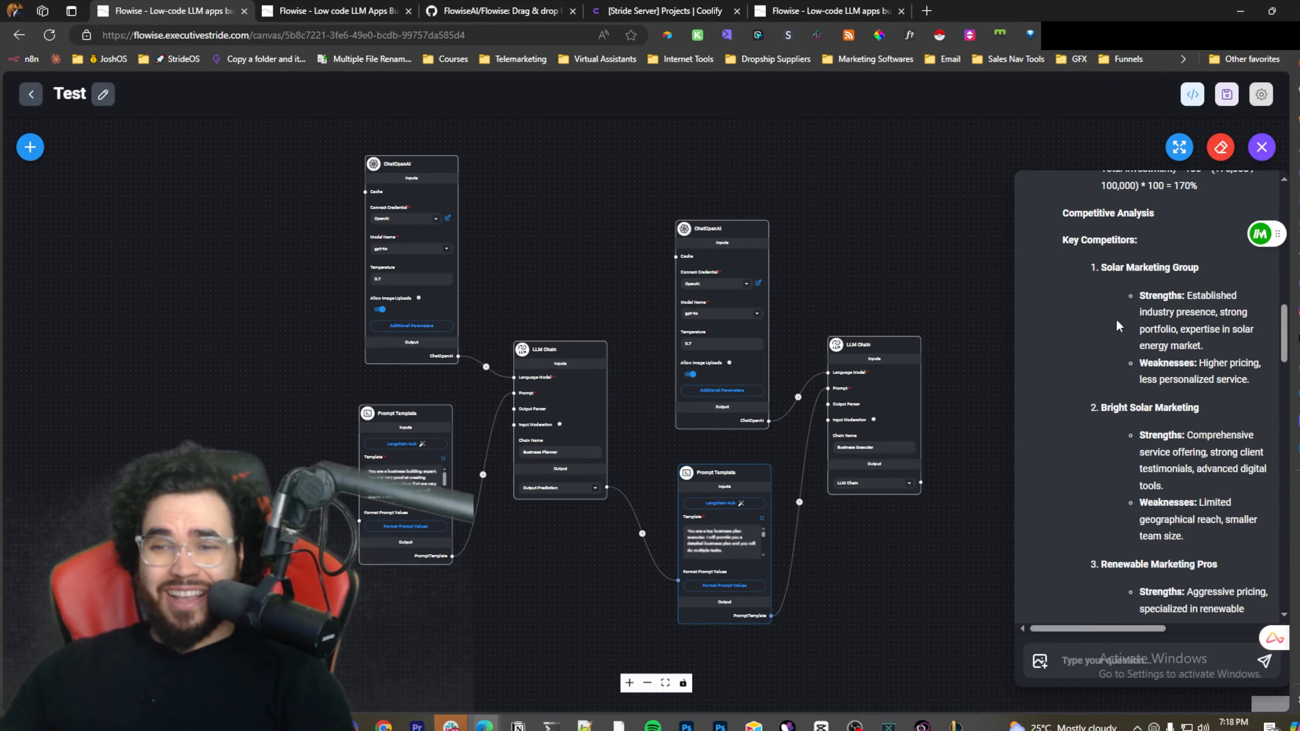
scroll(1121, 322, "down", 2)
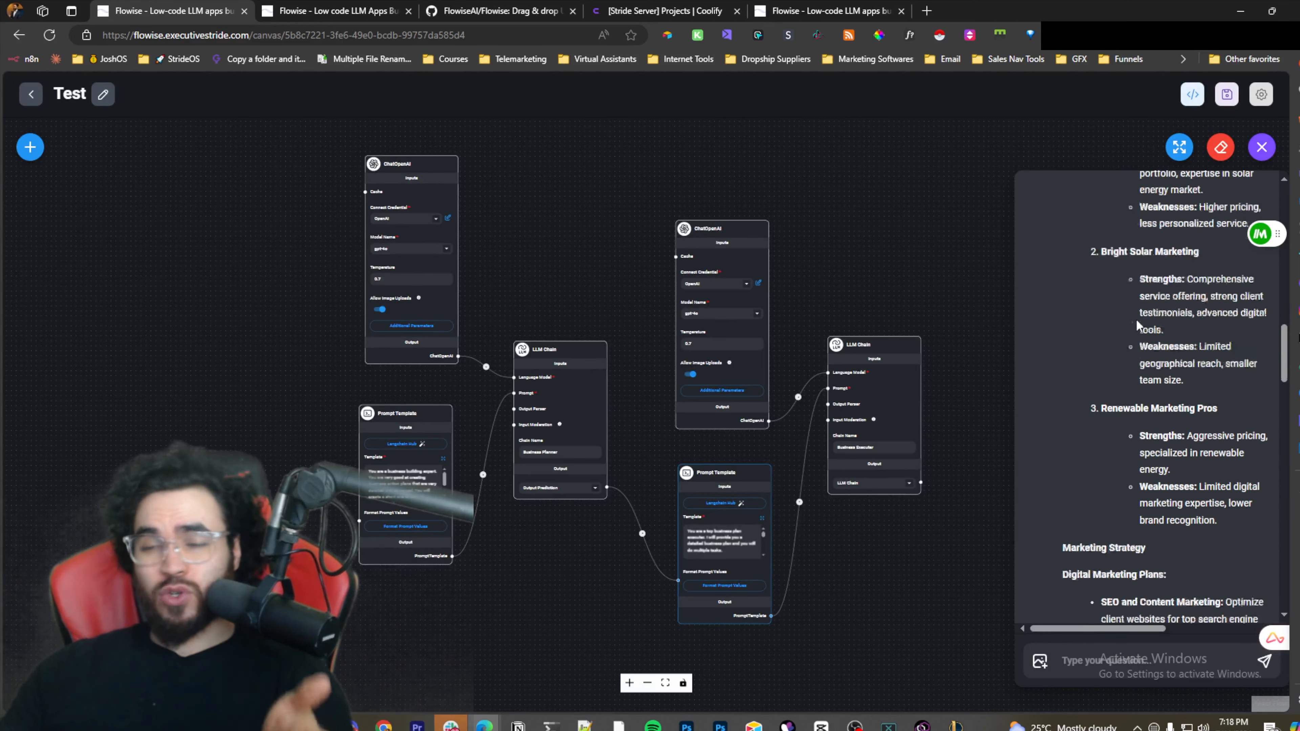
Read the digital marketing plans in the response's marketing strategy, highlighting the start of the SEO and Content Marketing item.
scroll(1135, 319, "down", 5)
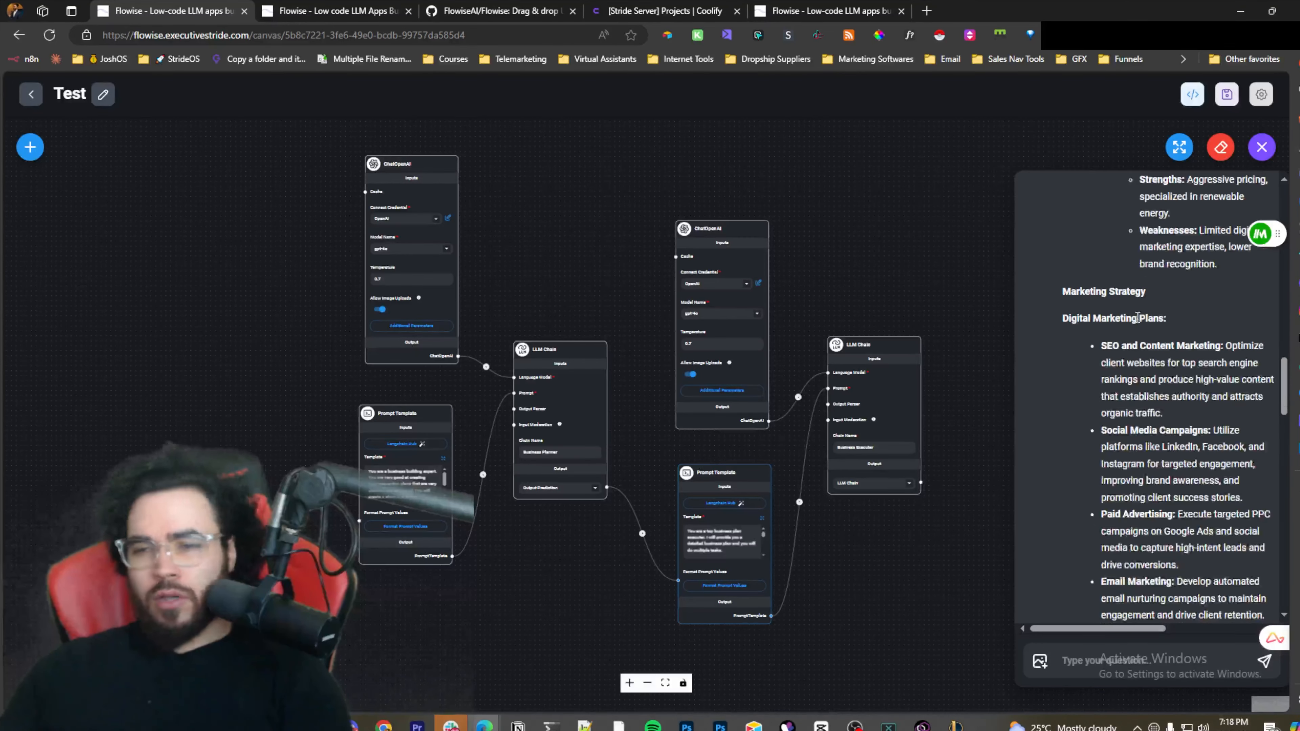
scroll(1136, 318, "down", 1)
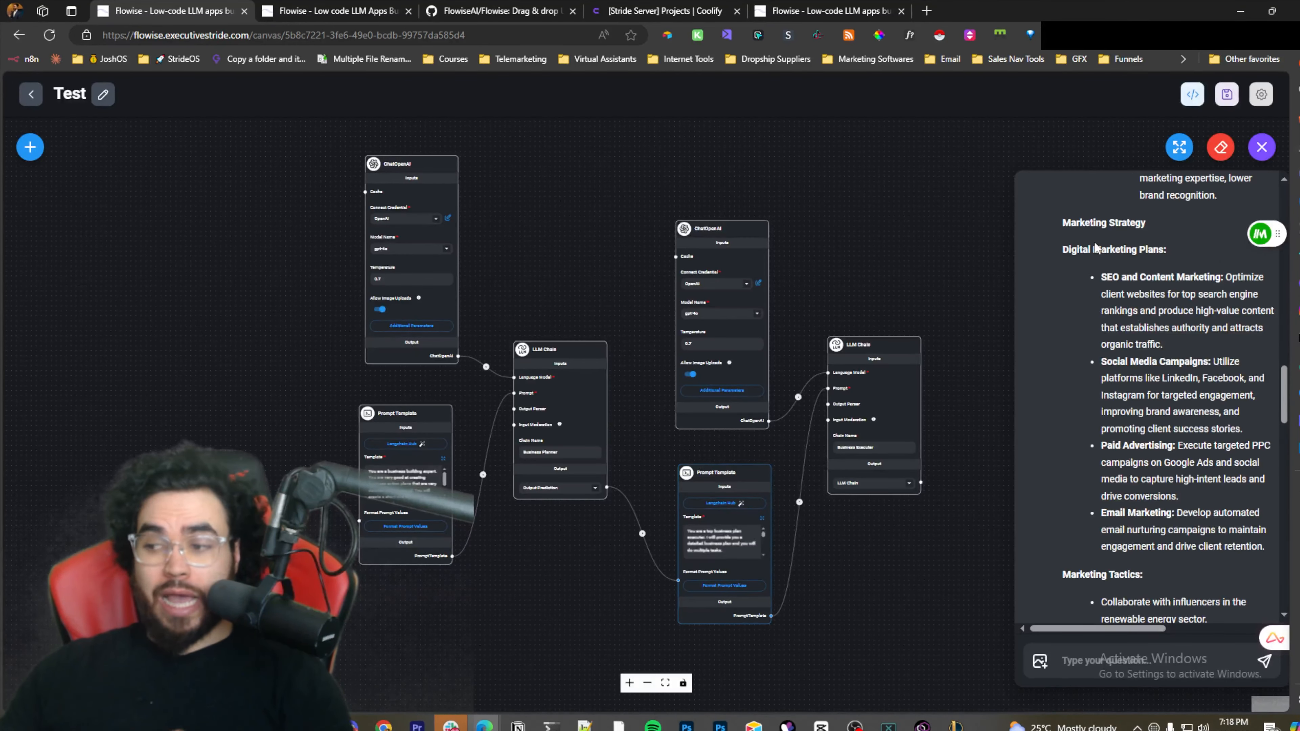
scroll(1094, 246, "down", 1)
scroll(1090, 245, "up", 1)
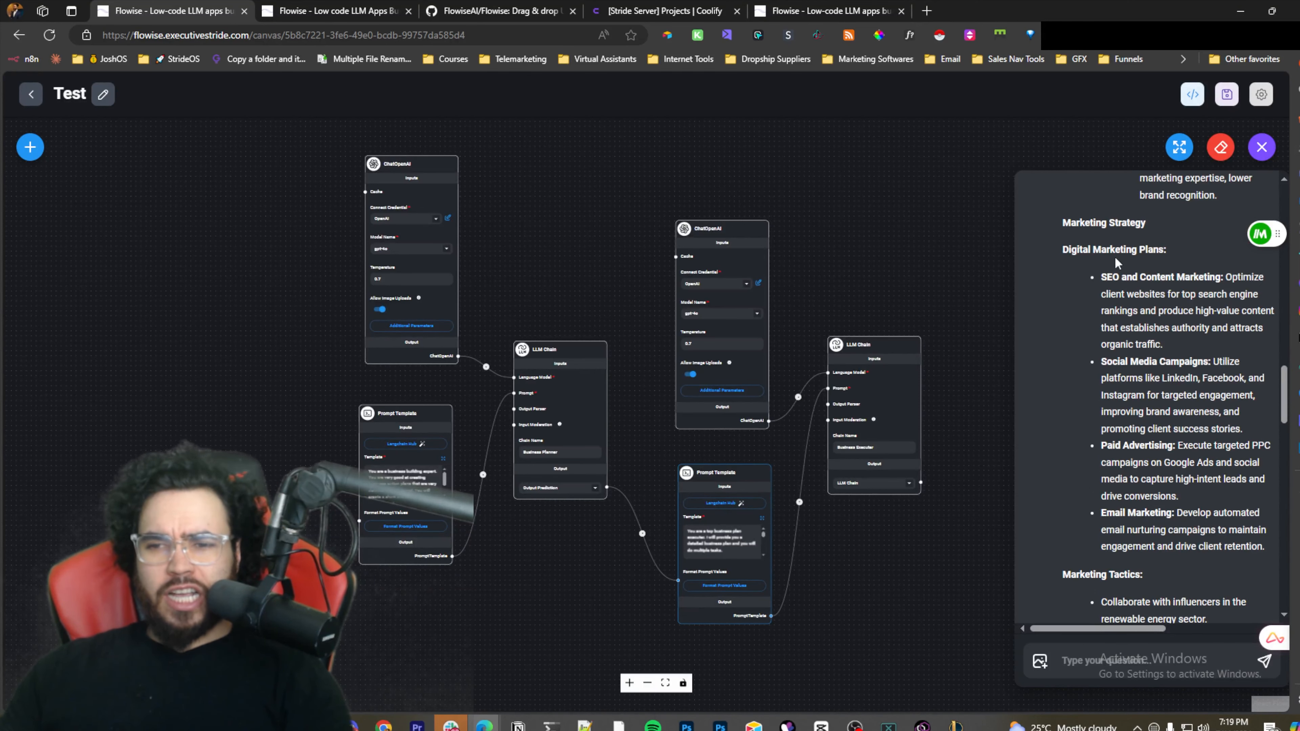
scroll(1146, 293, "up", 2)
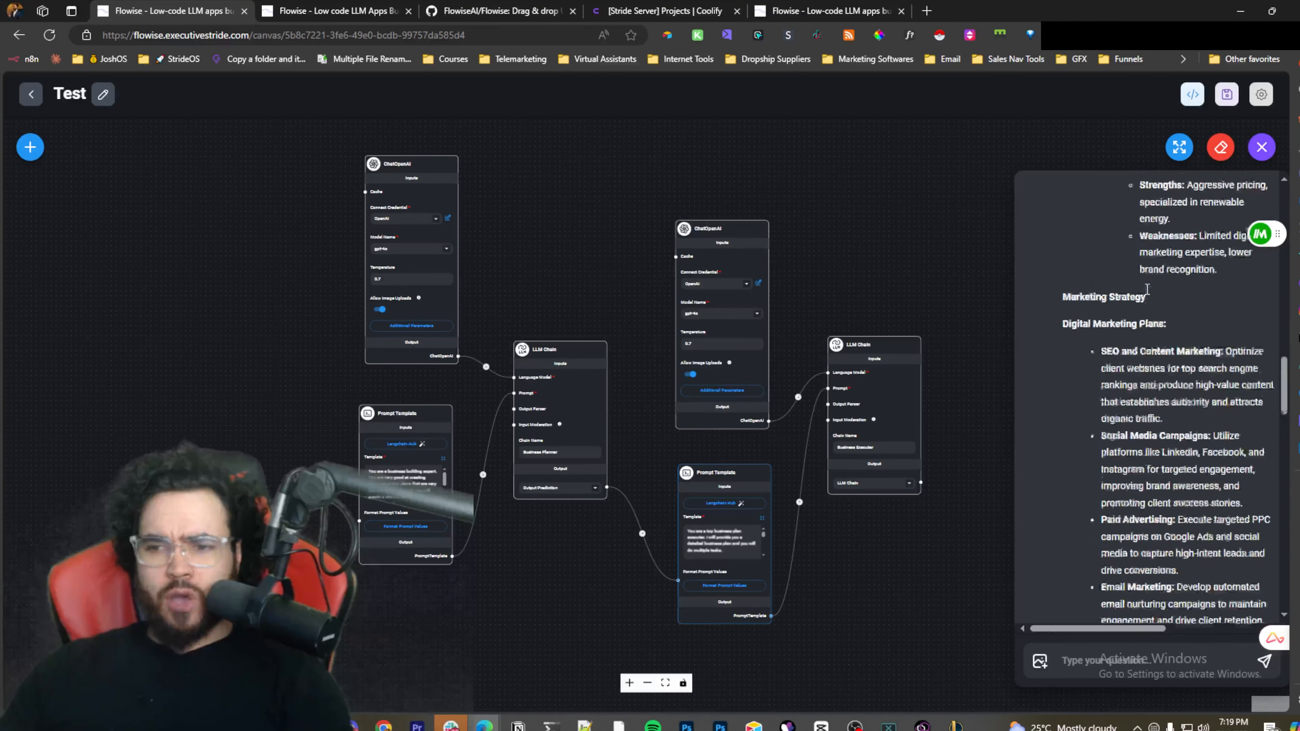
scroll(1207, 328, "down", 1)
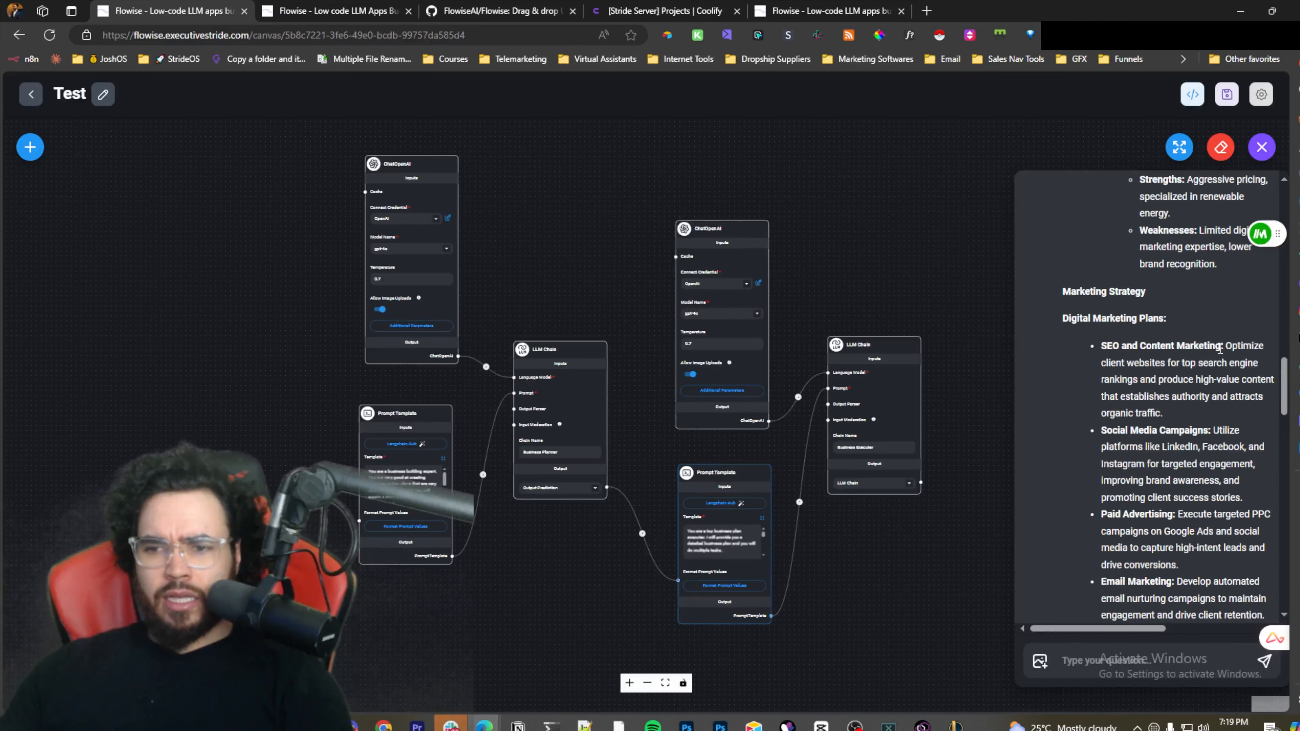
left_click_drag(1122, 367, 1172, 379)
scroll(1117, 363, "down", 1)
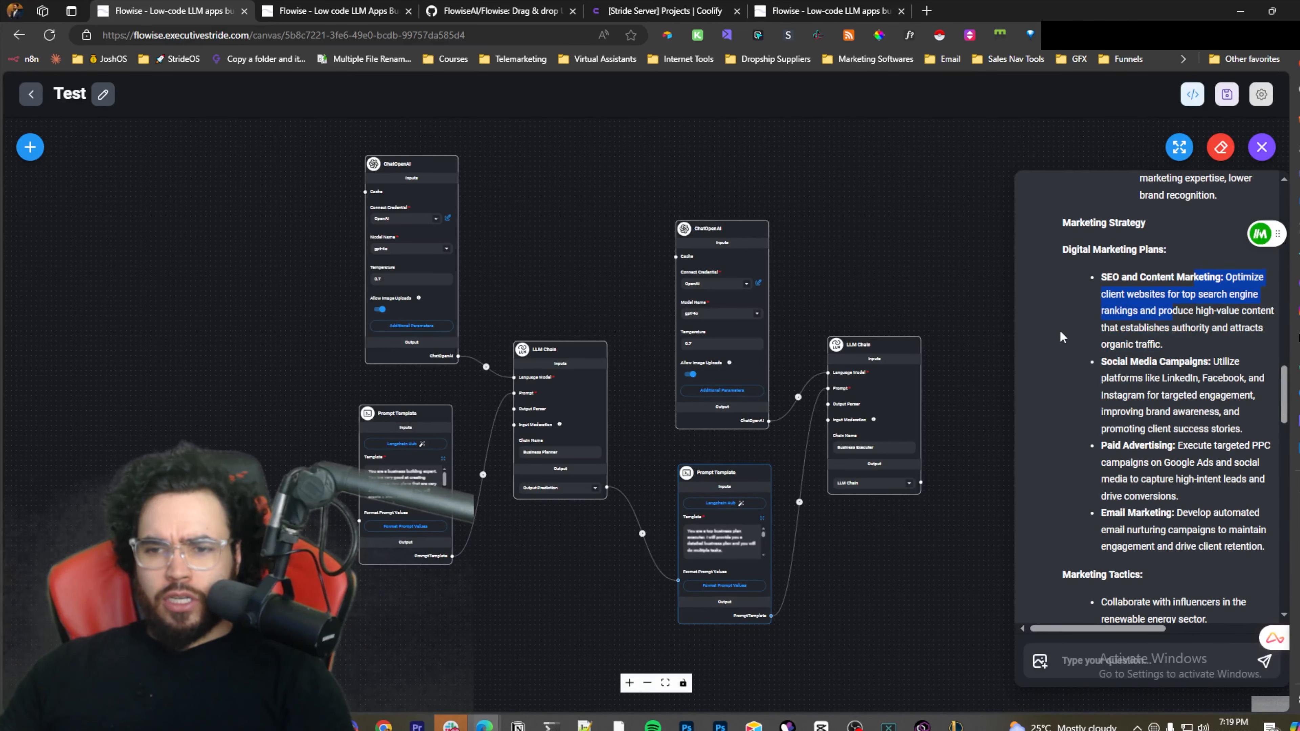
Review the marketing tactics and the potential risks with their mitigations in the chat response.
scroll(1061, 336, "down", 4)
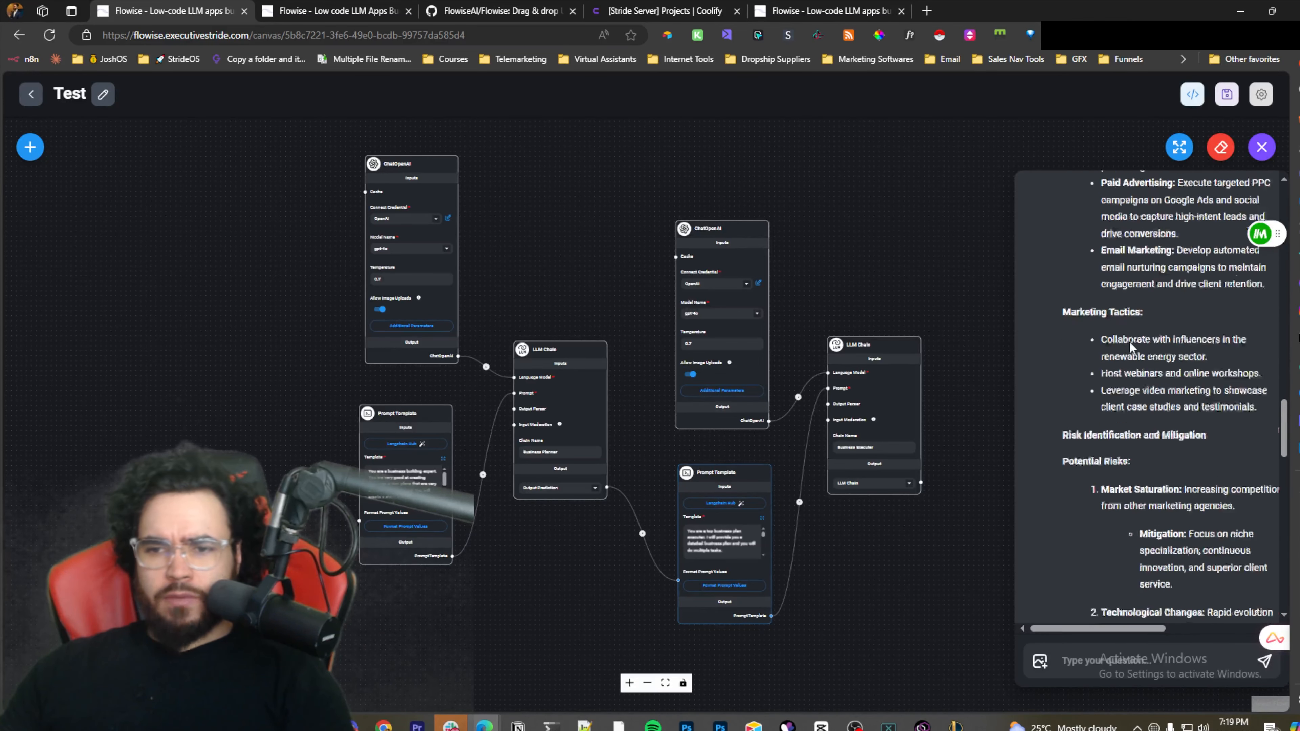
scroll(1130, 347, "down", 4)
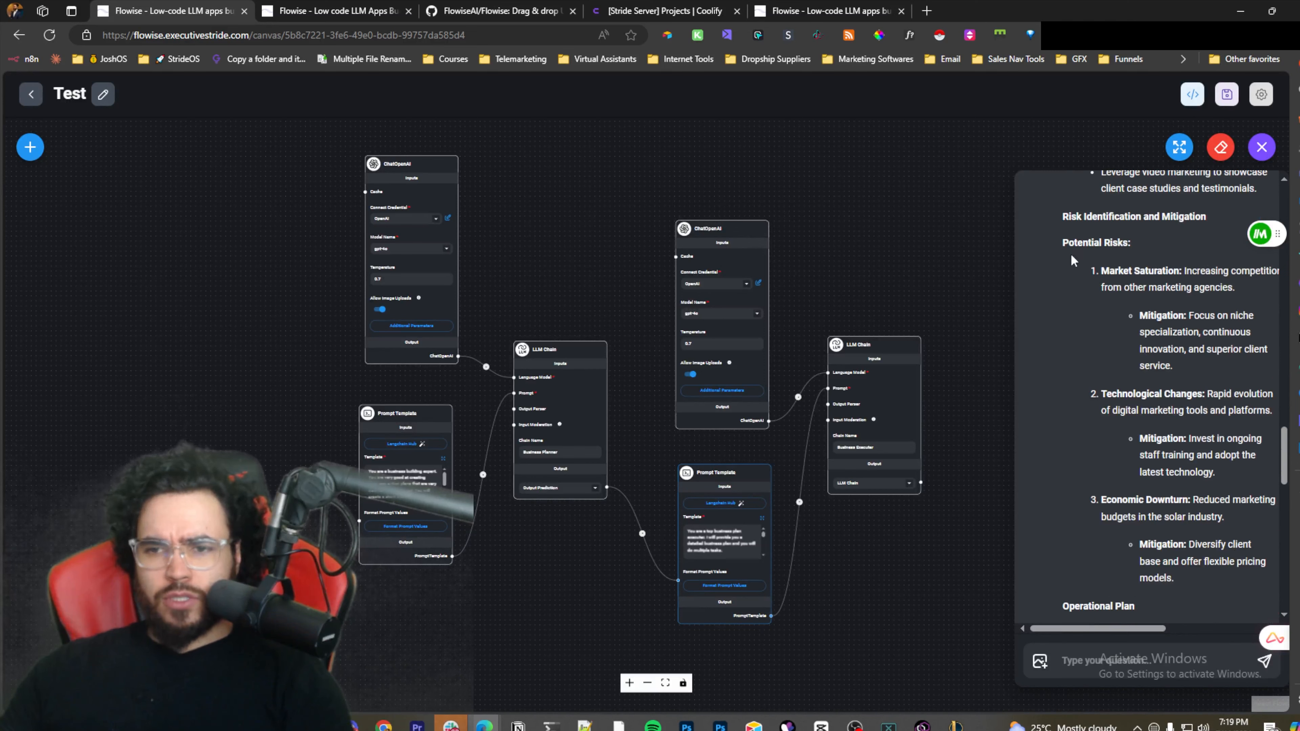
scroll(1095, 277, "down", 1)
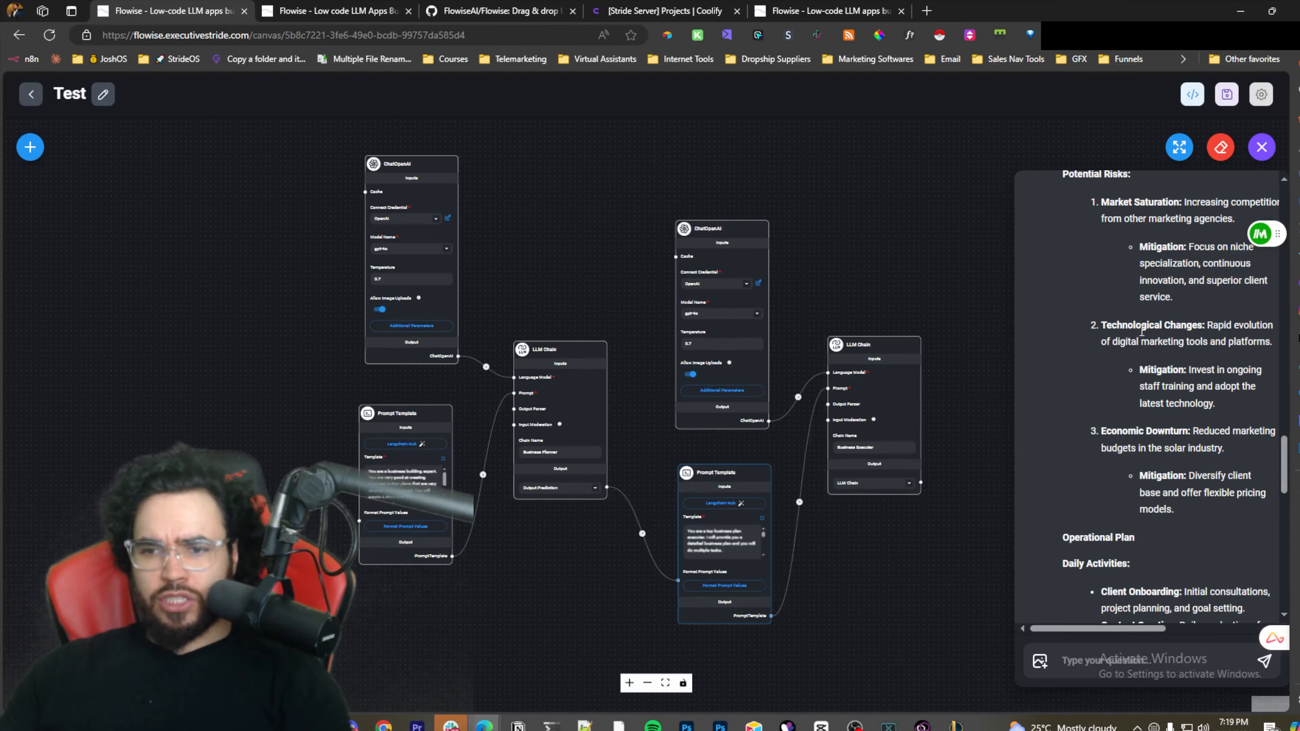
scroll(1161, 336, "down", 1)
scroll(1160, 332, "down", 1)
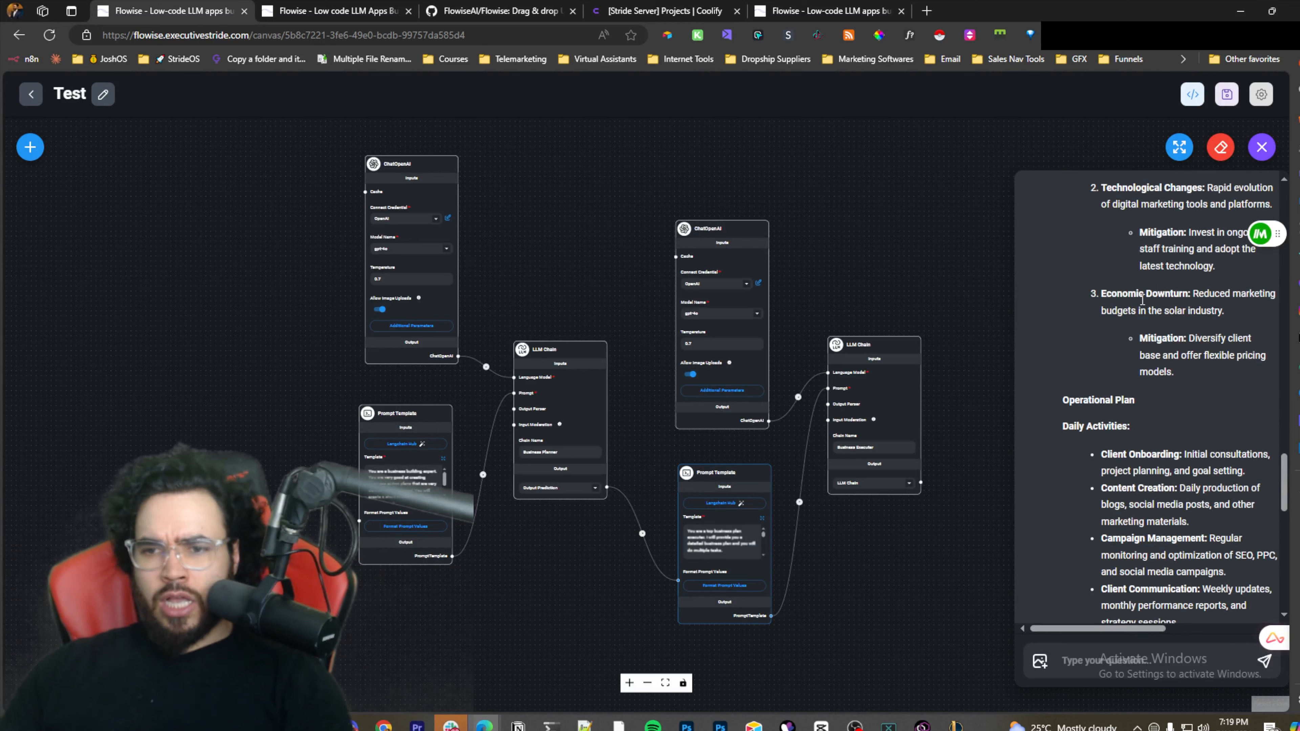
Examine the operational plan's daily activities and workflows, highlighting text in the project management and performance tracking items.
scroll(1159, 310, "down", 2)
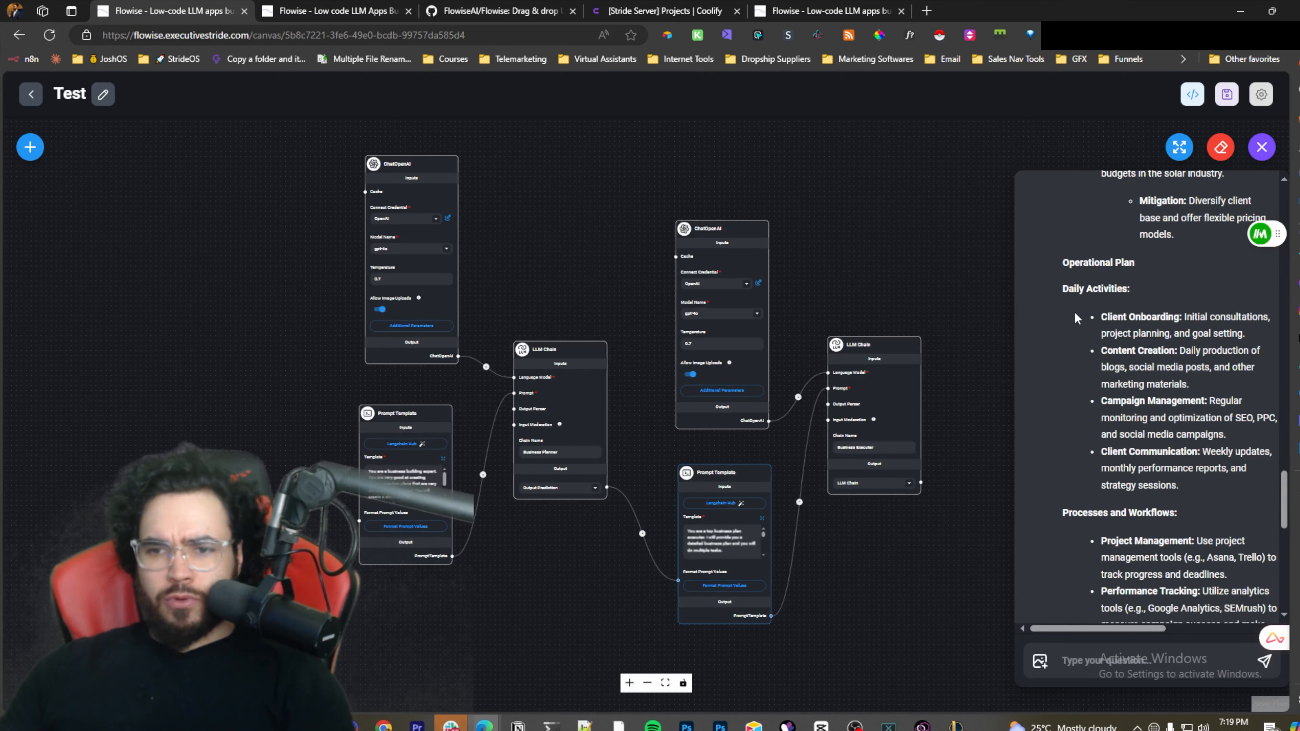
left_click(1165, 341)
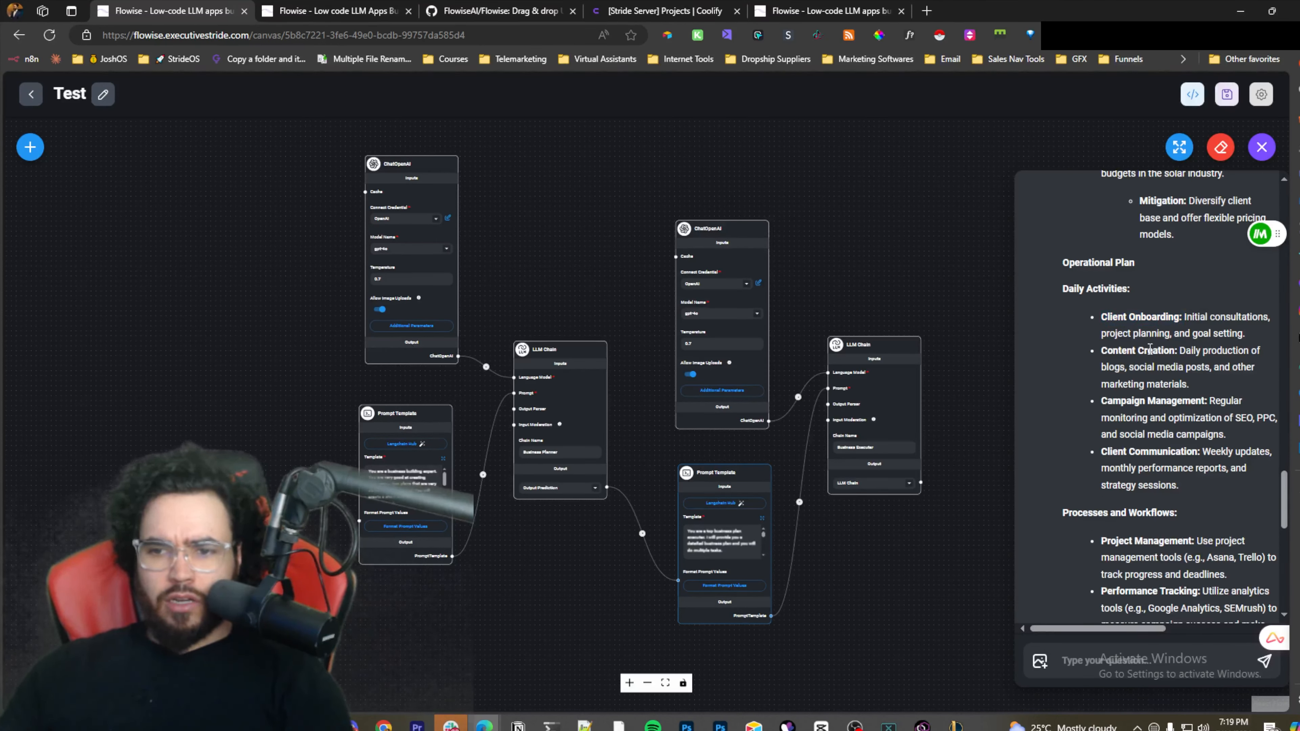
scroll(1141, 378, "down", 1)
scroll(1199, 362, "down", 1)
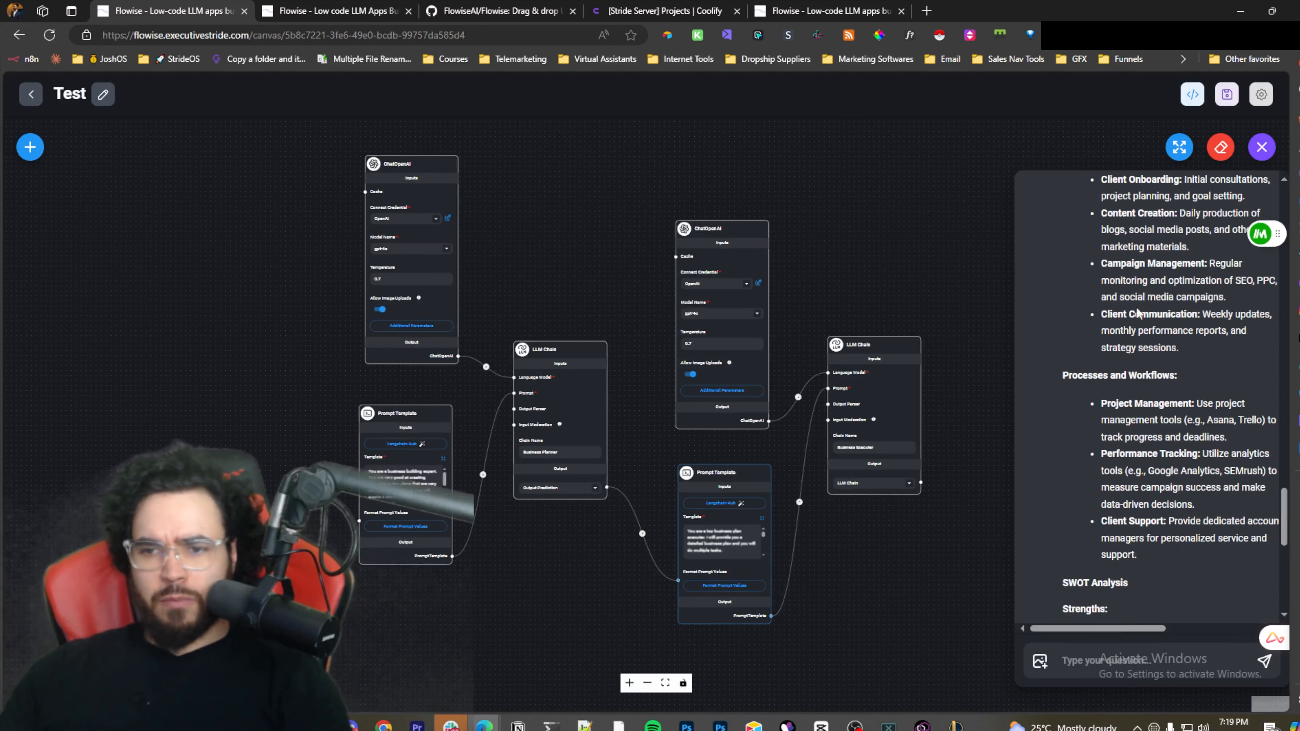
scroll(1139, 362, "down", 2)
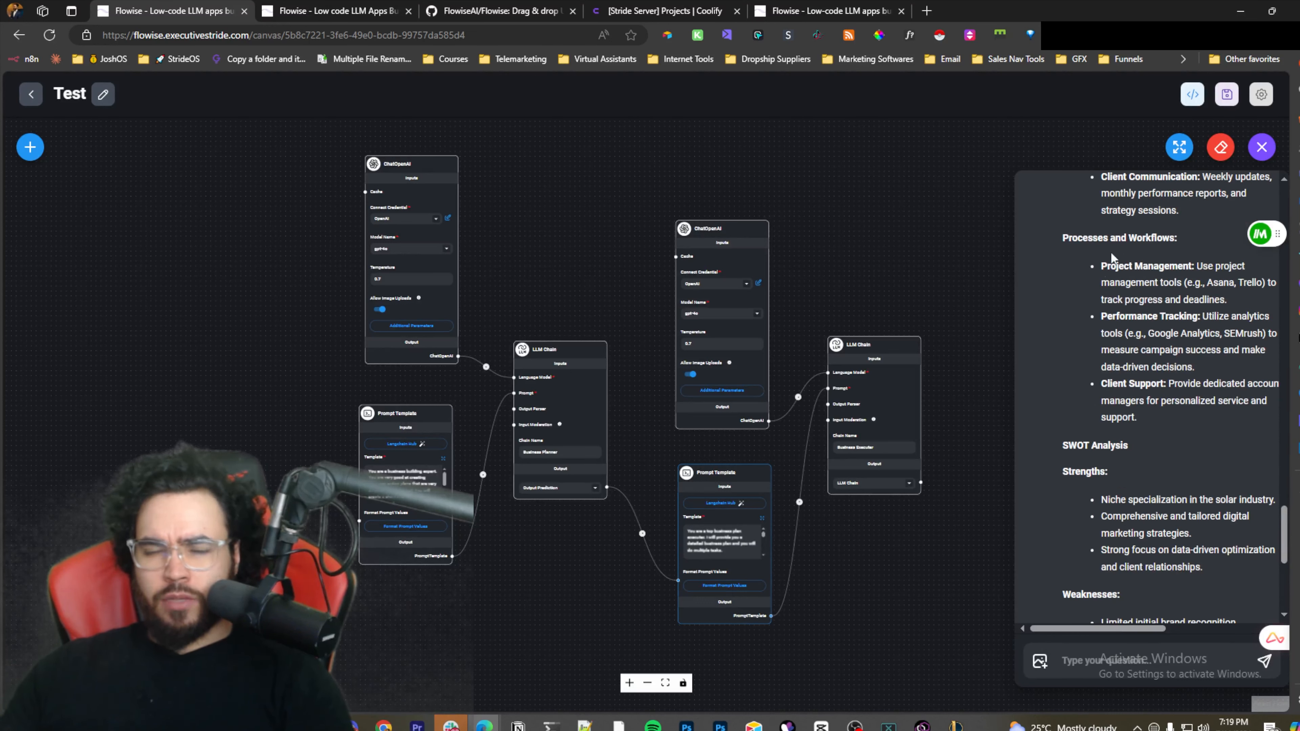
scroll(1145, 277, "down", 1)
left_click_drag(1102, 215, 1227, 233)
left_click_drag(1109, 265, 1182, 269)
Review the SWOT analysis, highlighting its heading and Strengths, and return to the marketing strategy section of the response.
scroll(1177, 268, "down", 1)
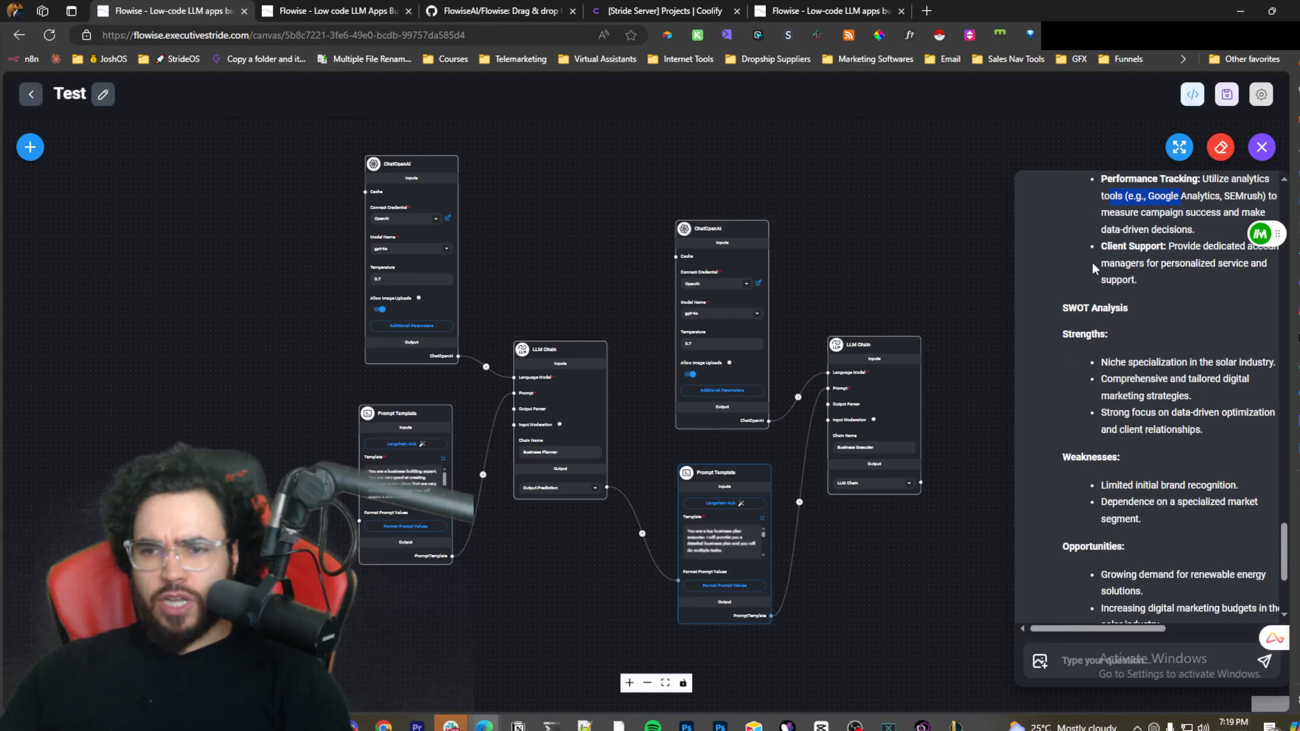
left_click_drag(1080, 308, 1081, 339)
scroll(1100, 318, "down", 3)
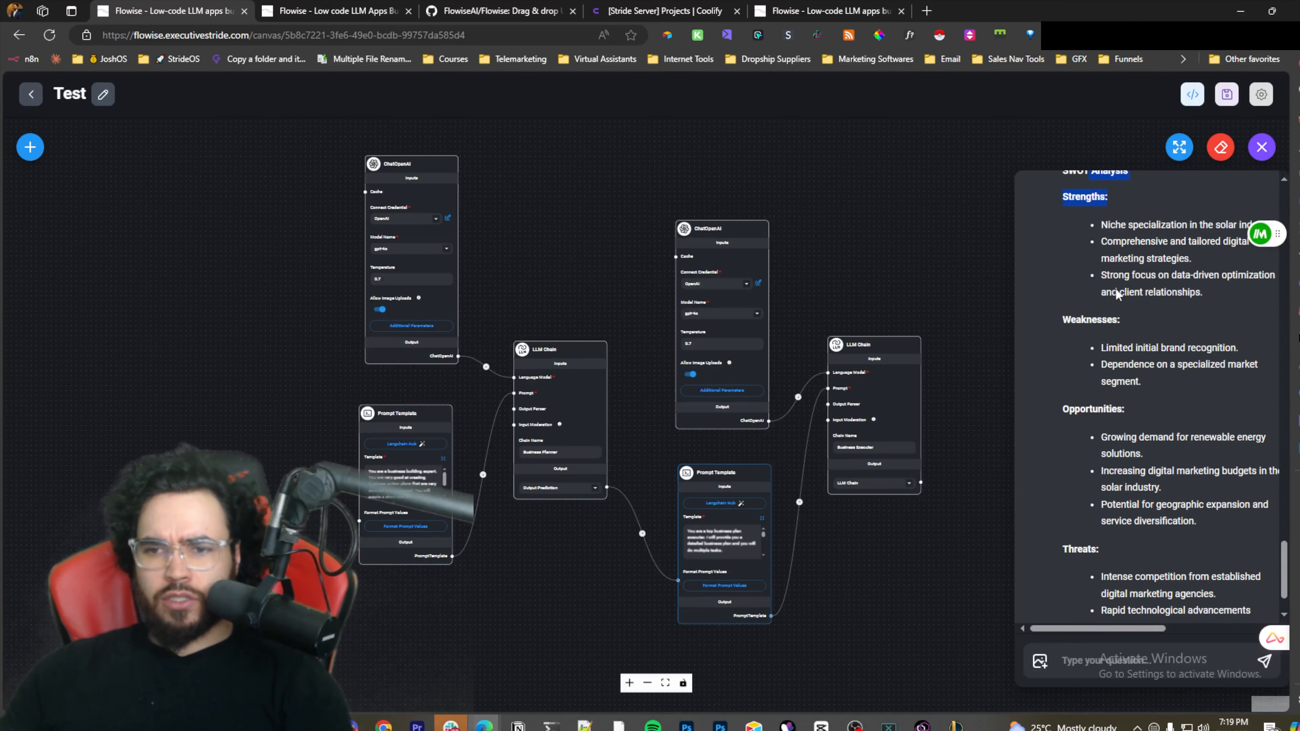
scroll(1176, 445, "up", 15)
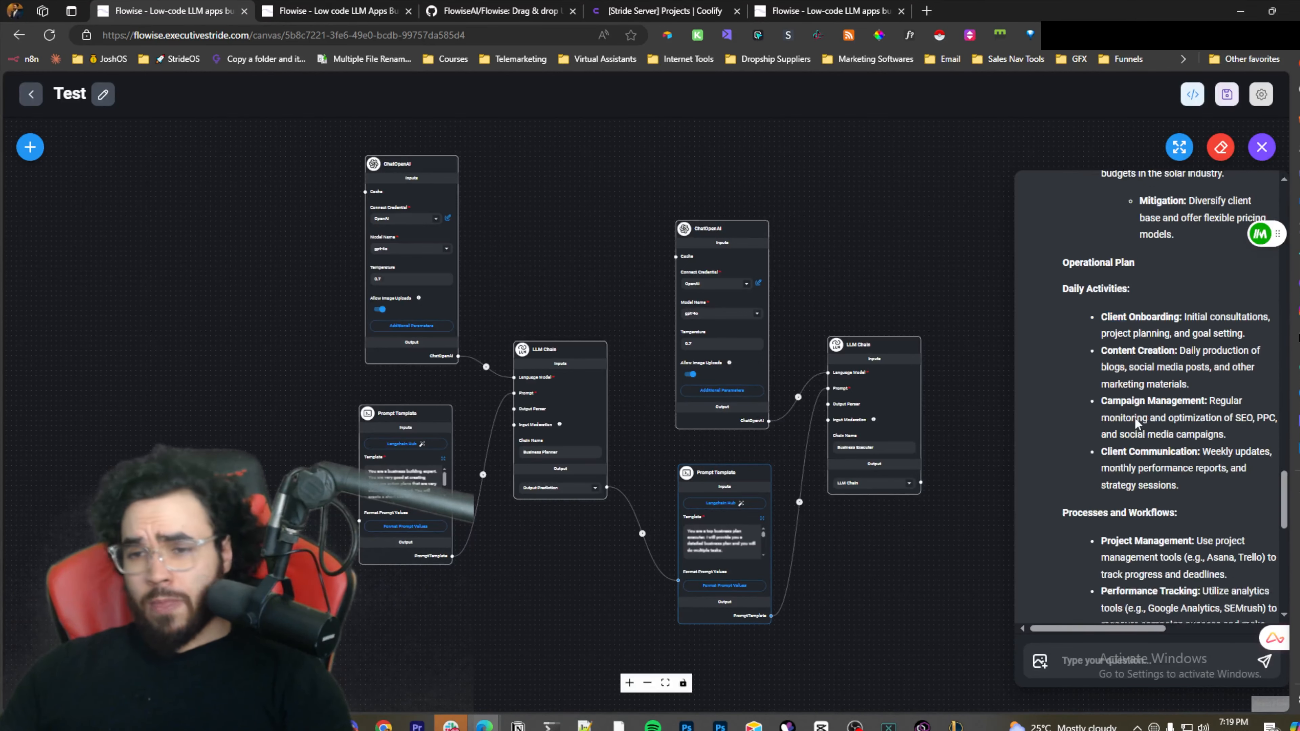
scroll(1141, 398, "up", 5)
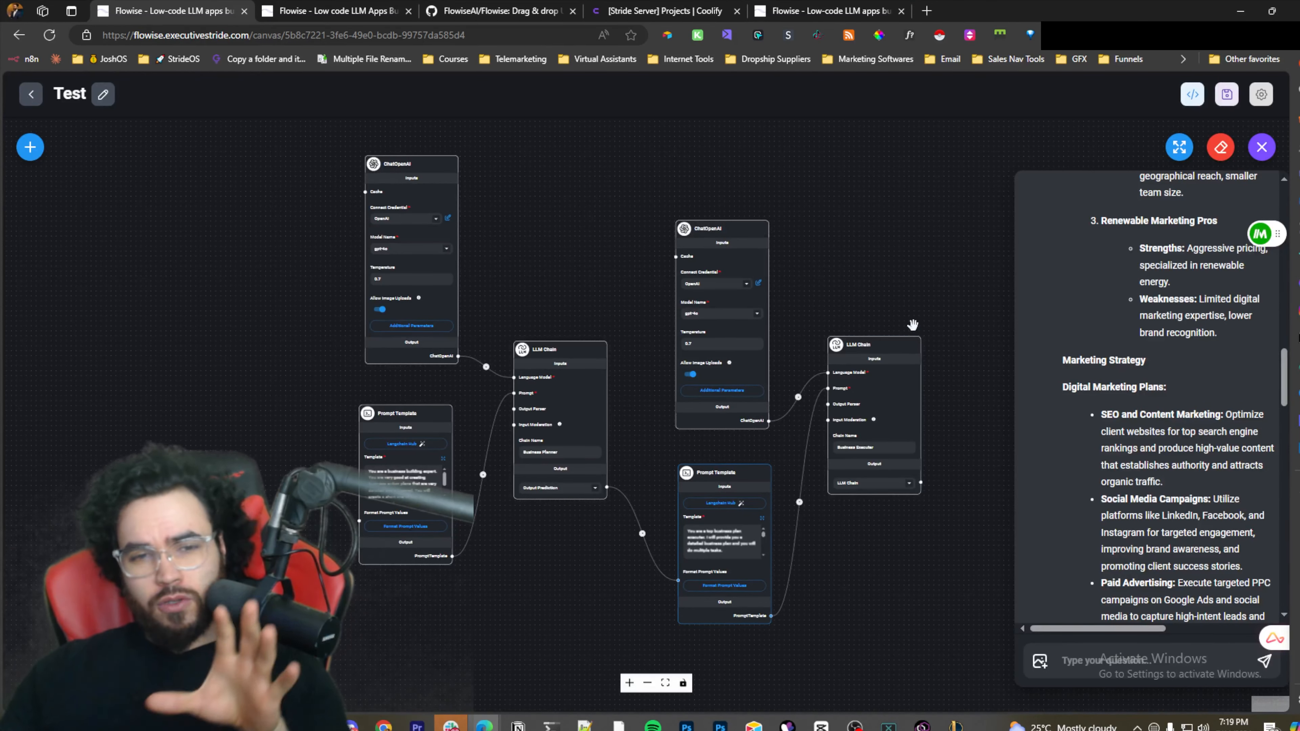
mouse_move(908, 360)
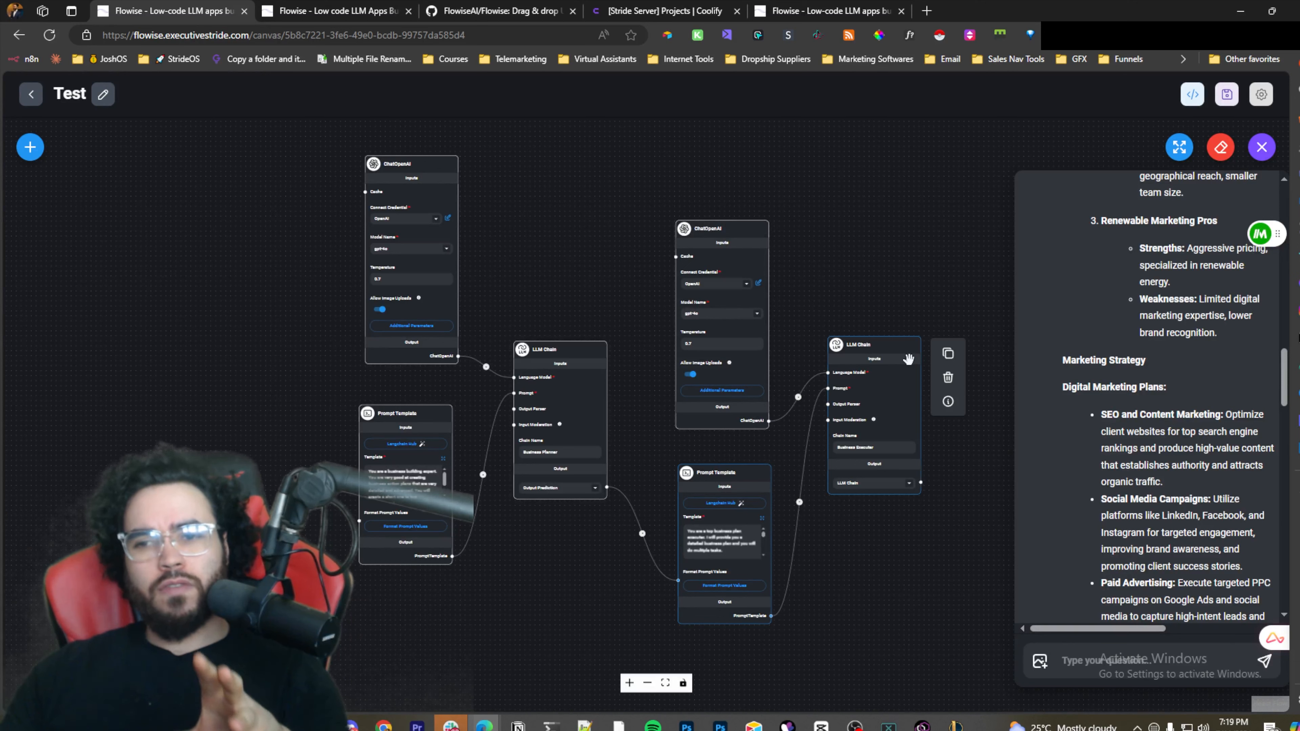